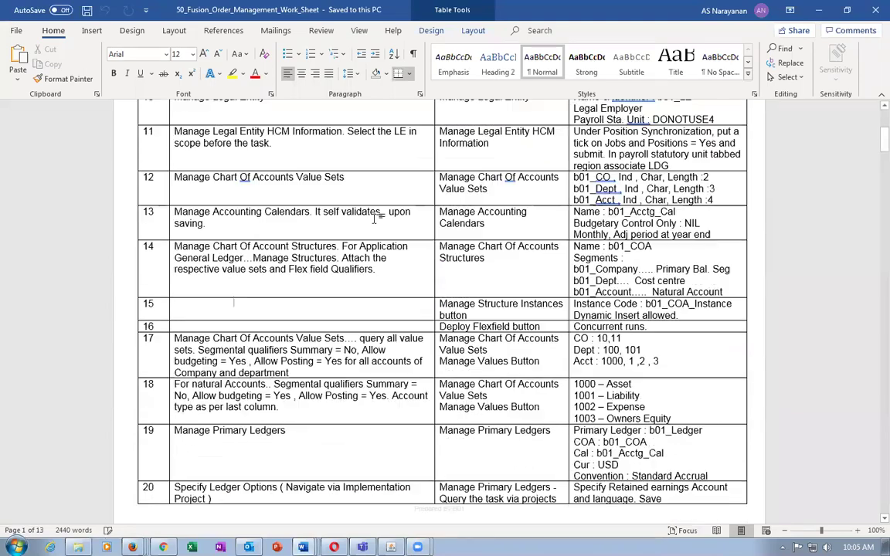
Look through the setup worksheet down to the Order Management Setups and Transactions section.
{"action": "key", "text": "Page_Down"}
{"action": "key", "text": "Page_Down"}
{"action": "key", "text": "Page_Down"}
{"action": "key", "text": "Page_Down"}
{"action": "key", "text": "Page_Down"}
{"action": "key", "text": "Page_Down"}
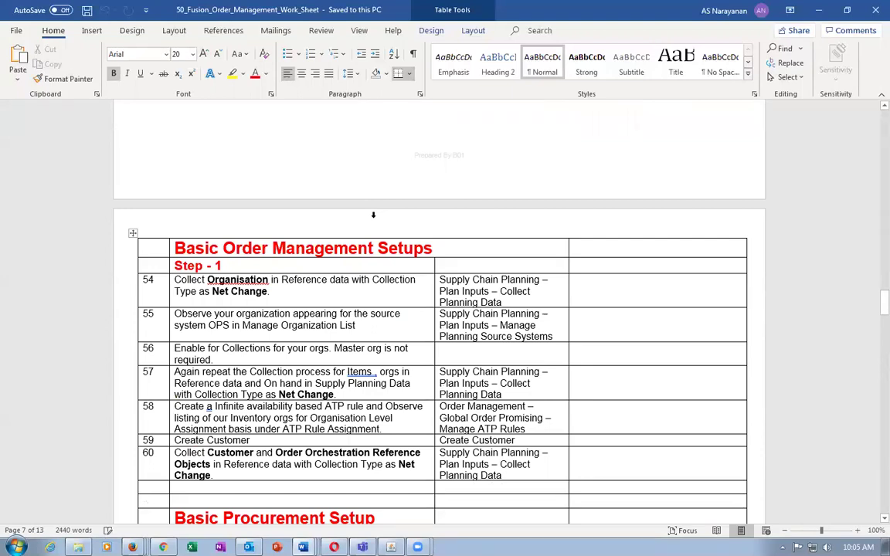
{"action": "key", "text": "Page_Down"}
{"action": "key", "text": "Page_Down"}
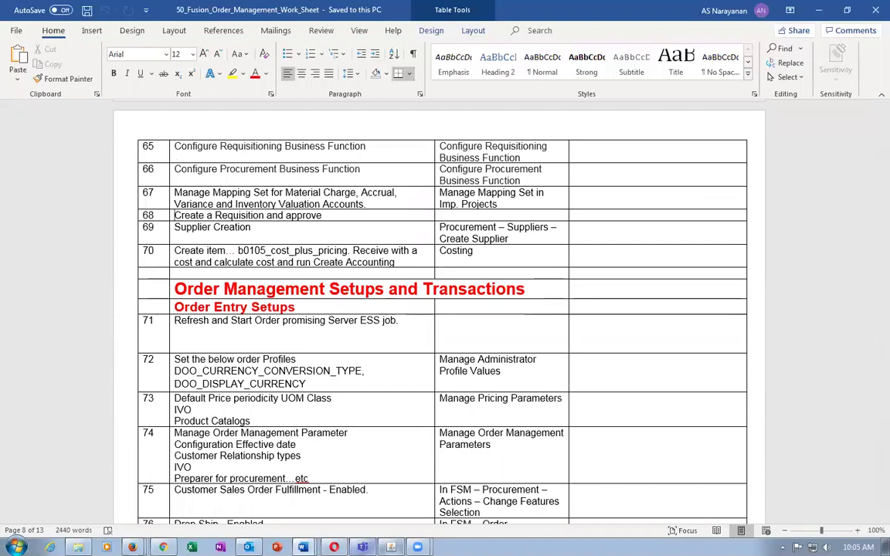
Switch to Oracle Applications and change the responsibility to Order Management Super User, Vision Operations (USA).
{"action": "key", "text": "alt+Tab"}
{"action": "left_click", "coordinate": [163, 206]}
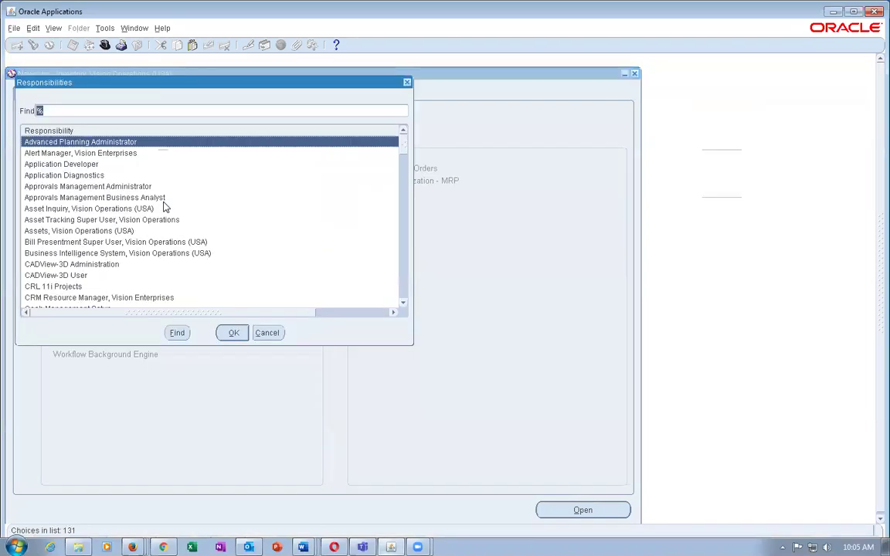
{"action": "key", "text": "End"}
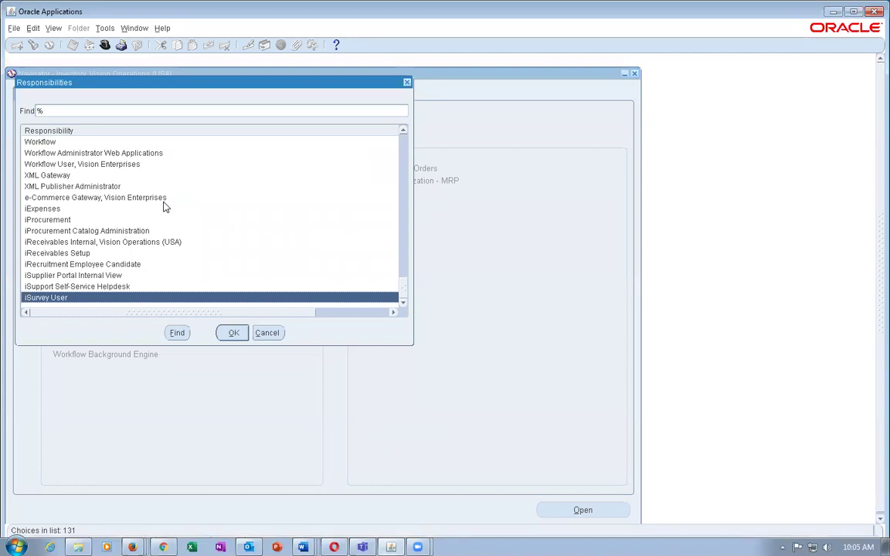
{"action": "type", "text": "o"}
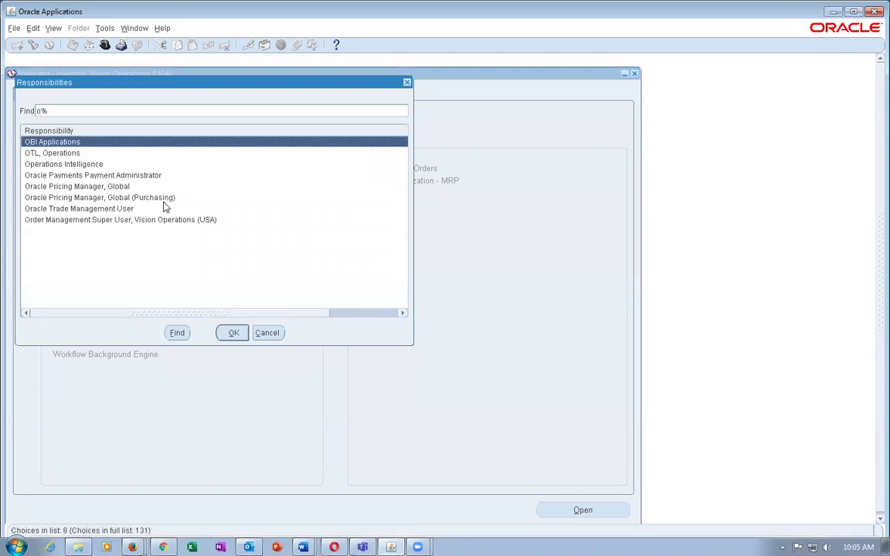
{"action": "double_click", "coordinate": [163, 202]}
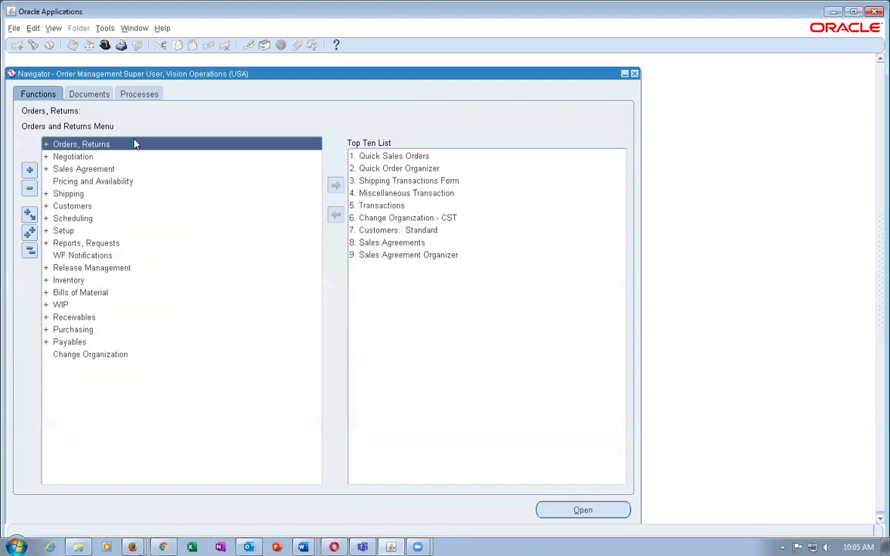
Open a new sales order from Orders, Returns and enter the customer number in the order header.
{"action": "double_click", "coordinate": [134, 144]}
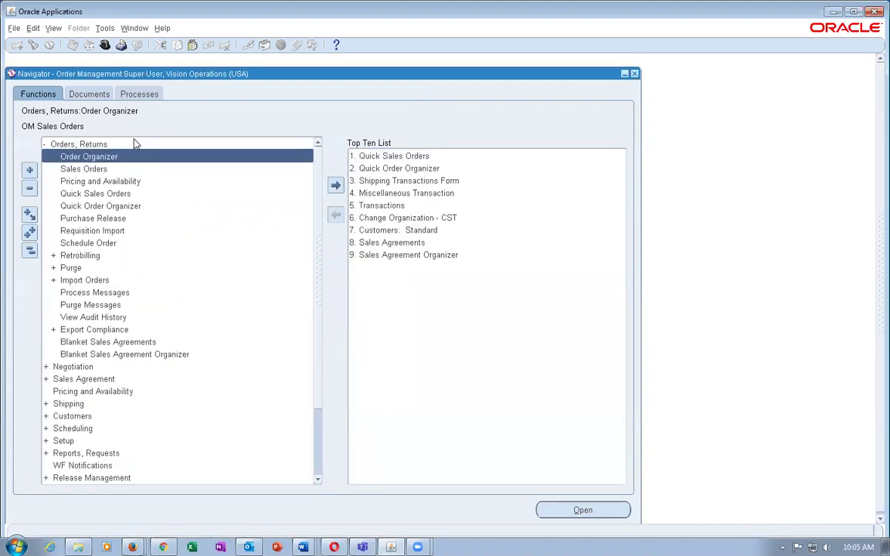
{"action": "double_click", "coordinate": [115, 167]}
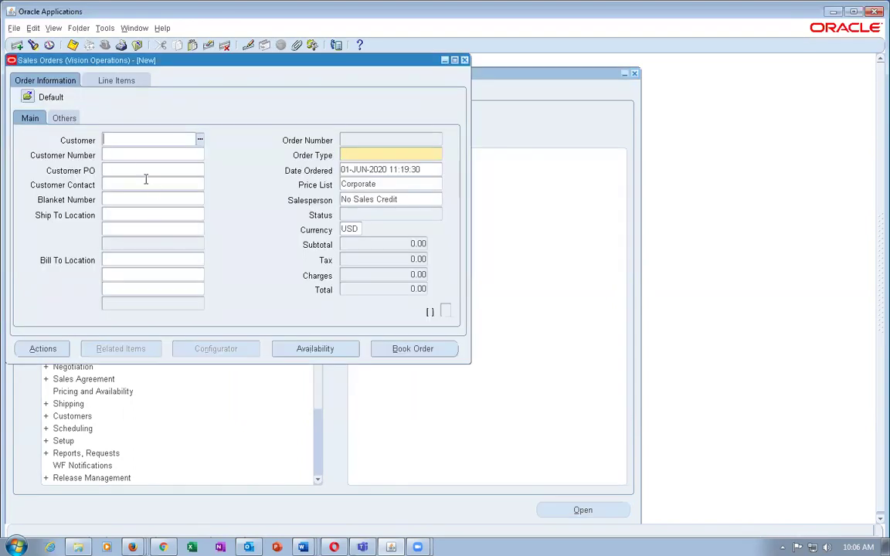
{"action": "left_click", "coordinate": [138, 154]}
{"action": "type", "text": "1143"}
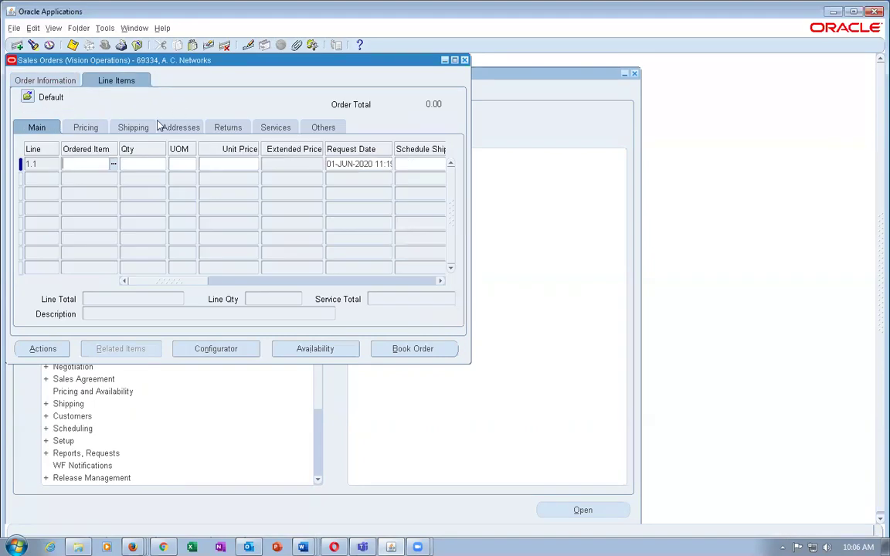
Add item 75100001 as order line 1.1 with a quantity of 10.
{"action": "type", "text": "75%"}
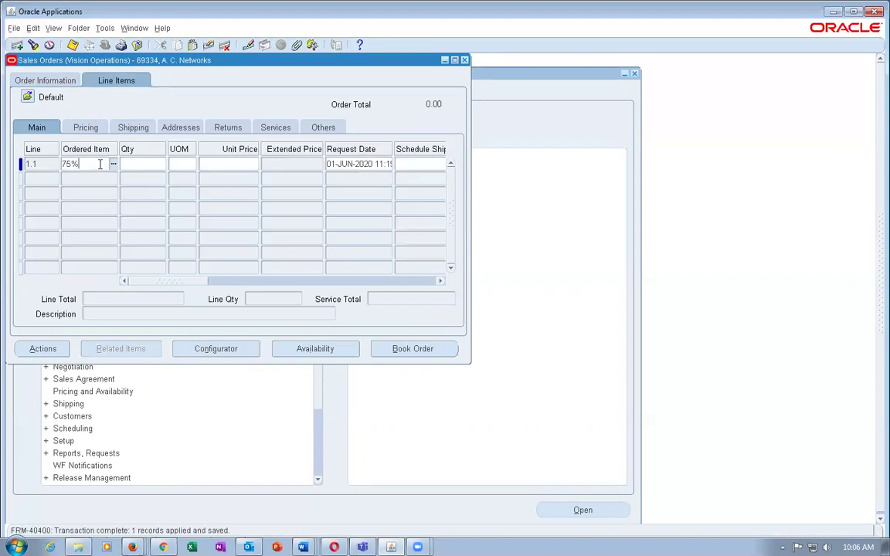
{"action": "type", "text": "01"}
{"action": "key", "text": "Down"}
{"action": "key", "text": "Escape"}
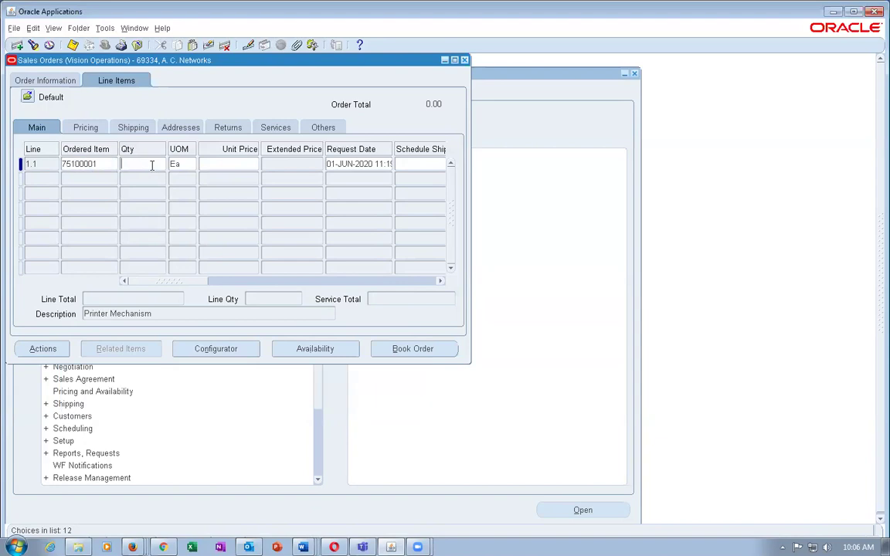
{"action": "type", "text": "10"}
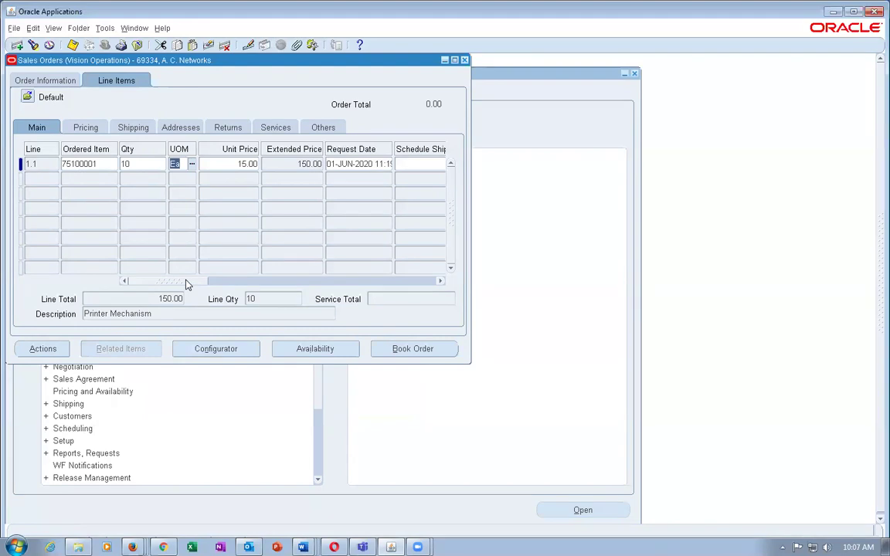
Check the order line's status and its availability details, including the ATP error message.
{"action": "left_click_drag", "start_coordinate": [187, 282], "coordinate": [228, 294]}
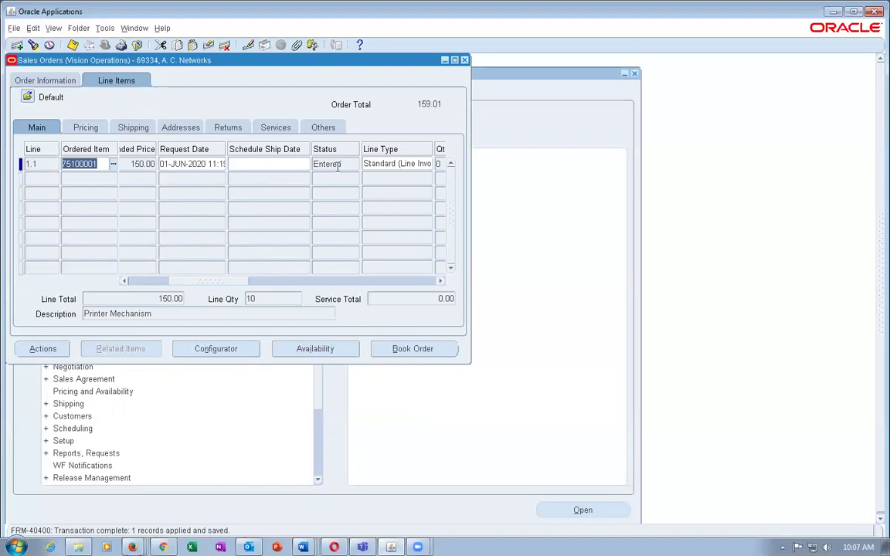
{"action": "left_click", "coordinate": [297, 346]}
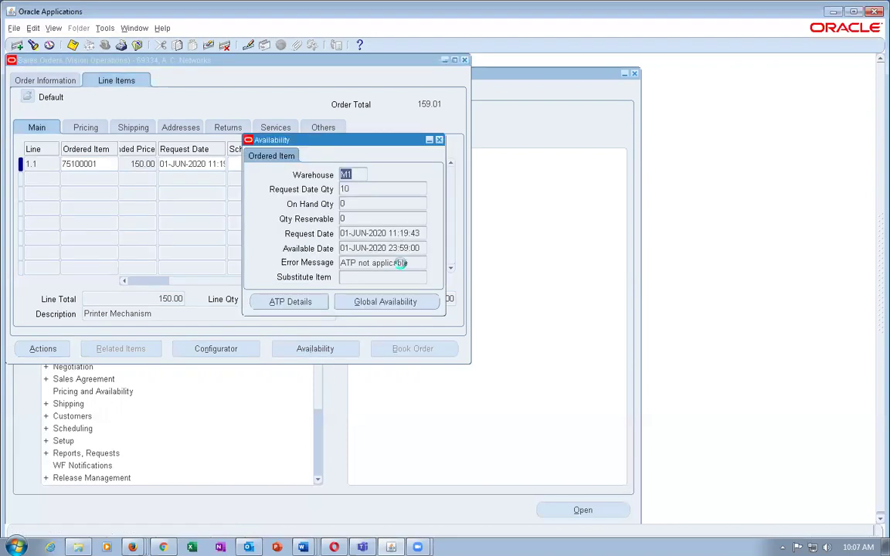
{"action": "double_click", "coordinate": [400, 263]}
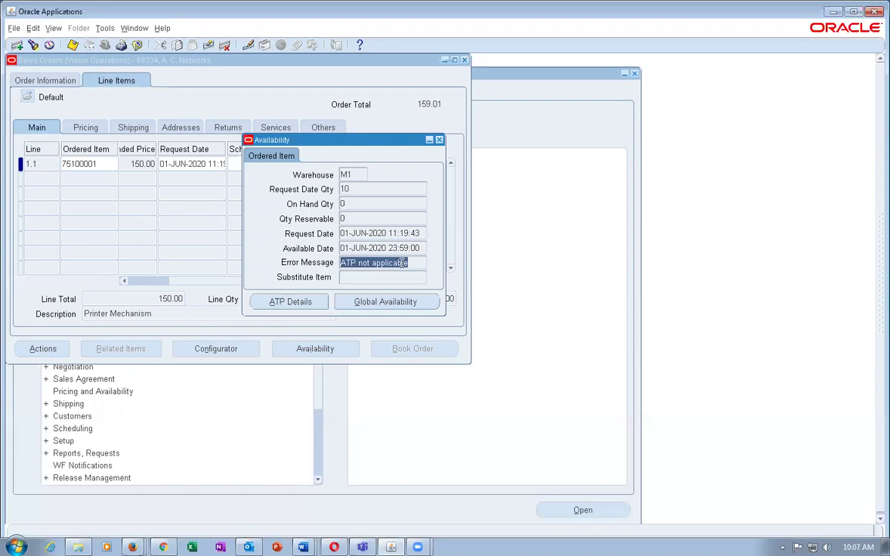
{"action": "left_click", "coordinate": [438, 140]}
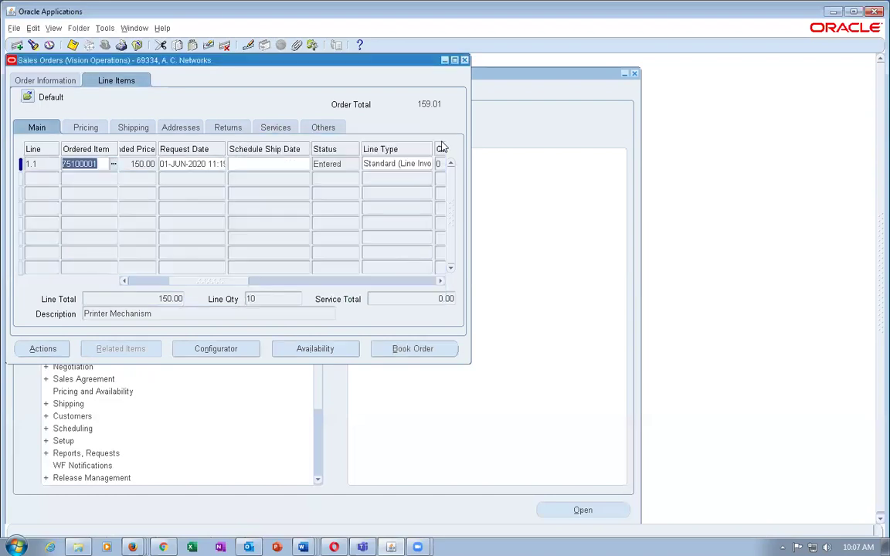
Enter a reserved quantity of 1 in the shipping details of order line 1.1.
{"action": "left_click", "coordinate": [119, 126]}
{"action": "left_click_drag", "start_coordinate": [155, 282], "coordinate": [239, 284]}
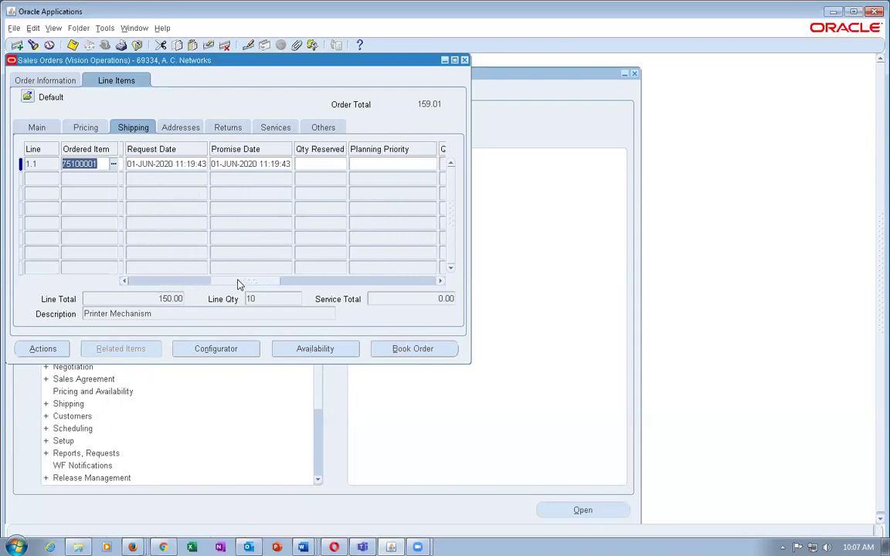
{"action": "left_click", "coordinate": [307, 165]}
{"action": "type", "text": "1"}
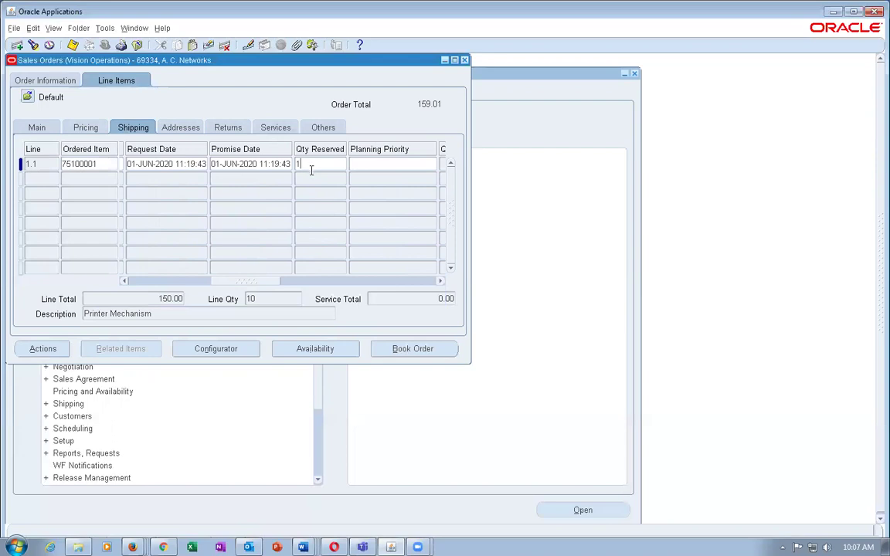
Check the ordered item's on-hand and reservable quantities in its availability details.
{"action": "left_click", "coordinate": [345, 352]}
{"action": "key", "text": "Tab"}
{"action": "key", "text": "Tab"}
{"action": "key", "text": "Tab"}
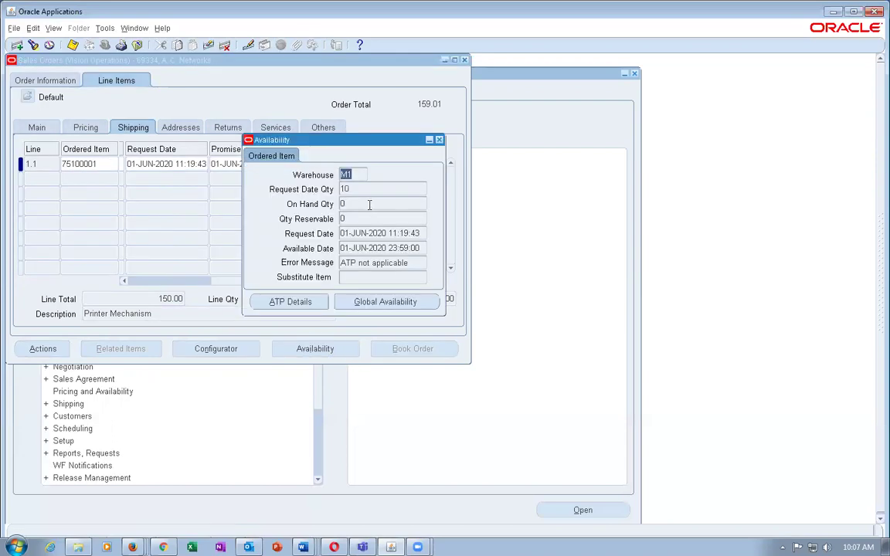
{"action": "left_click", "coordinate": [438, 140]}
Try to reserve 1 unit for order line 1.1 and save the order.
{"action": "left_click", "coordinate": [312, 171]}
{"action": "type", "text": "1"}
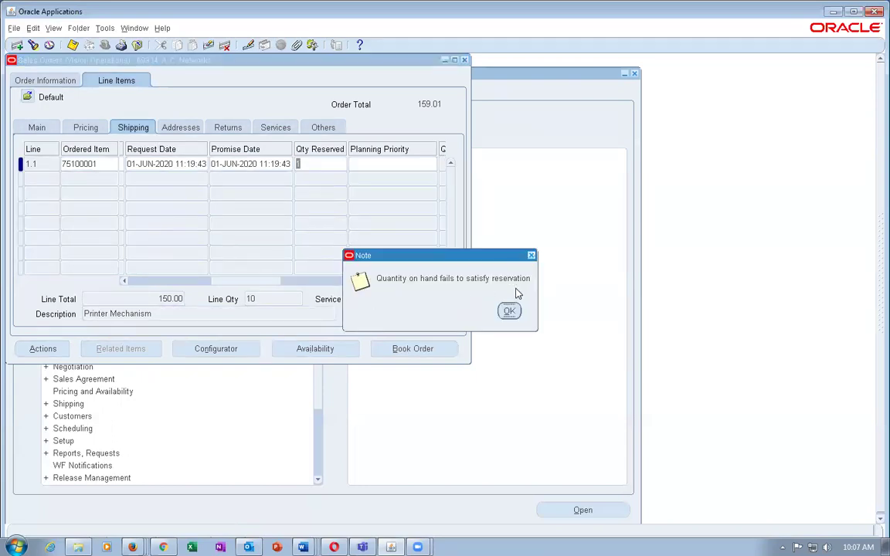
{"action": "left_click", "coordinate": [508, 311]}
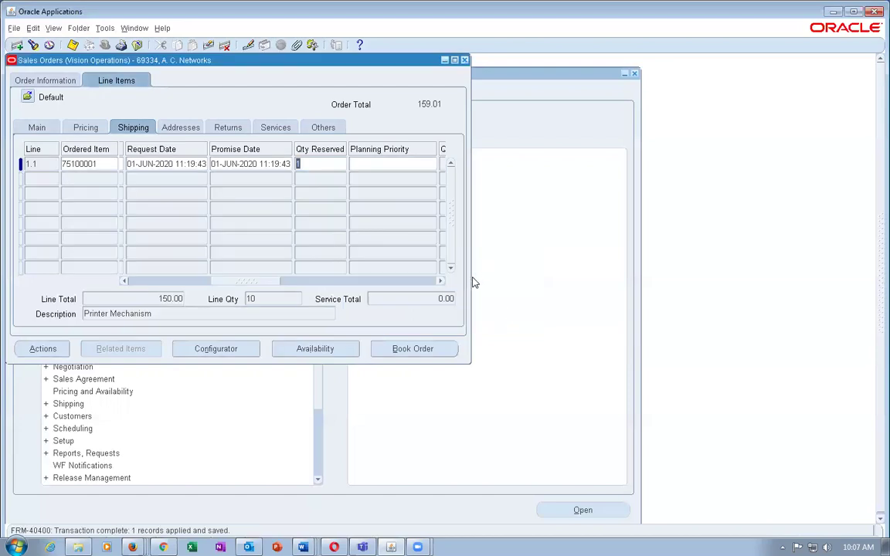
Return to the main line details and book the sales order.
{"action": "left_click", "coordinate": [37, 127]}
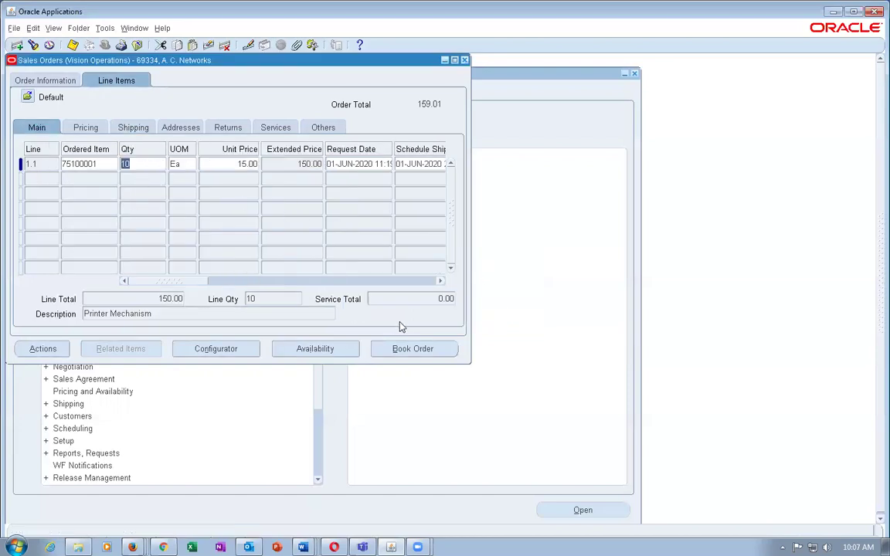
{"action": "left_click", "coordinate": [406, 352]}
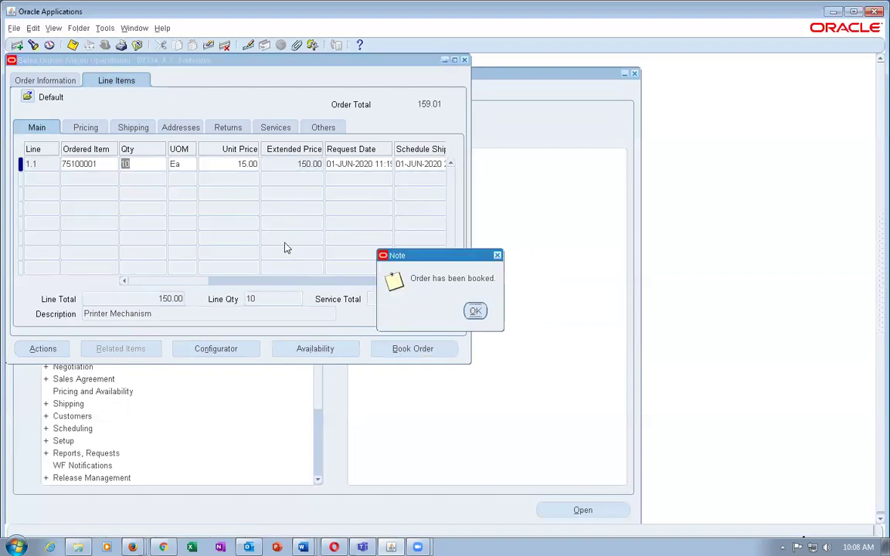
Check the booked order's line status and the item's on-hand availability.
{"action": "left_click", "coordinate": [60, 85]}
{"action": "left_click", "coordinate": [97, 79]}
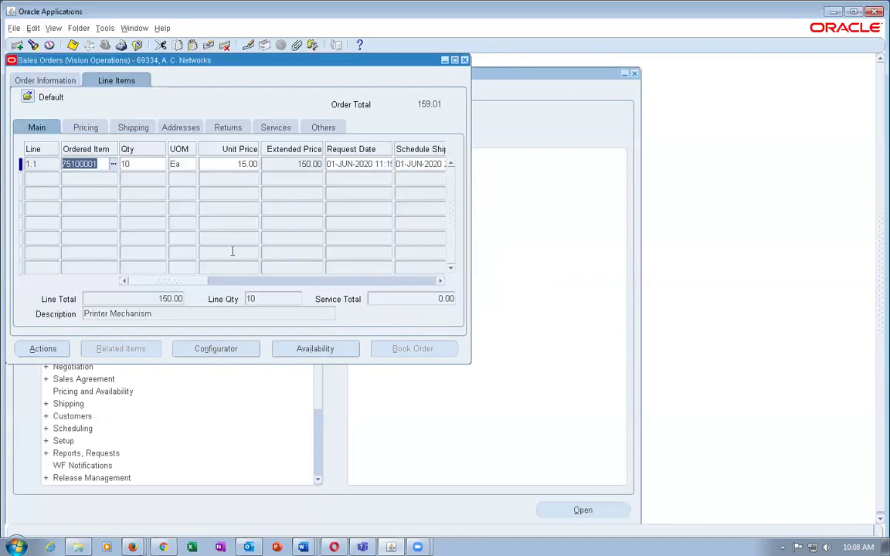
{"action": "left_click_drag", "start_coordinate": [160, 282], "coordinate": [204, 284]}
{"action": "left_click", "coordinate": [340, 164]}
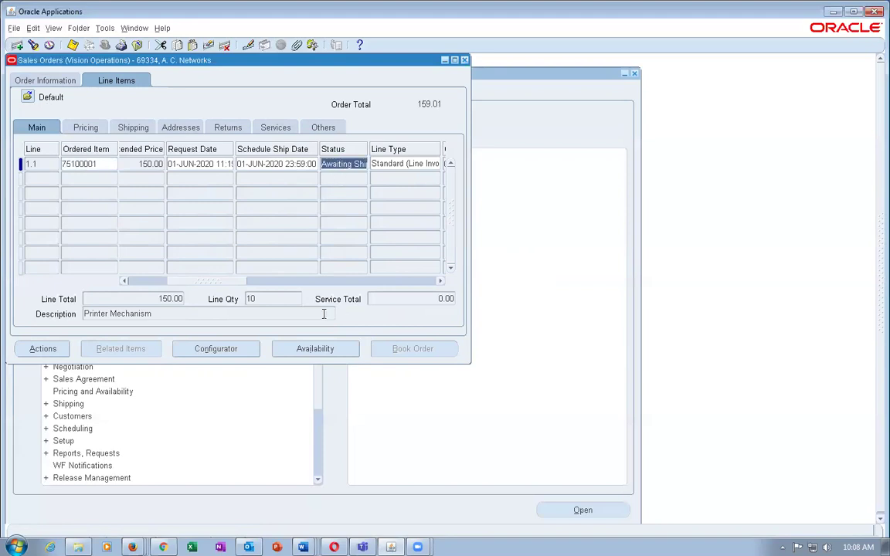
{"action": "left_click", "coordinate": [309, 349]}
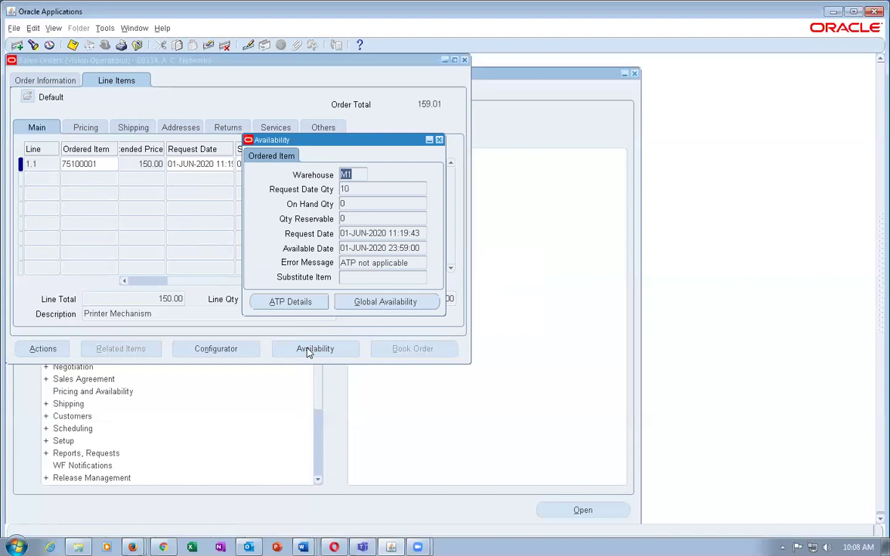
{"action": "left_click", "coordinate": [359, 206]}
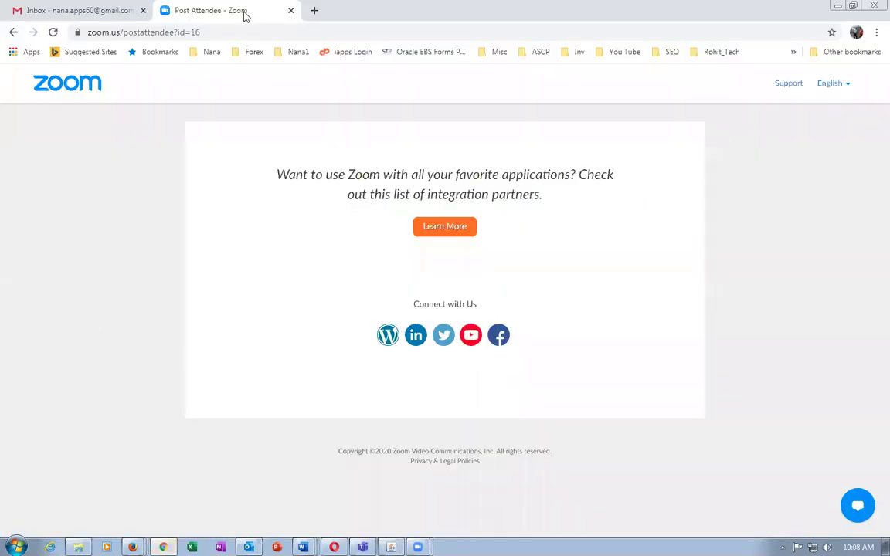
Switch to Chrome and sign in to Oracle Applications Cloud through the kaladi Login bookmark as k99_emp1 with the saved password.
{"action": "left_click", "coordinate": [865, 52]}
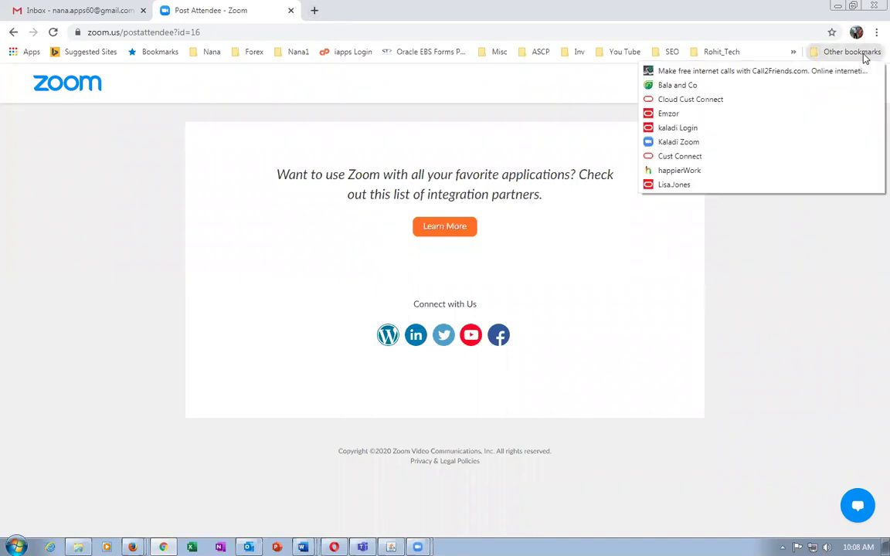
{"action": "left_click", "coordinate": [695, 128]}
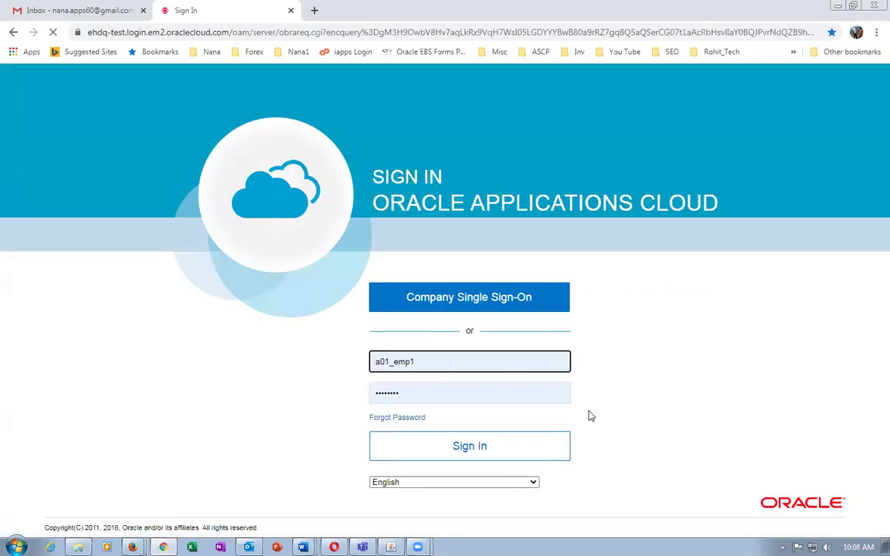
{"action": "double_click", "coordinate": [448, 368]}
{"action": "type", "text": "k"}
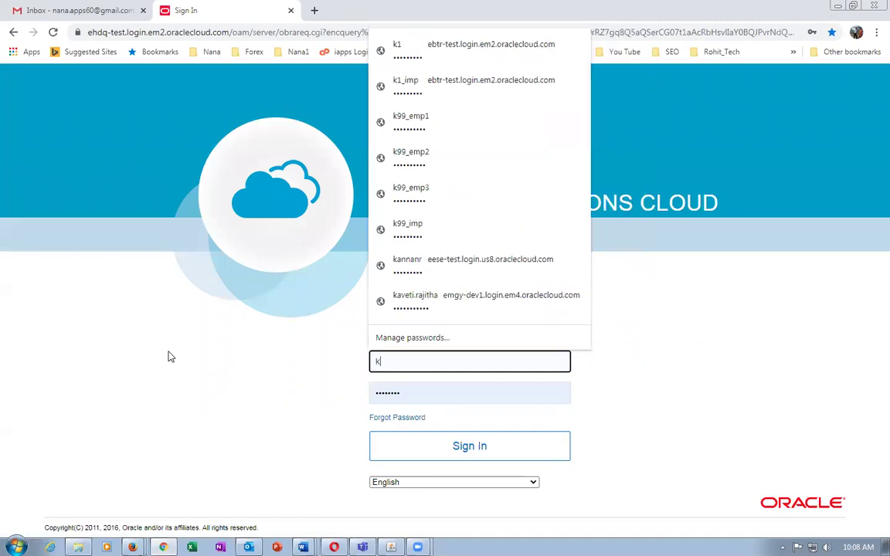
{"action": "type", "text": "99"}
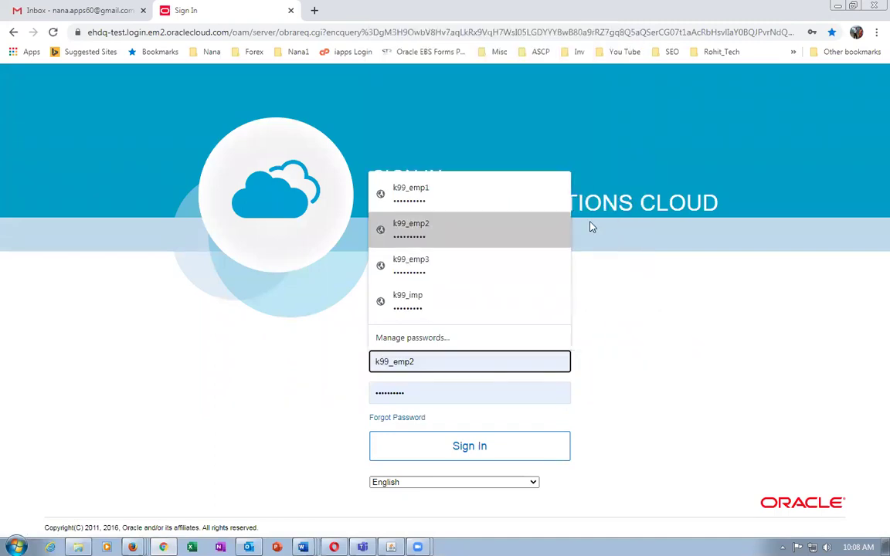
{"action": "left_click", "coordinate": [474, 189]}
{"action": "left_click", "coordinate": [479, 447]}
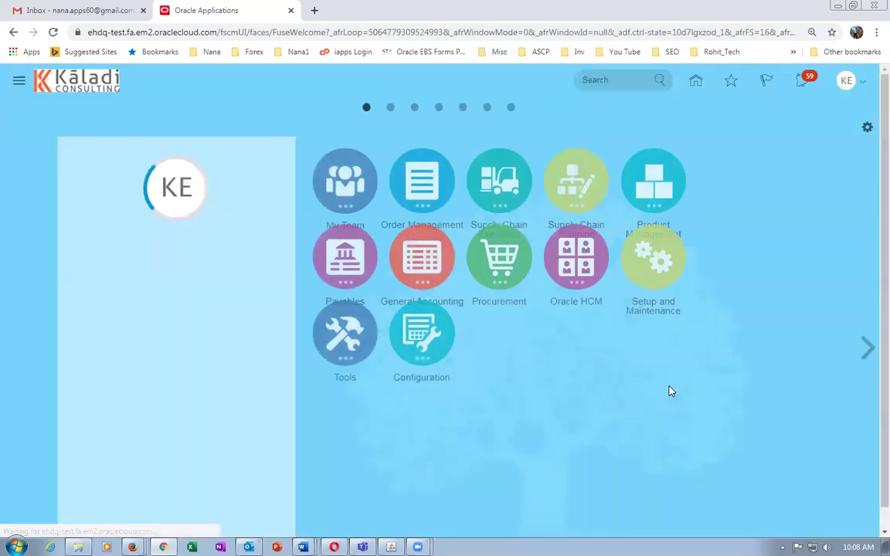
Open the Collect Planning Data process from the Plan Inputs tasks in Supply Chain Planning.
{"action": "left_click", "coordinate": [664, 199]}
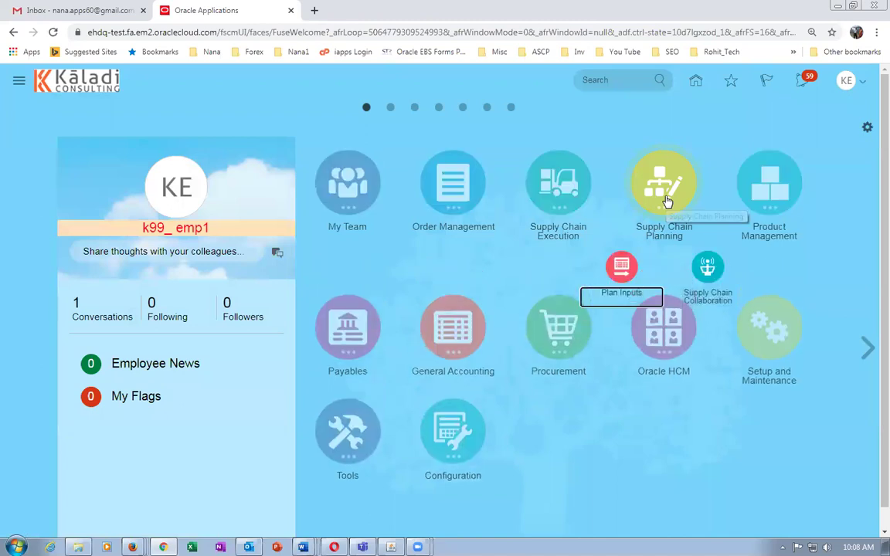
{"action": "left_click", "coordinate": [610, 279]}
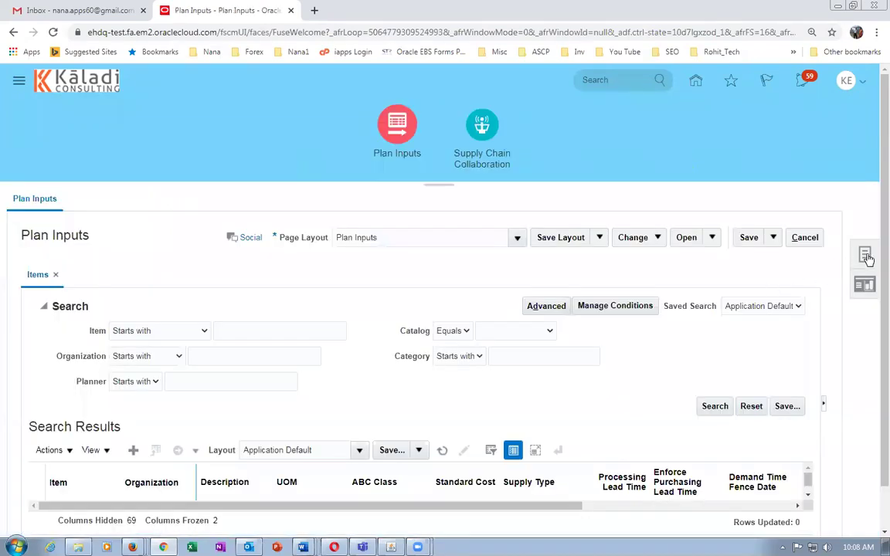
{"action": "left_click", "coordinate": [864, 254]}
{"action": "left_click", "coordinate": [713, 210]}
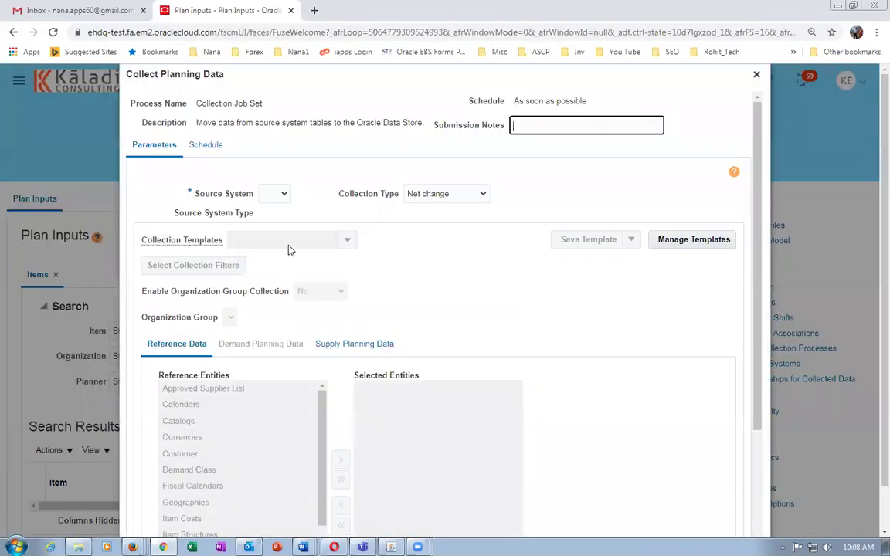
Choose OPS as the source system for the planning data collection and select Organizations and Items as reference entities.
{"action": "left_click", "coordinate": [276, 195]}
{"action": "left_click", "coordinate": [272, 217]}
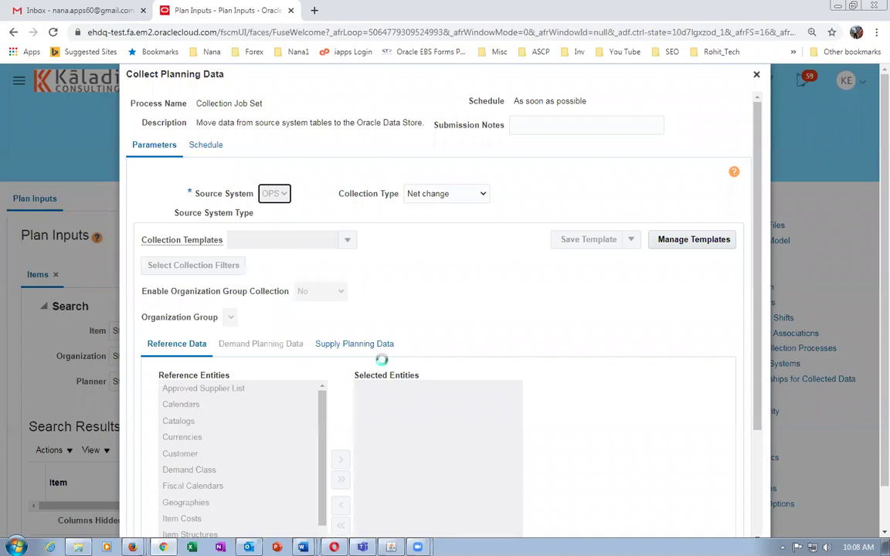
{"action": "scroll", "coordinate": [355, 378], "scroll_direction": "down", "scroll_amount": 2}
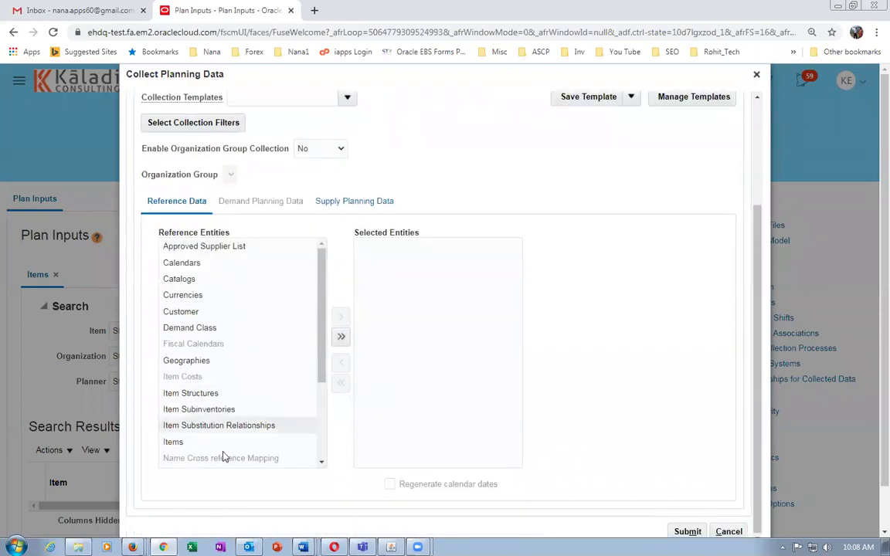
{"action": "left_click_drag", "start_coordinate": [323, 354], "coordinate": [328, 383]}
{"action": "left_click", "coordinate": [227, 433]}
{"action": "left_click", "coordinate": [340, 316]}
{"action": "scroll", "coordinate": [324, 346], "scroll_direction": "up", "scroll_amount": 2}
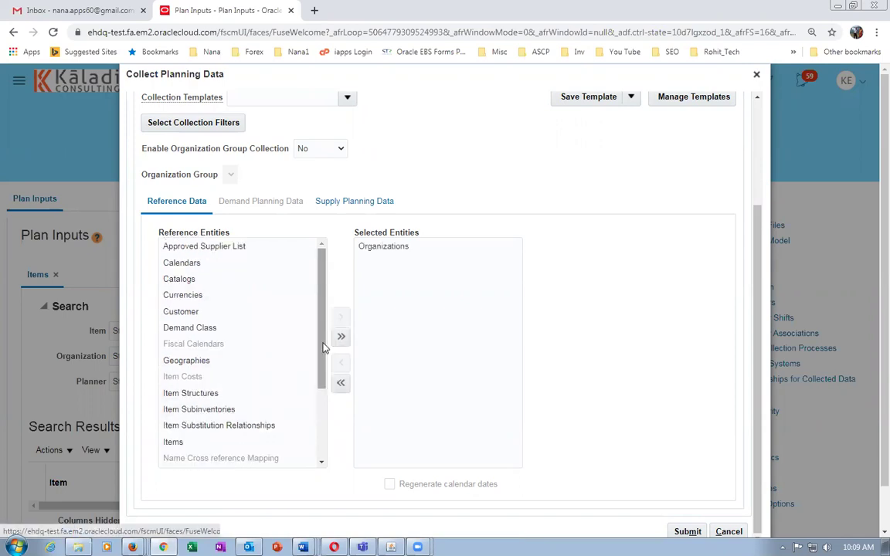
{"action": "left_click", "coordinate": [262, 442]}
{"action": "left_click", "coordinate": [340, 316]}
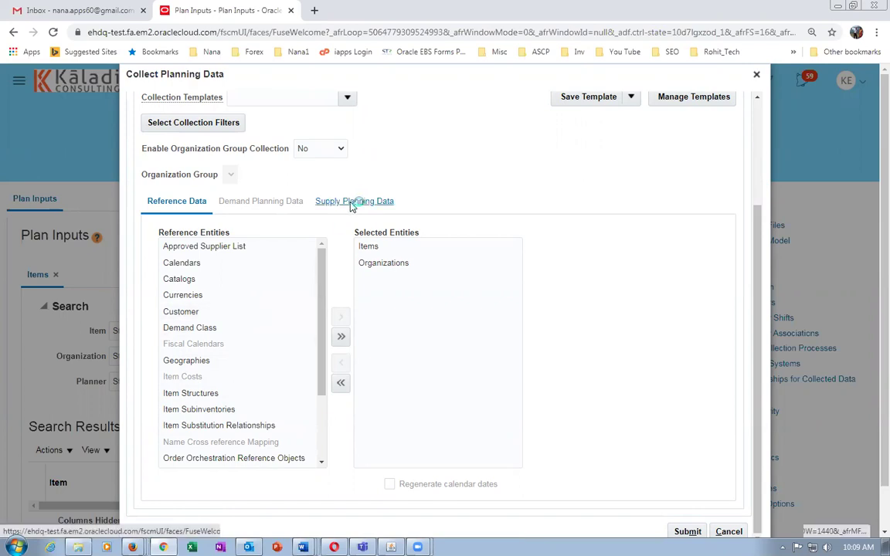
Select On Hand as a supply planning entity and close the Collect Planning Data process without submitting it.
{"action": "left_click", "coordinate": [218, 280]}
{"action": "left_click", "coordinate": [216, 263]}
{"action": "left_click", "coordinate": [324, 289]}
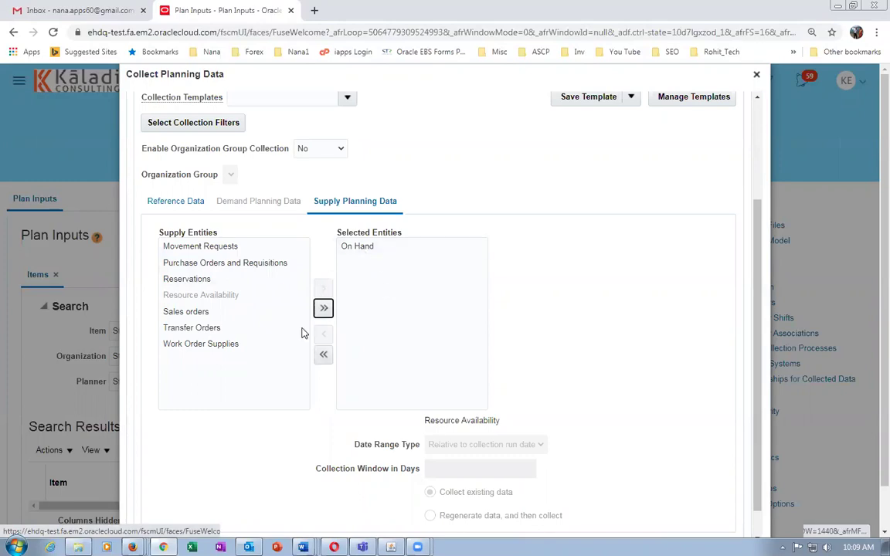
{"action": "left_click", "coordinate": [756, 74]}
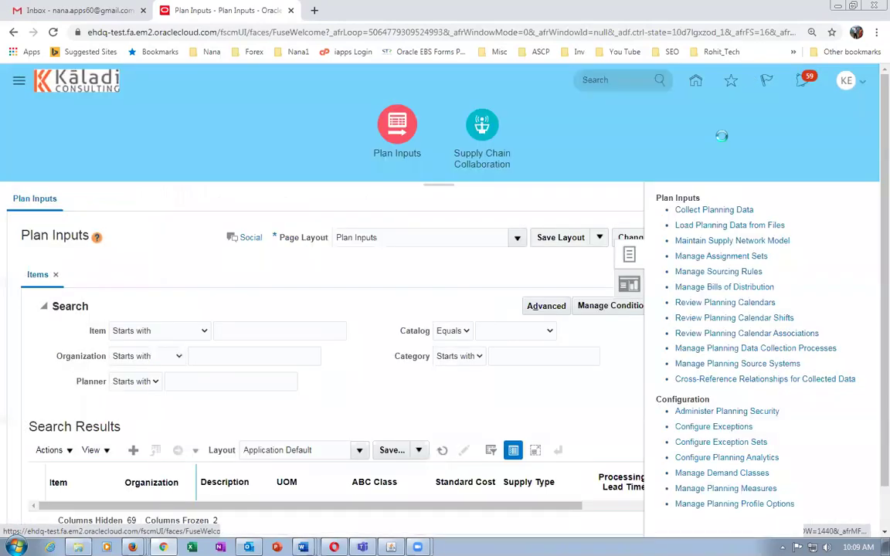
Go to Order Management from the home page and start a new sales order for customer k99_cust_1.
{"action": "left_click", "coordinate": [695, 79]}
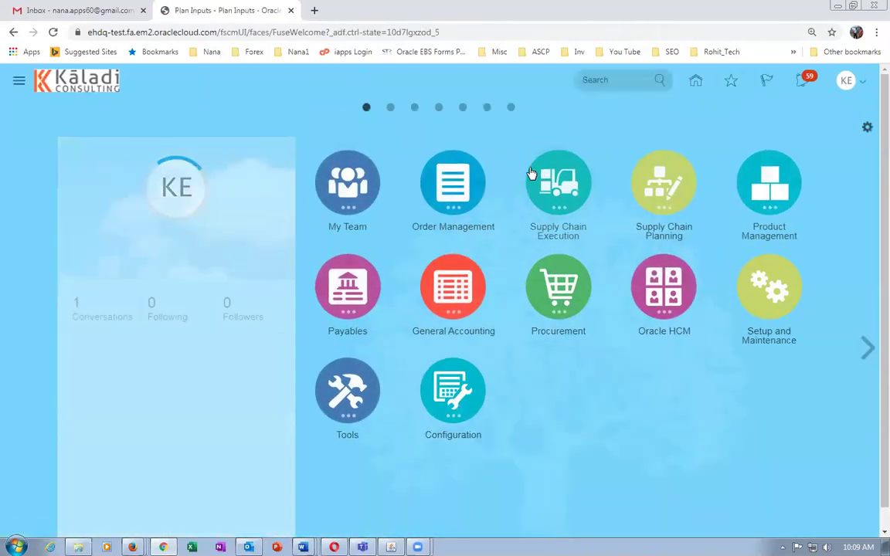
{"action": "left_click", "coordinate": [449, 184]}
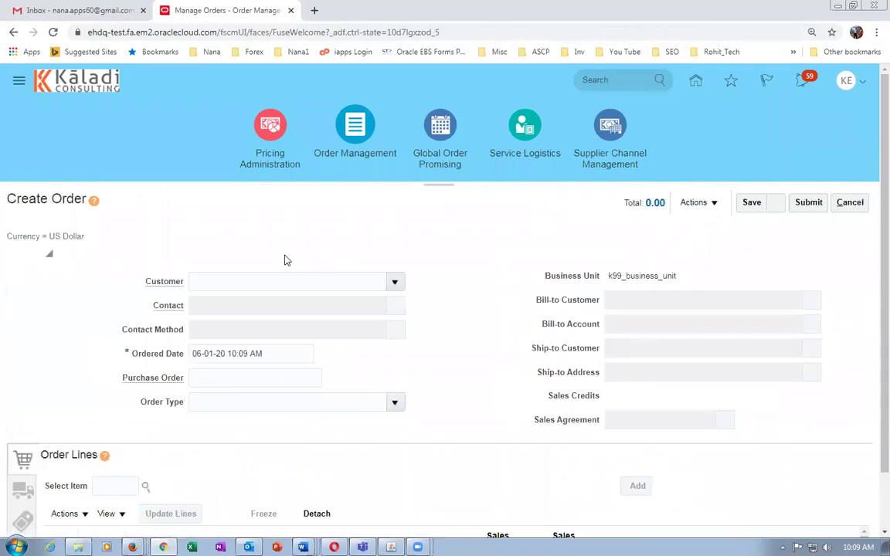
{"action": "left_click", "coordinate": [261, 283]}
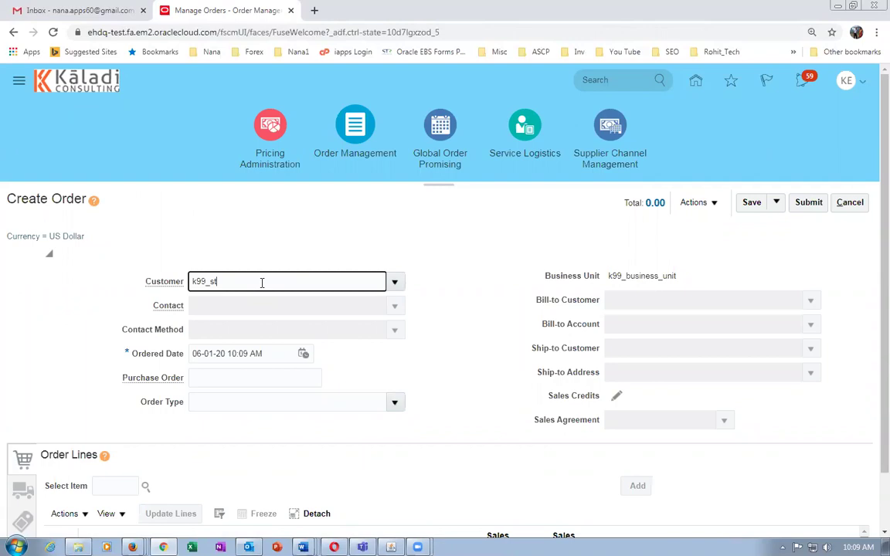
{"action": "key", "text": "BackSpace"}
{"action": "key", "text": "BackSpace"}
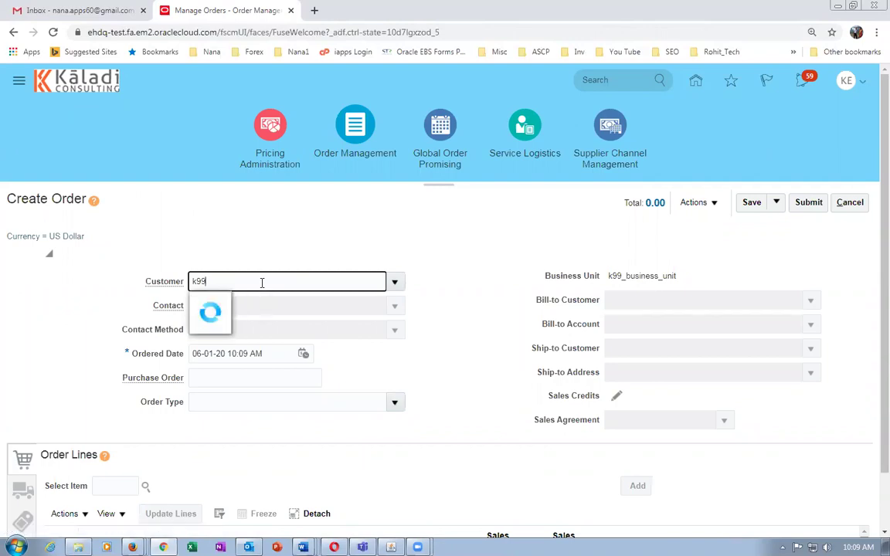
{"action": "left_click", "coordinate": [260, 307]}
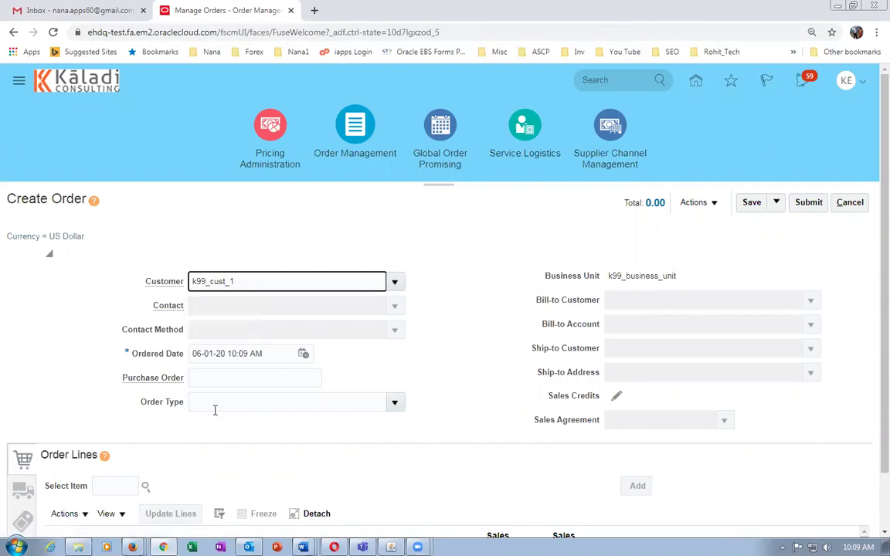
Check the on-hand information for item k99_std_order and add the item to the order with a quantity of 7.
{"action": "left_click", "coordinate": [120, 485]}
{"action": "type", "text": "k99_std_o"}
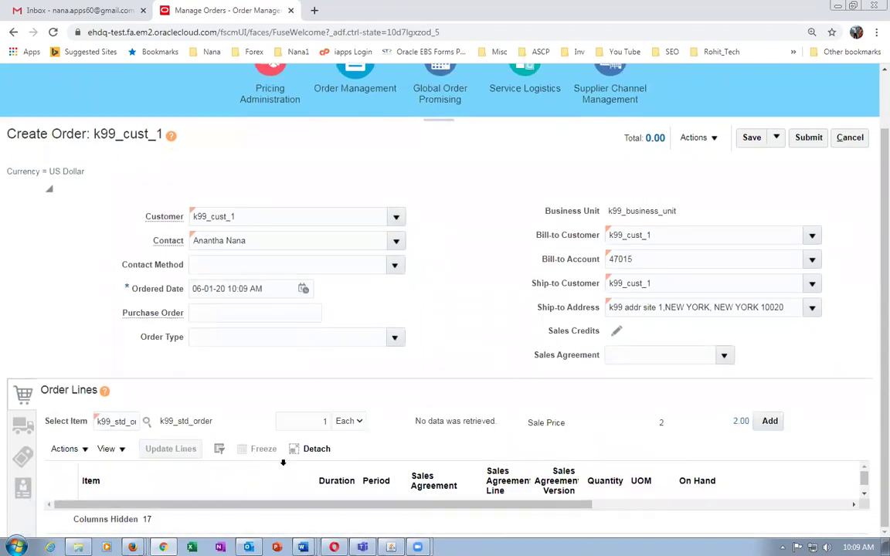
{"action": "left_click_drag", "start_coordinate": [421, 421], "coordinate": [480, 422]}
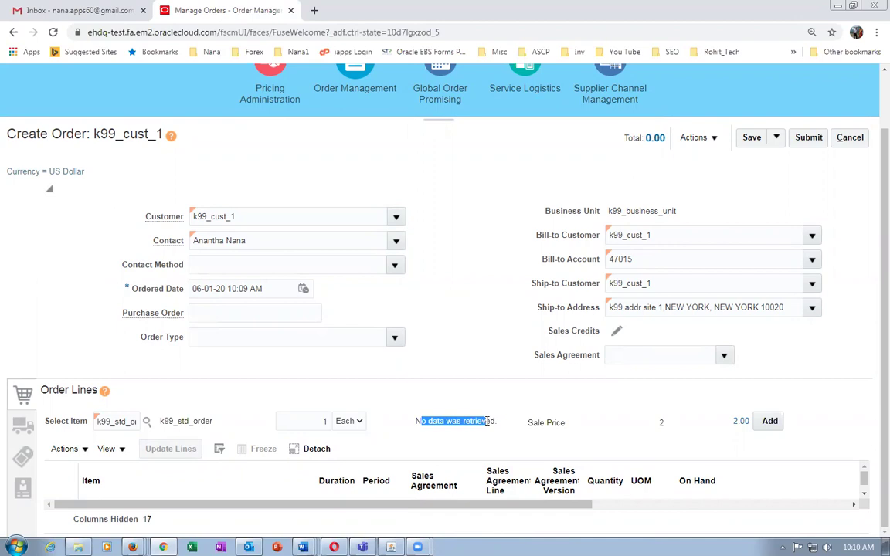
{"action": "left_click_drag", "start_coordinate": [437, 422], "coordinate": [474, 422]}
{"action": "double_click", "coordinate": [323, 421]}
{"action": "type", "text": "7"}
{"action": "key", "text": "Tab"}
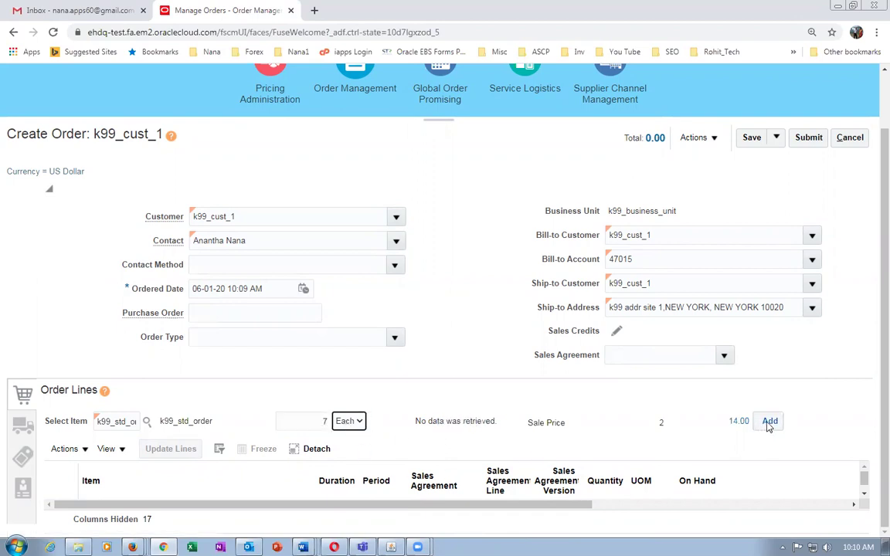
{"action": "left_click", "coordinate": [769, 424]}
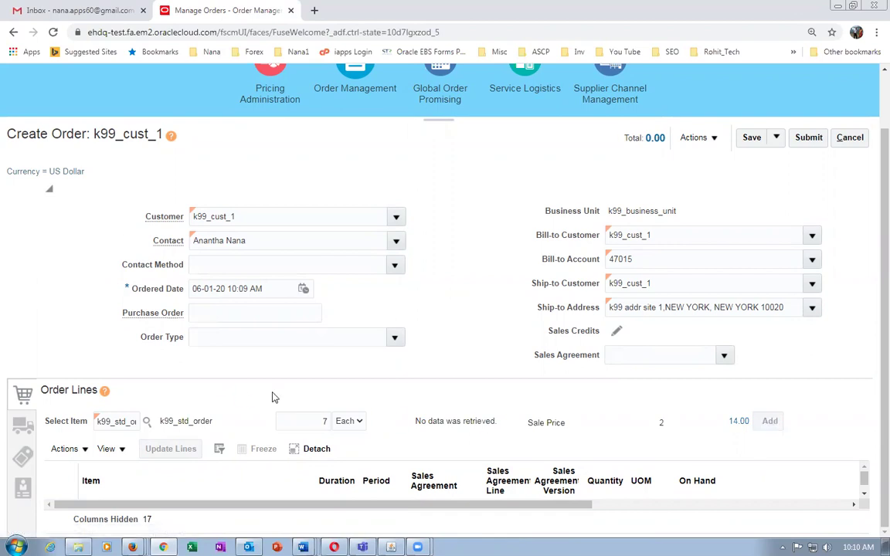
Set the supply warehouse in the order's shipment details to K991 - K99_CHILD_1.
{"action": "left_click", "coordinate": [22, 427]}
{"action": "scroll", "coordinate": [238, 405], "scroll_direction": "down", "scroll_amount": 2}
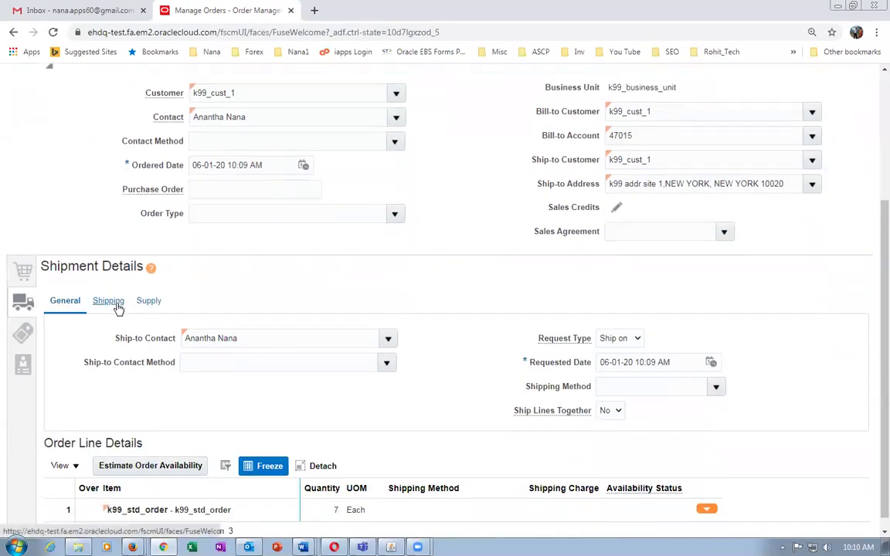
{"action": "left_click", "coordinate": [148, 304]}
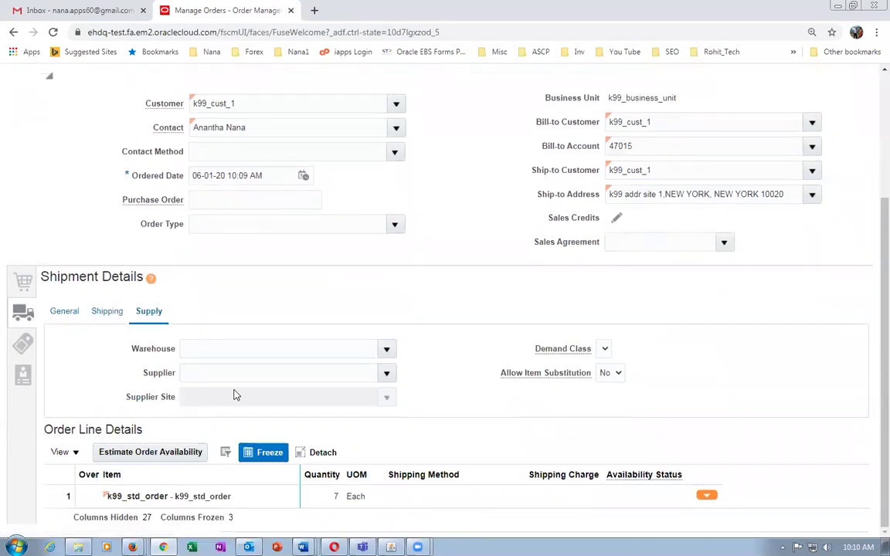
{"action": "left_click", "coordinate": [223, 349]}
{"action": "type", "text": "k99"}
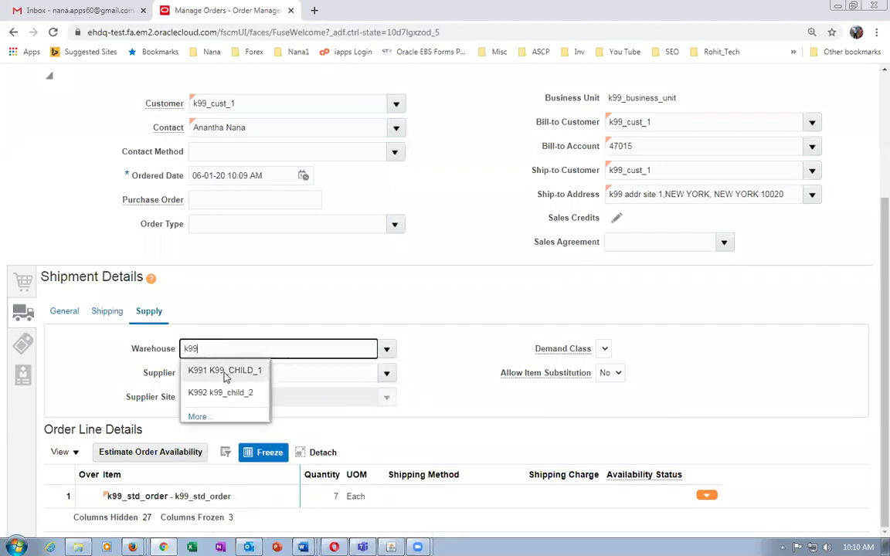
{"action": "left_click", "coordinate": [223, 370]}
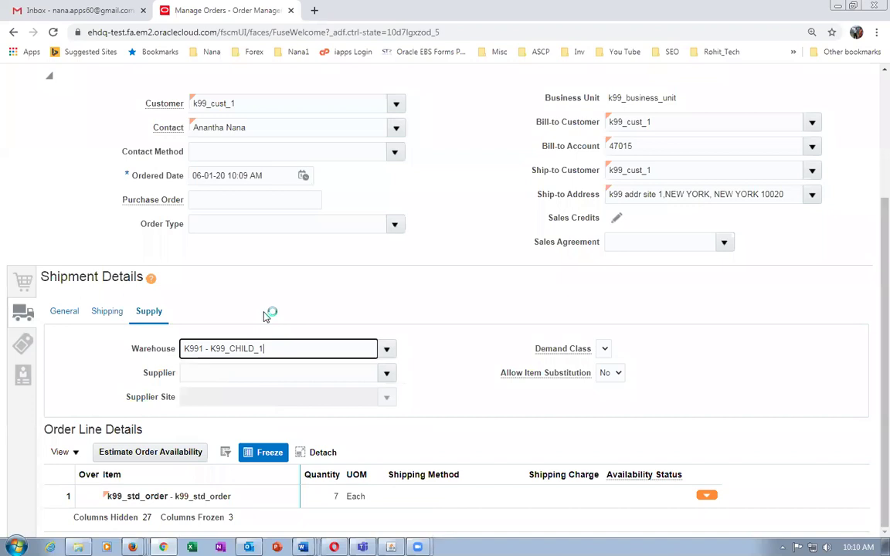
Save the sales order, then submit it and dismiss the confirmation.
{"action": "scroll", "coordinate": [262, 317], "scroll_direction": "up", "scroll_amount": 3}
{"action": "left_click", "coordinate": [753, 203]}
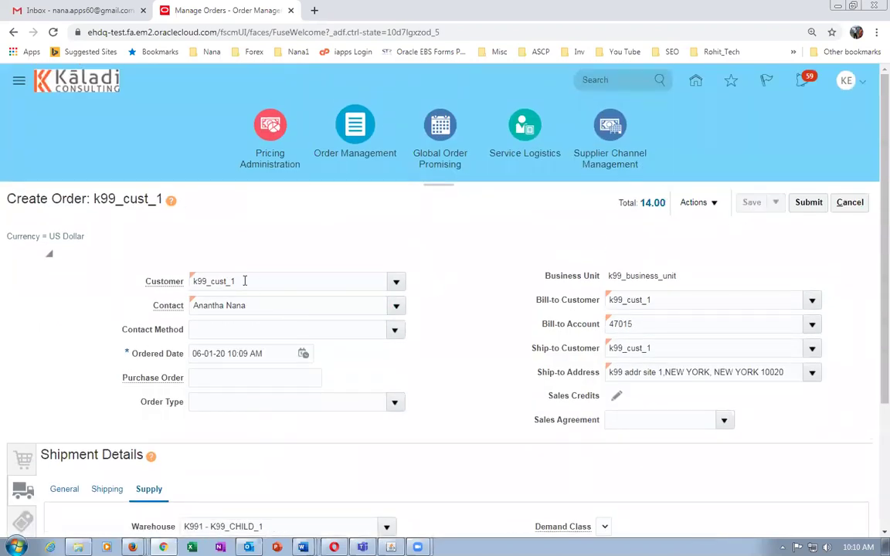
{"action": "left_click", "coordinate": [811, 203]}
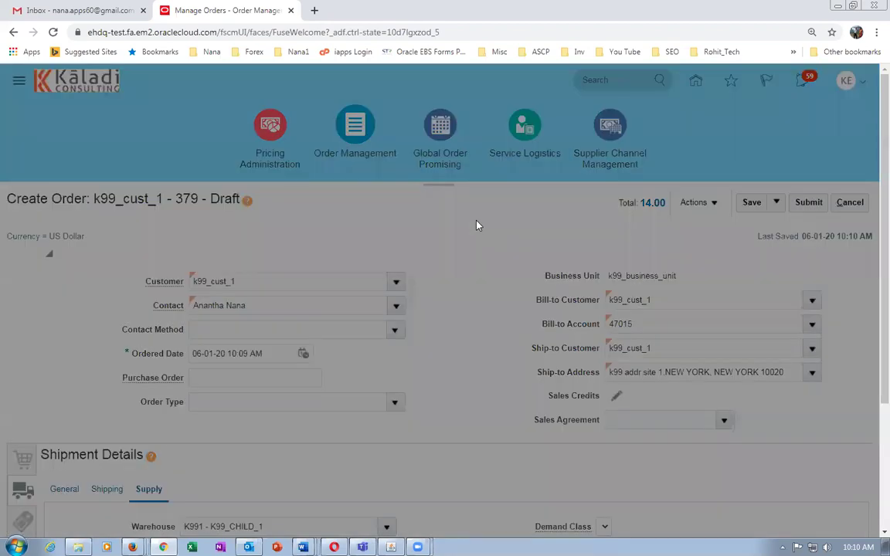
{"action": "left_click", "coordinate": [498, 320]}
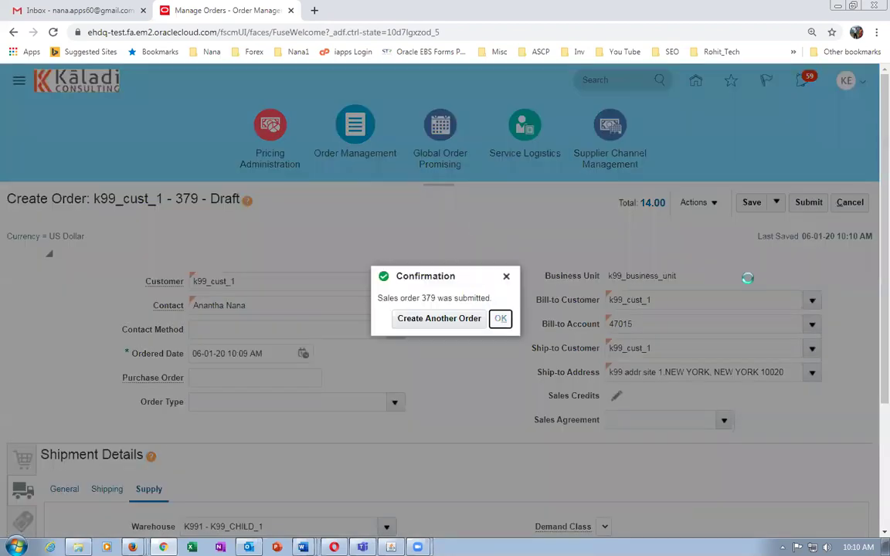
Switch the submitted order to the fulfillment view and open its orchestration process plan.
{"action": "left_click", "coordinate": [739, 203]}
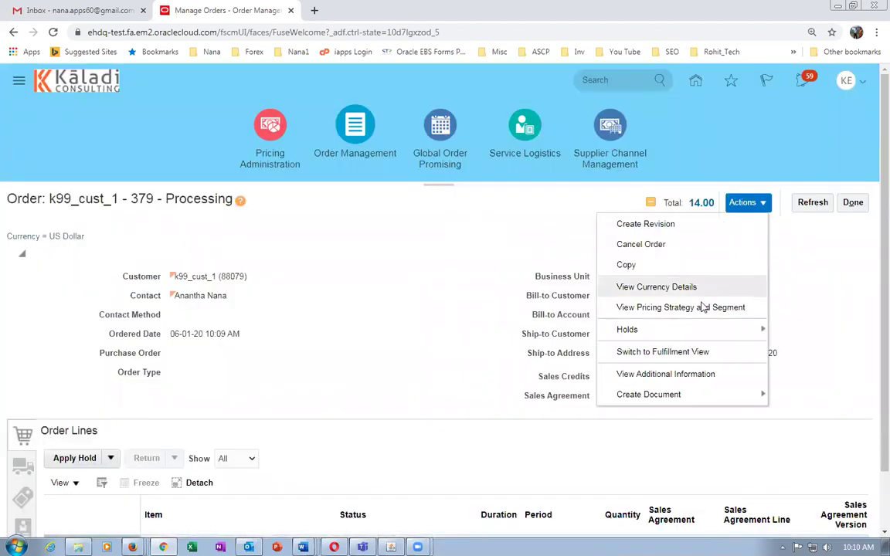
{"action": "left_click", "coordinate": [680, 352]}
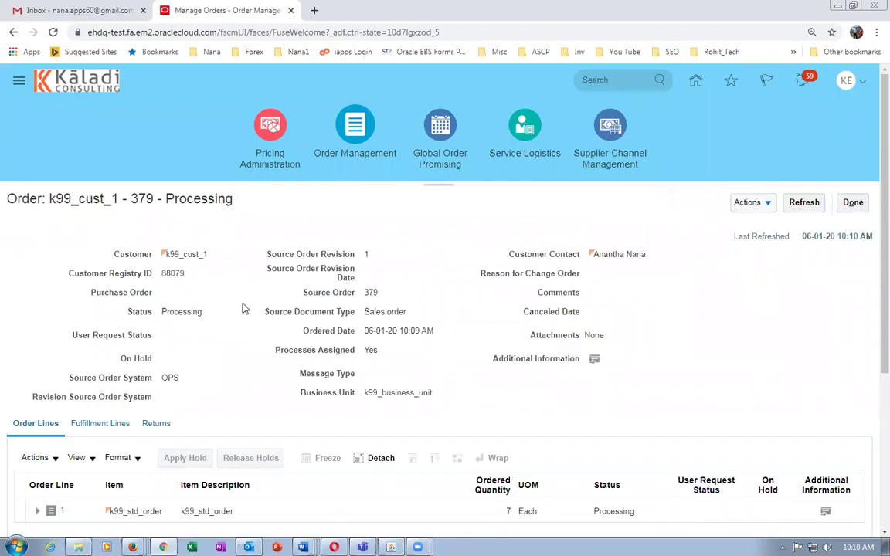
{"action": "scroll", "coordinate": [242, 309], "scroll_direction": "down", "scroll_amount": 2}
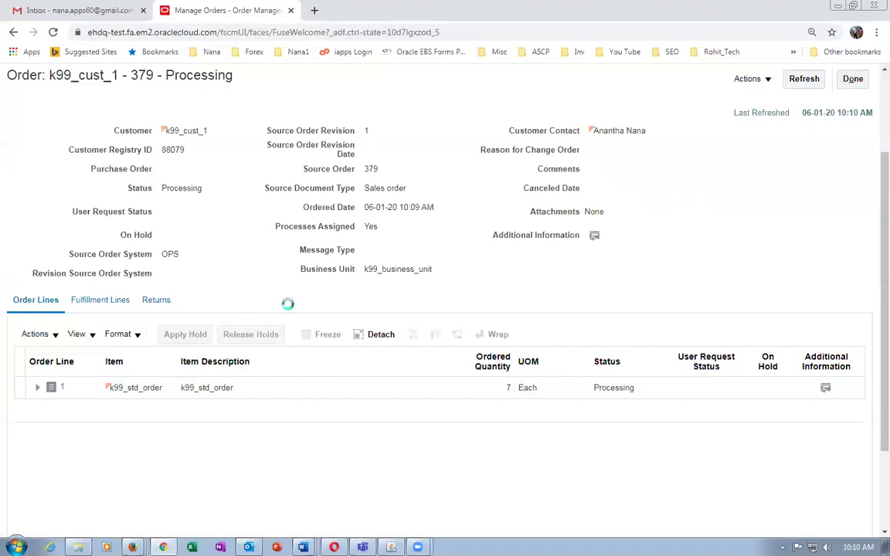
{"action": "left_click_drag", "start_coordinate": [421, 425], "coordinate": [525, 434]}
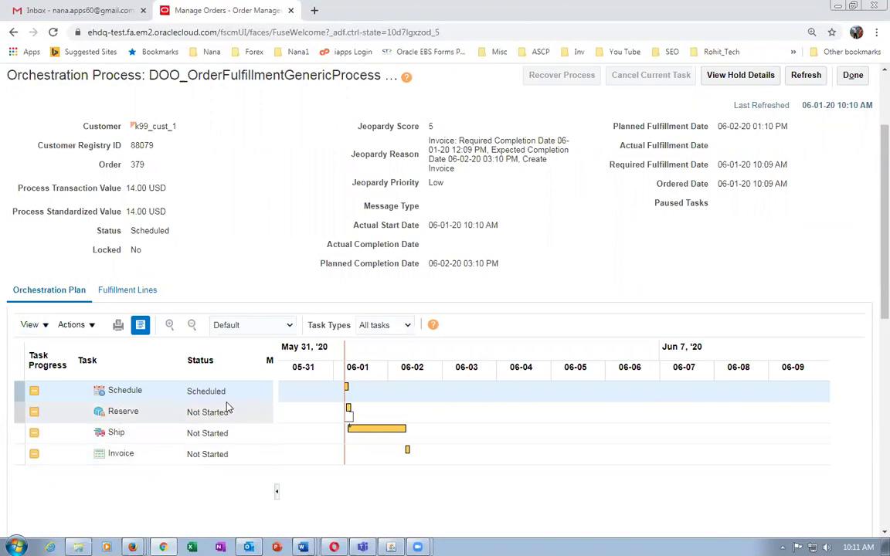
Refresh the orchestration plan repeatedly to follow the status of the Schedule, Reserve and Ship tasks.
{"action": "left_click", "coordinate": [805, 76]}
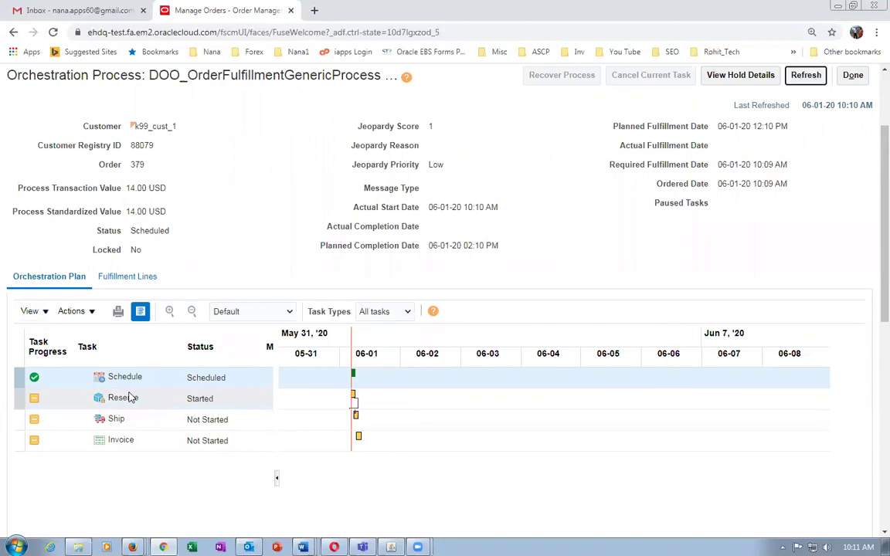
{"action": "left_click", "coordinate": [805, 77]}
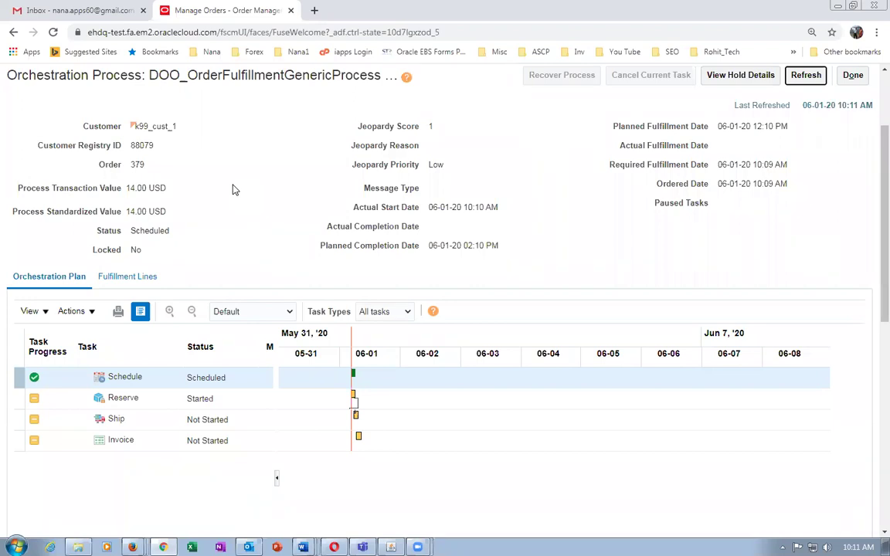
{"action": "left_click", "coordinate": [803, 75]}
{"action": "left_click", "coordinate": [806, 76]}
{"action": "left_click", "coordinate": [807, 78]}
{"action": "left_click", "coordinate": [806, 75]}
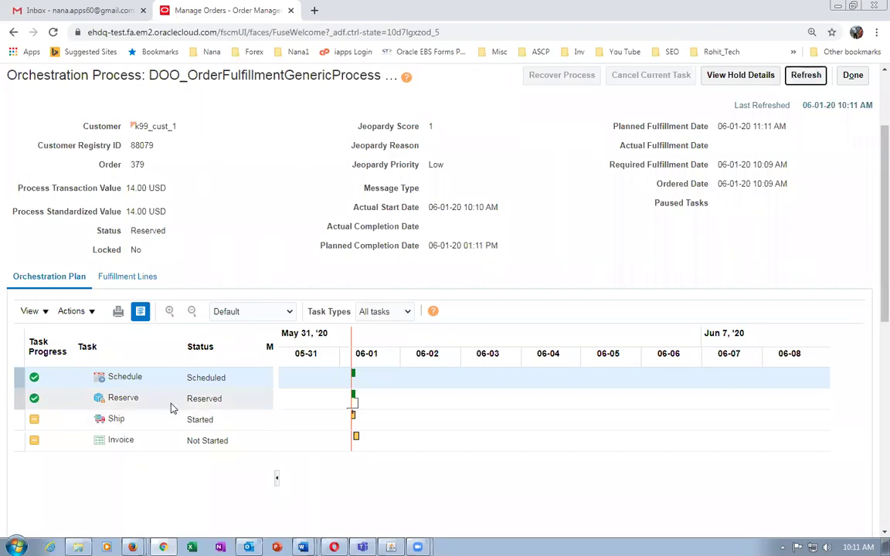
{"action": "left_click", "coordinate": [806, 77]}
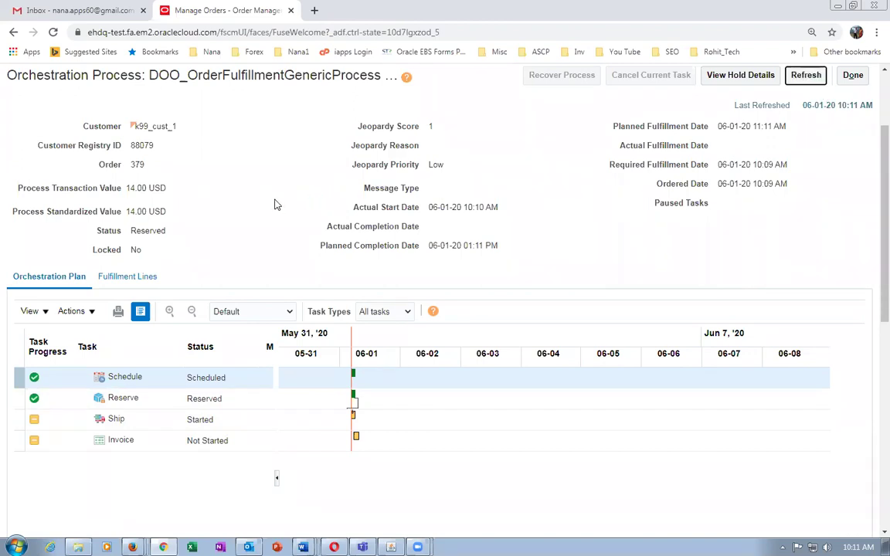
{"action": "left_click", "coordinate": [804, 76]}
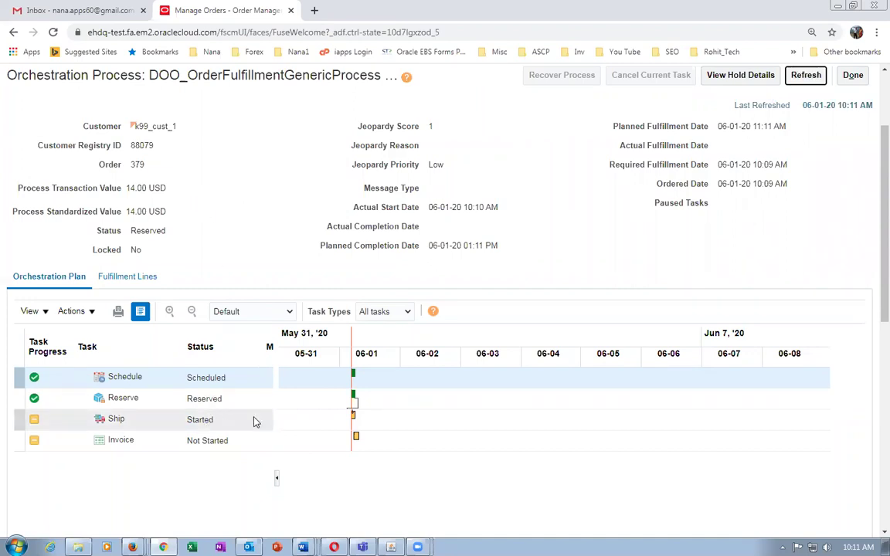
{"action": "left_click", "coordinate": [806, 77]}
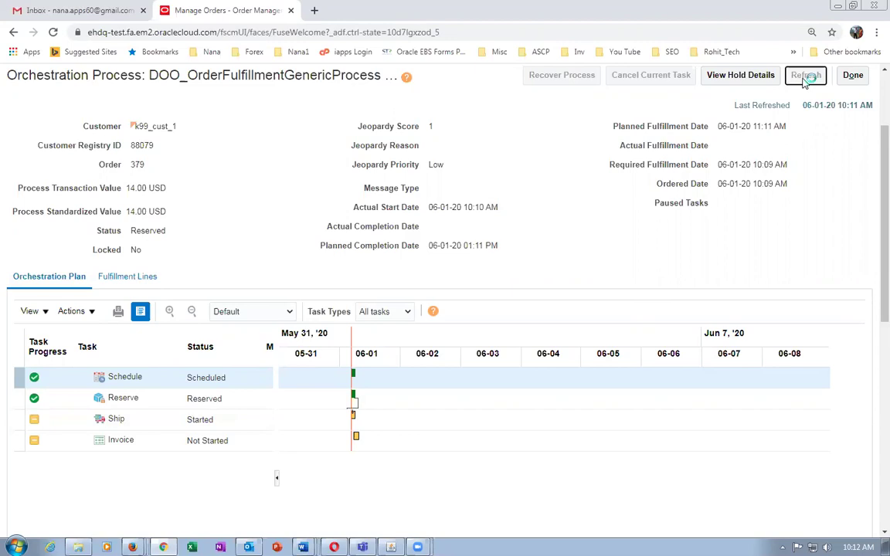
{"action": "left_click", "coordinate": [803, 79]}
{"action": "left_click", "coordinate": [804, 80]}
{"action": "left_click", "coordinate": [804, 81]}
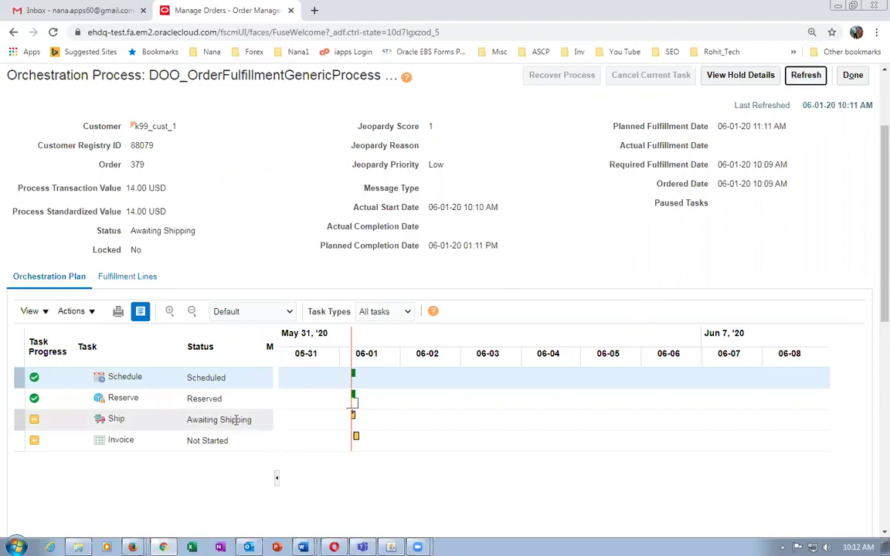
Refresh the orchestration process once more and display its fulfillment lines.
{"action": "left_click", "coordinate": [805, 75]}
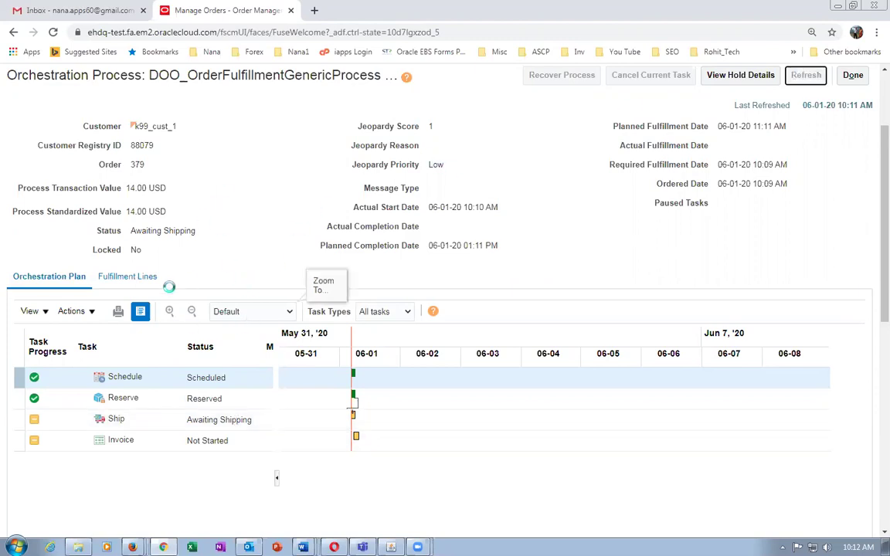
{"action": "scroll", "coordinate": [180, 278], "scroll_direction": "down", "scroll_amount": 1}
{"action": "left_click", "coordinate": [129, 216]}
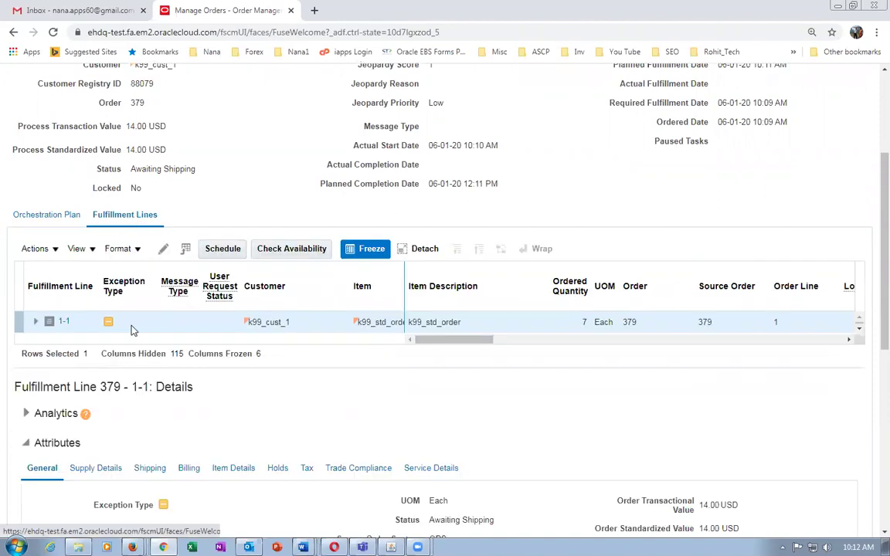
Show the fulfillment line's supply details and examine its requested ship date, scheduled arrival date and scheduled ship date.
{"action": "scroll", "coordinate": [192, 417], "scroll_direction": "down", "scroll_amount": 3}
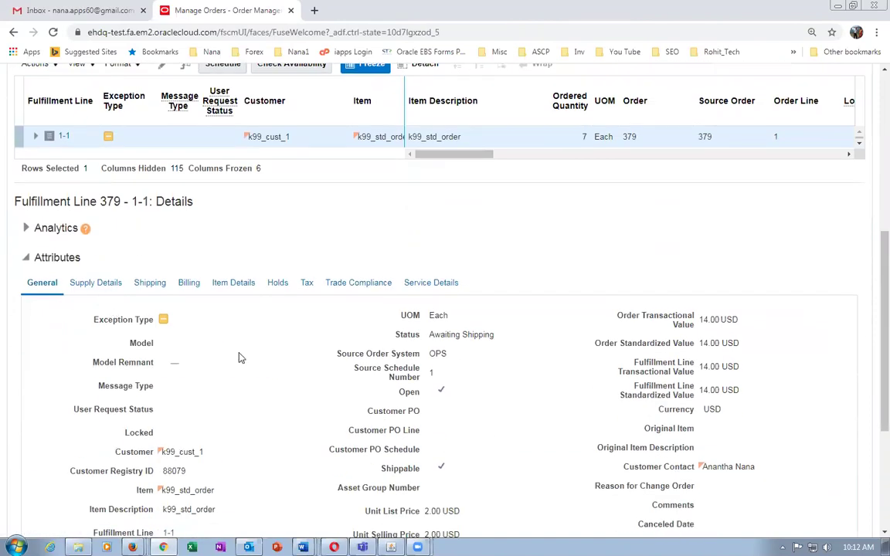
{"action": "scroll", "coordinate": [235, 358], "scroll_direction": "down", "scroll_amount": 2}
{"action": "left_click", "coordinate": [96, 160]}
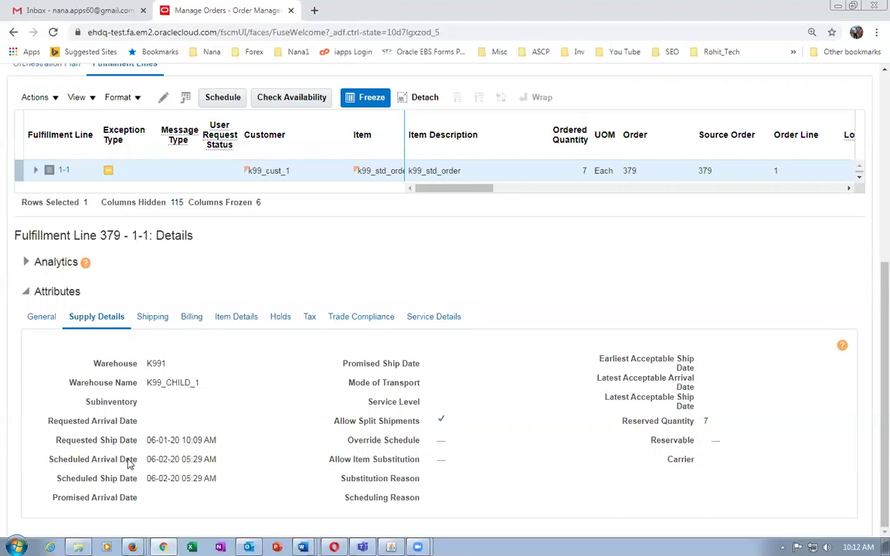
{"action": "left_click_drag", "start_coordinate": [151, 443], "coordinate": [199, 459]}
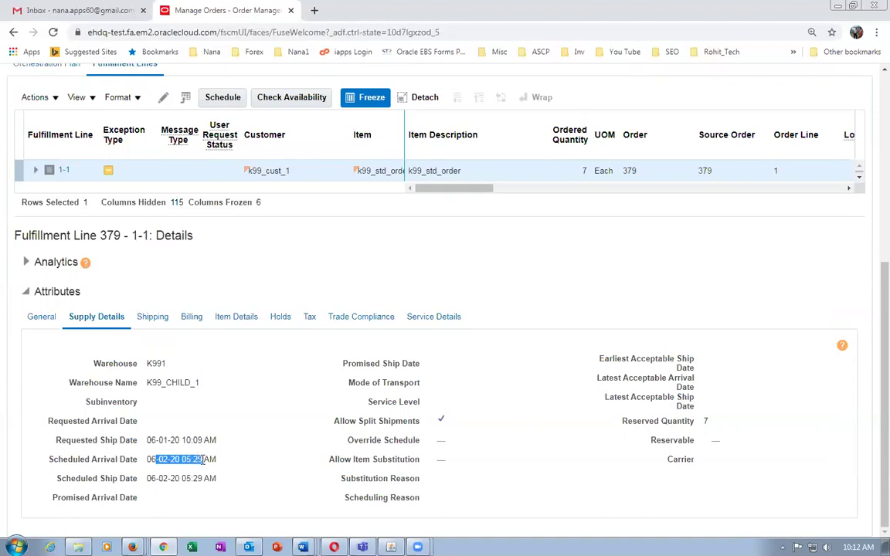
{"action": "left_click_drag", "start_coordinate": [151, 440], "coordinate": [200, 459]}
{"action": "left_click", "coordinate": [234, 447]}
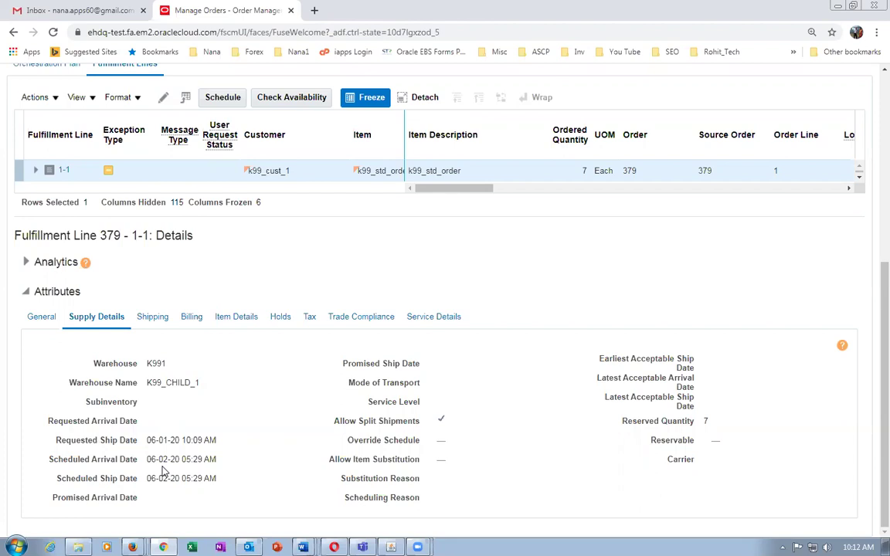
Close the orchestration process and the fulfillment view to return to the sales order.
{"action": "scroll", "coordinate": [501, 357], "scroll_direction": "up", "scroll_amount": 5}
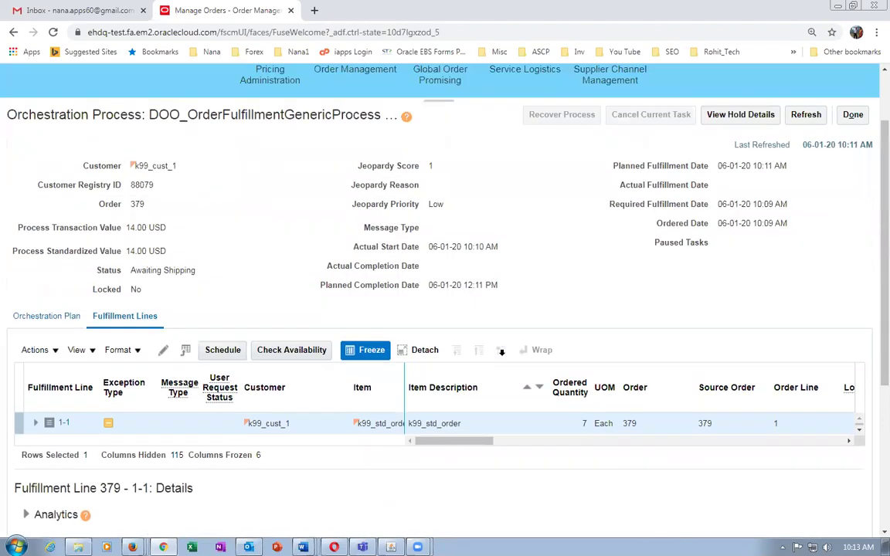
{"action": "left_click", "coordinate": [852, 170]}
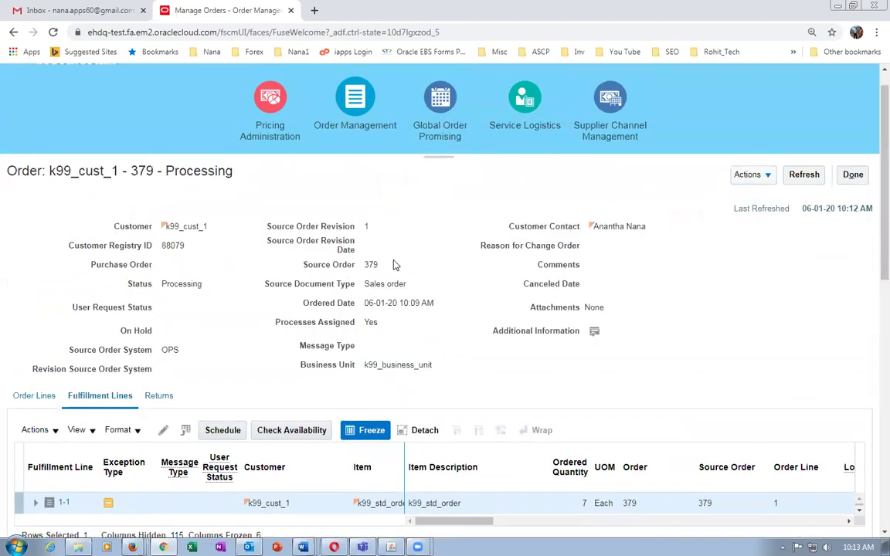
{"action": "left_click", "coordinate": [864, 178]}
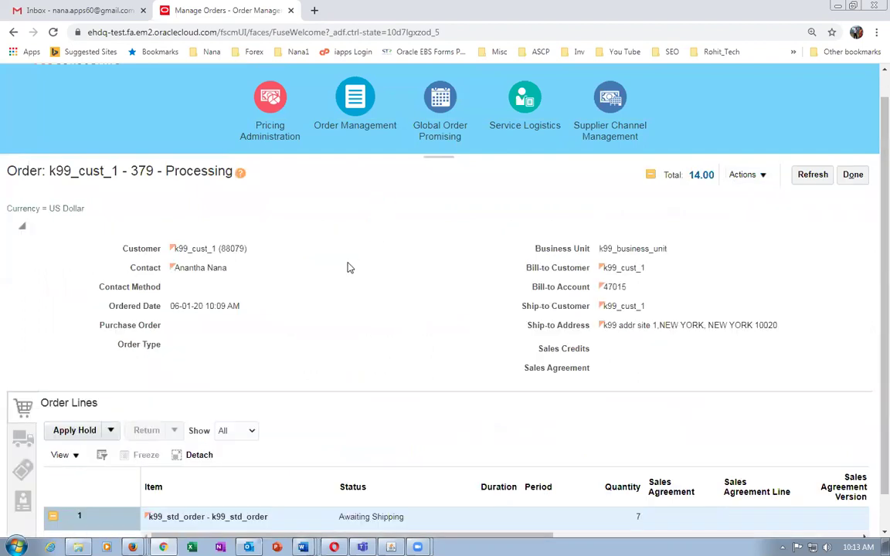
Display the order's shipment details and examine the requested date and shipping method.
{"action": "scroll", "coordinate": [347, 267], "scroll_direction": "down", "scroll_amount": 1}
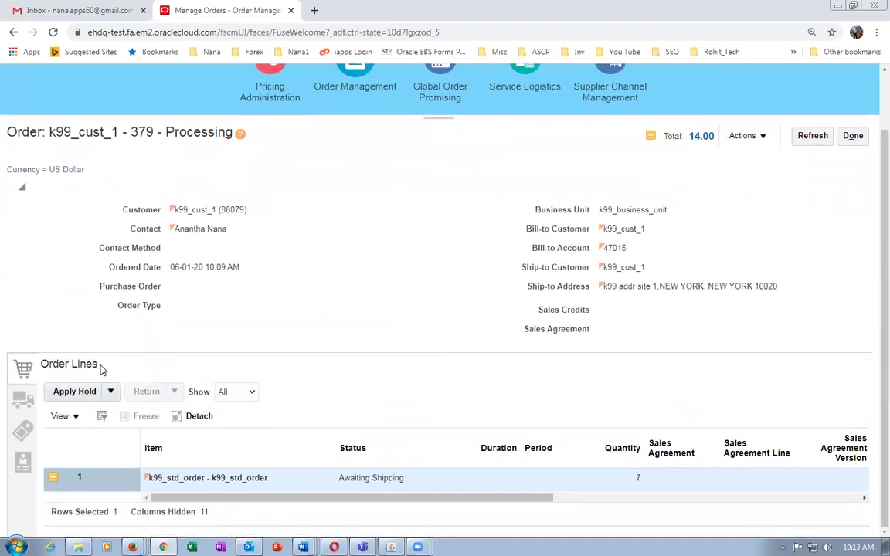
{"action": "left_click", "coordinate": [17, 402]}
{"action": "scroll", "coordinate": [131, 409], "scroll_direction": "down", "scroll_amount": 1}
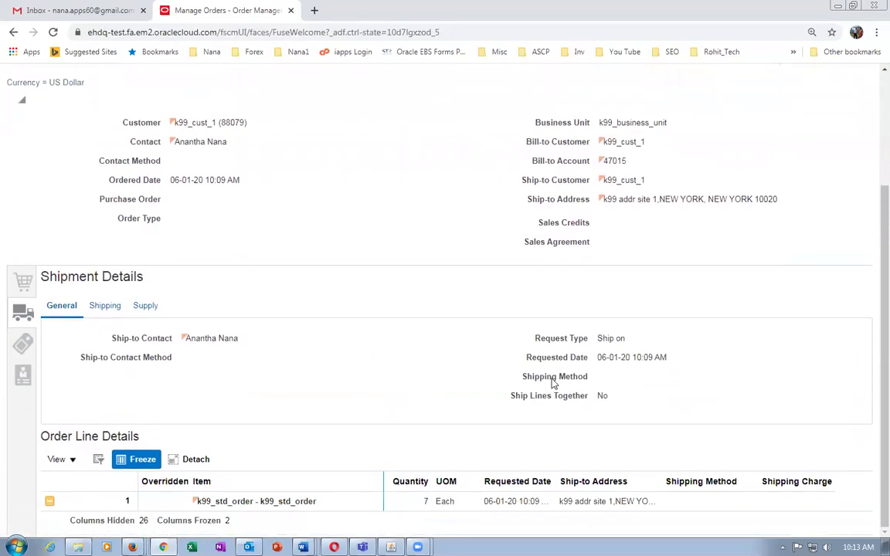
{"action": "left_click_drag", "start_coordinate": [603, 359], "coordinate": [666, 355]}
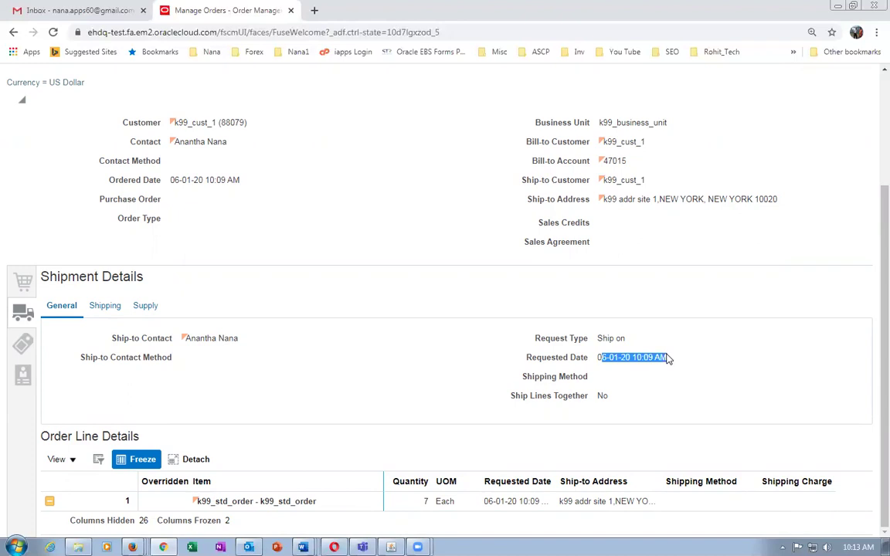
{"action": "left_click", "coordinate": [609, 362]}
{"action": "left_click_drag", "start_coordinate": [597, 357], "coordinate": [672, 360]}
{"action": "left_click", "coordinate": [384, 378]}
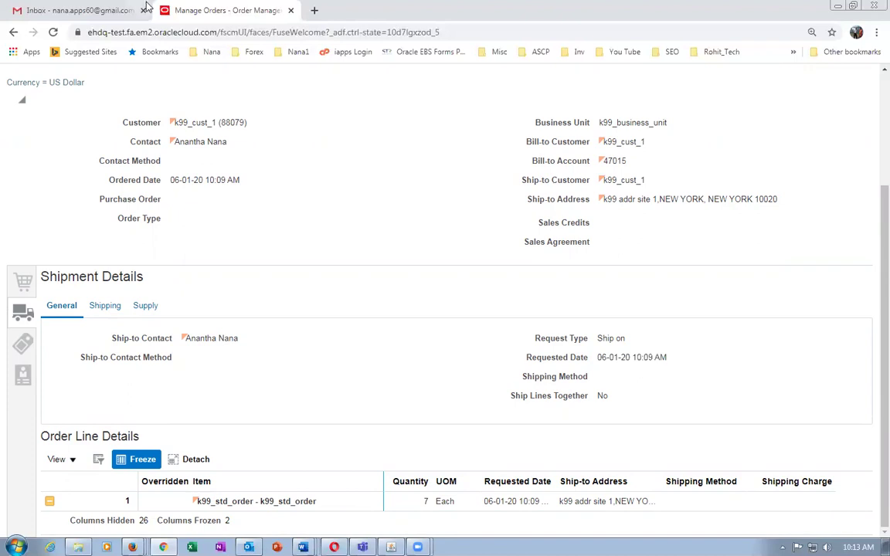
Duplicate the order's browser tab, load the application home page in the copy and go to Setup and Maintenance.
{"action": "right_click", "coordinate": [218, 15]}
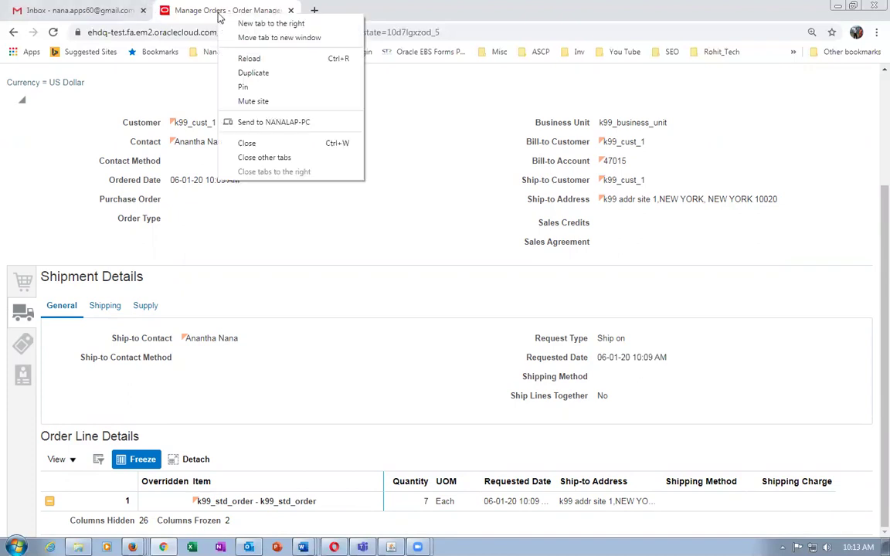
{"action": "left_click", "coordinate": [239, 73]}
{"action": "left_click", "coordinate": [351, 35]}
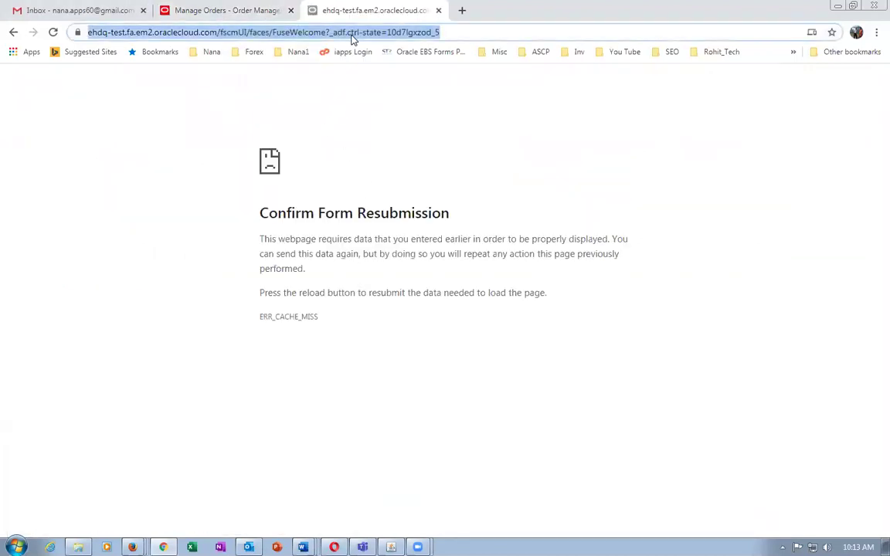
{"action": "key", "text": "Return"}
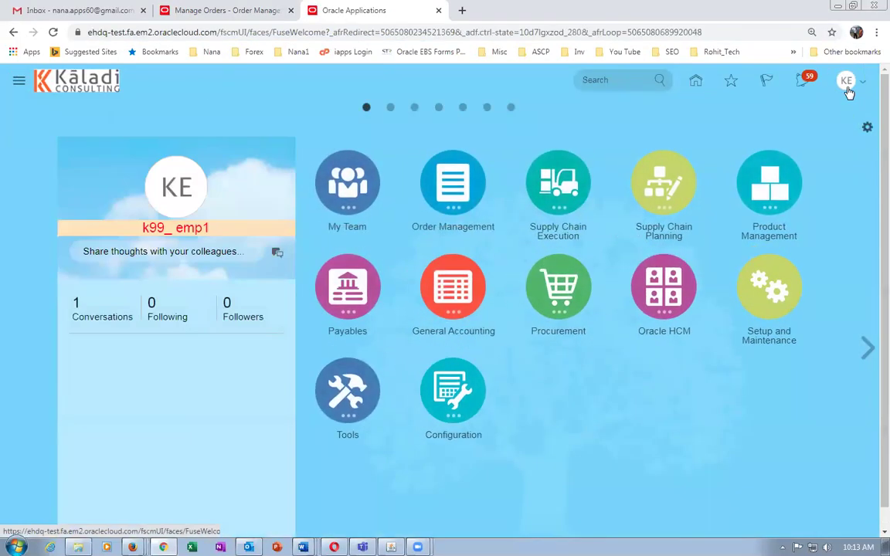
{"action": "left_click", "coordinate": [847, 82]}
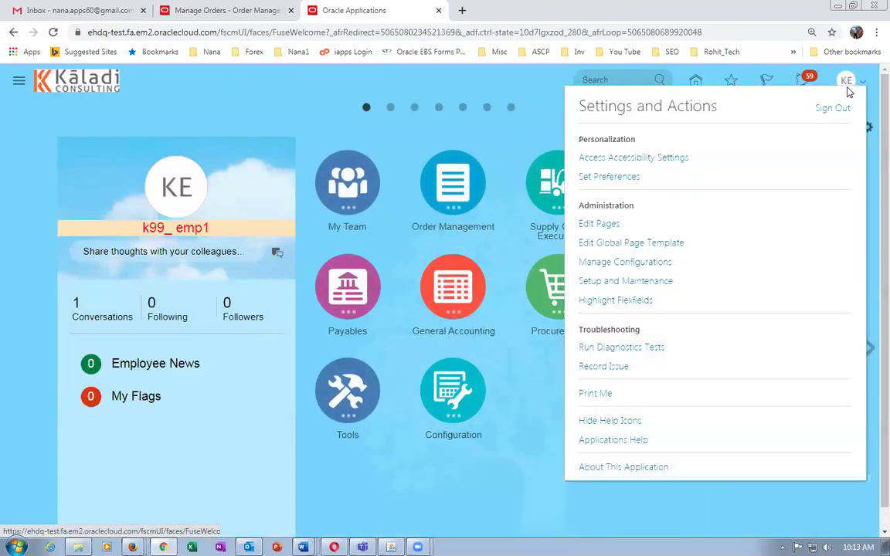
{"action": "left_click", "coordinate": [624, 281]}
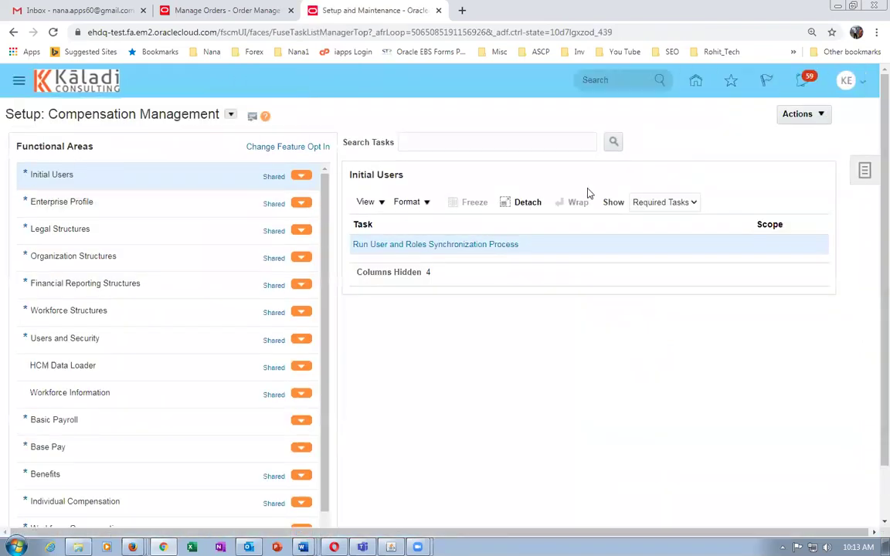
Search the setup tasks for man%trans%time% and open the Manage Transit Times task.
{"action": "left_click", "coordinate": [855, 171]}
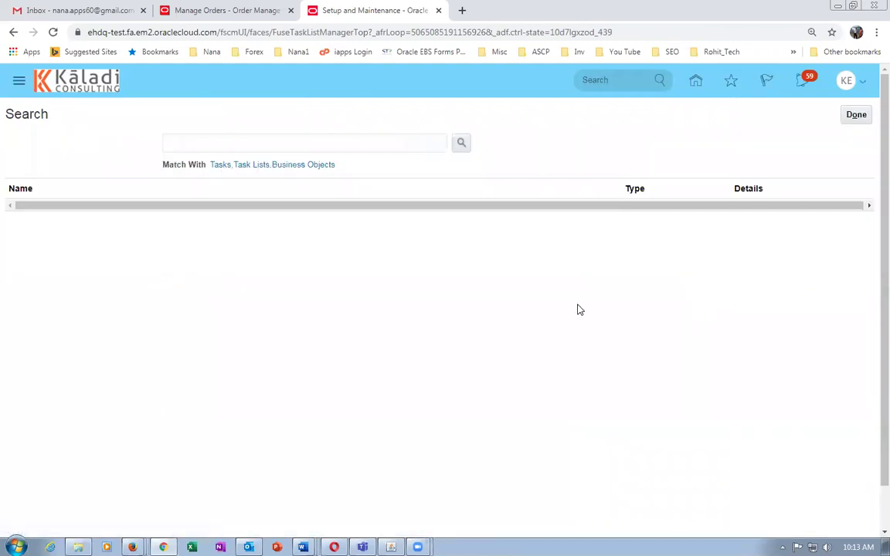
{"action": "left_click", "coordinate": [266, 141]}
{"action": "type", "text": "man%"}
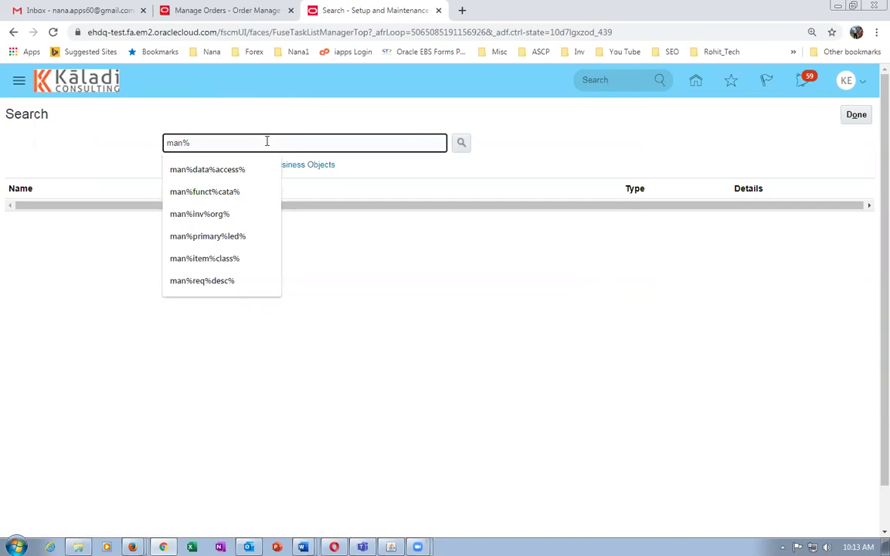
{"action": "type", "text": "trans"}
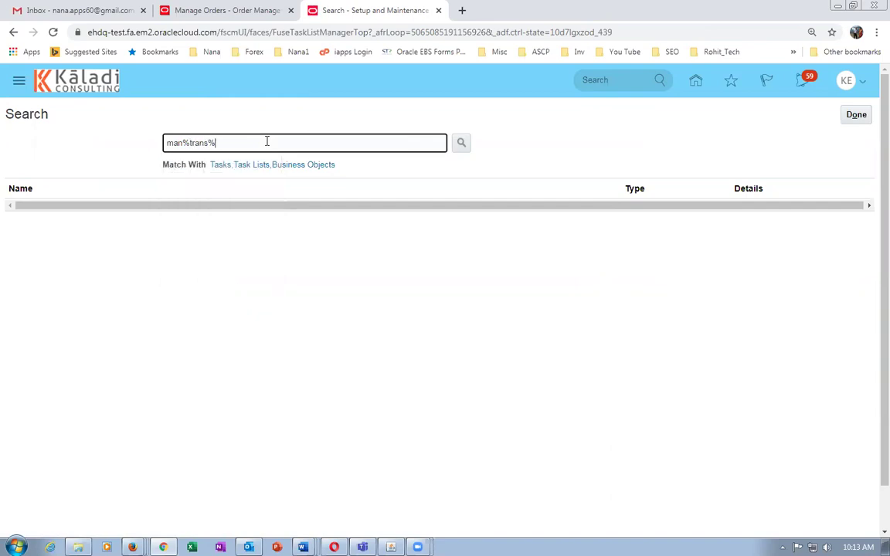
{"action": "type", "text": "%time%"}
{"action": "key", "text": "Return"}
{"action": "left_click", "coordinate": [58, 209]}
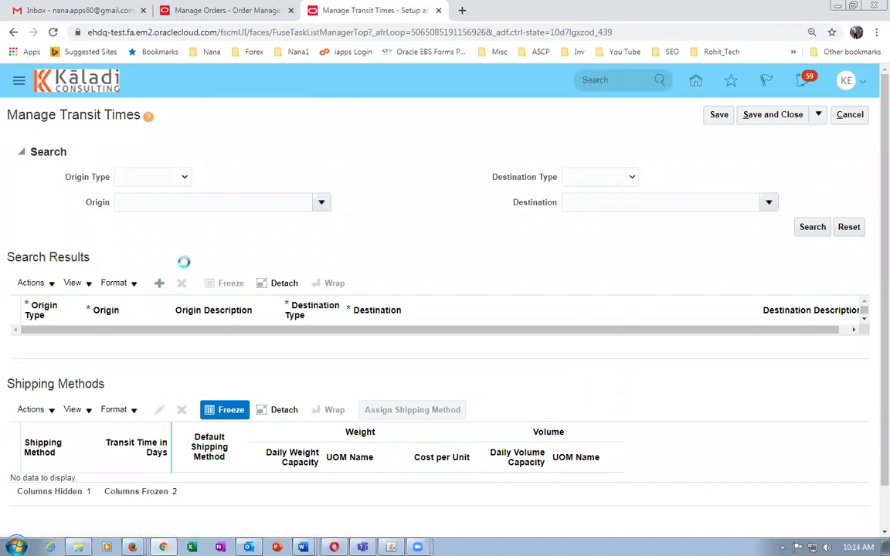
Add a transit time row with an internal location as origin type and k99_loc_1 as origin.
{"action": "scroll", "coordinate": [44, 275], "scroll_direction": "down", "scroll_amount": 1}
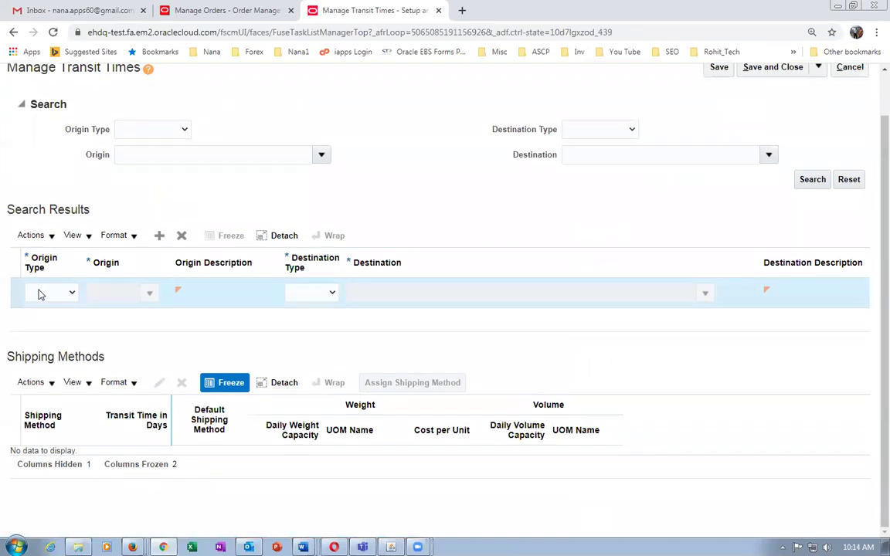
{"action": "left_click", "coordinate": [39, 292]}
{"action": "left_click", "coordinate": [48, 331]}
{"action": "left_click", "coordinate": [122, 294]}
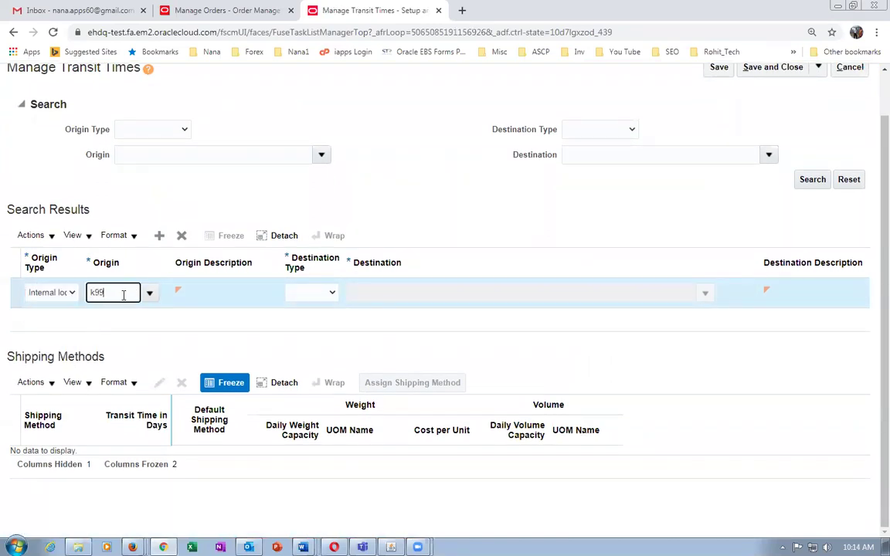
{"action": "left_click", "coordinate": [149, 293]}
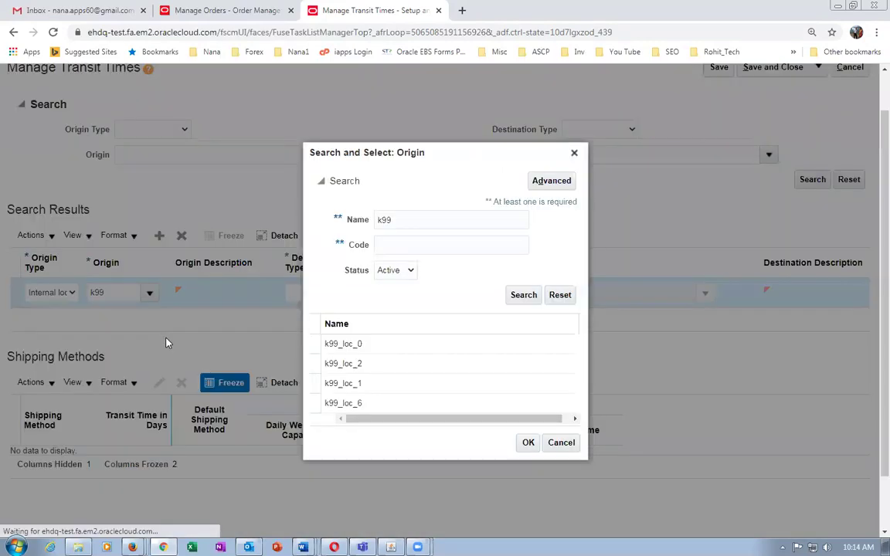
{"action": "left_click", "coordinate": [342, 383]}
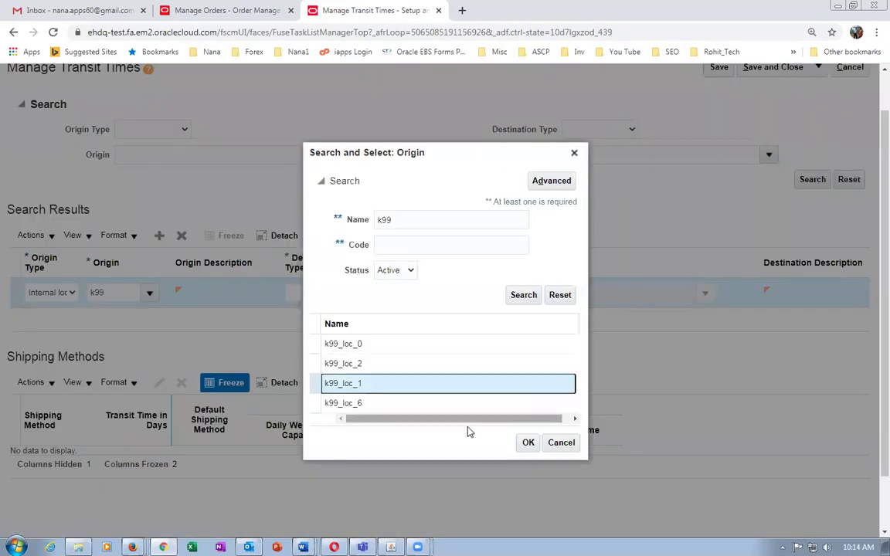
{"action": "left_click", "coordinate": [528, 444]}
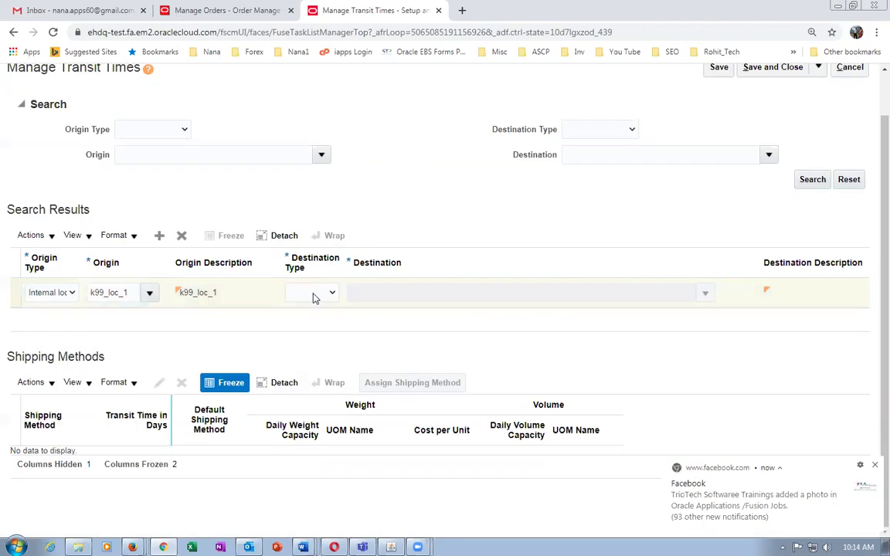
Set the row's destination type to external location and select k99 addr site 1 as the destination.
{"action": "left_click", "coordinate": [315, 293]}
{"action": "left_click", "coordinate": [315, 316]}
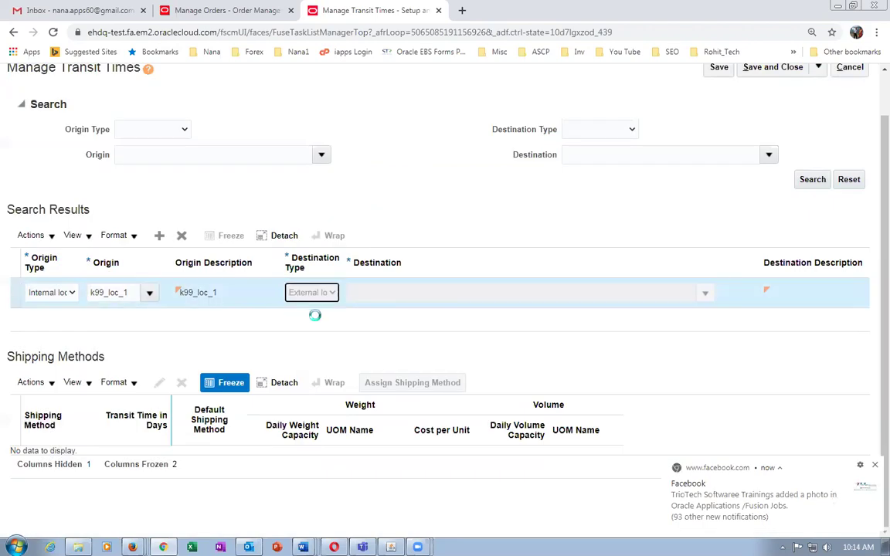
{"action": "left_click", "coordinate": [378, 294]}
{"action": "type", "text": "k99"}
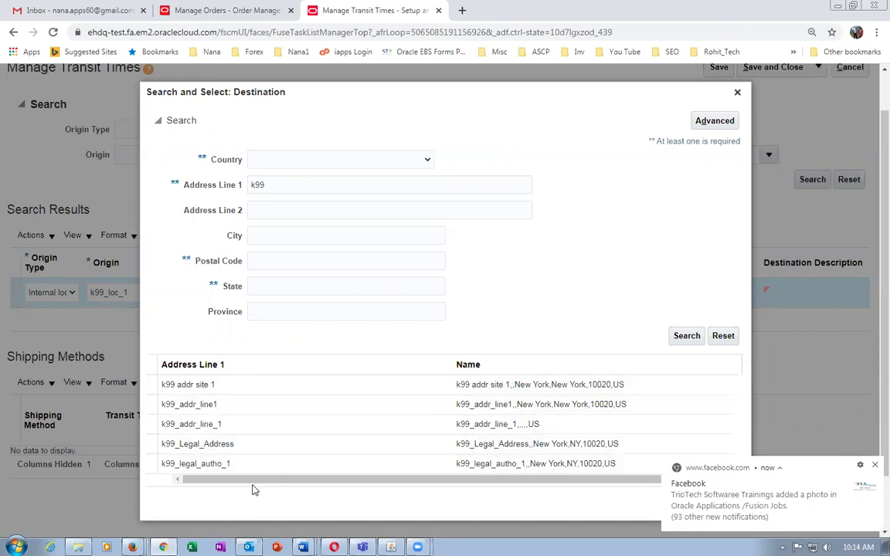
{"action": "left_click", "coordinate": [873, 465]}
{"action": "left_click", "coordinate": [215, 386]}
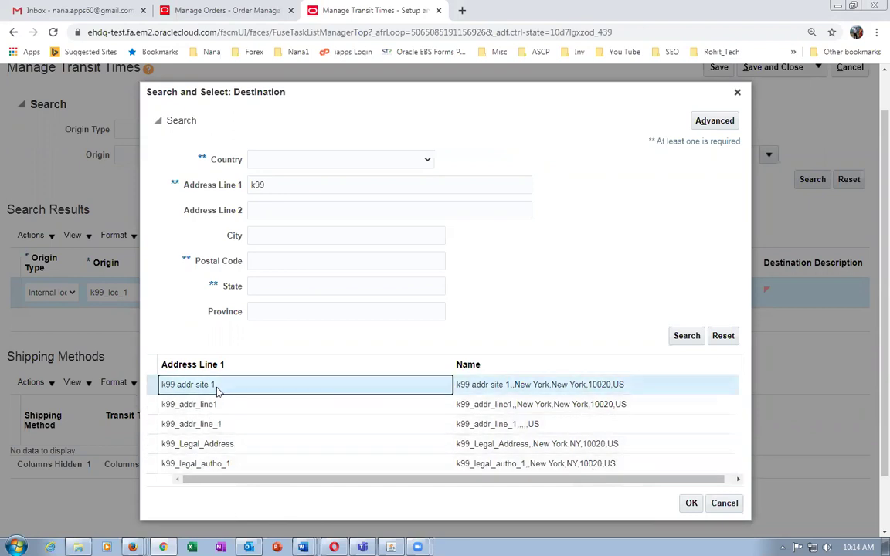
{"action": "left_click", "coordinate": [691, 503]}
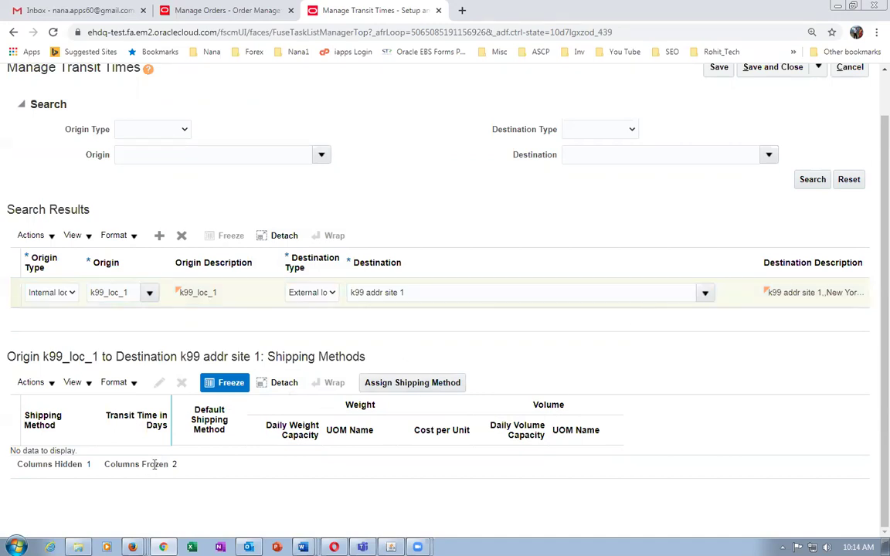
Assign shipping method k99_DHL-Air-Next day air with a transit time of 3 days to the k99_loc_1 to k99 addr site 1 row.
{"action": "left_click", "coordinate": [31, 382]}
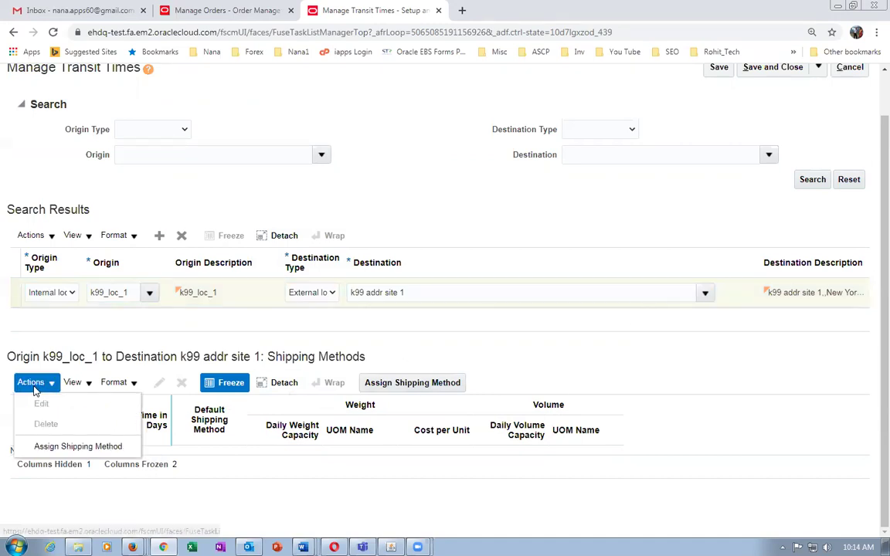
{"action": "left_click", "coordinate": [68, 446]}
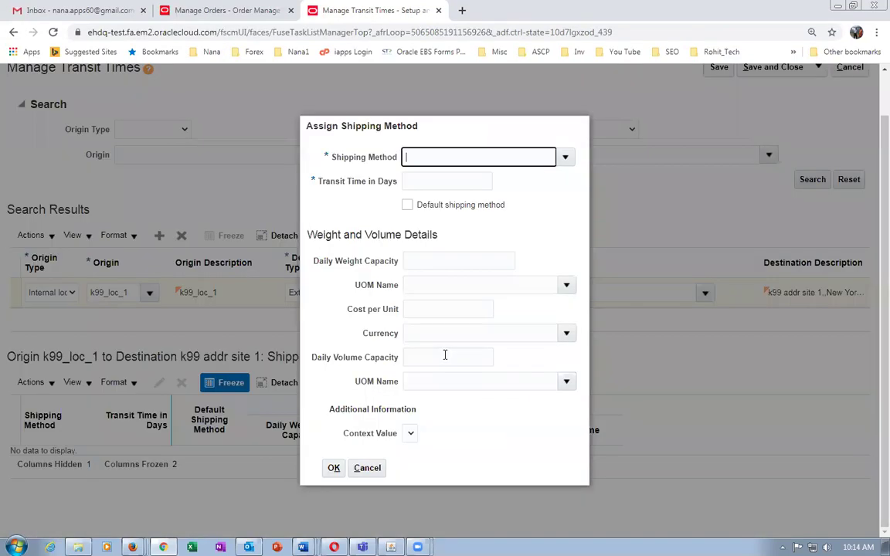
{"action": "left_click", "coordinate": [565, 157]}
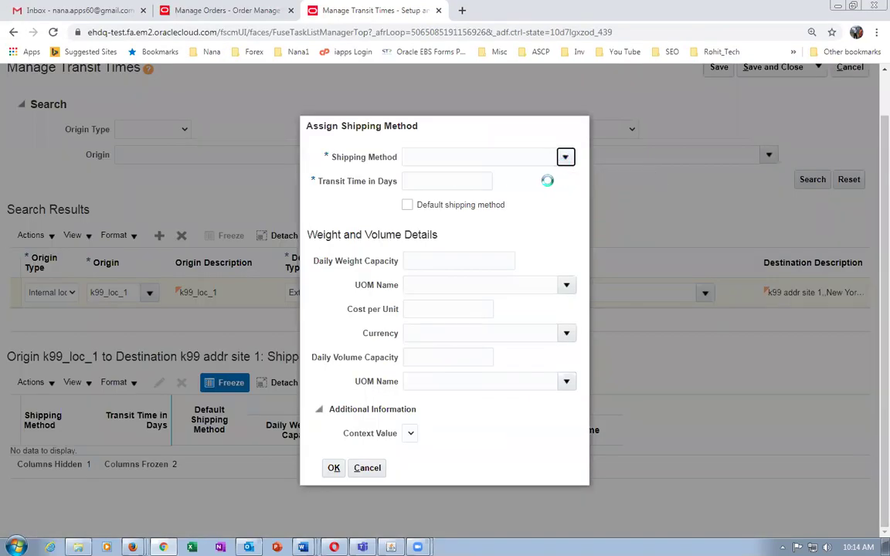
{"action": "left_click", "coordinate": [454, 182]}
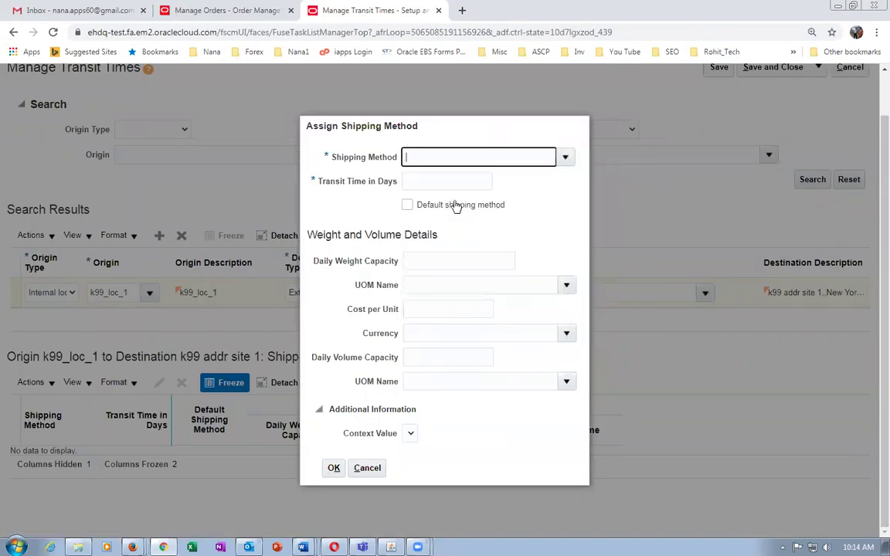
{"action": "left_click", "coordinate": [446, 186]}
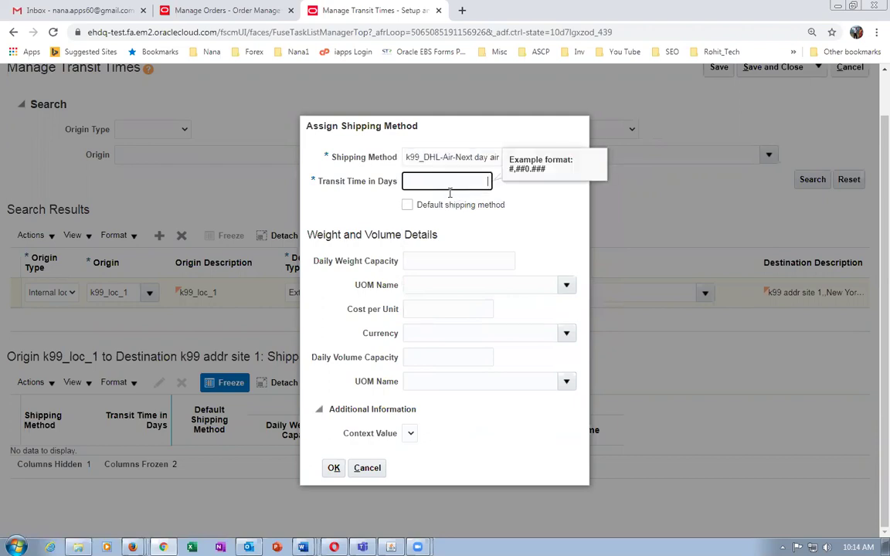
{"action": "type", "text": "3"}
{"action": "left_click", "coordinate": [546, 224]}
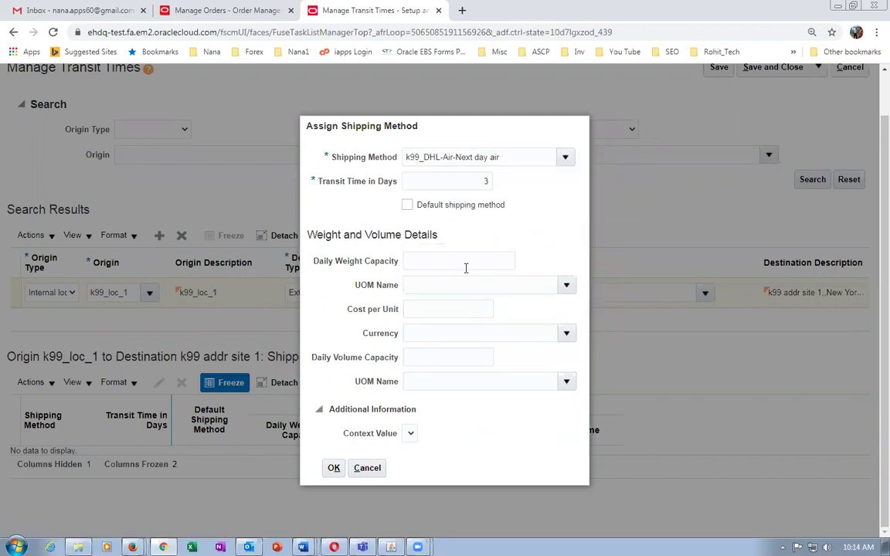
{"action": "left_click", "coordinate": [334, 469]}
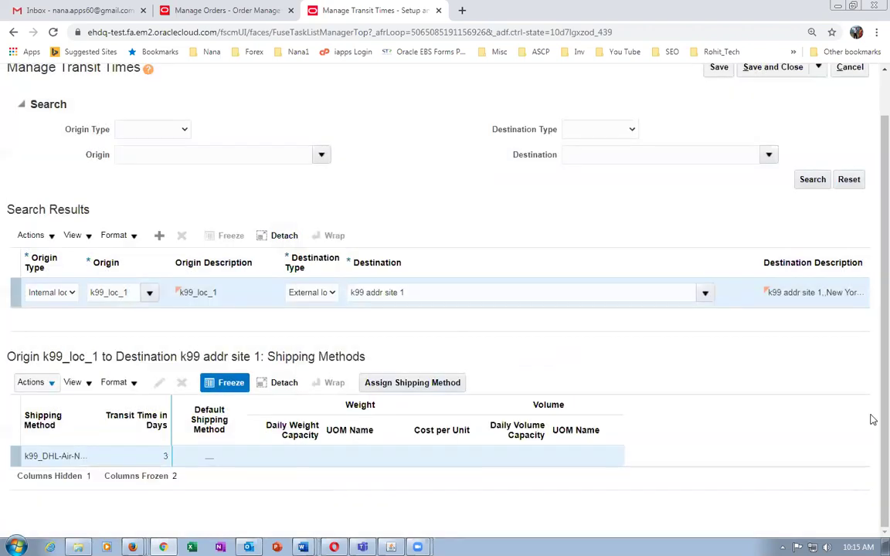
Try to save and close the new transit time row and read the response about its location types.
{"action": "scroll", "coordinate": [869, 171], "scroll_direction": "up", "scroll_amount": 1}
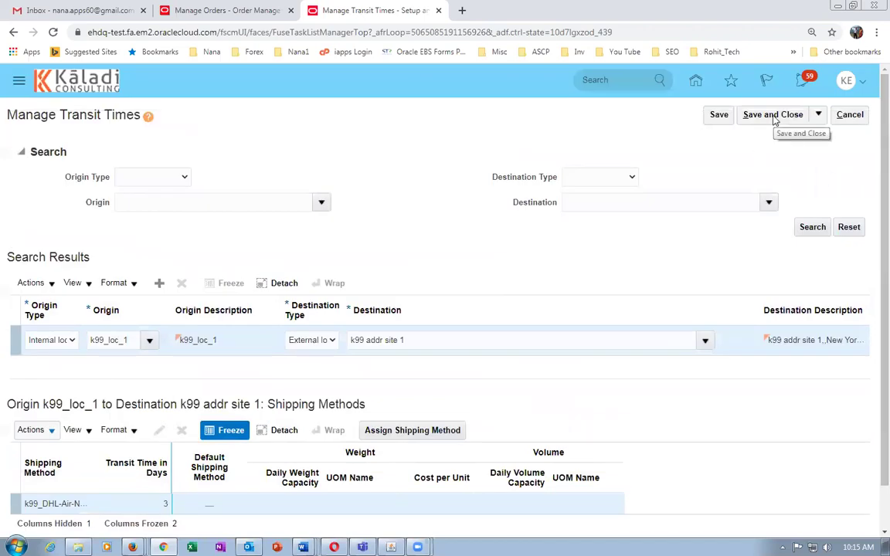
{"action": "scroll", "coordinate": [870, 232], "scroll_direction": "down", "scroll_amount": 1}
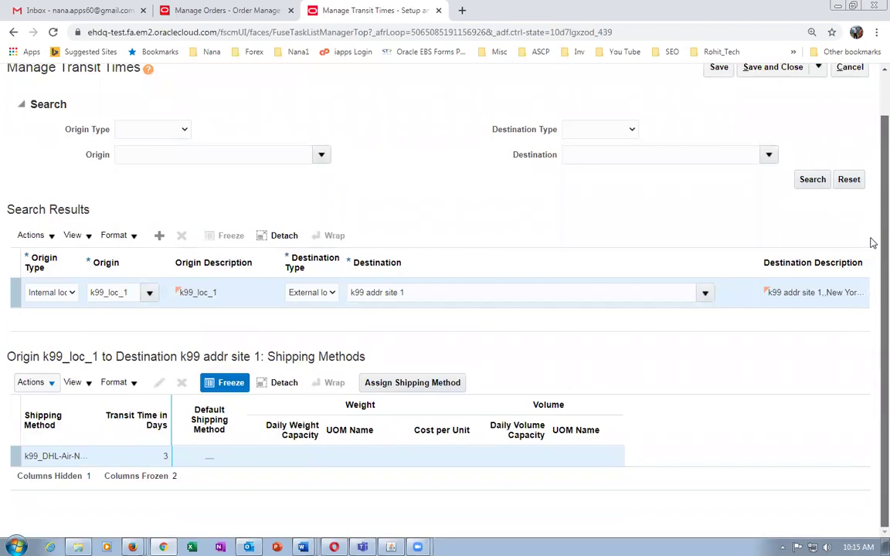
{"action": "scroll", "coordinate": [872, 244], "scroll_direction": "up", "scroll_amount": 1}
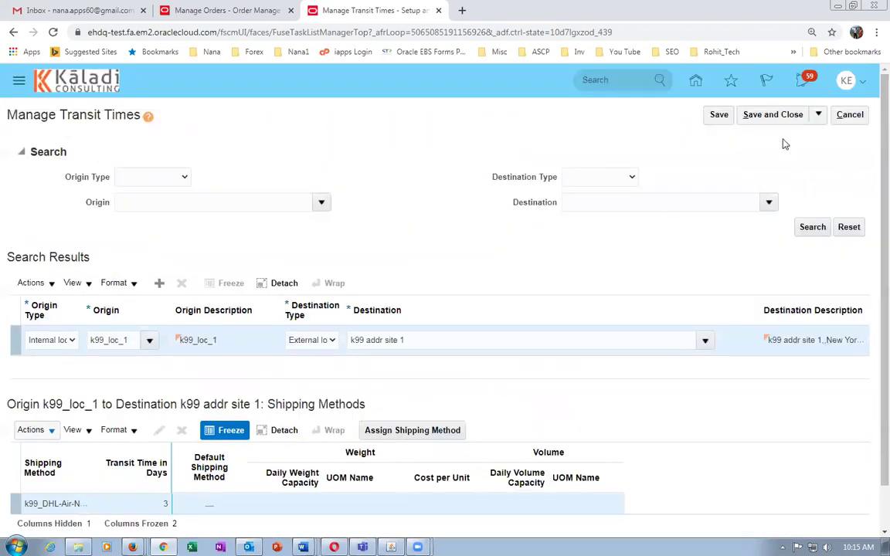
{"action": "left_click", "coordinate": [779, 116]}
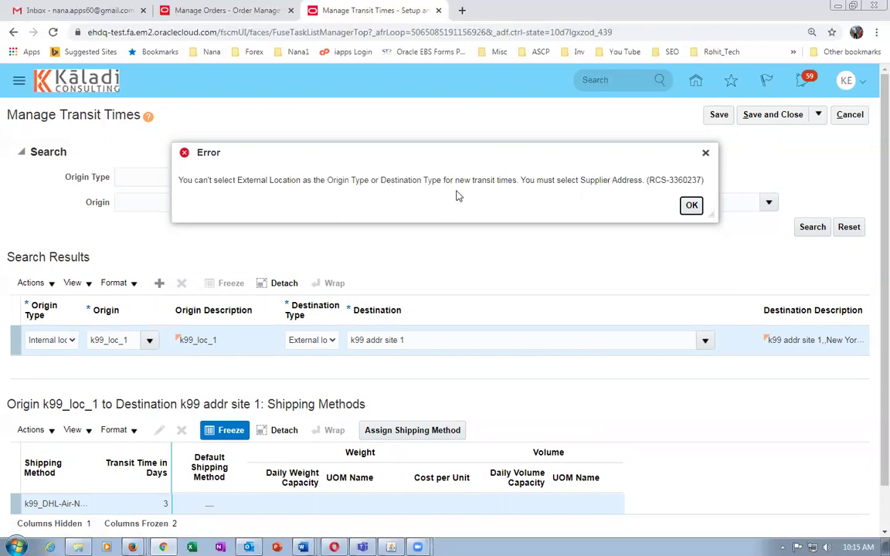
{"action": "left_click_drag", "start_coordinate": [215, 180], "coordinate": [639, 180]}
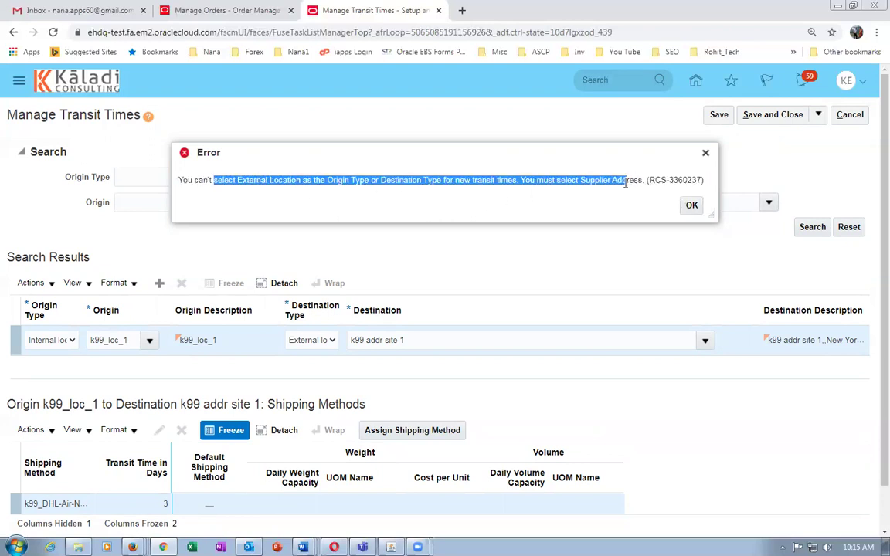
{"action": "left_click", "coordinate": [618, 200]}
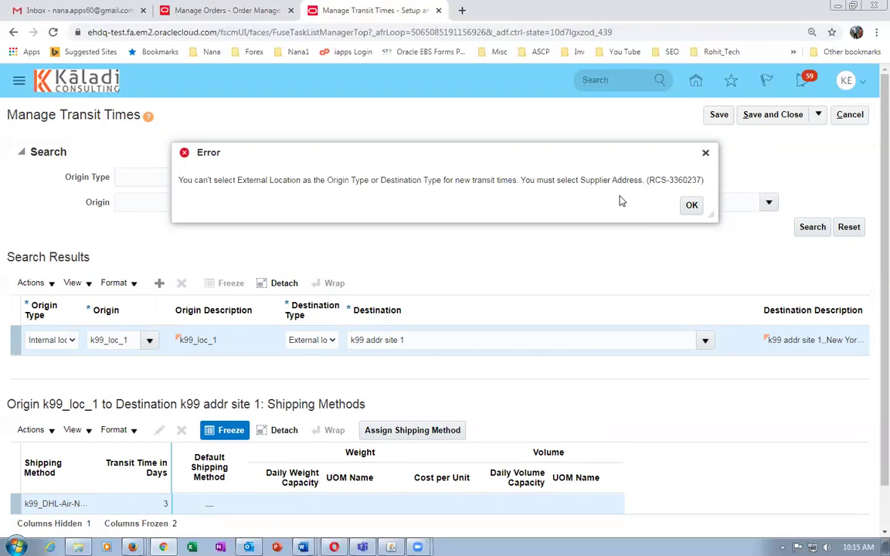
{"action": "left_click_drag", "start_coordinate": [548, 180], "coordinate": [591, 180]}
{"action": "left_click", "coordinate": [460, 212]}
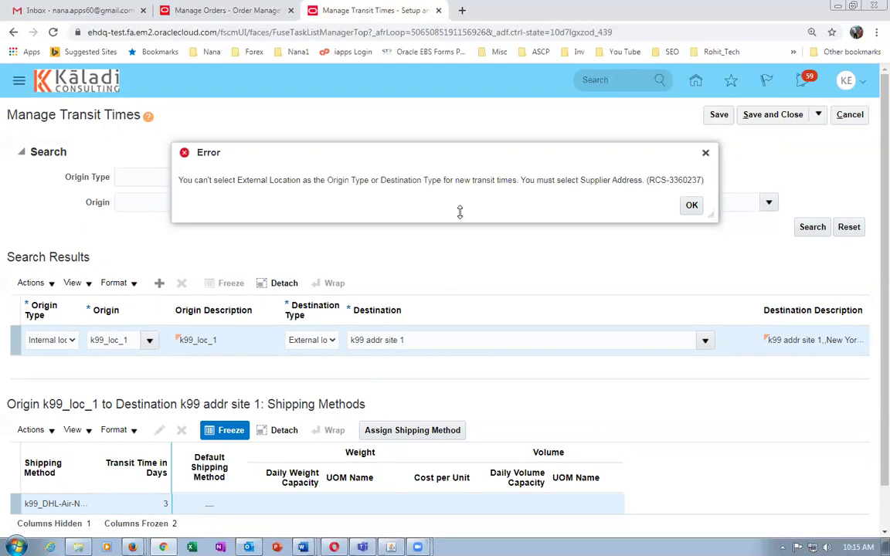
Dismiss the message, cancel the transit time entry and leave the setup task search.
{"action": "left_click", "coordinate": [692, 206]}
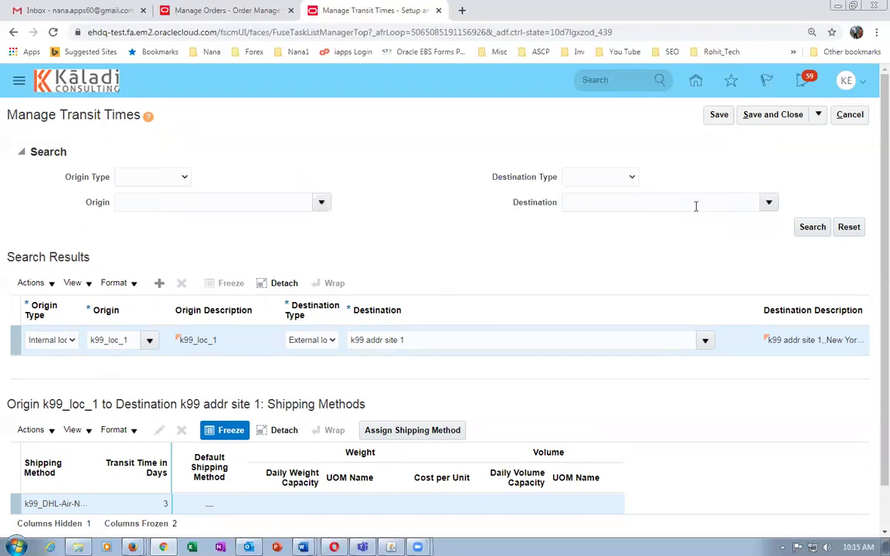
{"action": "left_click", "coordinate": [850, 114]}
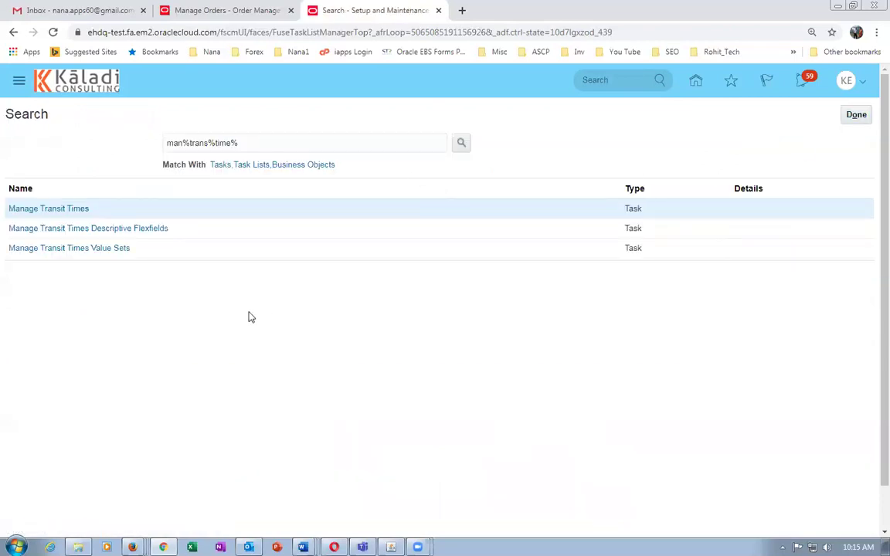
{"action": "left_click", "coordinate": [856, 114]}
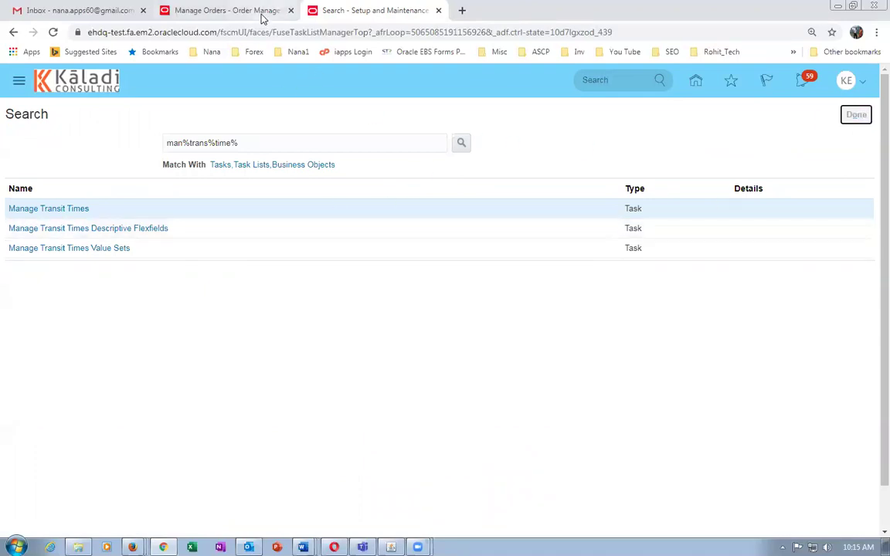
Return to the sales order, switch it to fulfillment view and open the fulfillment line's supply details.
{"action": "left_click", "coordinate": [259, 13]}
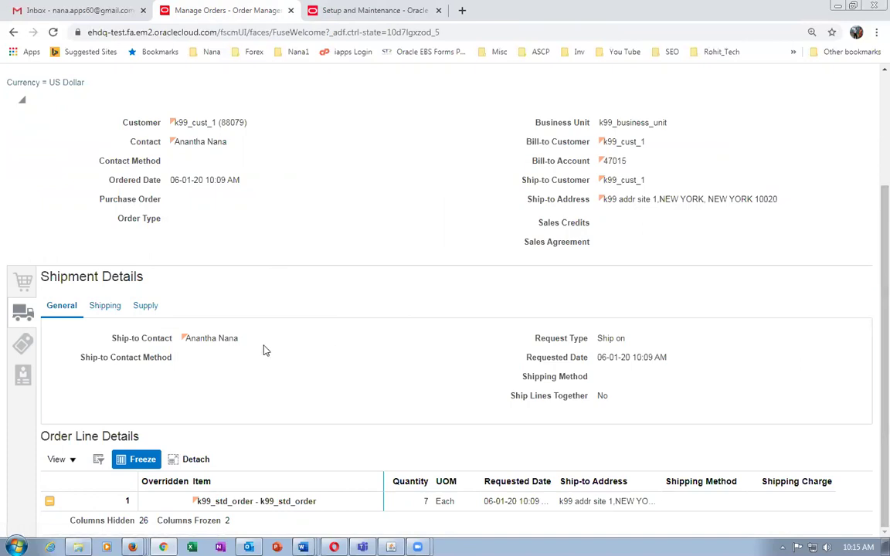
{"action": "scroll", "coordinate": [299, 334], "scroll_direction": "up", "scroll_amount": 3}
{"action": "left_click", "coordinate": [739, 203]}
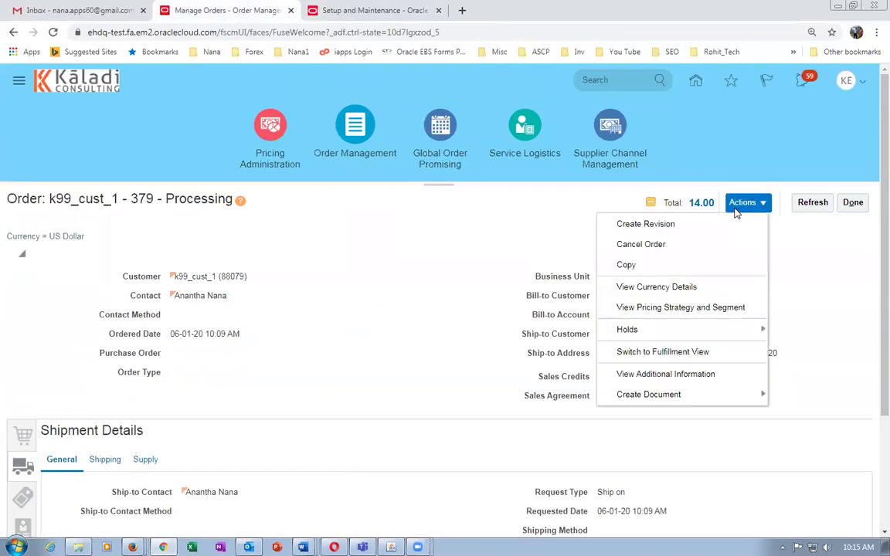
{"action": "left_click", "coordinate": [498, 335]}
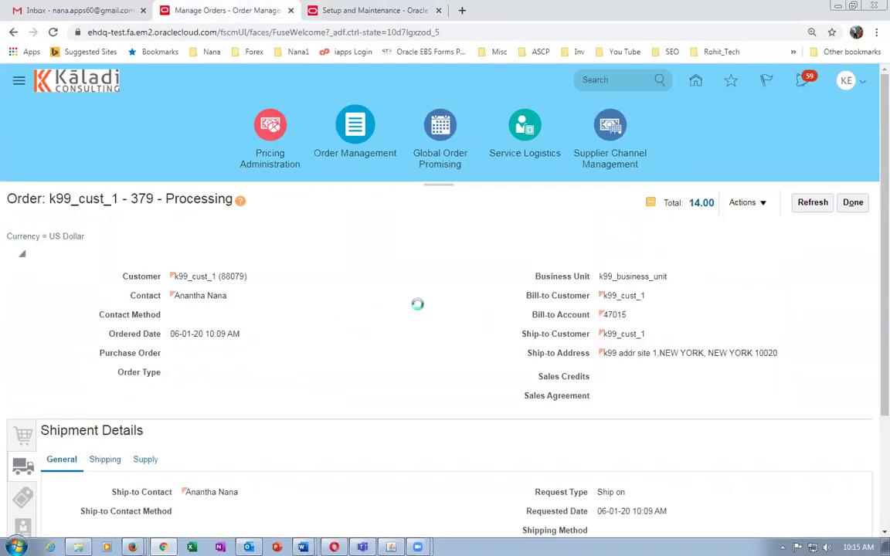
{"action": "scroll", "coordinate": [411, 312], "scroll_direction": "down", "scroll_amount": 3}
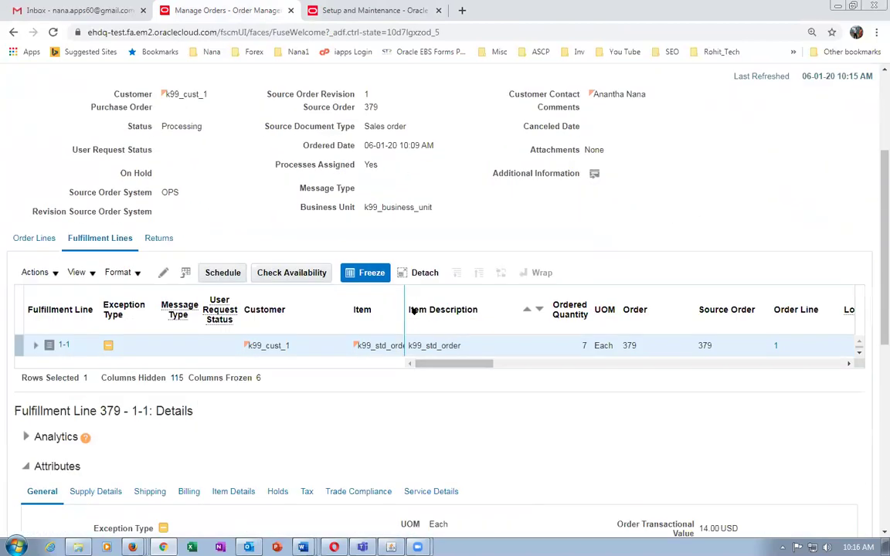
{"action": "scroll", "coordinate": [136, 424], "scroll_direction": "down", "scroll_amount": 3}
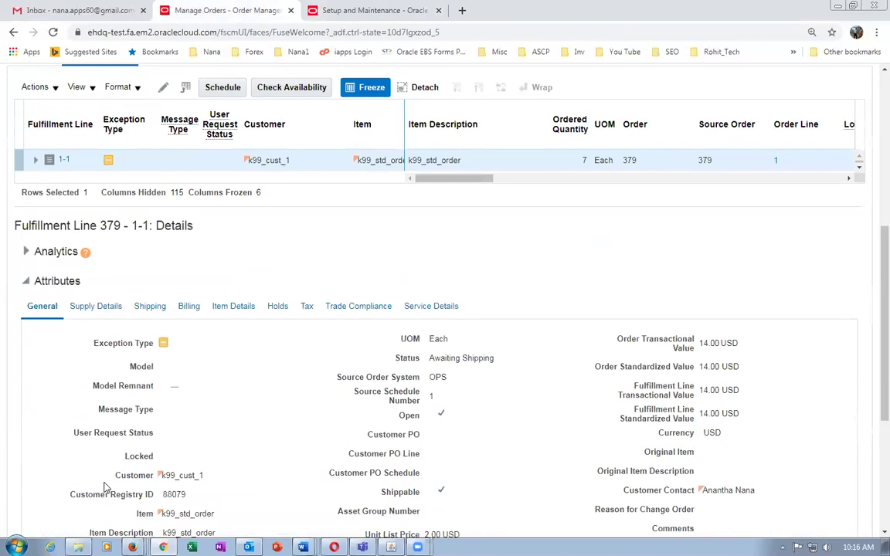
{"action": "left_click", "coordinate": [94, 308]}
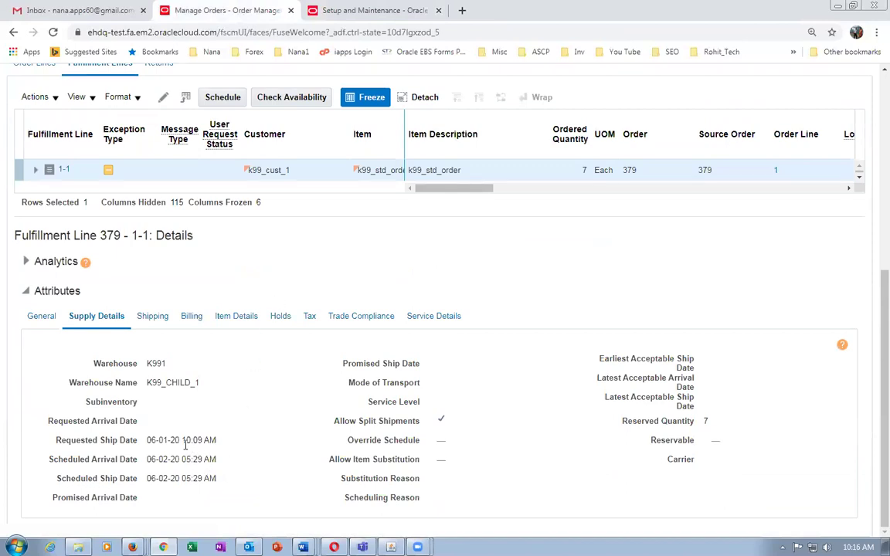
Compare the line's requested ship, scheduled arrival and scheduled ship dates, and check the order number in the heading.
{"action": "left_click_drag", "start_coordinate": [183, 459], "coordinate": [205, 461]}
{"action": "left_click", "coordinate": [242, 468]}
{"action": "left_click_drag", "start_coordinate": [151, 441], "coordinate": [209, 442]}
{"action": "left_click_drag", "start_coordinate": [157, 478], "coordinate": [197, 479]}
{"action": "scroll", "coordinate": [260, 437], "scroll_direction": "up", "scroll_amount": 5}
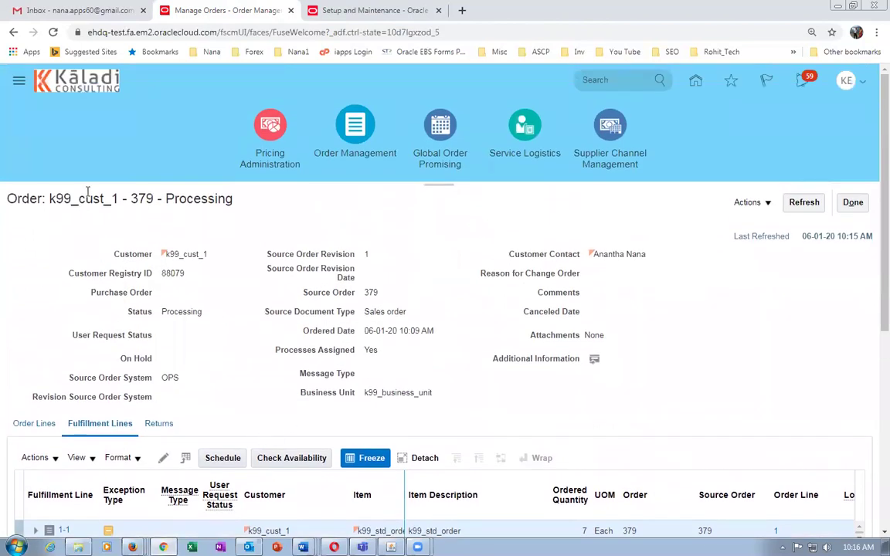
{"action": "left_click_drag", "start_coordinate": [132, 198], "coordinate": [155, 198]}
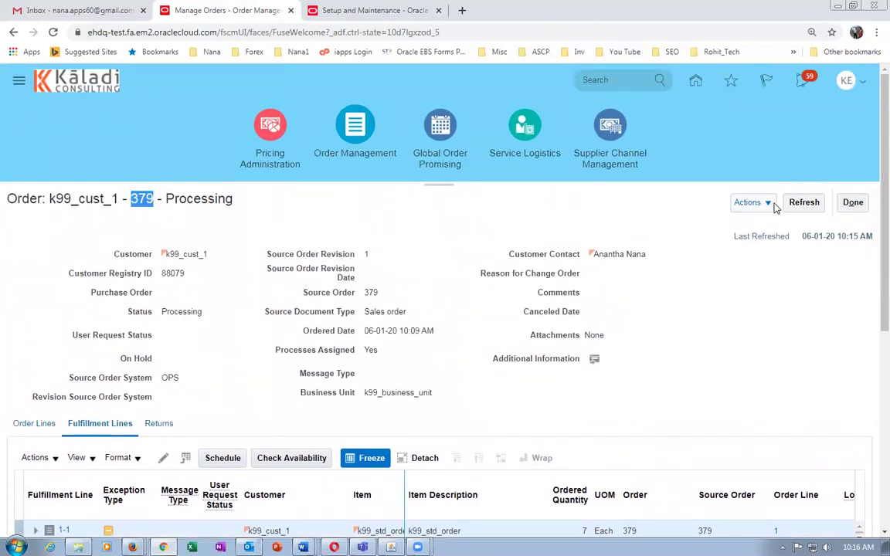
Switch to the Setup and Maintenance browser tab, return to the home page and open Inventory Management under Supply Chain Execution.
{"action": "left_click", "coordinate": [378, 10]}
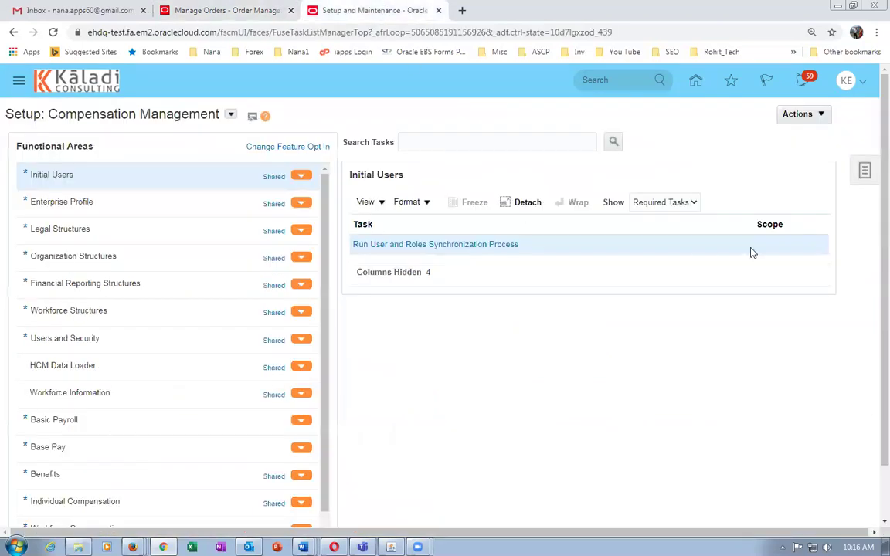
{"action": "left_click", "coordinate": [696, 83]}
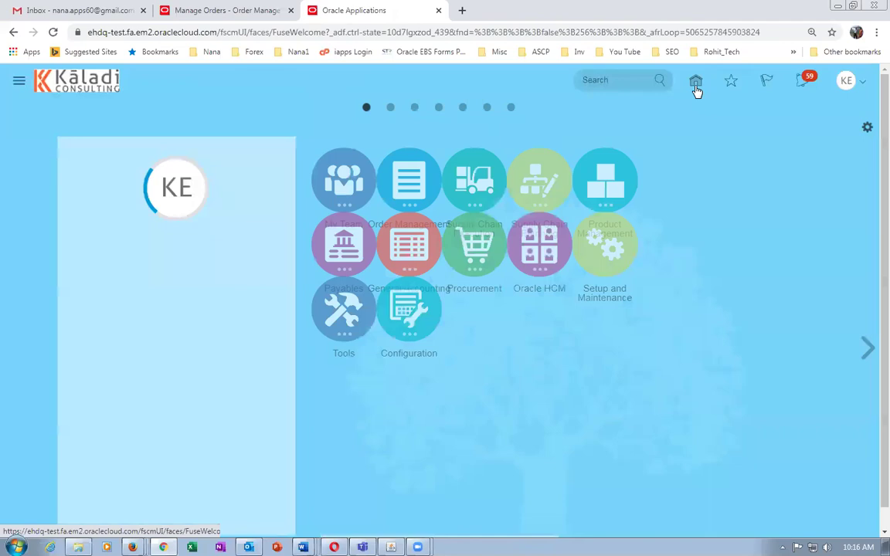
{"action": "left_click", "coordinate": [548, 182]}
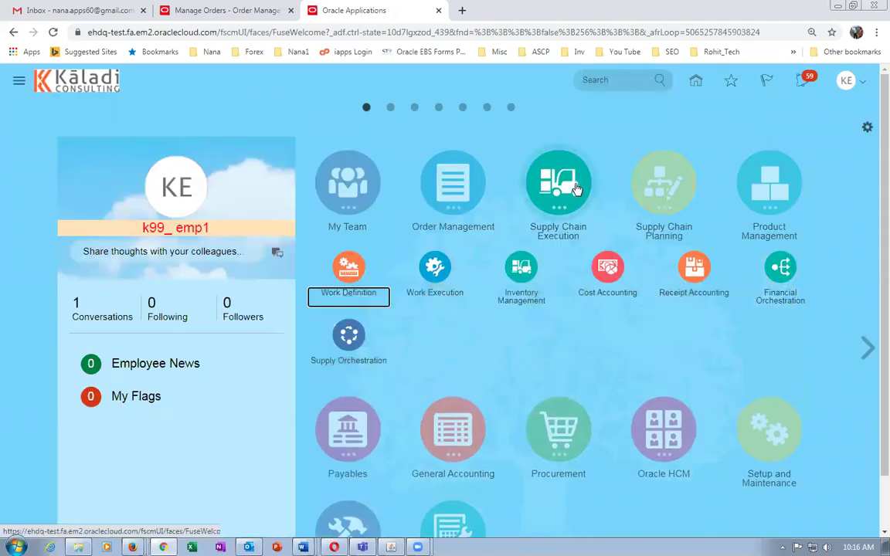
{"action": "left_click", "coordinate": [516, 280]}
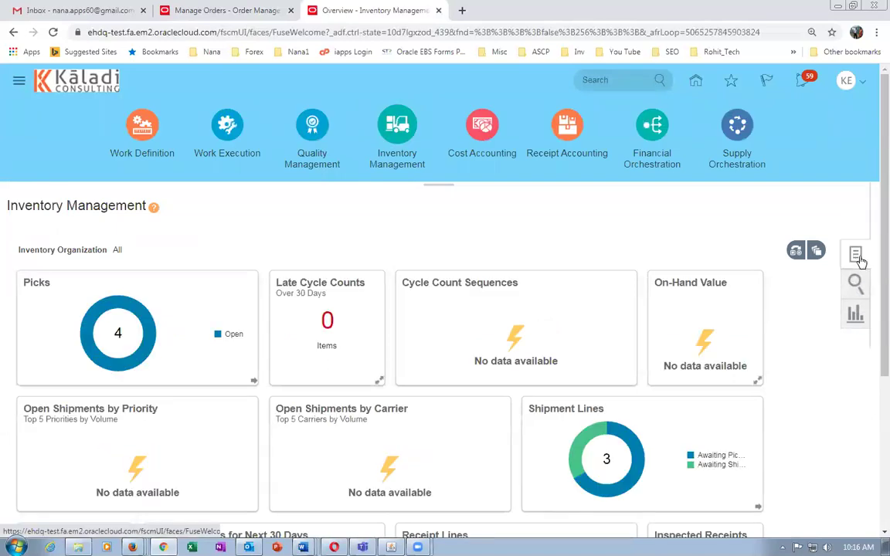
Show the Shipments tasks in Inventory Management and open Manage Shipment Lines.
{"action": "left_click", "coordinate": [864, 256]}
{"action": "left_click", "coordinate": [679, 199]}
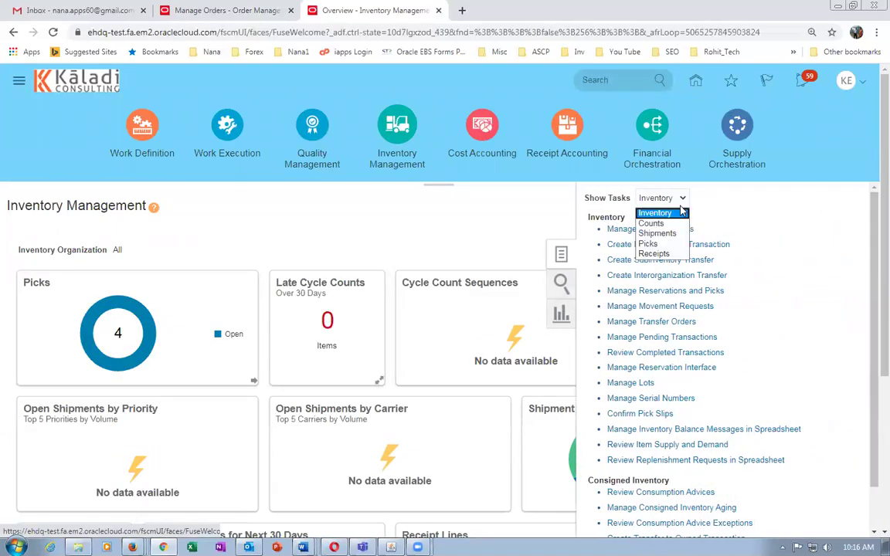
{"action": "left_click", "coordinate": [668, 232]}
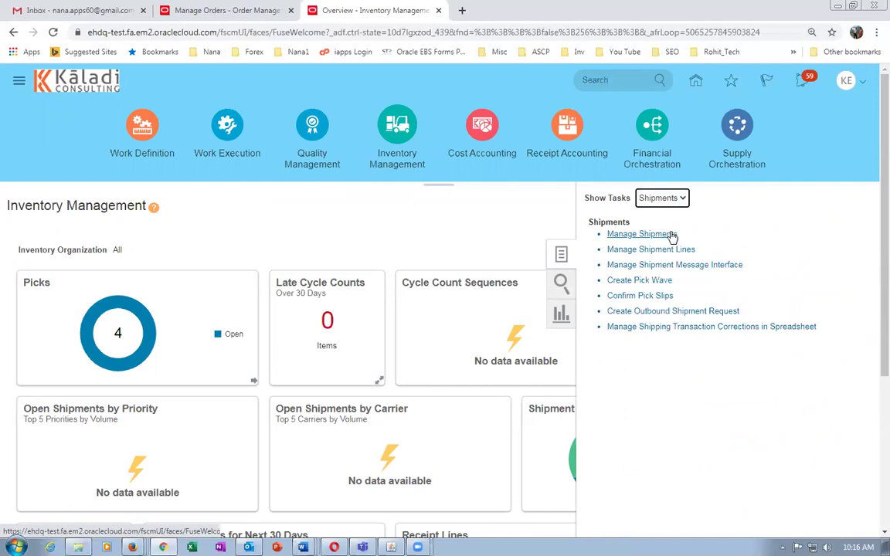
{"action": "left_click", "coordinate": [632, 250]}
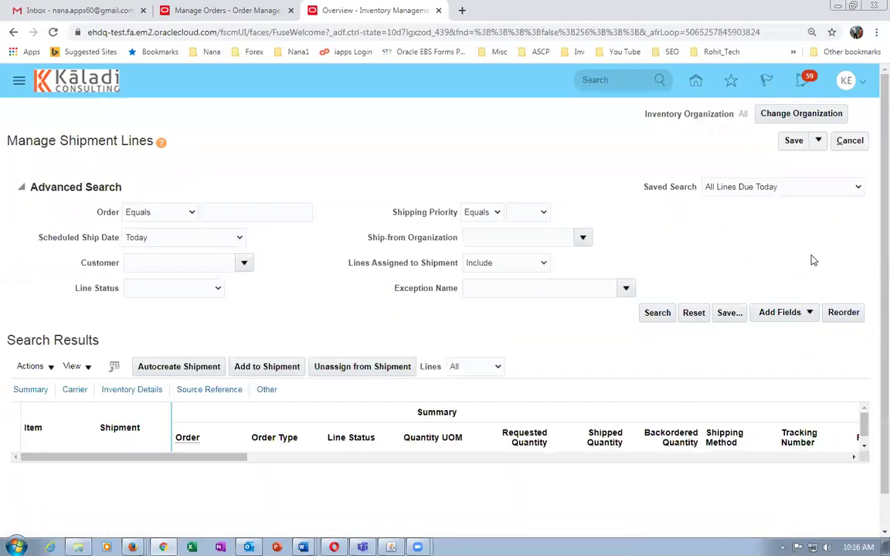
{"action": "left_click", "coordinate": [854, 144]}
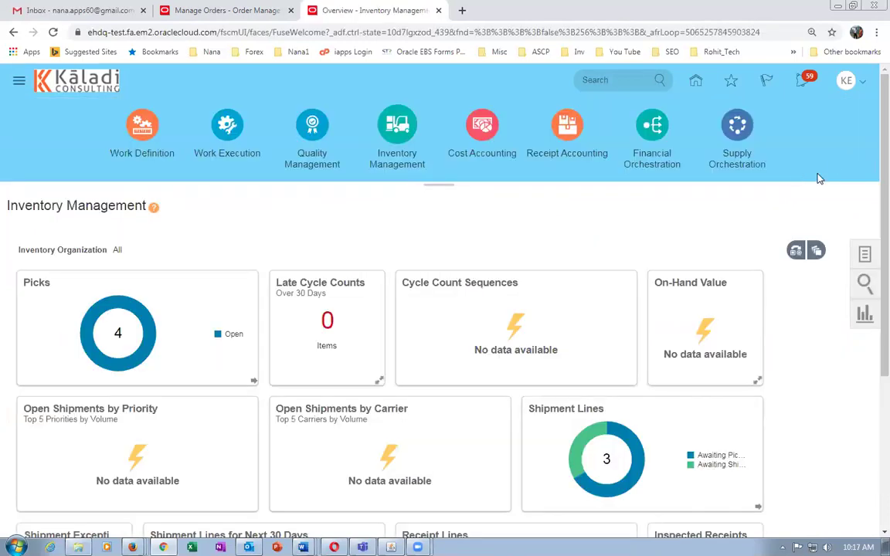
{"action": "left_click", "coordinate": [866, 255]}
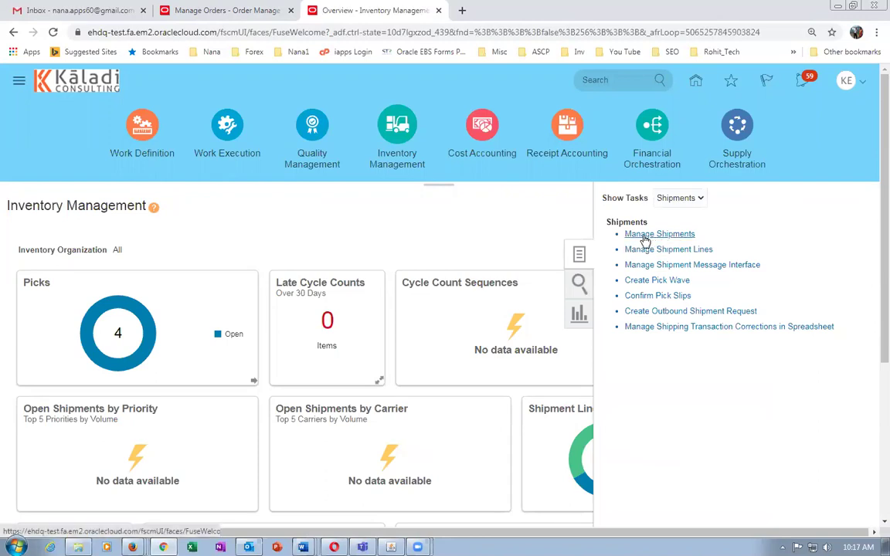
{"action": "left_click", "coordinate": [684, 249]}
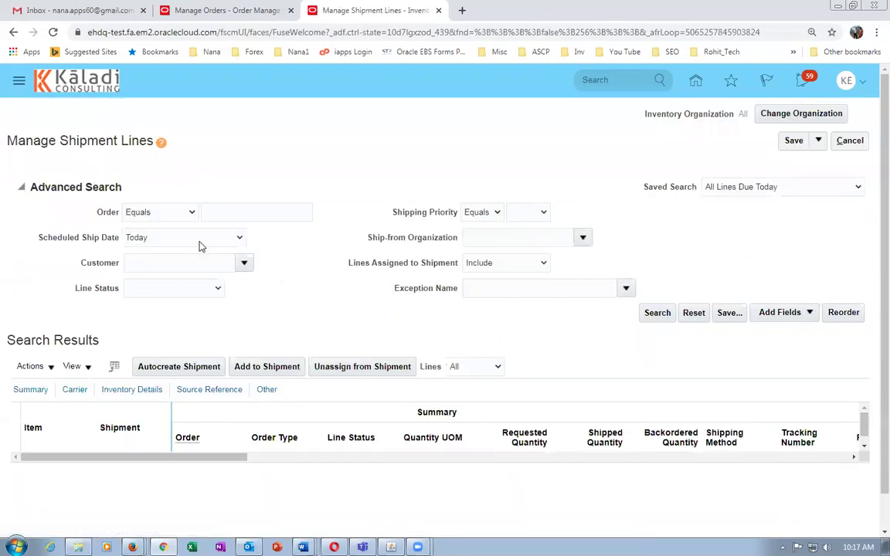
Search the shipment lines for the sales order's number, keeping Today as the scheduled ship date, and dismiss the browser notification.
{"action": "left_click", "coordinate": [210, 213]}
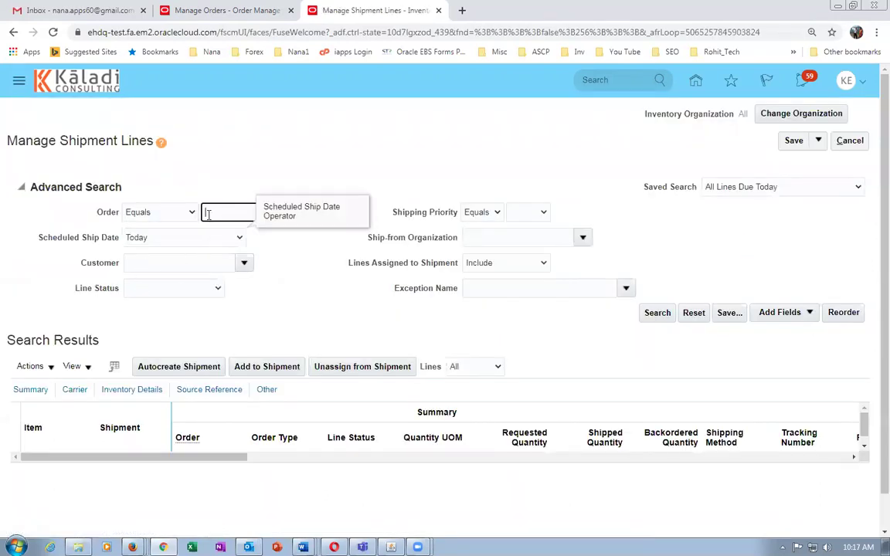
{"action": "type", "text": "379"}
{"action": "key", "text": "Tab"}
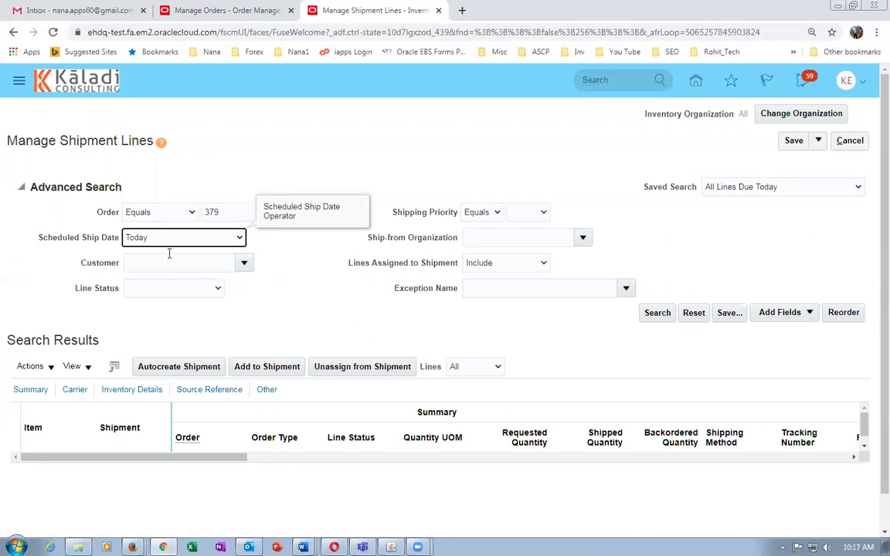
{"action": "left_click", "coordinate": [606, 368]}
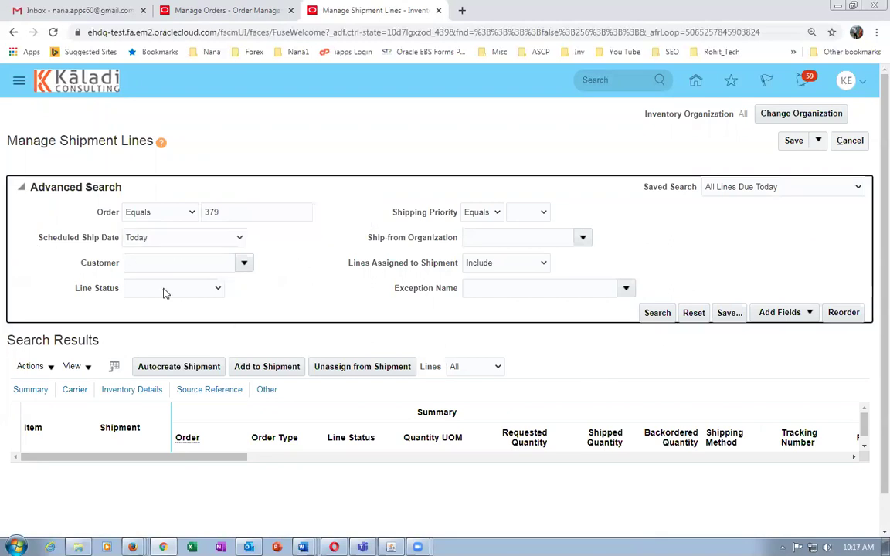
{"action": "left_click", "coordinate": [661, 313]}
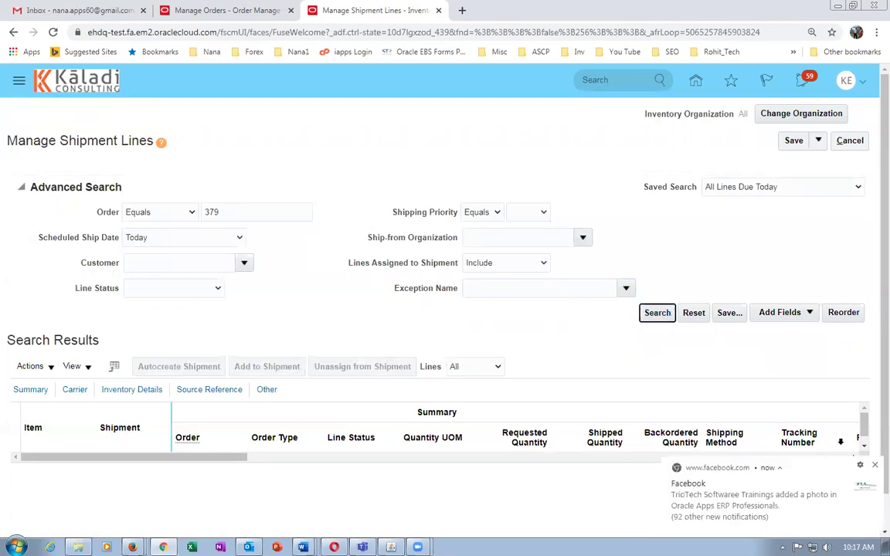
{"action": "left_click", "coordinate": [874, 464]}
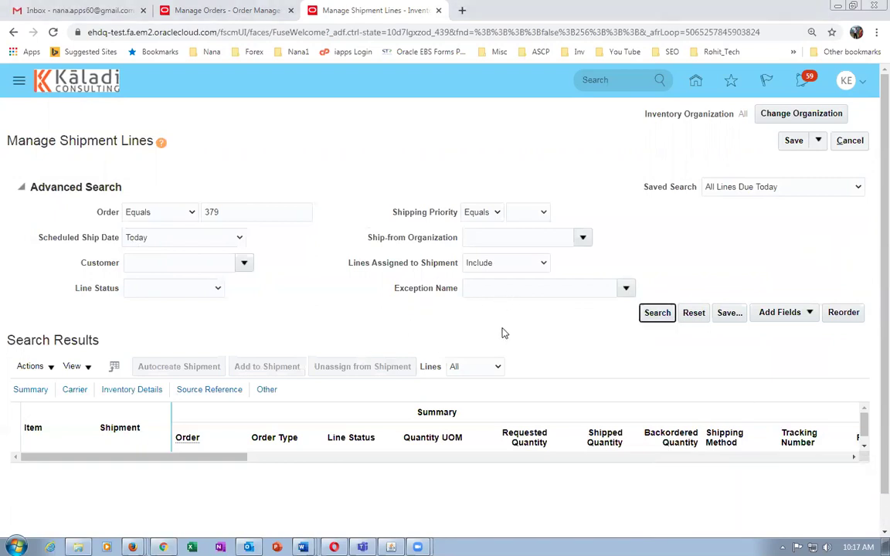
Set the scheduled ship date filter to Today and the next 7 days and search for the order's shipment lines again.
{"action": "left_click", "coordinate": [185, 238]}
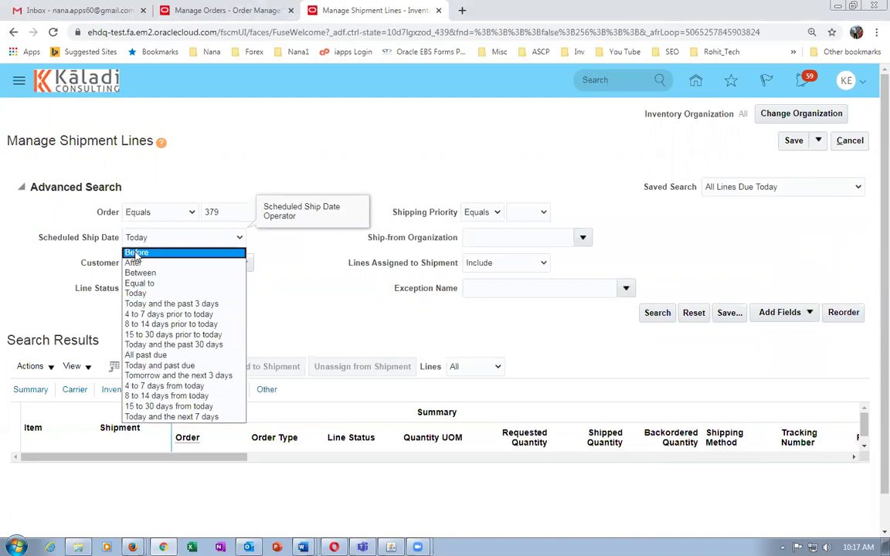
{"action": "left_click", "coordinate": [297, 254]}
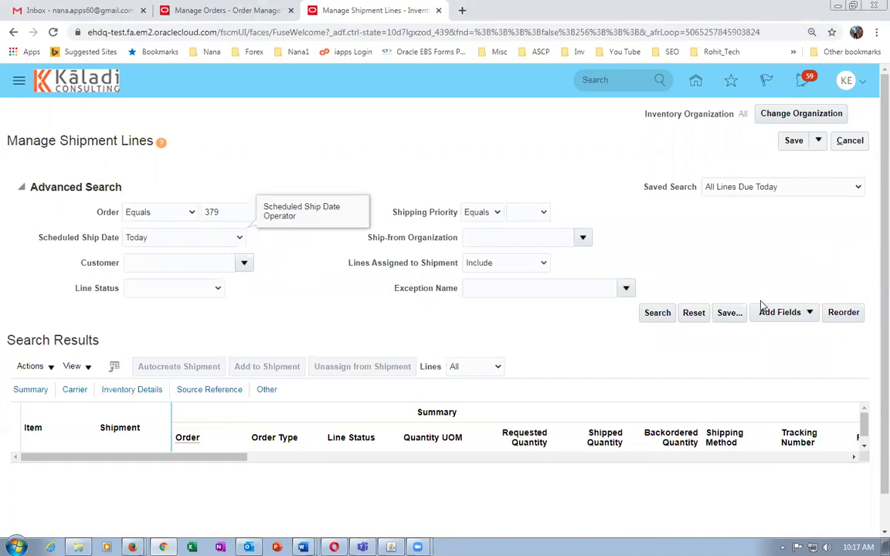
{"action": "left_click", "coordinate": [173, 241]}
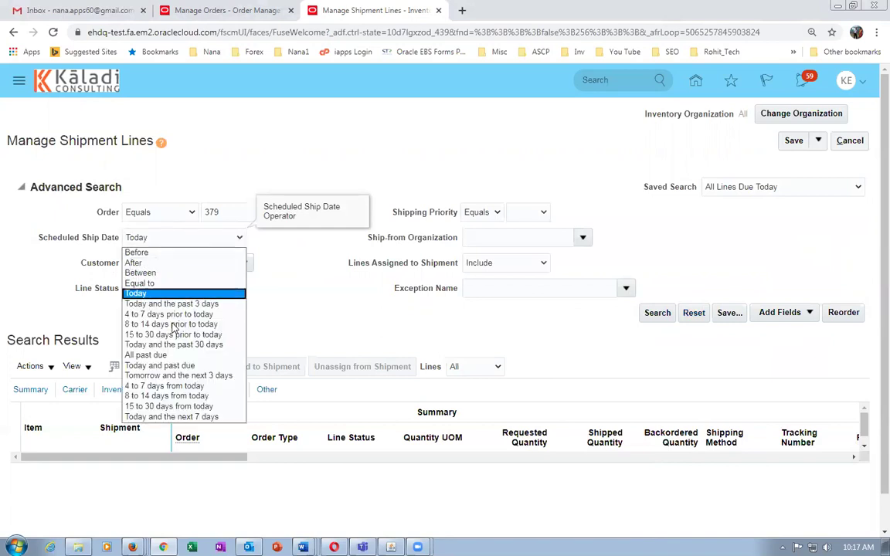
{"action": "left_click", "coordinate": [171, 417]}
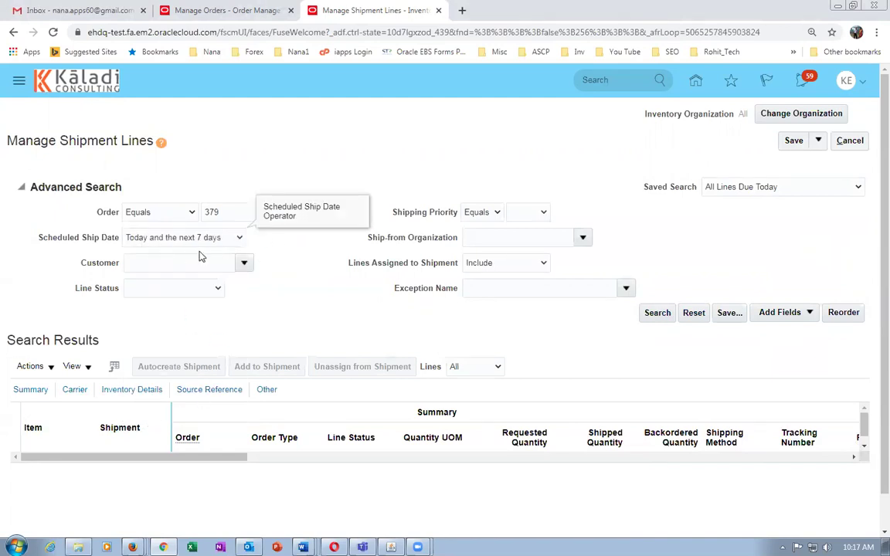
{"action": "left_click", "coordinate": [658, 313]}
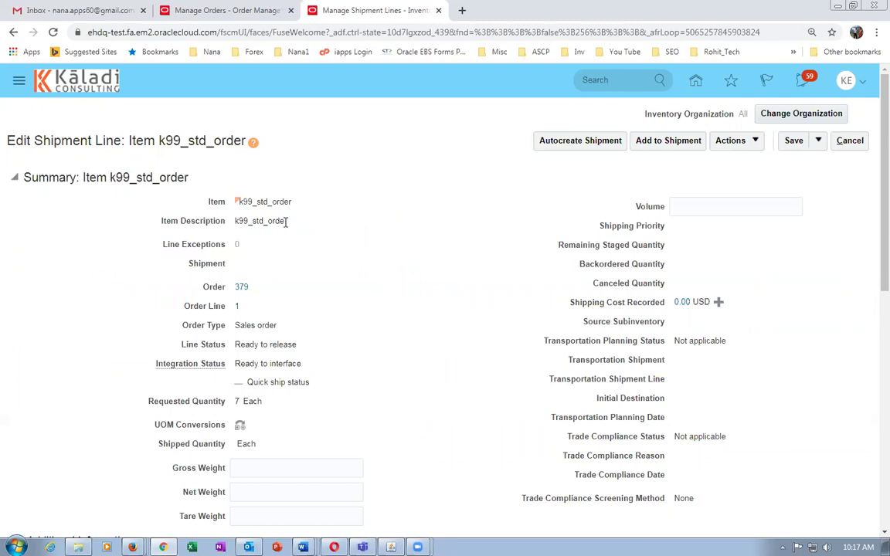
Pick release the k99_std_order shipment line and acknowledge the submitted request.
{"action": "left_click", "coordinate": [730, 140]}
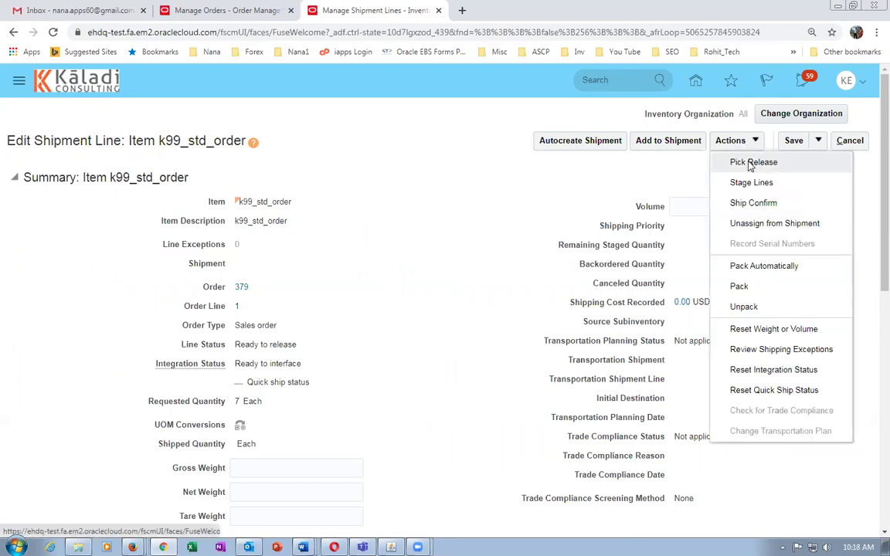
{"action": "left_click", "coordinate": [749, 164]}
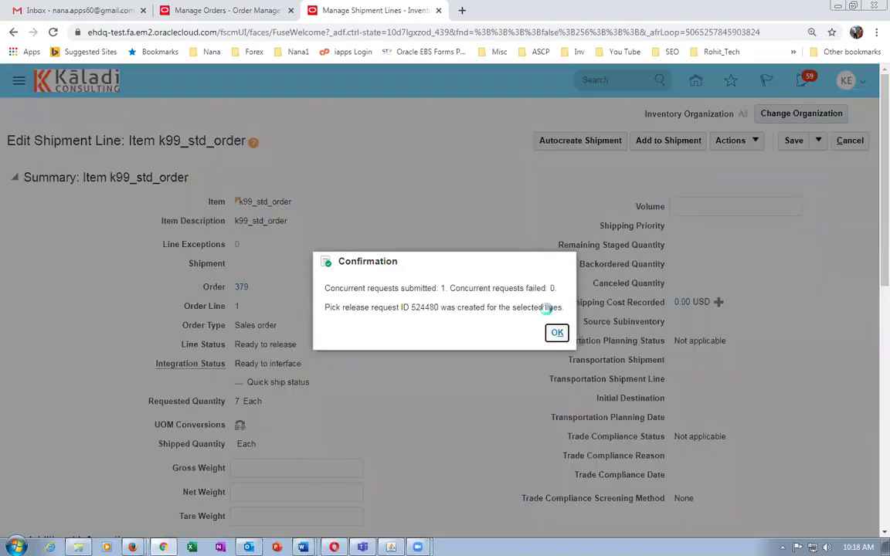
{"action": "left_click", "coordinate": [556, 333]}
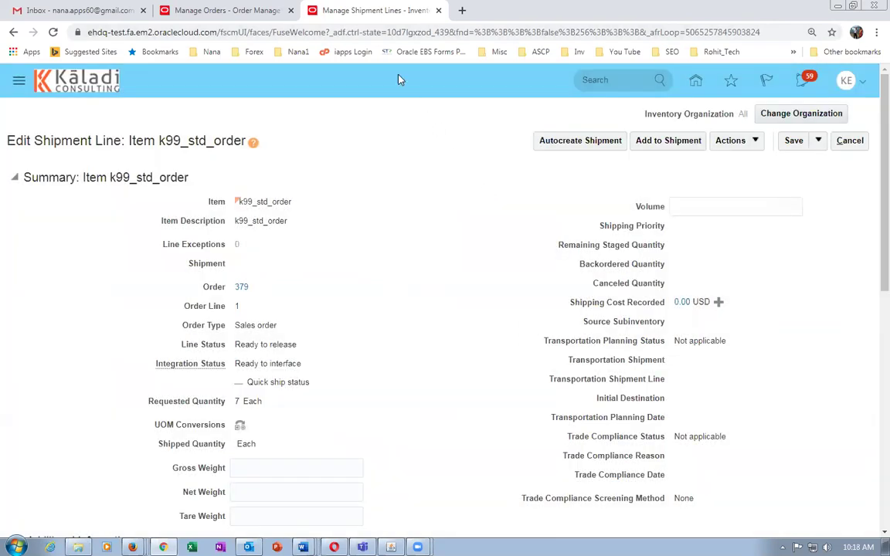
Duplicate the browser tab, open Scheduled Processes from Tools and check the status of the Release Pick Wave process.
{"action": "right_click", "coordinate": [388, 13]}
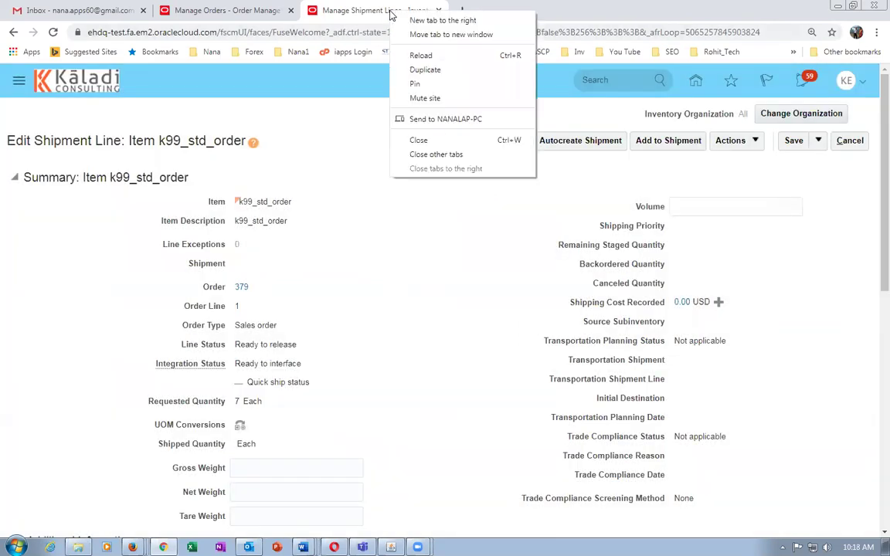
{"action": "left_click", "coordinate": [417, 69]}
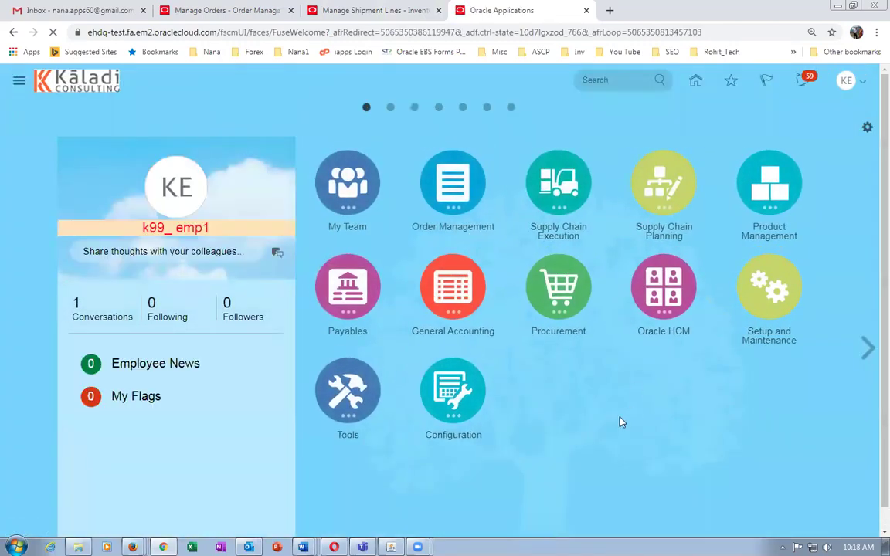
{"action": "left_click", "coordinate": [344, 379]}
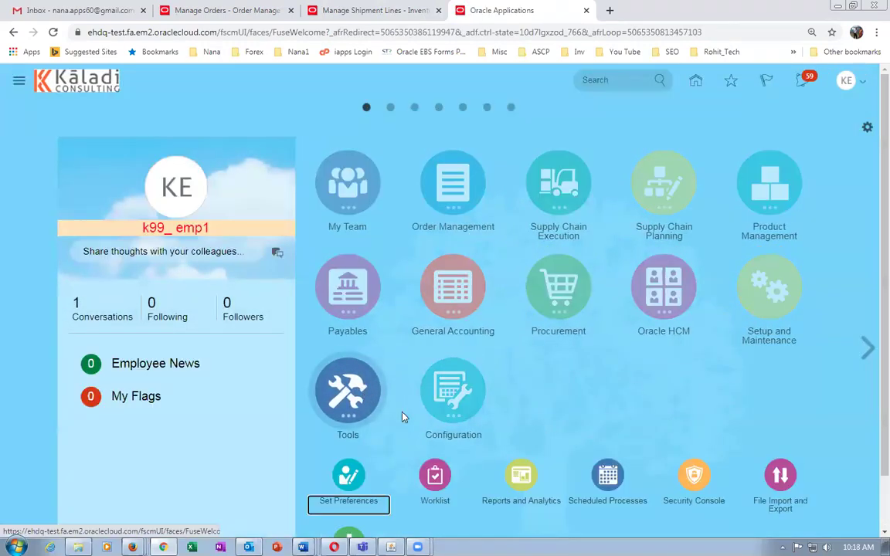
{"action": "left_click", "coordinate": [610, 477]}
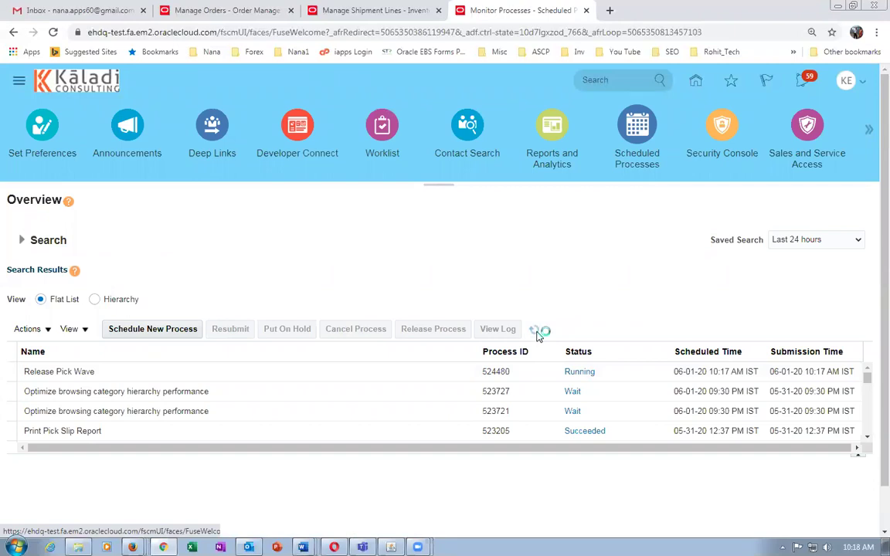
{"action": "left_click", "coordinate": [597, 370]}
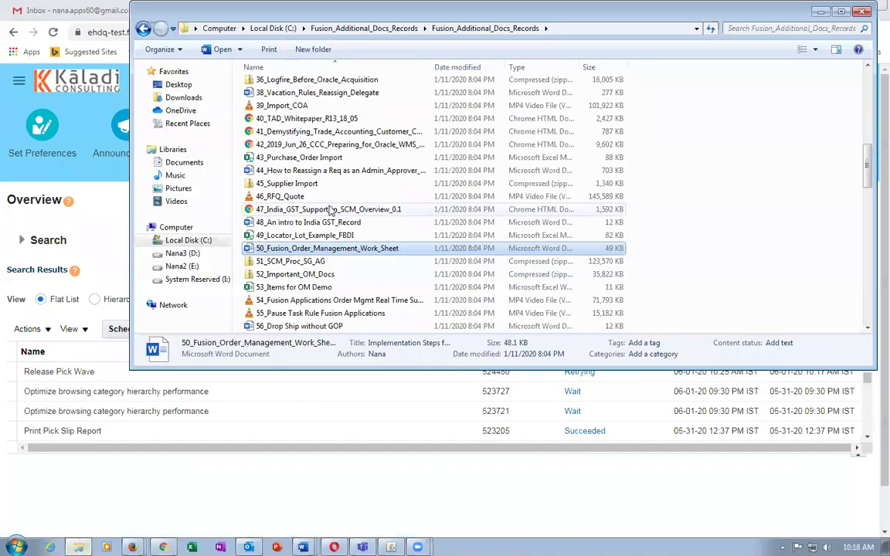
Look through the files and folders on Local Disk (C:) in File Explorer for the shipping documentation.
{"action": "left_click", "coordinate": [283, 29]}
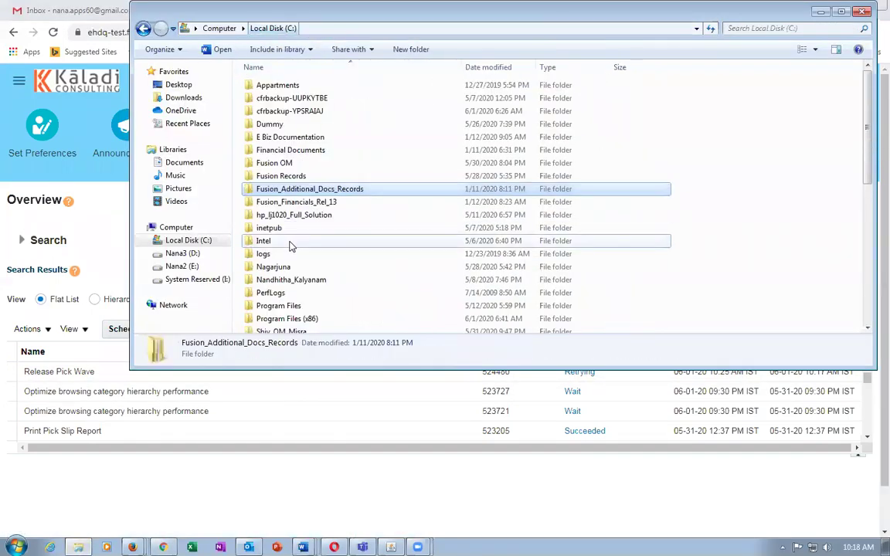
{"action": "left_click", "coordinate": [270, 240]}
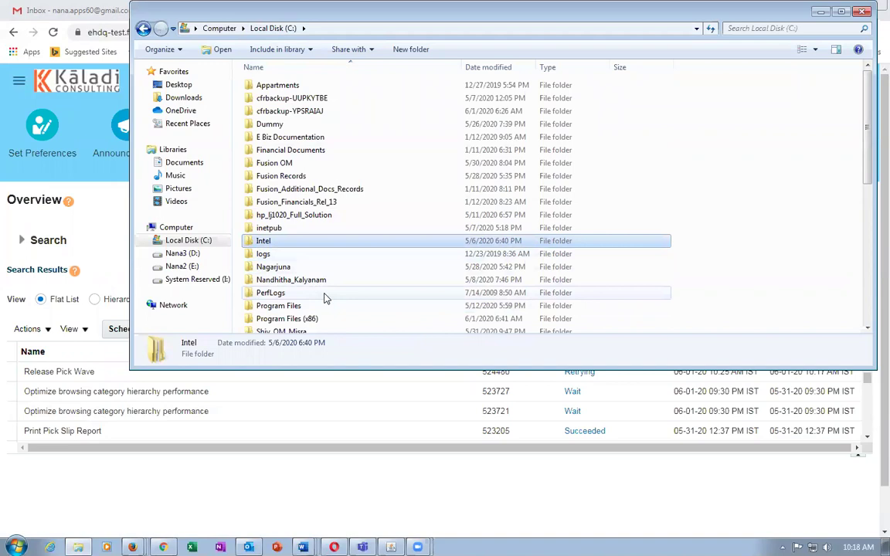
{"action": "scroll", "coordinate": [324, 298], "scroll_direction": "down", "scroll_amount": 7}
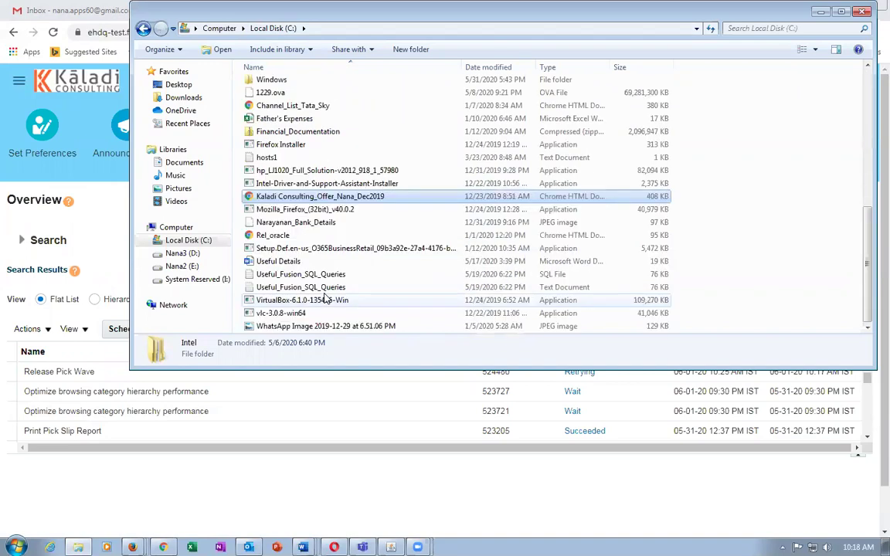
{"action": "left_click", "coordinate": [318, 196]}
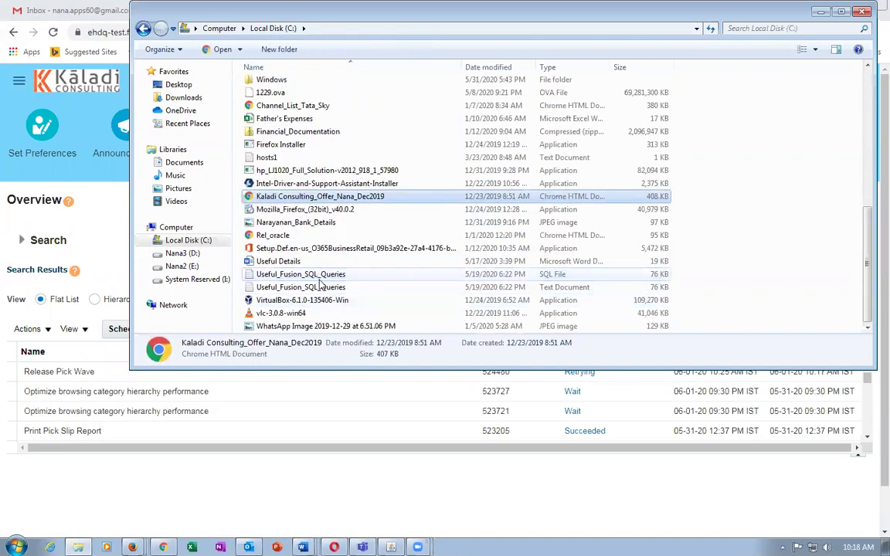
Open the Fusion_Order_Management_Documentation folder inside Kaladi Fusion on the E: drive.
{"action": "left_click", "coordinate": [181, 266]}
{"action": "left_click", "coordinate": [354, 232]}
{"action": "key", "text": "k"}
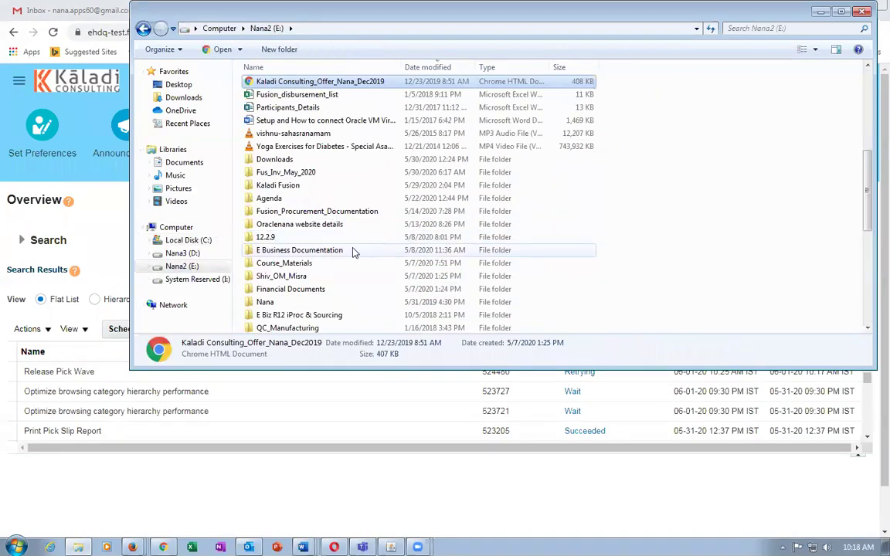
{"action": "key", "text": "k"}
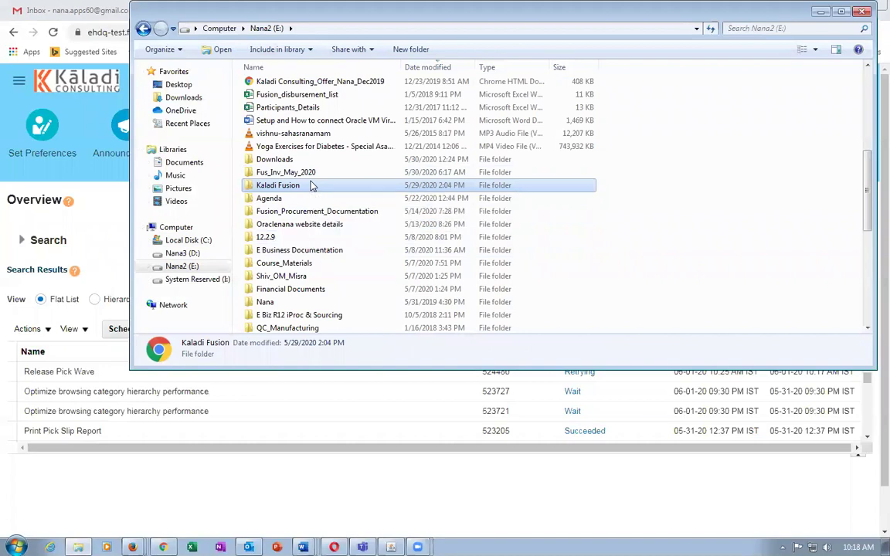
{"action": "double_click", "coordinate": [311, 186]}
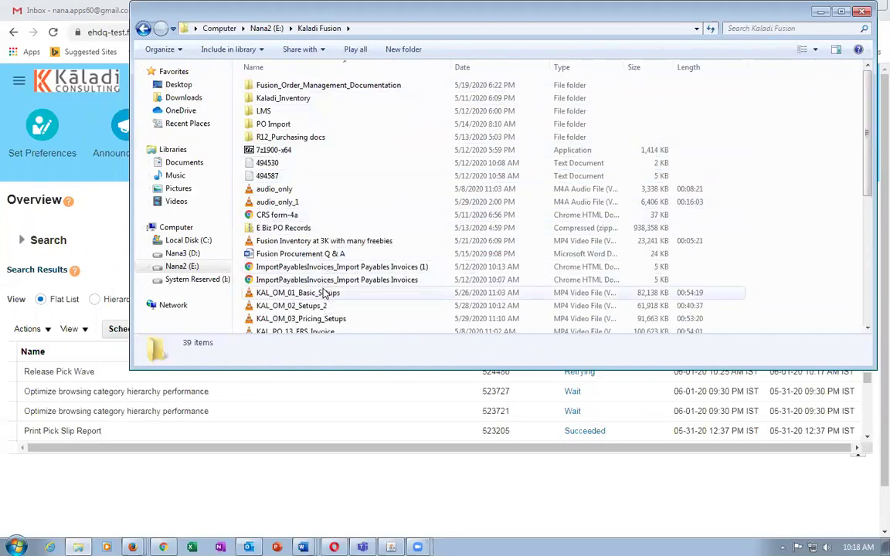
{"action": "double_click", "coordinate": [347, 86]}
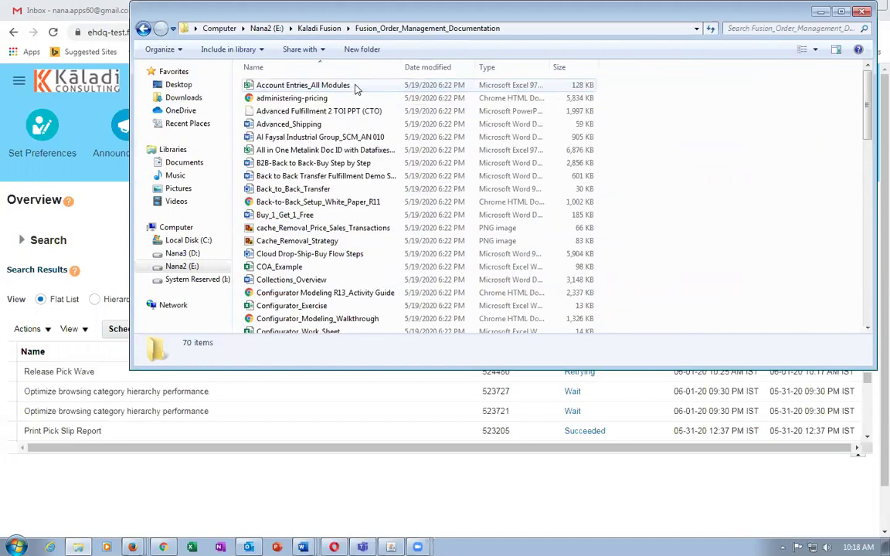
Open the Shipping document in Word, enable editing and review its Fusion Order Entry and Fusion Shipping Execution boxes.
{"action": "left_click", "coordinate": [340, 202]}
{"action": "scroll", "coordinate": [339, 232], "scroll_direction": "down", "scroll_amount": 16}
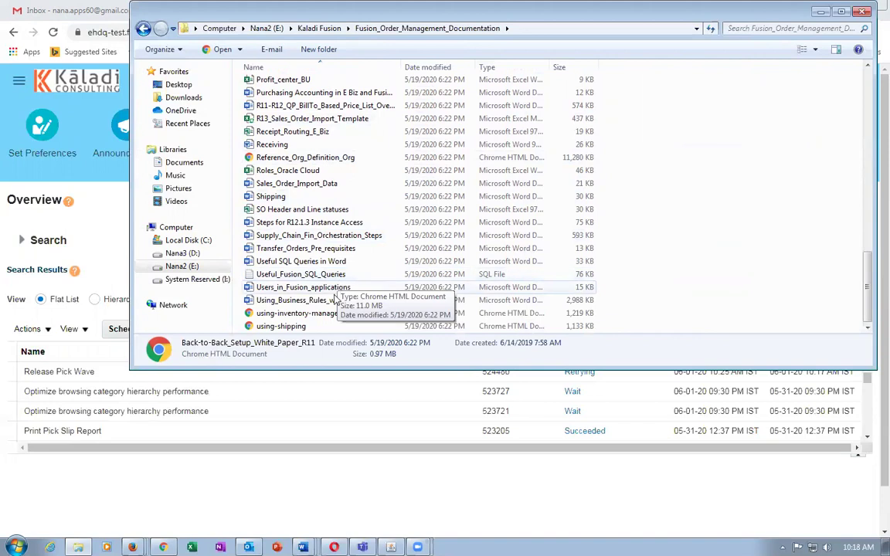
{"action": "left_click", "coordinate": [302, 200]}
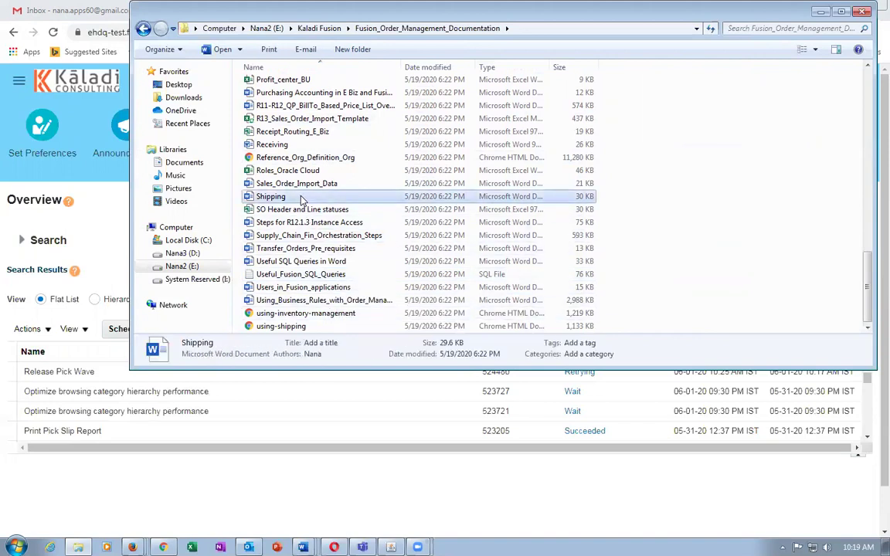
{"action": "double_click", "coordinate": [302, 198]}
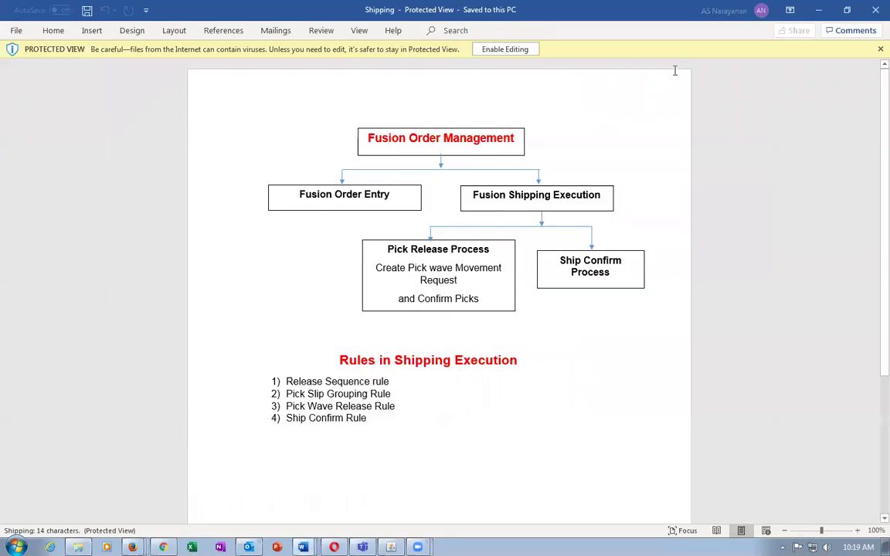
{"action": "left_click", "coordinate": [514, 50]}
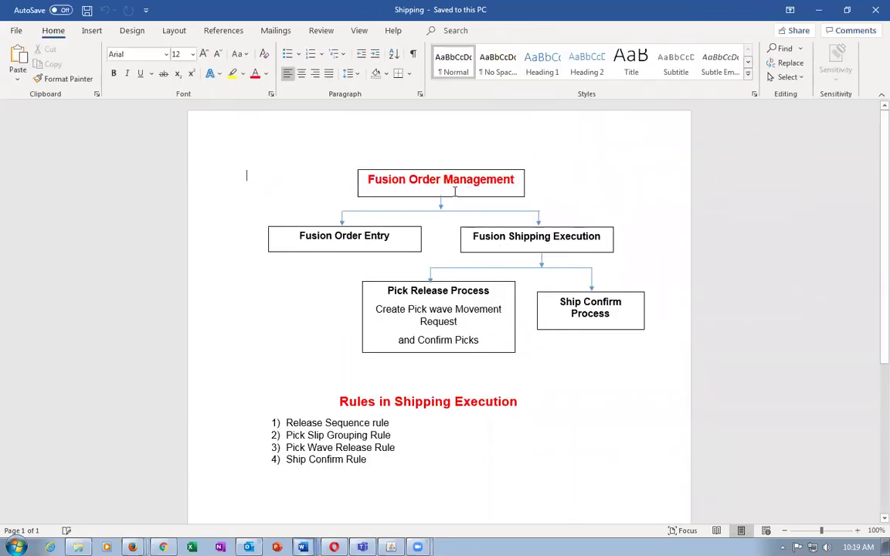
{"action": "left_click", "coordinate": [350, 241]}
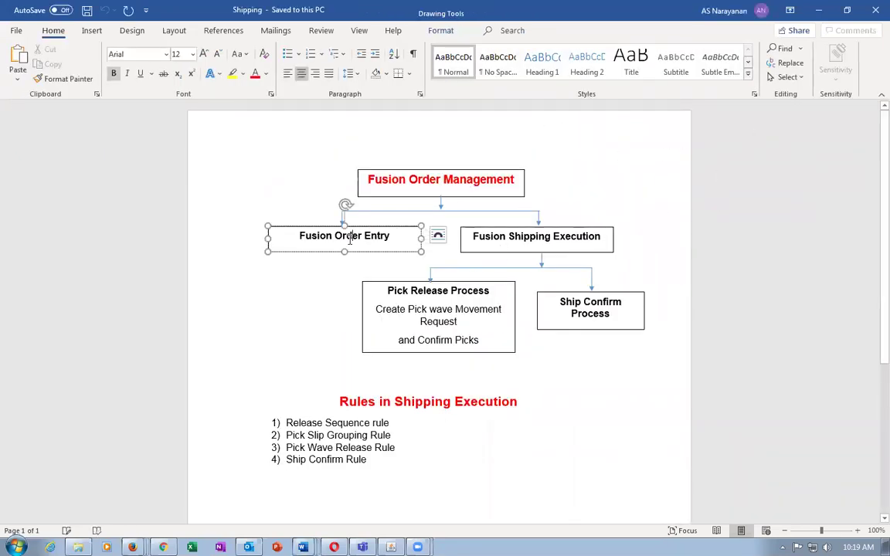
{"action": "left_click", "coordinate": [538, 241]}
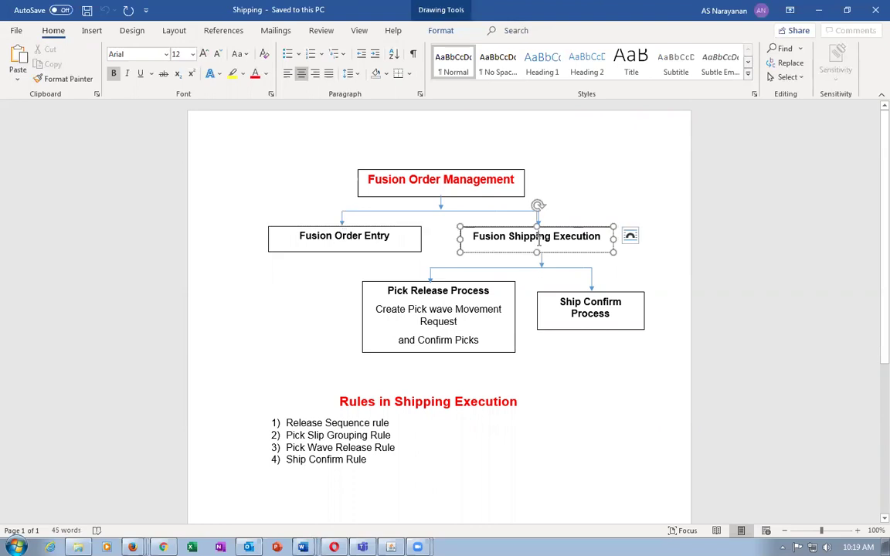
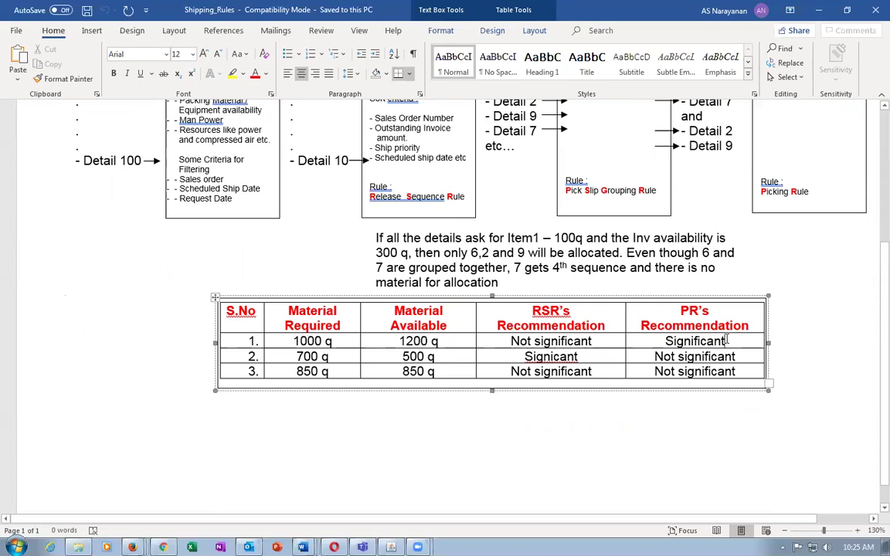
Examine the second row's required material and the RSR's Recommendation column in the Shipping_Rules table.
{"action": "left_click", "coordinate": [339, 356]}
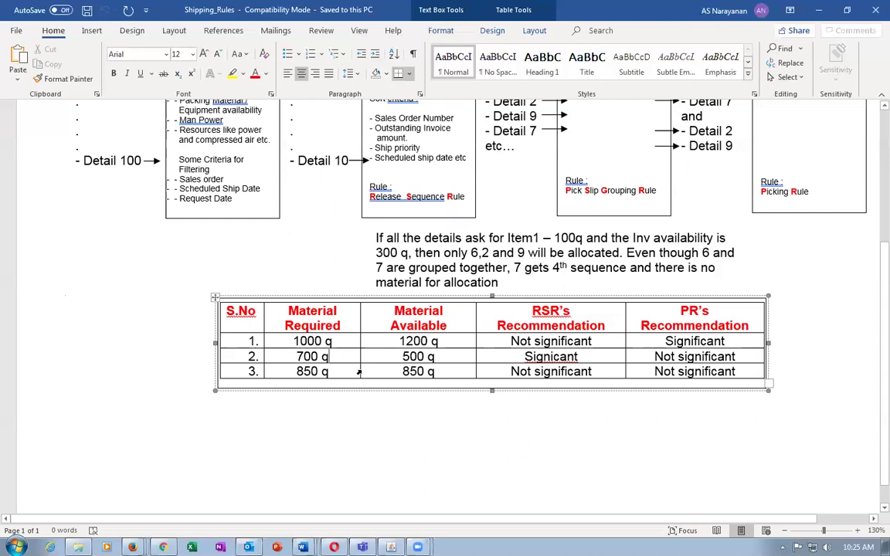
{"action": "double_click", "coordinate": [550, 325]}
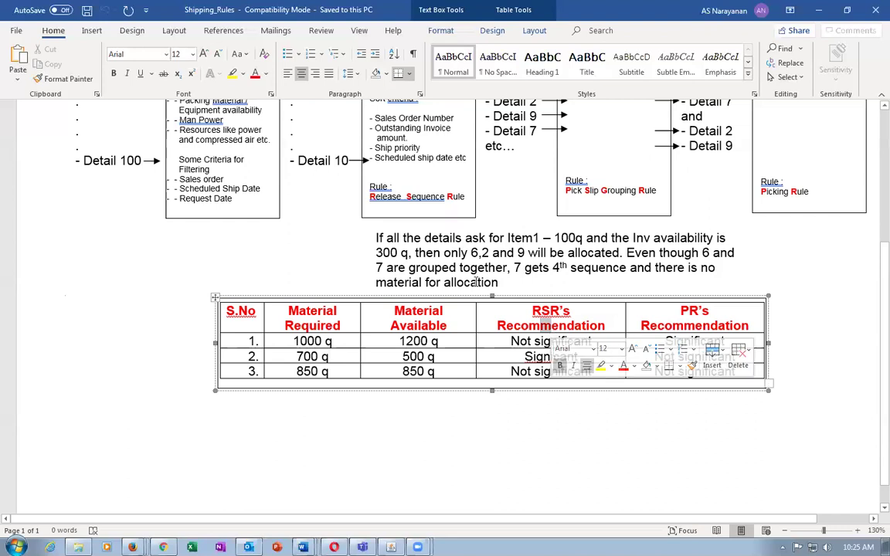
Examine the prioritised details list and the second table row's quantities and recommendations in Shipping_Rules.
{"action": "scroll", "coordinate": [519, 142], "scroll_direction": "up", "scroll_amount": 2}
{"action": "left_click_drag", "start_coordinate": [472, 165], "coordinate": [536, 205]}
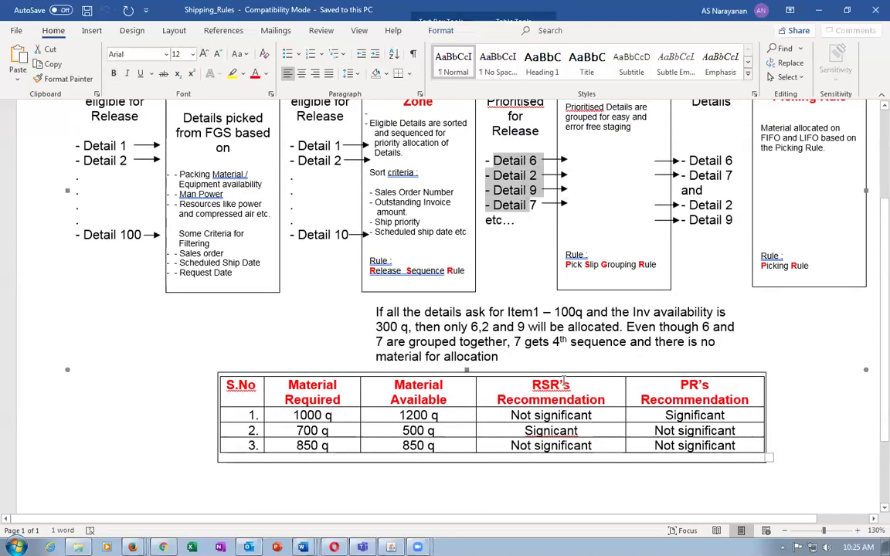
{"action": "left_click", "coordinate": [535, 430]}
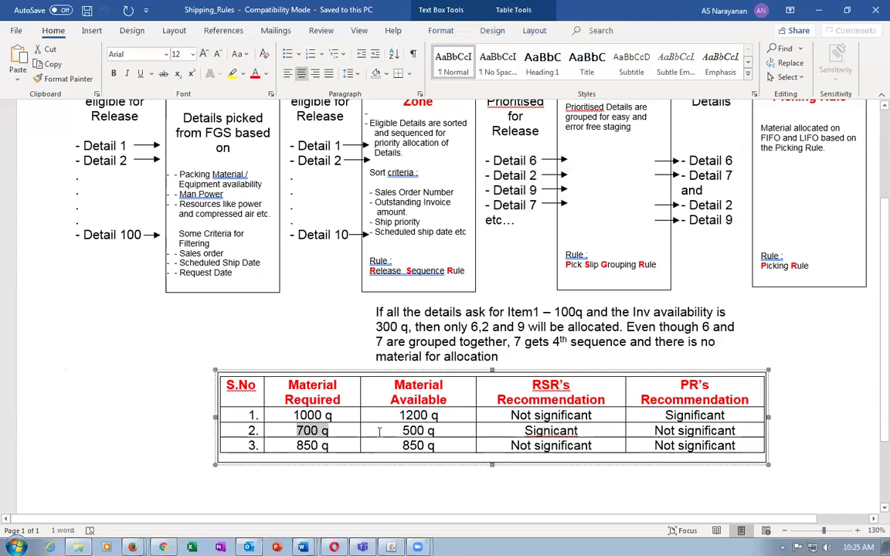
{"action": "left_click_drag", "start_coordinate": [302, 430], "coordinate": [429, 431]}
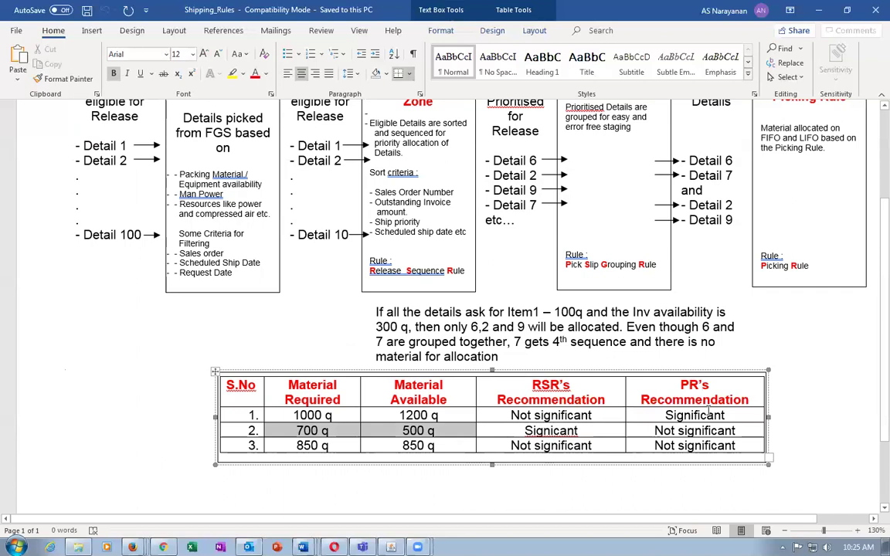
{"action": "left_click", "coordinate": [689, 430]}
{"action": "left_click_drag", "start_coordinate": [655, 430], "coordinate": [710, 433]}
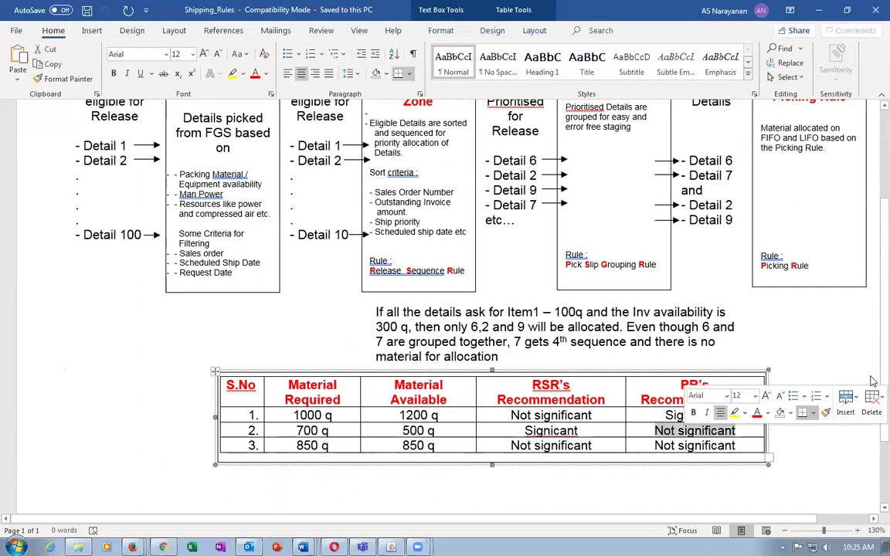
Review the Inventory Picking Rule box against the second row's required and available material.
{"action": "left_click", "coordinate": [804, 164]}
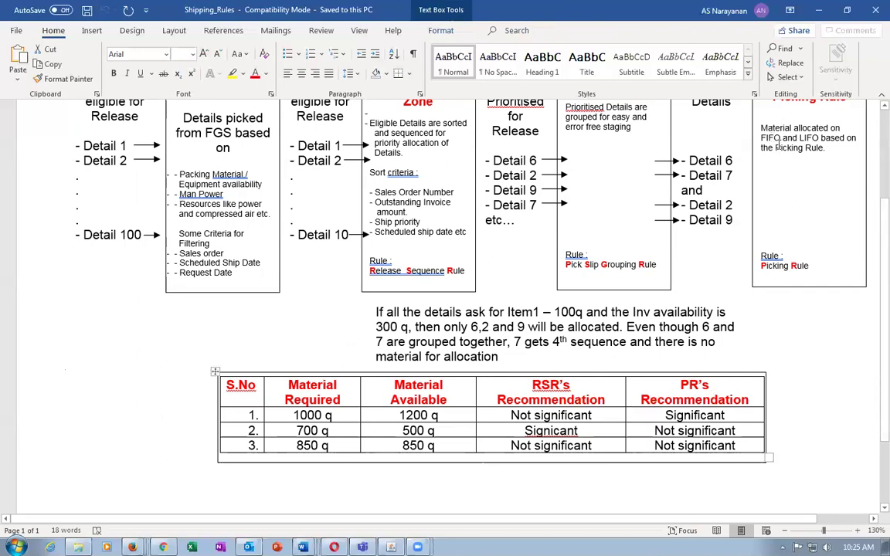
{"action": "left_click_drag", "start_coordinate": [761, 137], "coordinate": [797, 269]}
{"action": "left_click", "coordinate": [798, 270]}
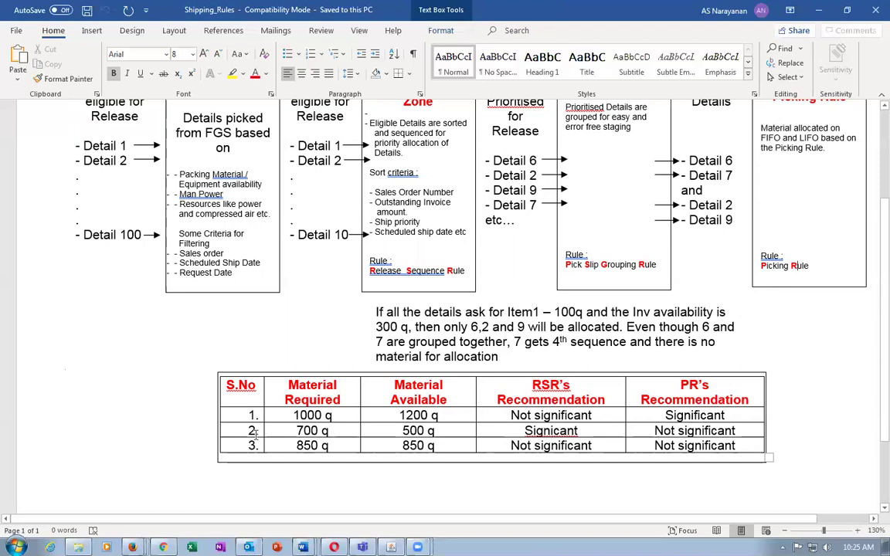
{"action": "left_click_drag", "start_coordinate": [255, 432], "coordinate": [415, 442]}
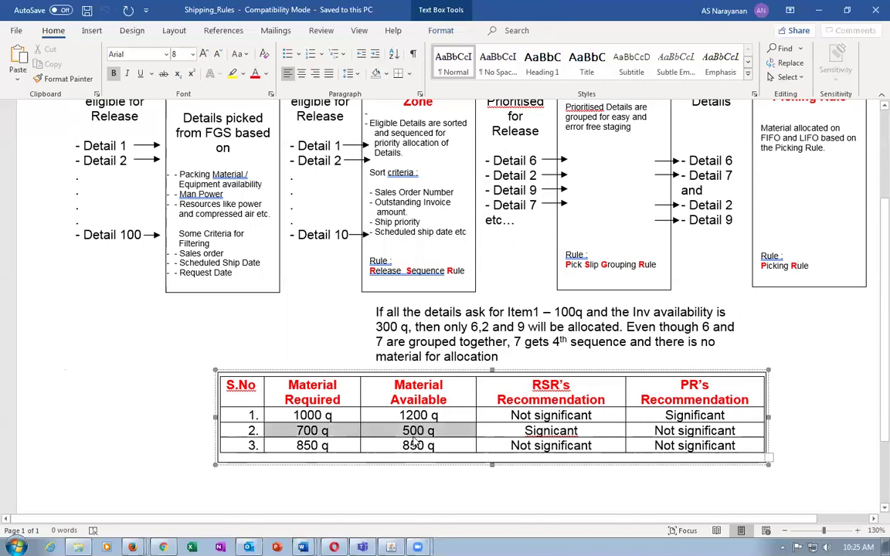
{"action": "left_click", "coordinate": [305, 399]}
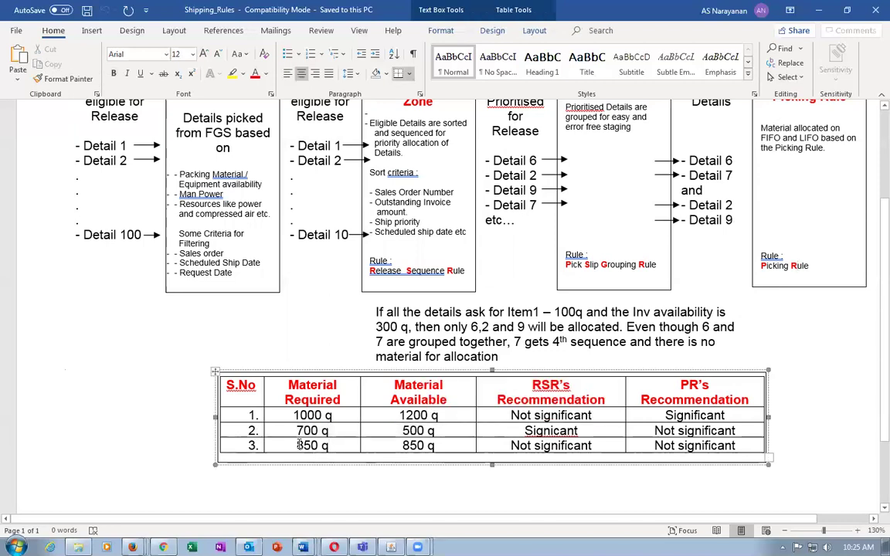
Examine the third row's quantities and both recommendations alongside the prioritised details and the FIFO and LIFO text.
{"action": "left_click_drag", "start_coordinate": [298, 445], "coordinate": [329, 445]}
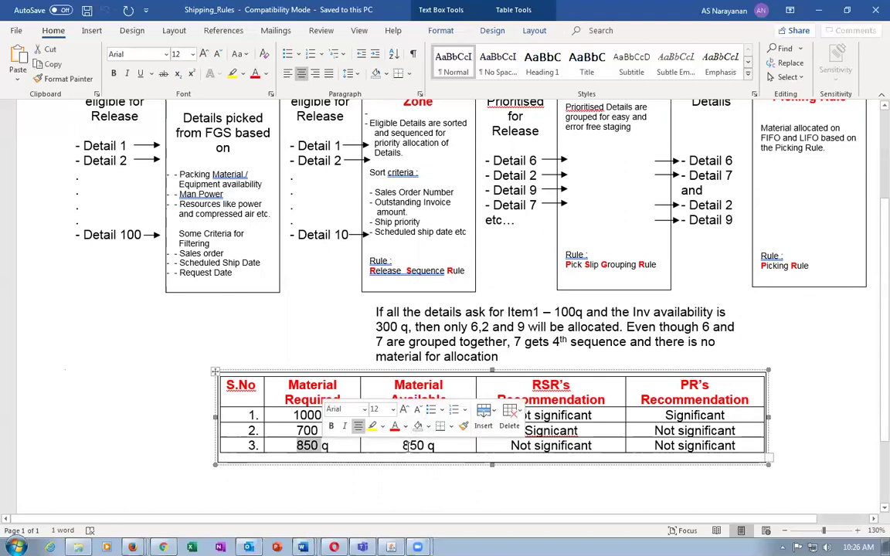
{"action": "left_click_drag", "start_coordinate": [520, 446], "coordinate": [644, 445]}
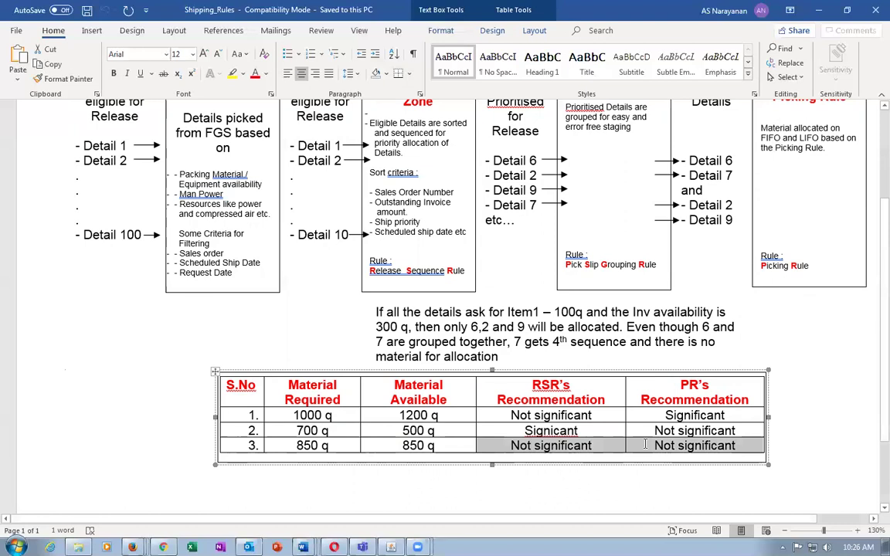
{"action": "left_click_drag", "start_coordinate": [525, 161], "coordinate": [525, 198]}
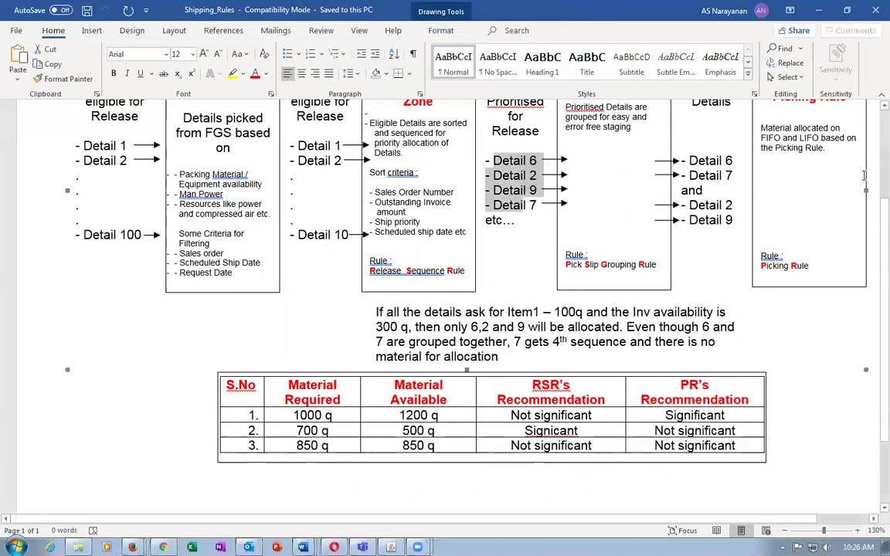
{"action": "left_click", "coordinate": [802, 139]}
{"action": "left_click_drag", "start_coordinate": [761, 139], "coordinate": [820, 137]}
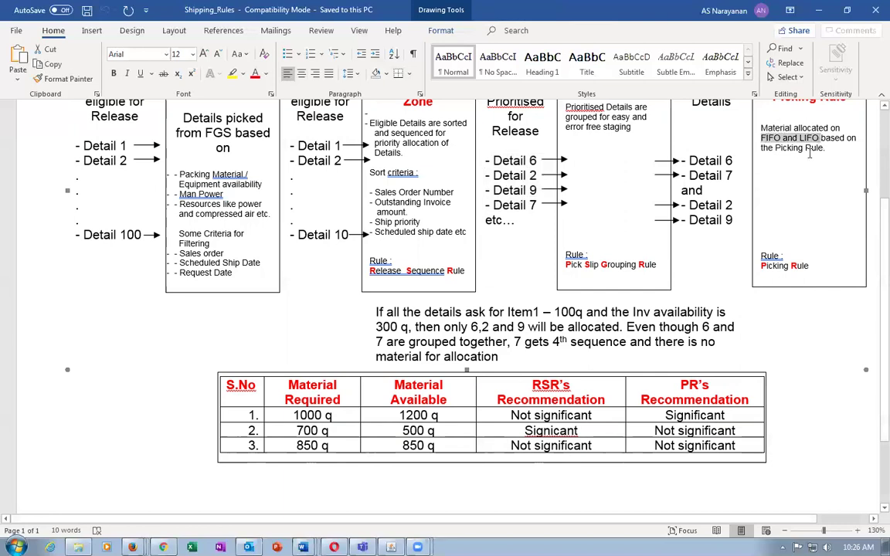
{"action": "left_click", "coordinate": [689, 446]}
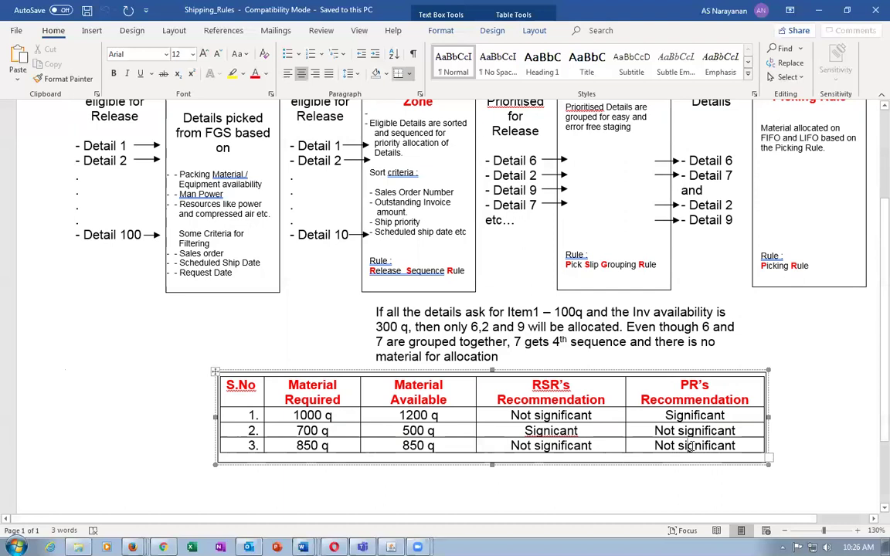
Review the Release Sequence Rule, the Pick Slip Grouping Rule and the Release Rule heading above the zone diagram.
{"action": "key", "text": "ctrl+Home"}
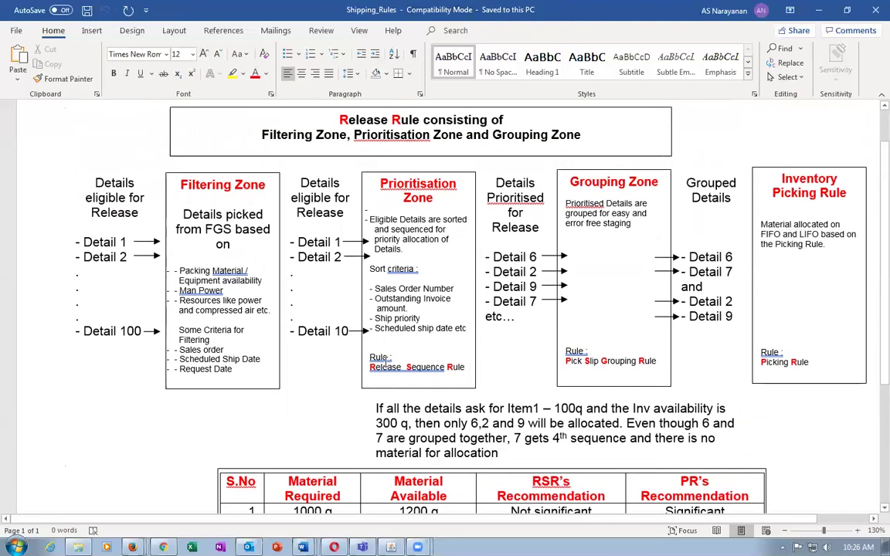
{"action": "left_click_drag", "start_coordinate": [384, 366], "coordinate": [466, 368]}
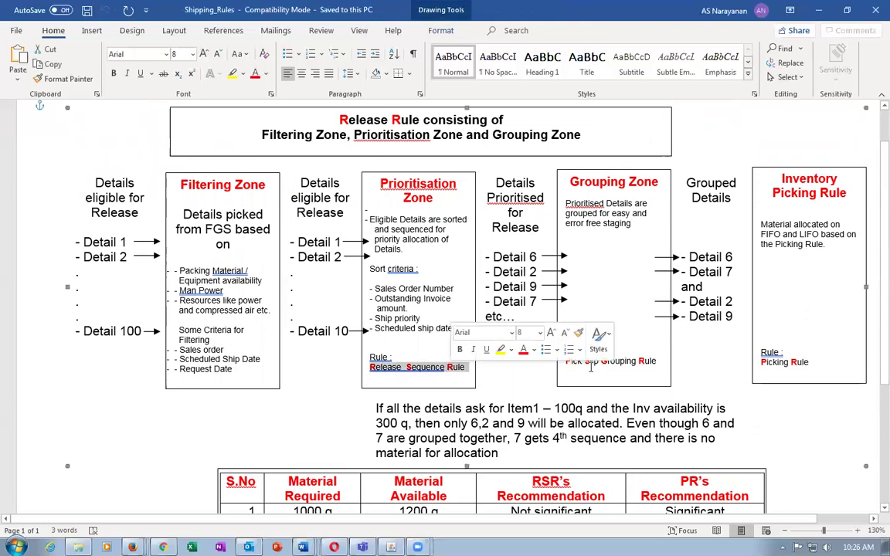
{"action": "left_click_drag", "start_coordinate": [566, 361], "coordinate": [655, 361]}
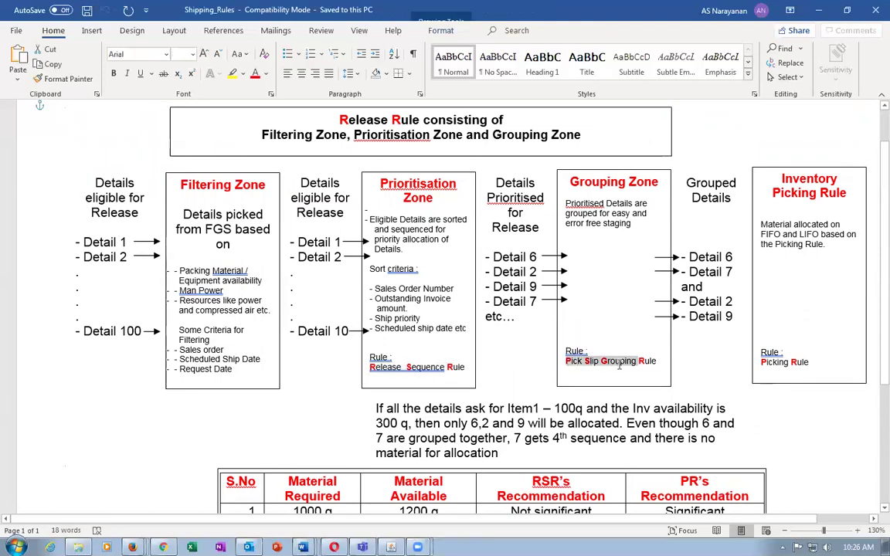
{"action": "left_click_drag", "start_coordinate": [339, 121], "coordinate": [400, 122]}
{"action": "left_click", "coordinate": [265, 184]}
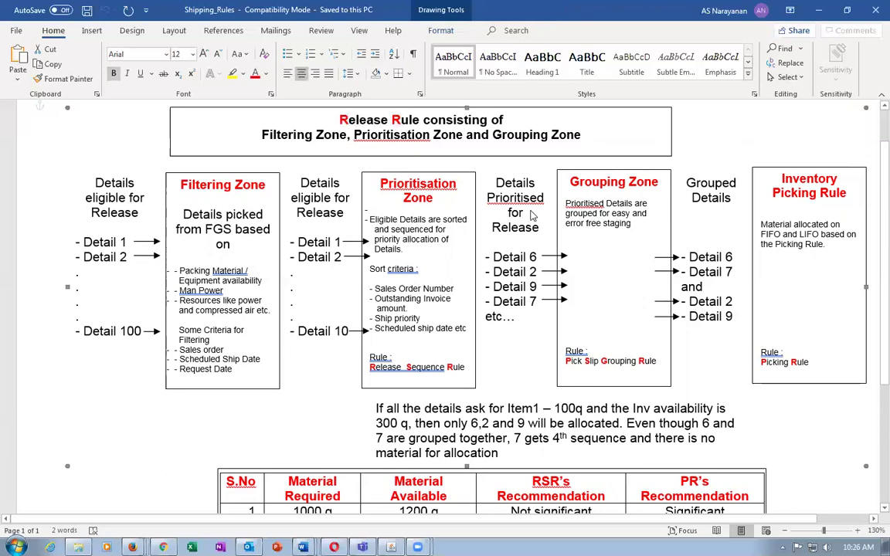
{"action": "left_click", "coordinate": [611, 200]}
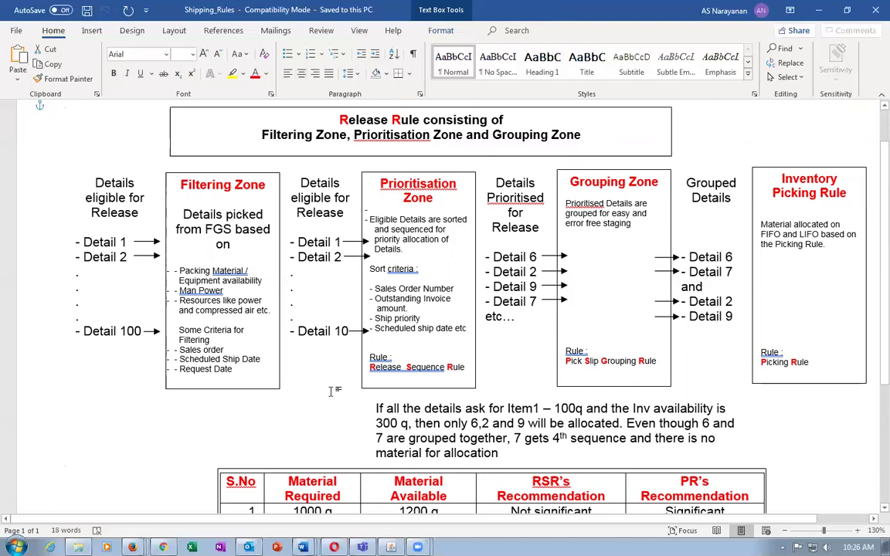
{"action": "left_click", "coordinate": [317, 422]}
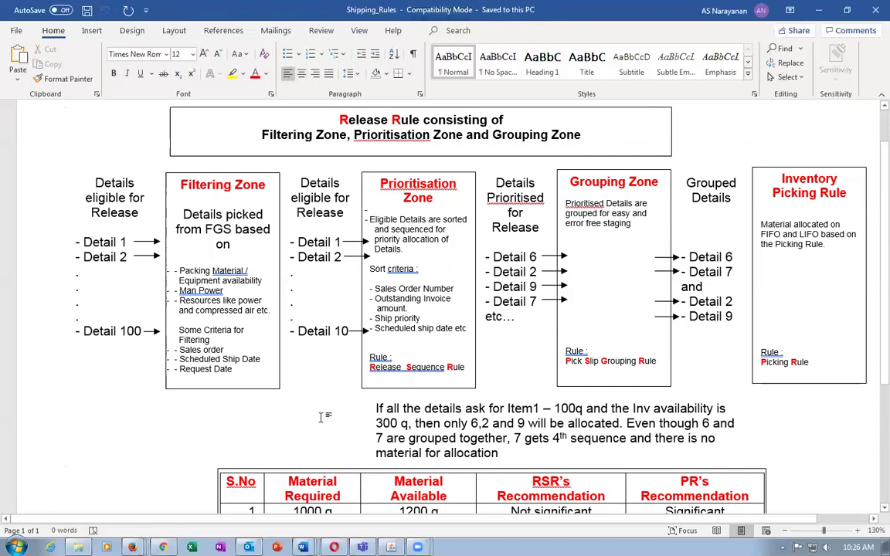
Switch to the Shipping document in Word and review the four rules under Rules in Shipping Execution.
{"action": "key", "text": "alt+Tab"}
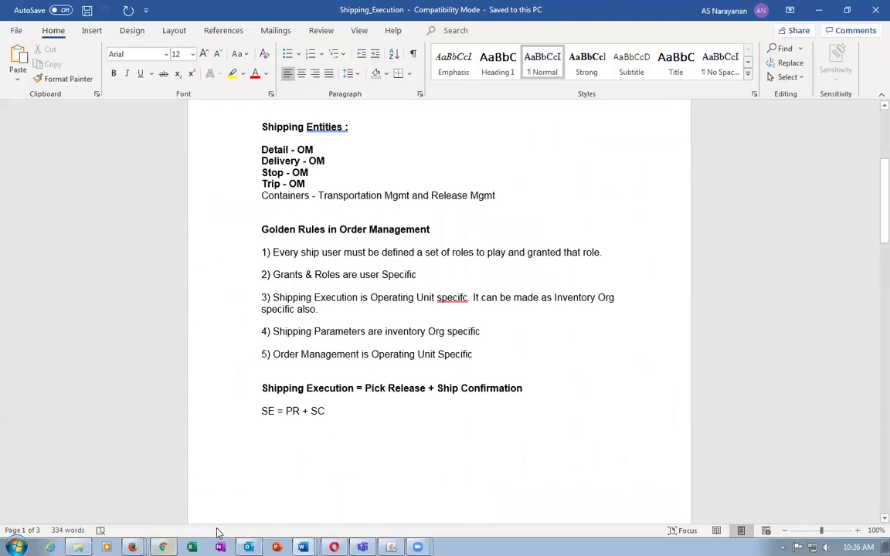
{"action": "mouse_move", "coordinate": [302, 545]}
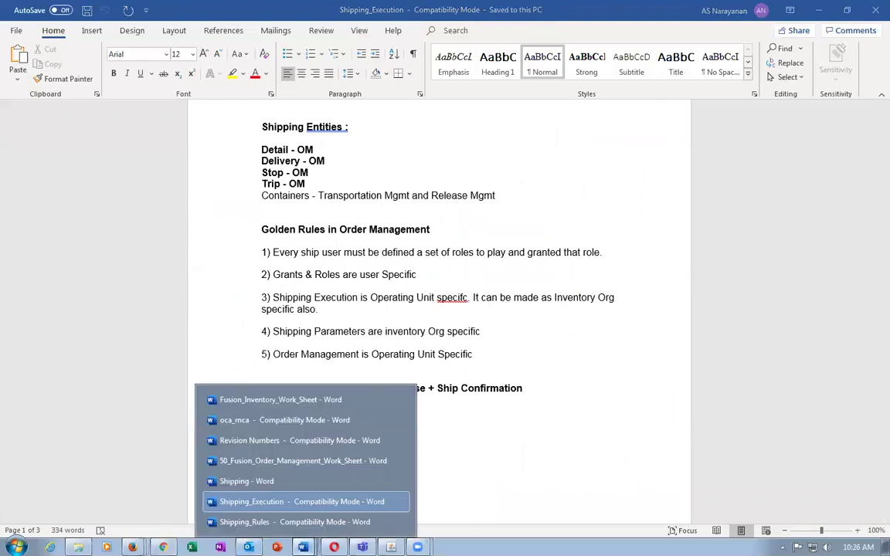
{"action": "left_click", "coordinate": [300, 525]}
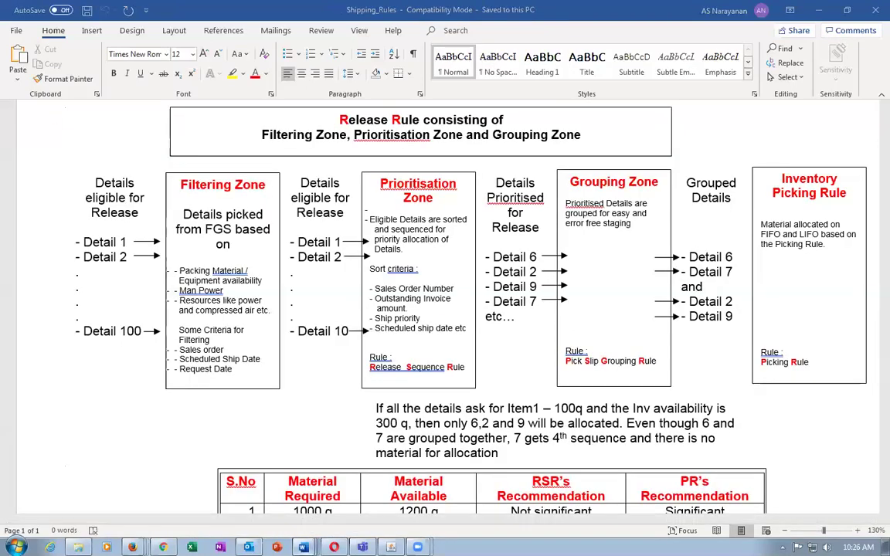
{"action": "left_click", "coordinate": [294, 474]}
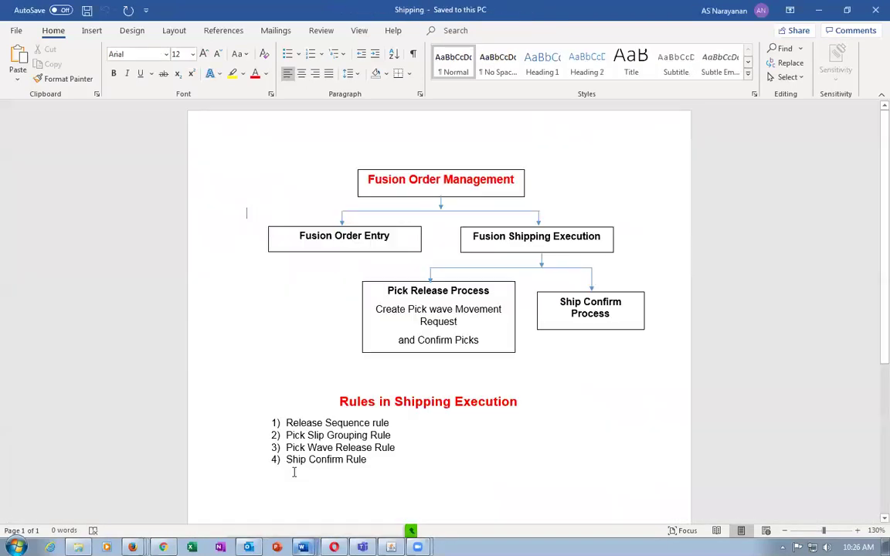
{"action": "left_click", "coordinate": [313, 423]}
{"action": "left_click", "coordinate": [316, 435]}
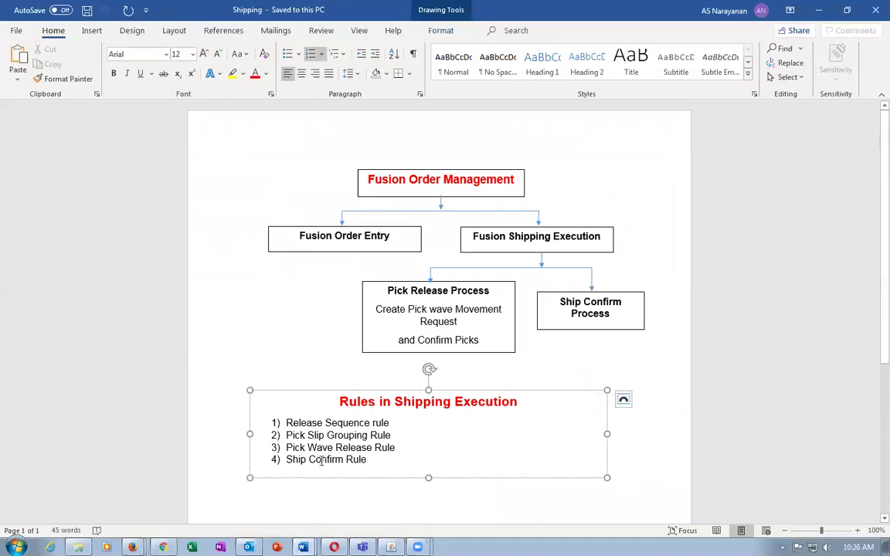
{"action": "left_click_drag", "start_coordinate": [294, 461], "coordinate": [360, 464]}
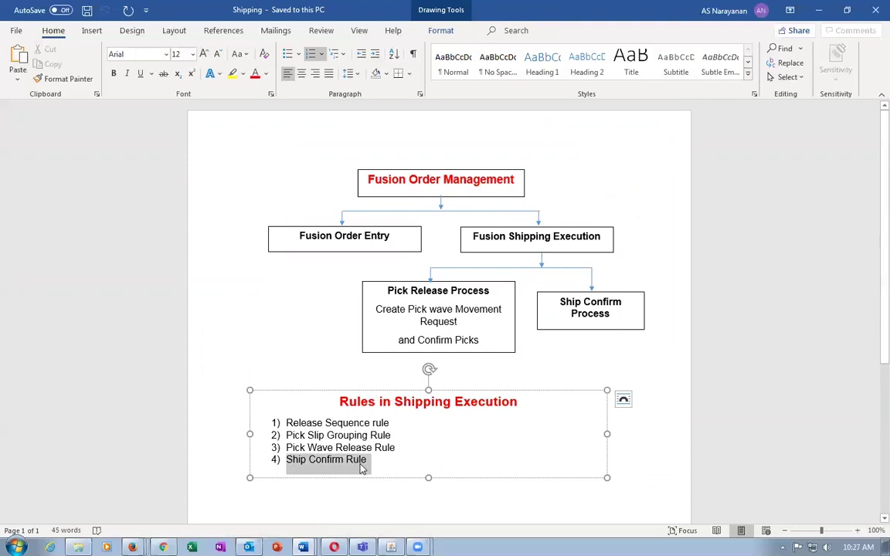
{"action": "left_click", "coordinate": [296, 423]}
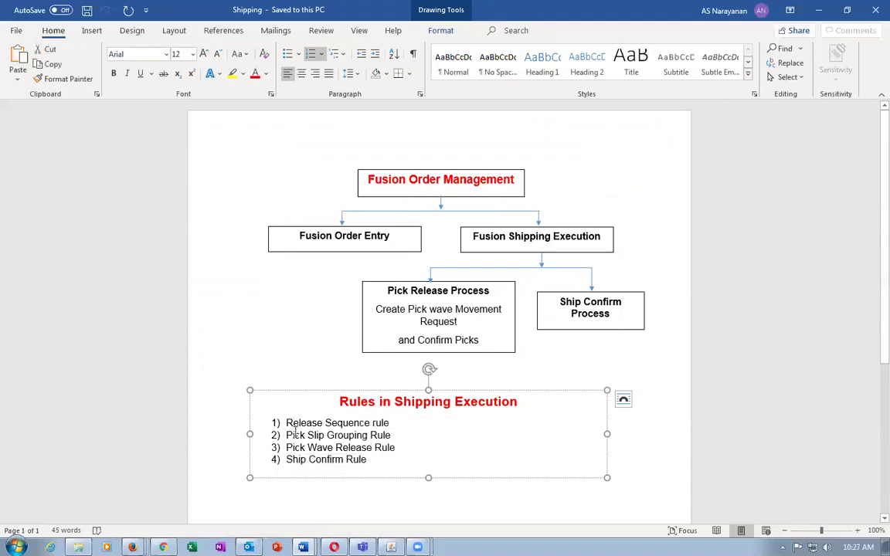
{"action": "left_click", "coordinate": [338, 467]}
Switch to Oracle Fusion in Chrome, go to Setup and Maintenance and open its task search page.
{"action": "left_click", "coordinate": [162, 547]}
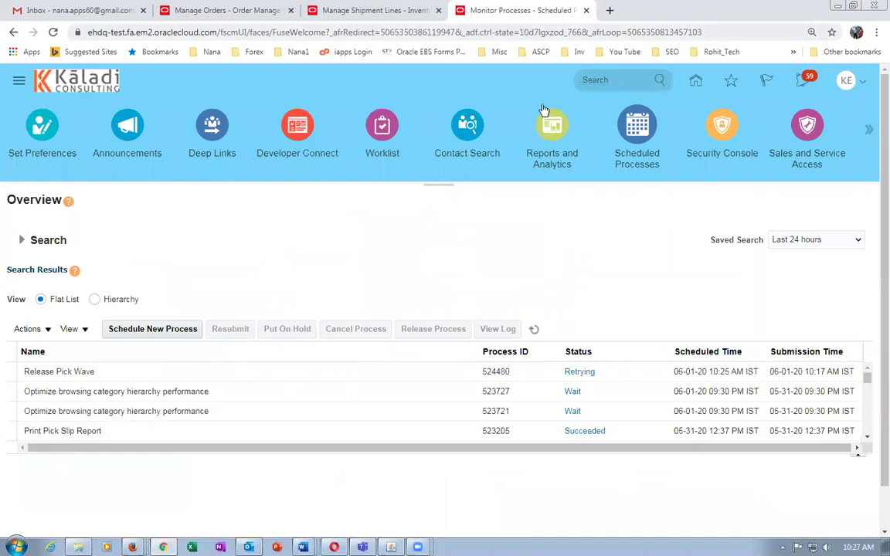
{"action": "left_click", "coordinate": [846, 81]}
{"action": "left_click", "coordinate": [659, 281]}
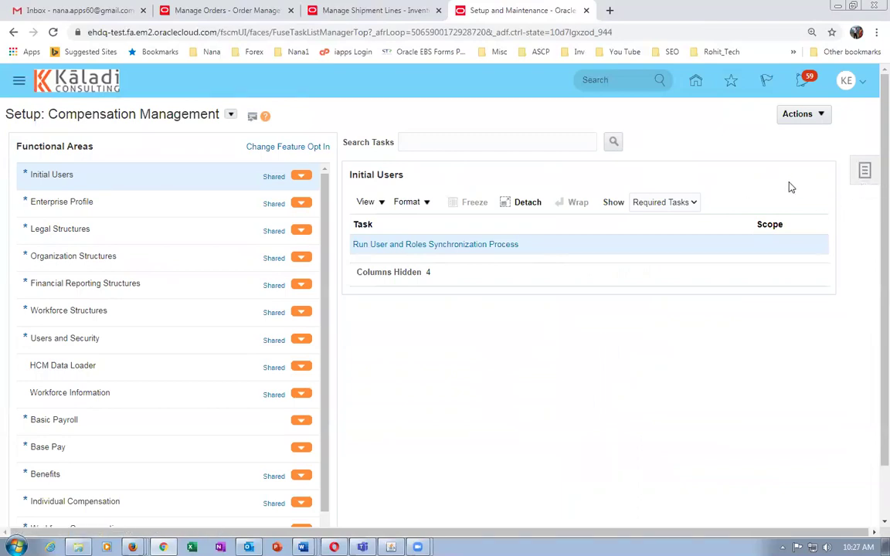
{"action": "left_click", "coordinate": [866, 173]}
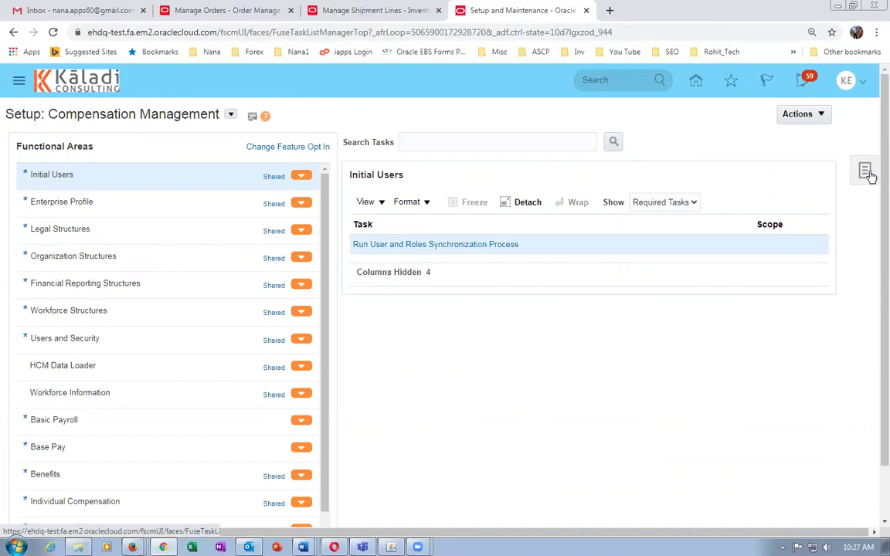
{"action": "left_click", "coordinate": [781, 234]}
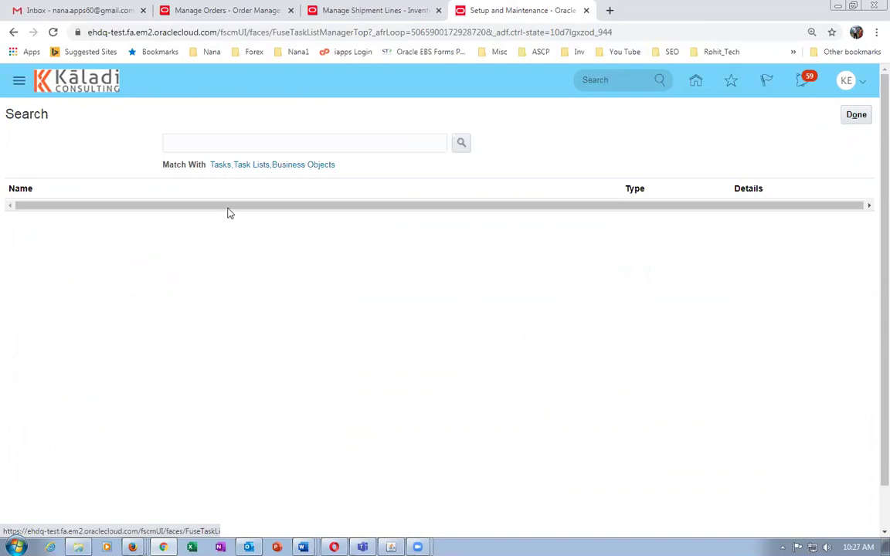
Search the setup tasks for man%rel%seq%rule%, checking the rule name in the Shipping document, and open Manage Release Sequence Rules.
{"action": "left_click", "coordinate": [257, 142]}
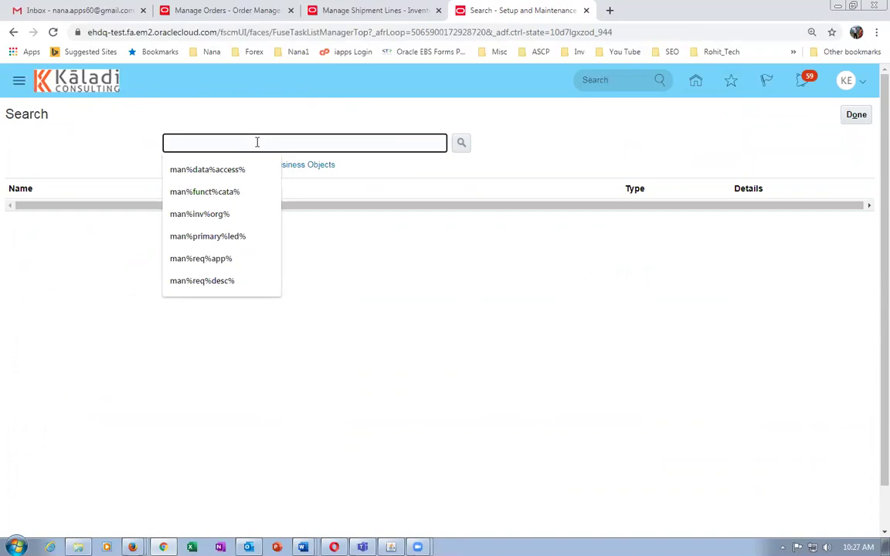
{"action": "type", "text": "man5"}
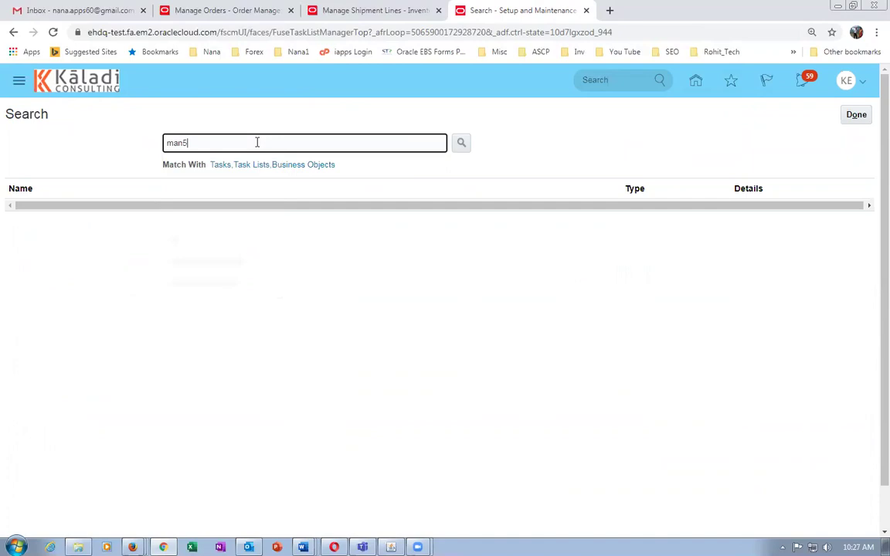
{"action": "key", "text": "alt+Tab"}
{"action": "left_click", "coordinate": [263, 393]}
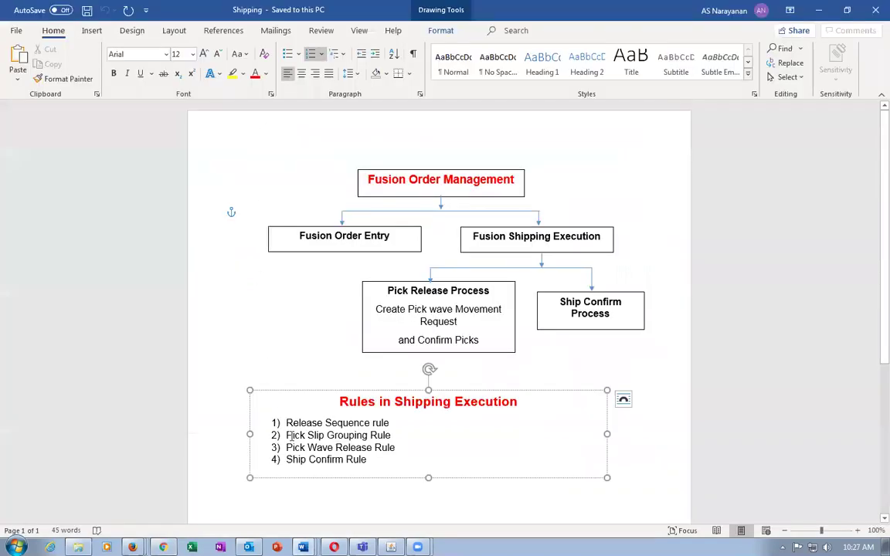
{"action": "key", "text": "alt+Tab"}
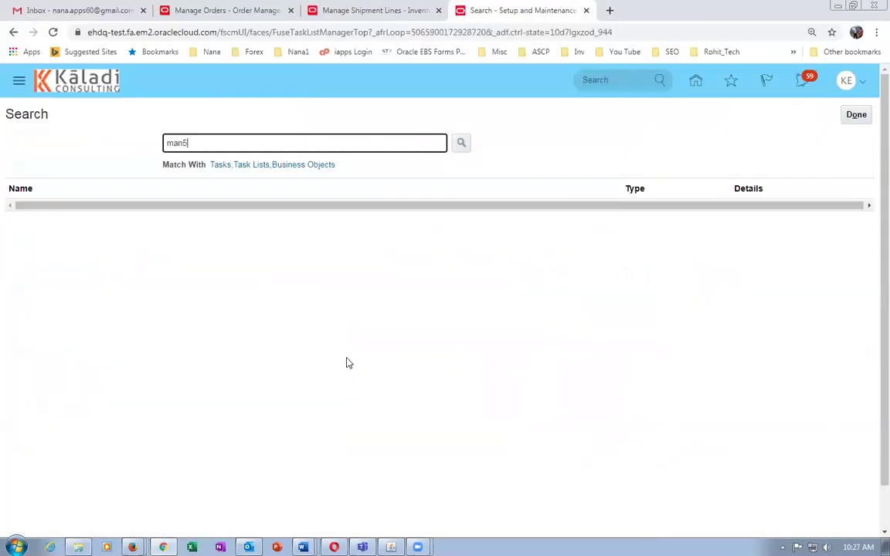
{"action": "key", "text": "BackSpace"}
{"action": "type", "text": "%re"}
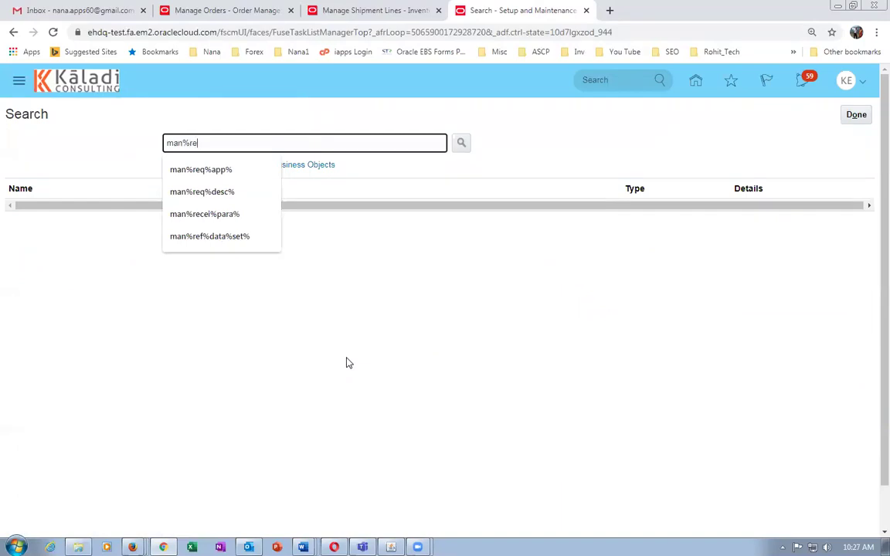
{"action": "type", "text": "l%seq%rule%"}
{"action": "key", "text": "Return"}
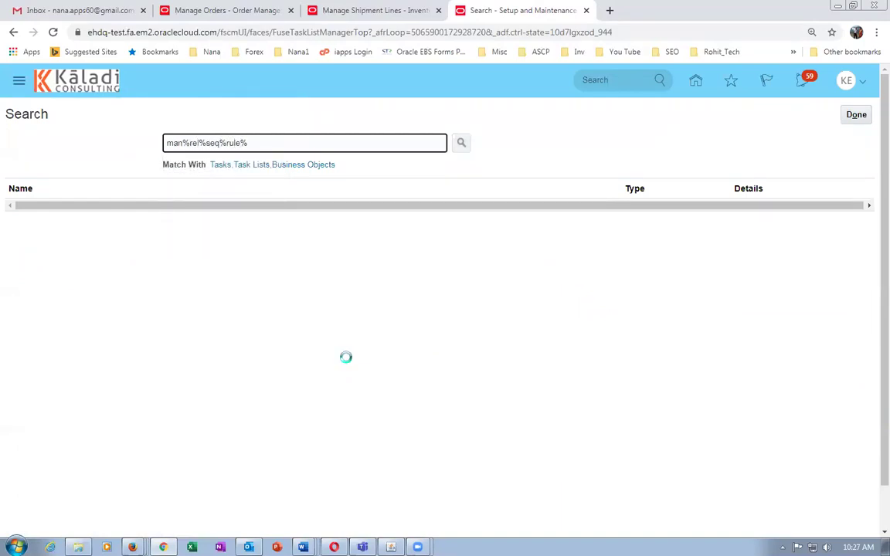
{"action": "left_click", "coordinate": [75, 209]}
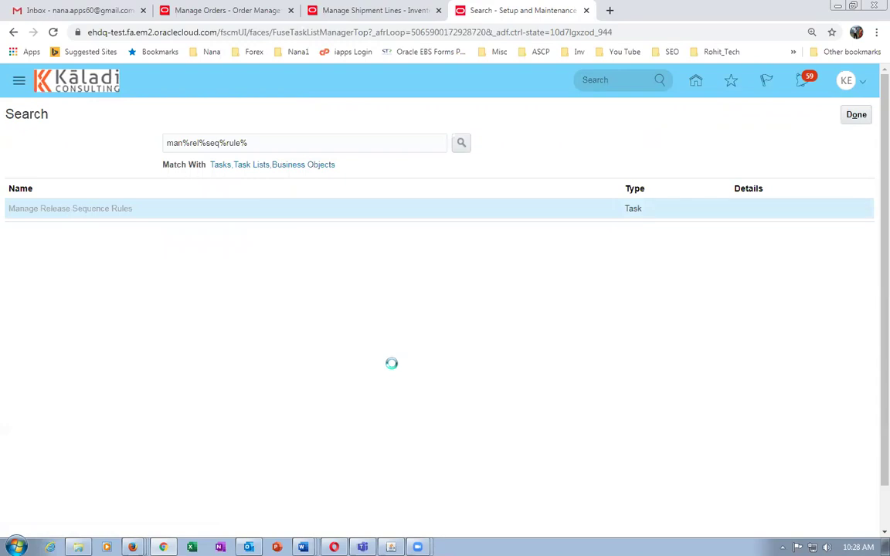
Switch to the Shipping_Rules document in Word and review the Prioritisation Zone's Release Sequence Rule and its sales order sort criterion.
{"action": "key", "text": "alt+Tab"}
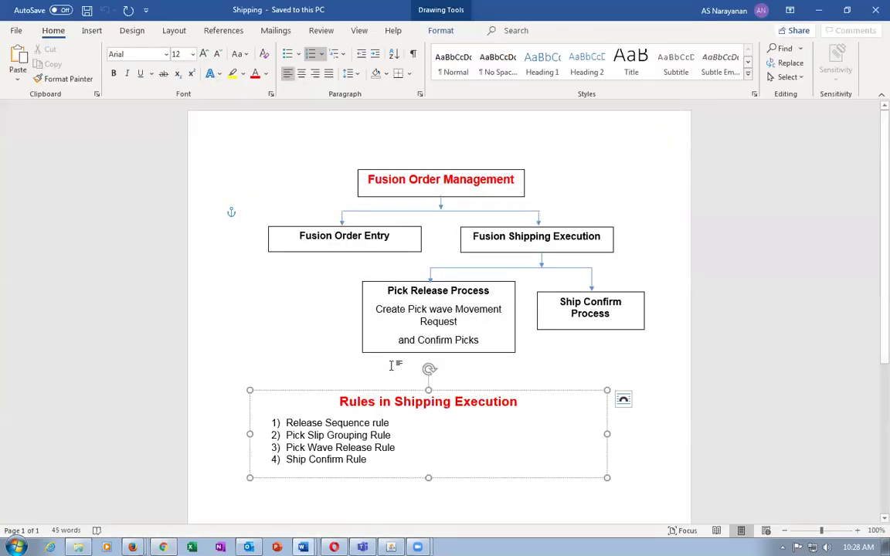
{"action": "key", "text": "alt+Tab"}
{"action": "key", "text": "alt+Tab"}
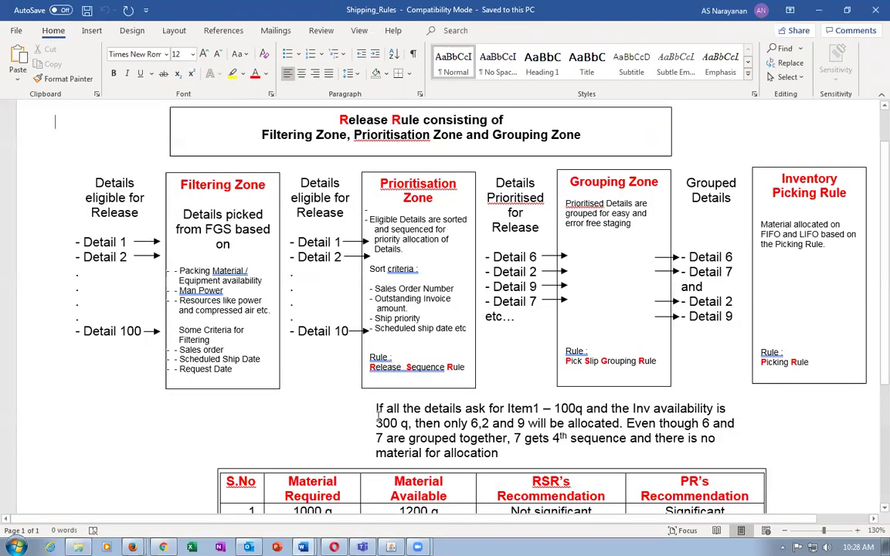
{"action": "left_click", "coordinate": [419, 358]}
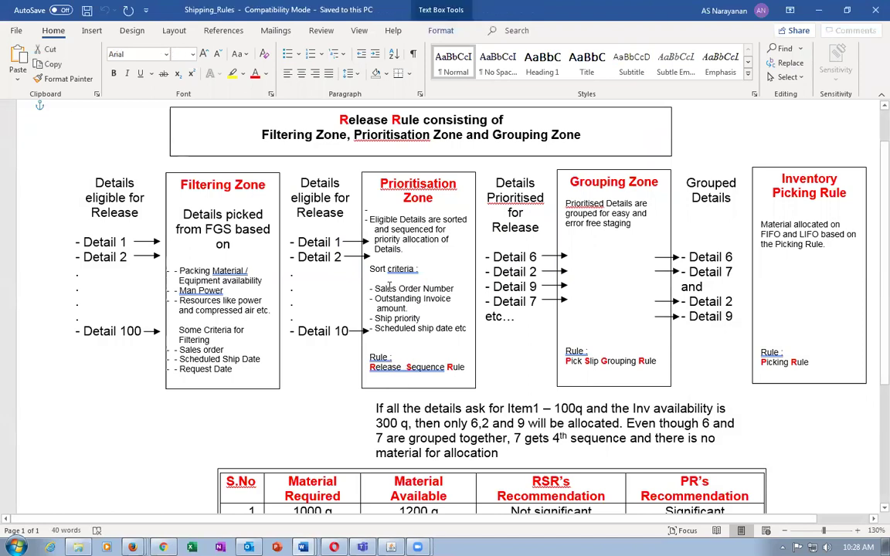
{"action": "left_click_drag", "start_coordinate": [375, 288], "coordinate": [422, 288]}
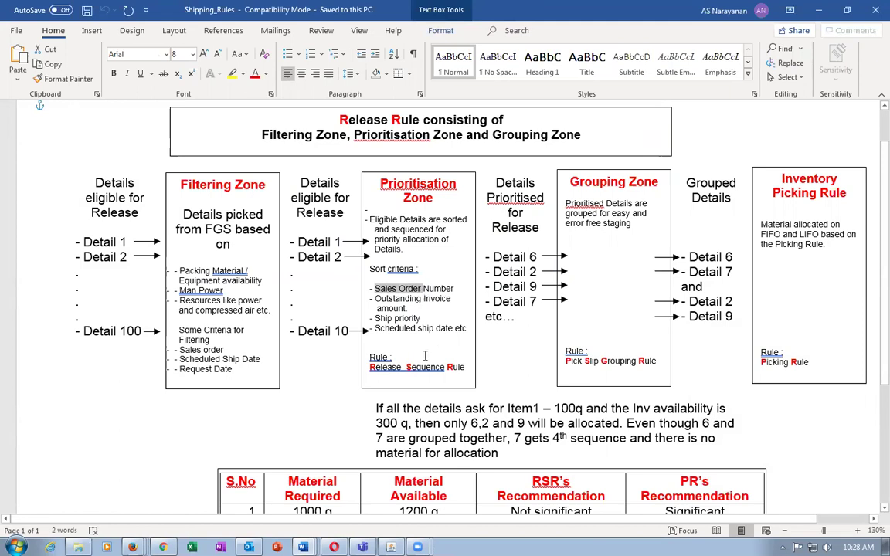
Back in Fusion in Chrome, create a release sequence rule named k99_RSR with Priority 1 set to Sales order, Ascending.
{"action": "key", "text": "alt+Tab"}
{"action": "key", "text": "alt+Tab"}
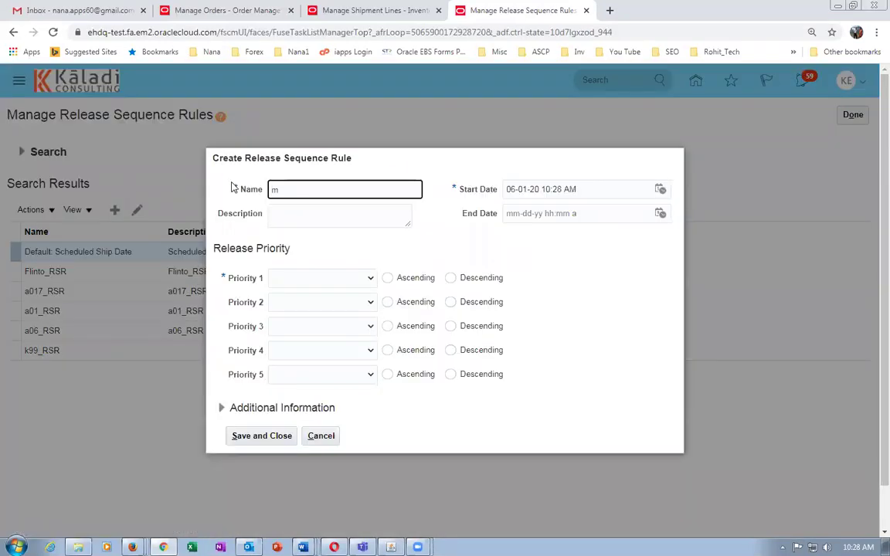
{"action": "key", "text": "BackSpace"}
{"action": "type", "text": "k99_RSR"}
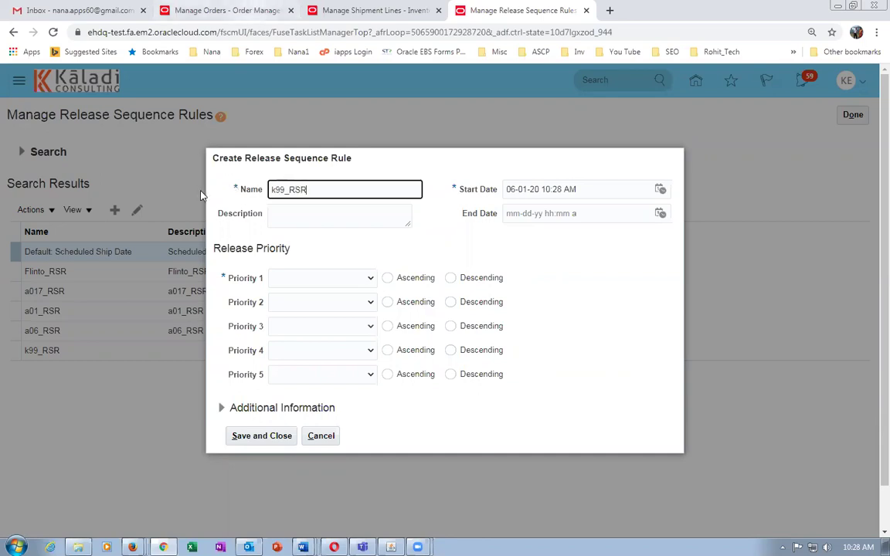
{"action": "left_click", "coordinate": [302, 282]}
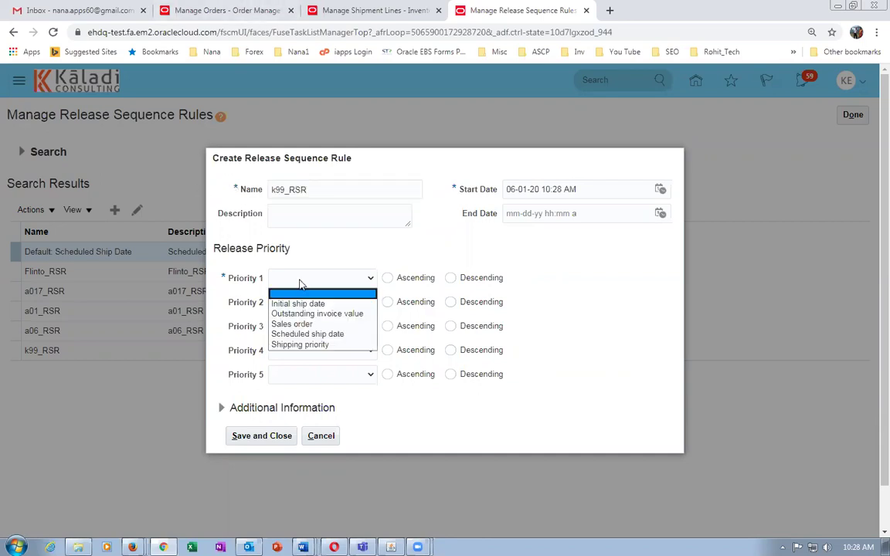
{"action": "left_click", "coordinate": [292, 323]}
{"action": "left_click", "coordinate": [388, 279]}
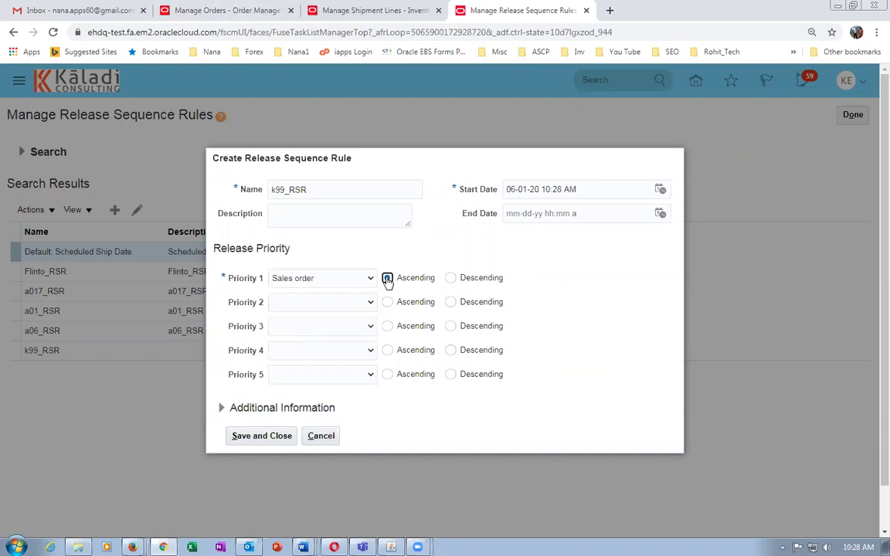
{"action": "left_click", "coordinate": [291, 304]}
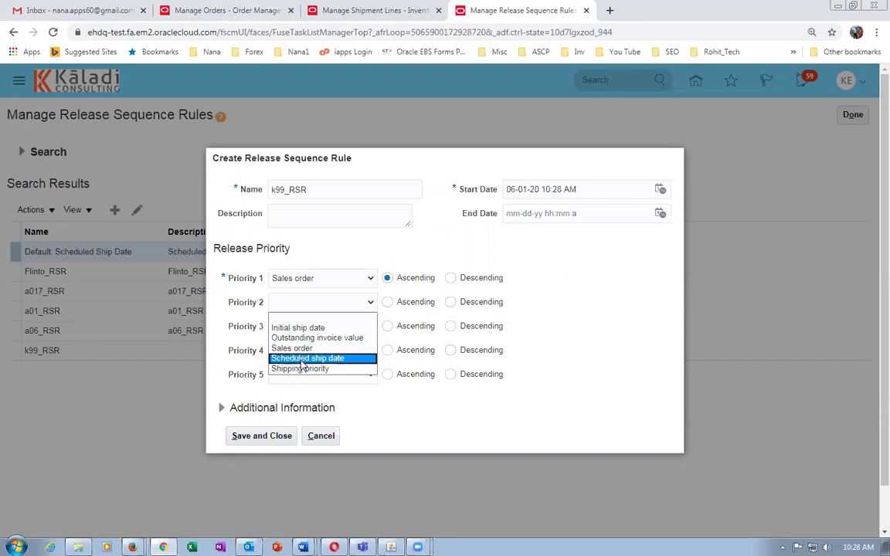
{"action": "left_click", "coordinate": [368, 302]}
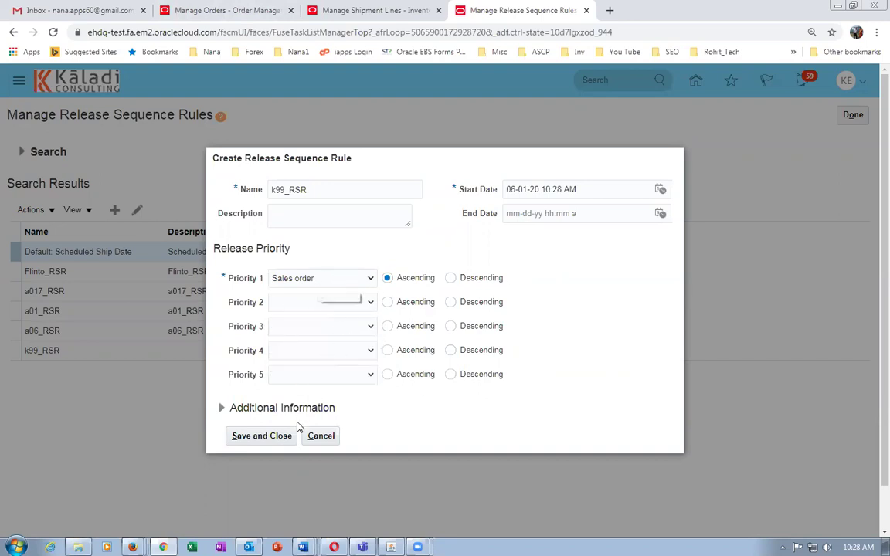
Rename the new release sequence rule k99_RSR_2 and save it.
{"action": "left_click", "coordinate": [265, 437]}
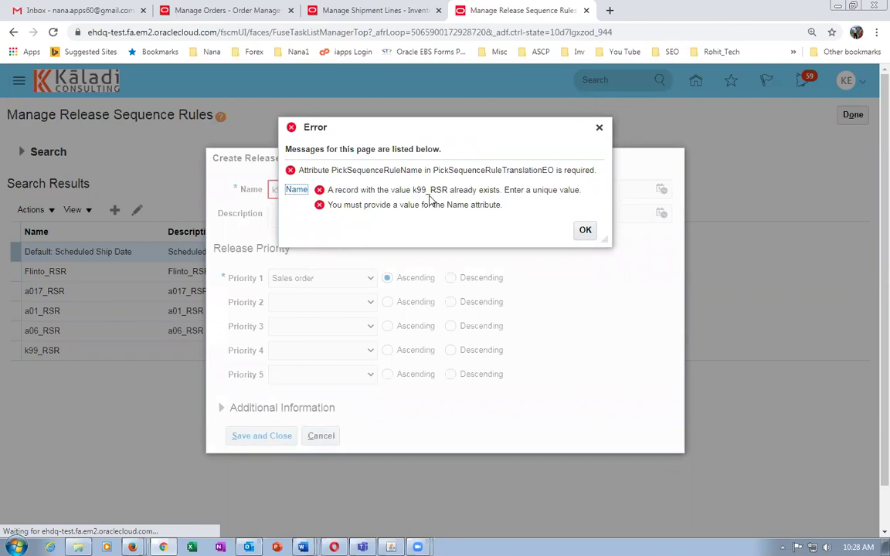
{"action": "left_click", "coordinate": [585, 230]}
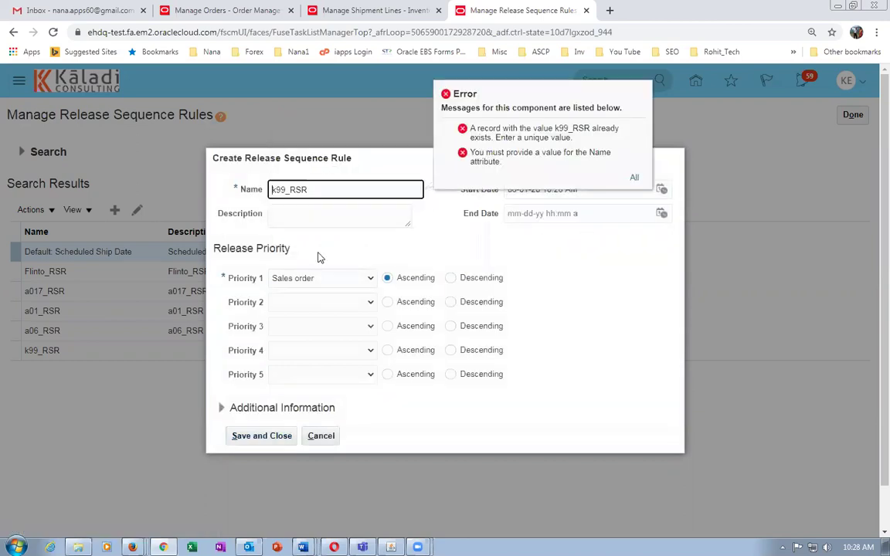
{"action": "left_click", "coordinate": [324, 189]}
{"action": "left_click", "coordinate": [241, 434]}
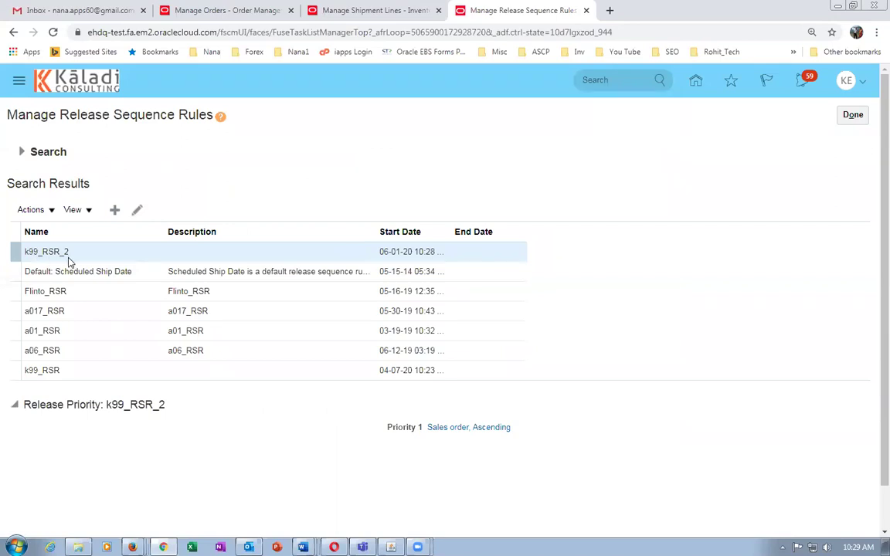
Switch to the Shipping_Rules document in Word and review the prioritisation sort criteria and the Grouping Zone's description and rule.
{"action": "key", "text": "alt+Tab"}
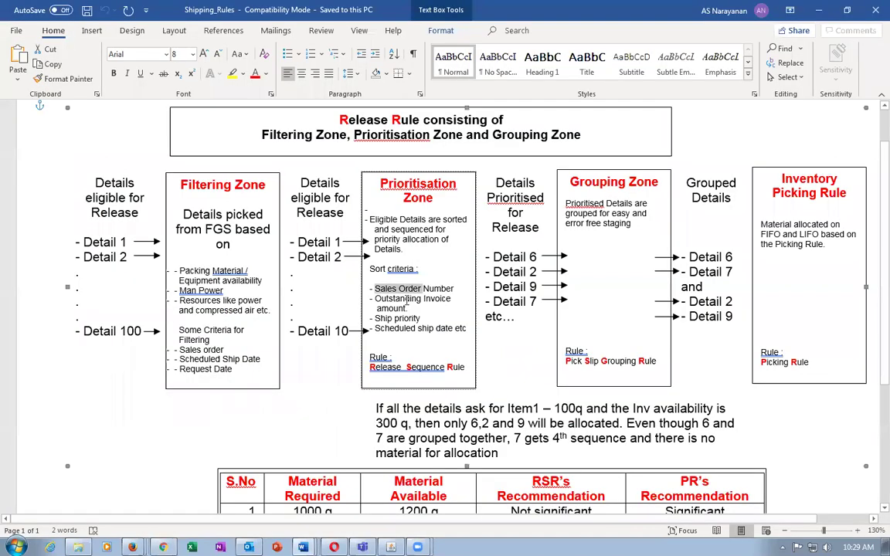
{"action": "left_click_drag", "start_coordinate": [398, 288], "coordinate": [420, 329]}
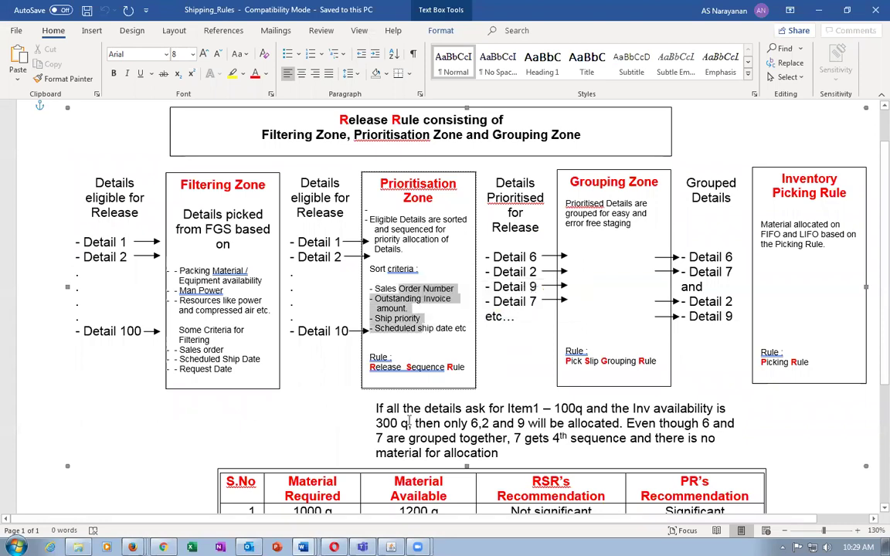
{"action": "left_click", "coordinate": [599, 361]}
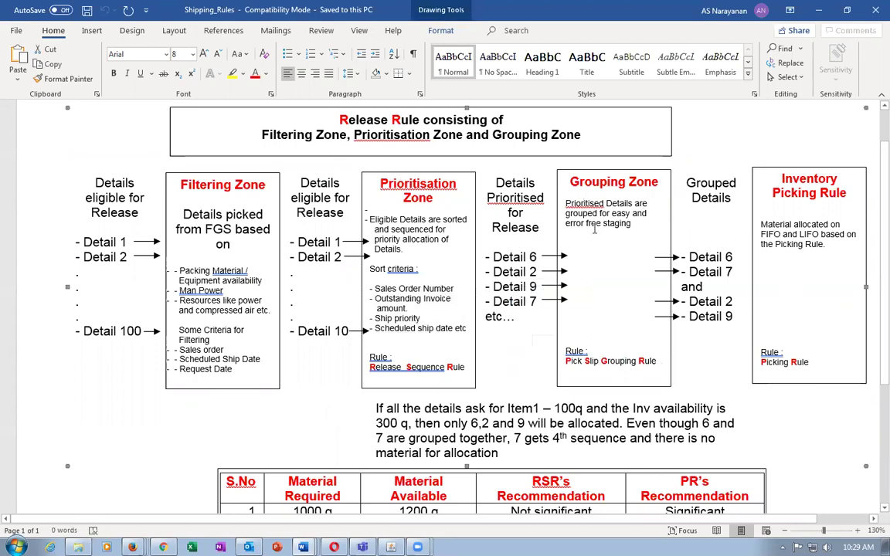
{"action": "left_click_drag", "start_coordinate": [584, 203], "coordinate": [594, 229]}
Return to Fusion in Chrome, close the release sequence rules, search for man%pick%slip%gr% and open Manage Pick Slip Grouping Rules.
{"action": "key", "text": "alt+Tab"}
{"action": "left_click", "coordinate": [851, 115]}
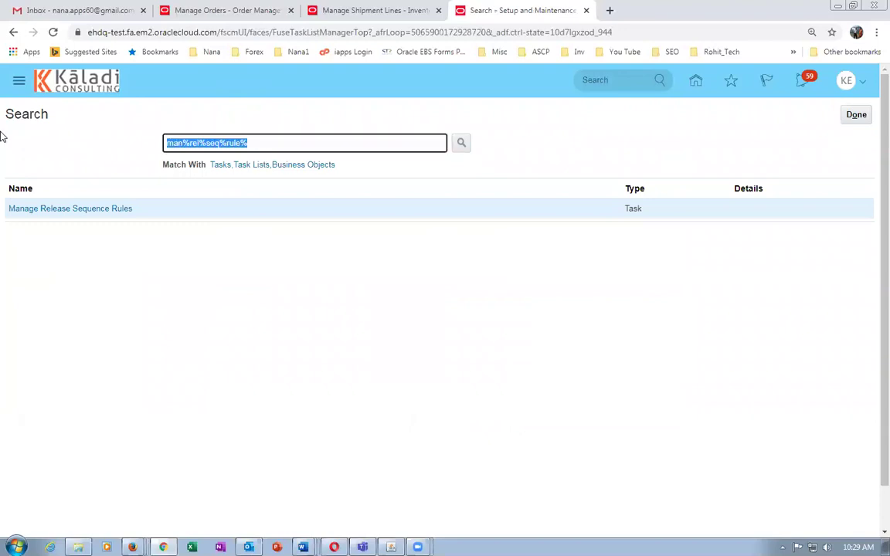
{"action": "type", "text": "man%"}
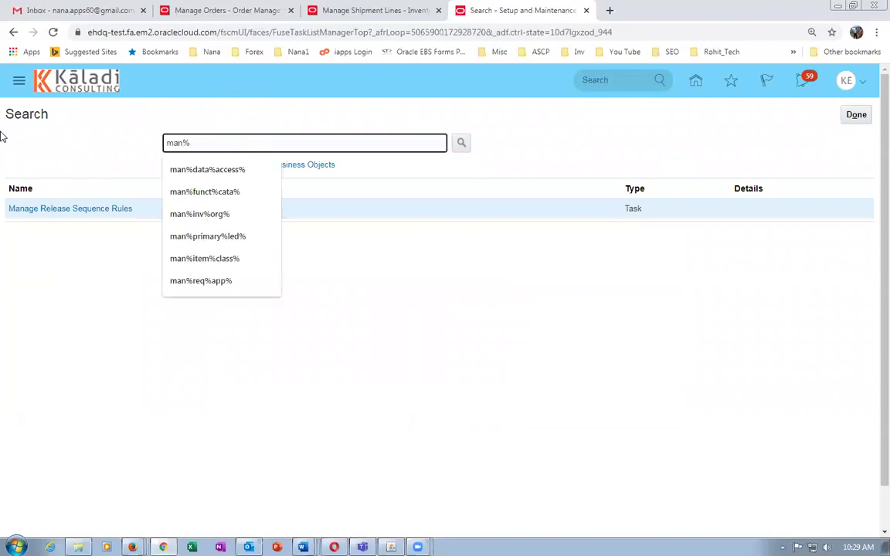
{"action": "type", "text": "pick%sl"}
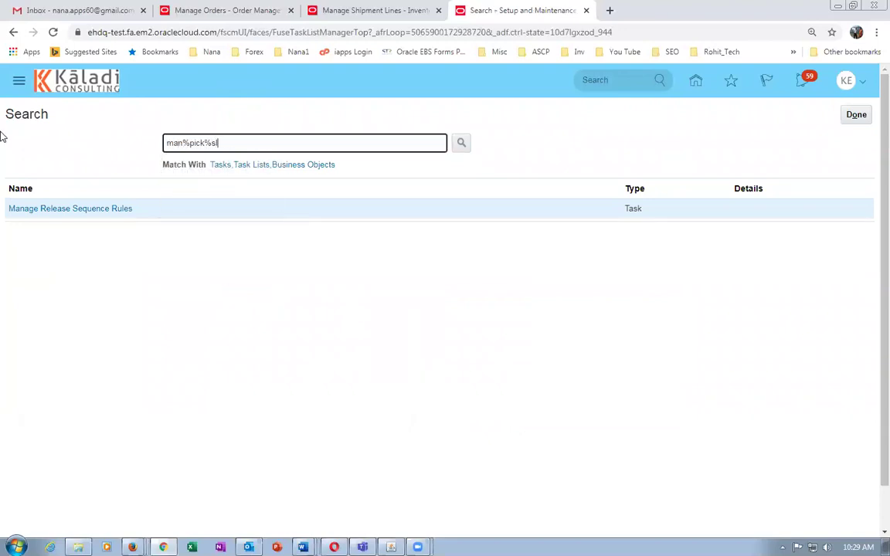
{"action": "type", "text": "ip%gr%"}
{"action": "key", "text": "Return"}
{"action": "left_click", "coordinate": [65, 210]}
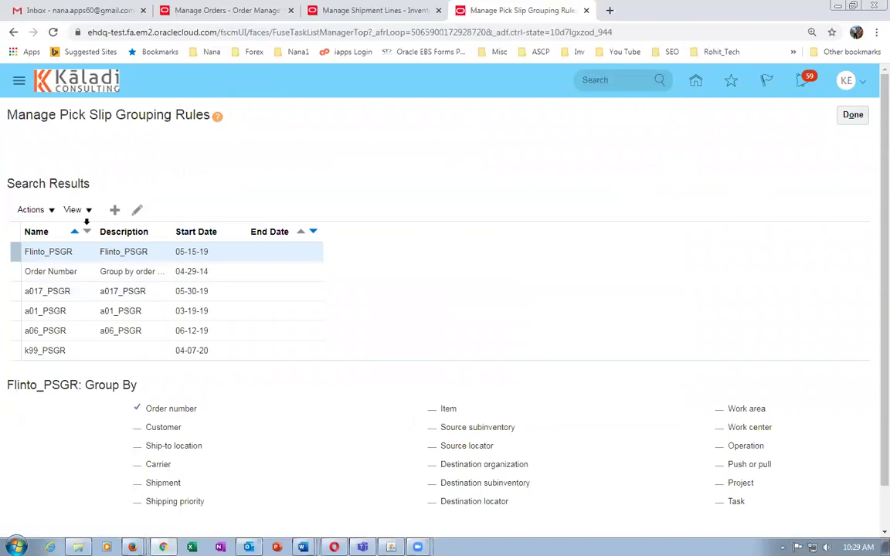
Create and save a pick slip grouping rule named k99_psgr_2 grouped by Order number, and leave the task page.
{"action": "left_click", "coordinate": [115, 210]}
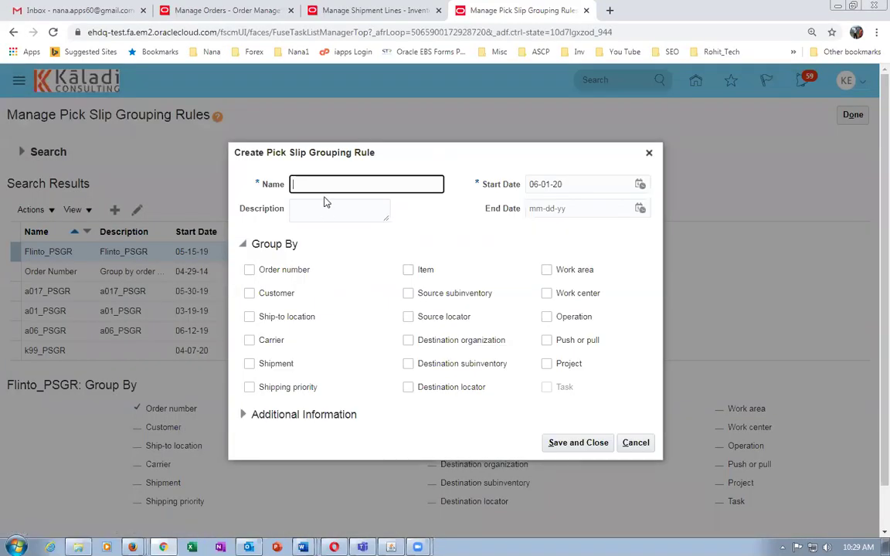
{"action": "type", "text": "k99_psgr_2"}
{"action": "left_click", "coordinate": [224, 238]}
{"action": "left_click", "coordinate": [248, 272]}
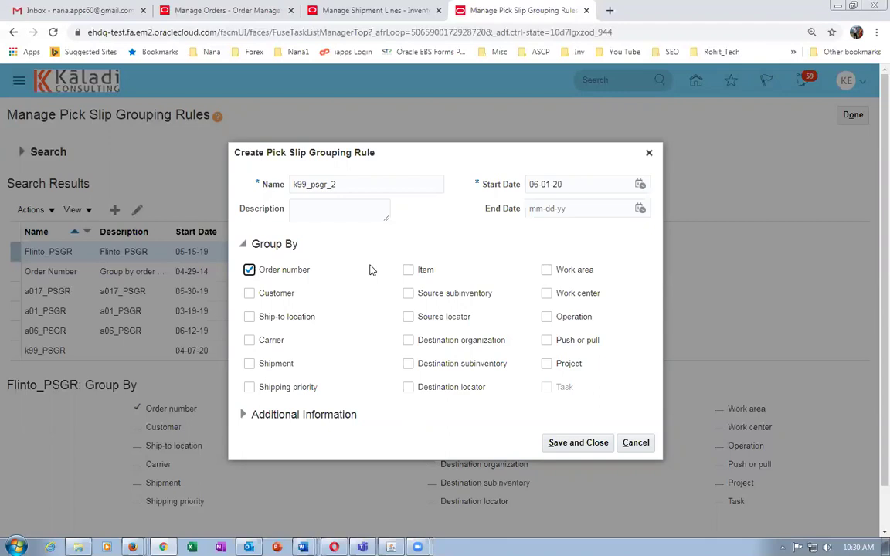
{"action": "left_click", "coordinate": [564, 442]}
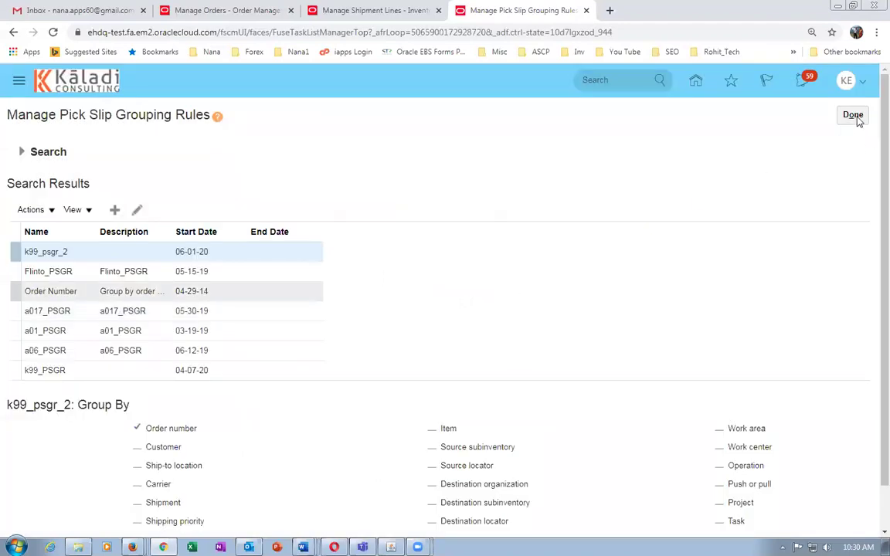
{"action": "left_click", "coordinate": [854, 117]}
Switch to the Shipping_Rules document in Word and compare the Pick Slip Grouping Rule with the Release Sequence Rule.
{"action": "key", "text": "alt+Tab"}
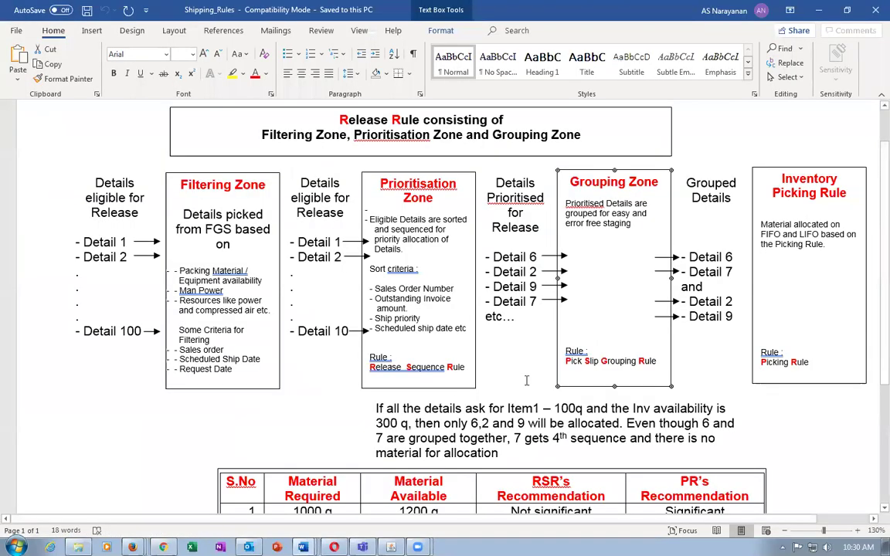
{"action": "left_click", "coordinate": [593, 362]}
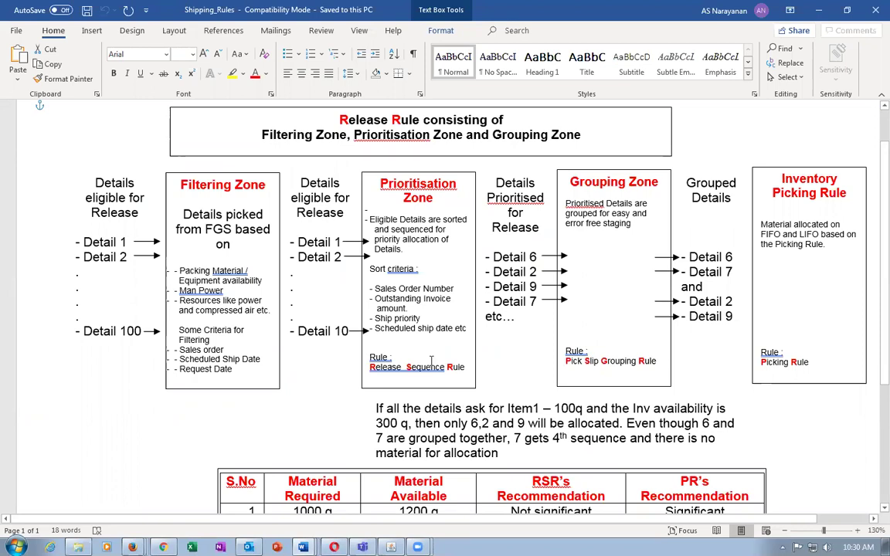
{"action": "left_click", "coordinate": [533, 332]}
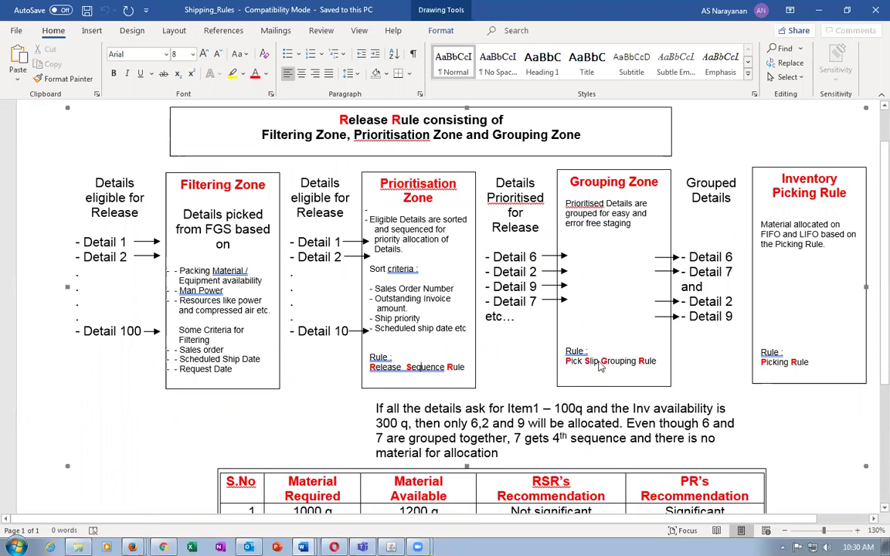
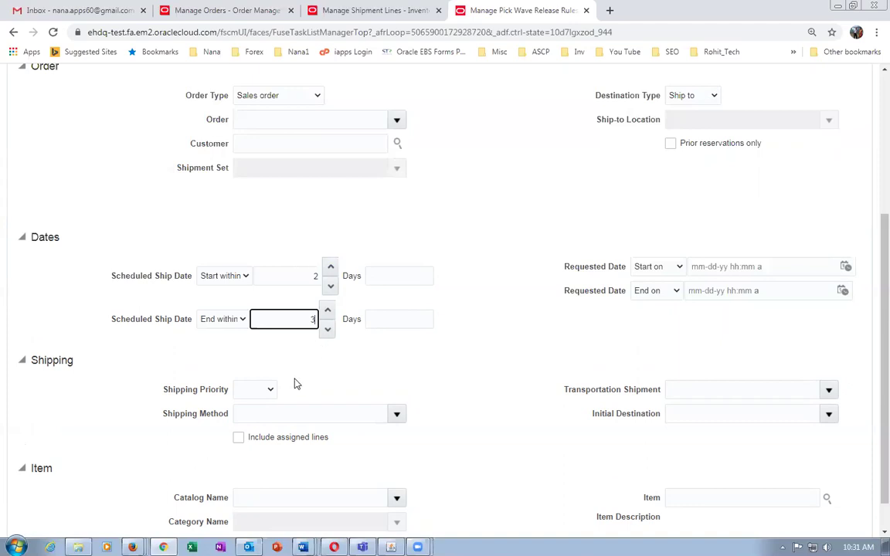
Set the rule's scheduled ship date criteria to Start on and End on.
{"action": "left_click", "coordinate": [314, 276]}
{"action": "left_click", "coordinate": [299, 319]}
{"action": "left_click", "coordinate": [209, 278]}
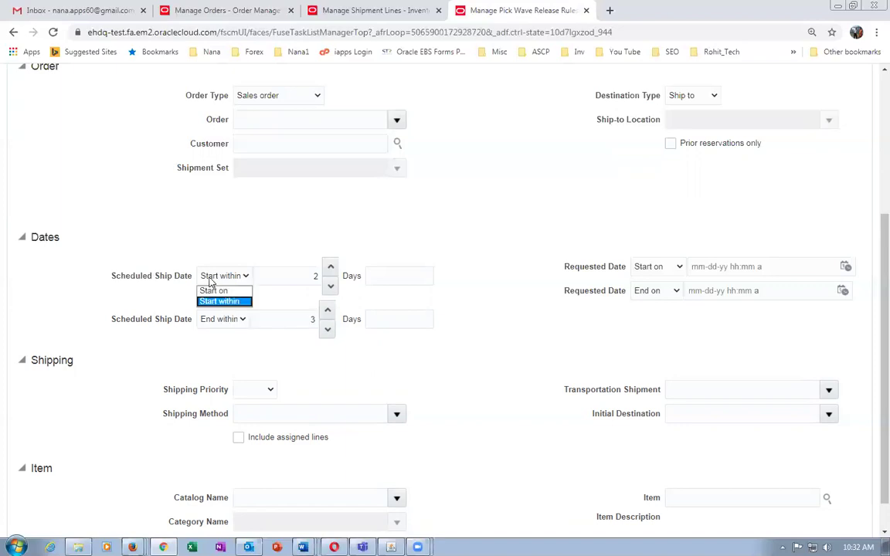
{"action": "left_click", "coordinate": [213, 290]}
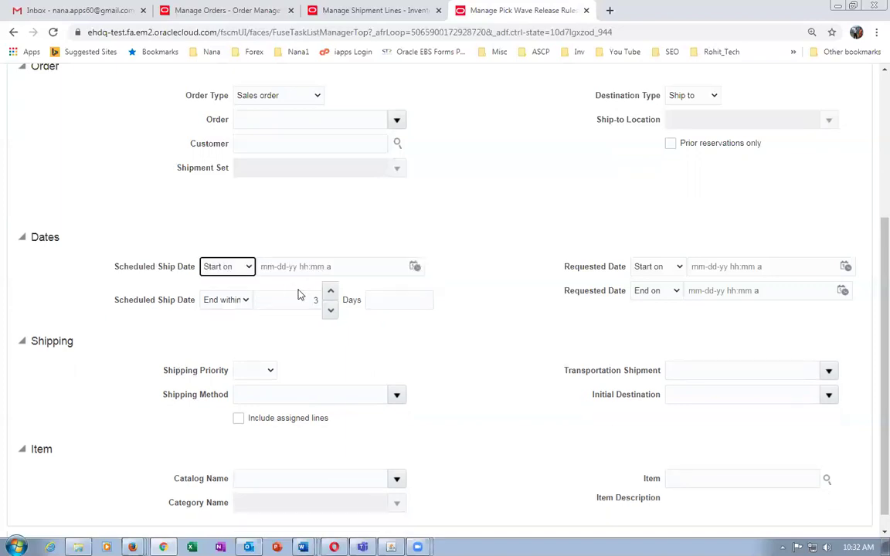
{"action": "left_click", "coordinate": [214, 300]}
{"action": "left_click", "coordinate": [220, 312]}
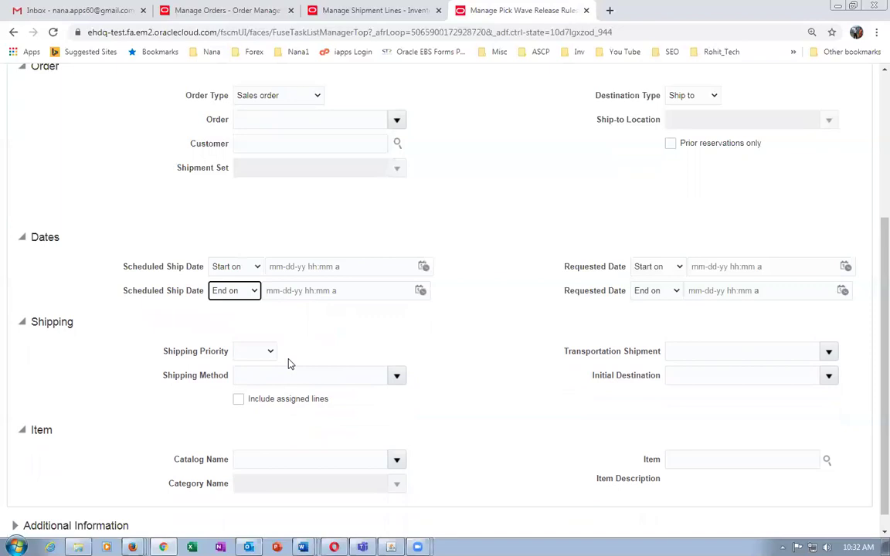
Review the Filtering Zone in the Shipping_Rules document in Word, return to Fusion in Chrome and check the scheduled ship date start choices.
{"action": "key", "text": "alt+Tab"}
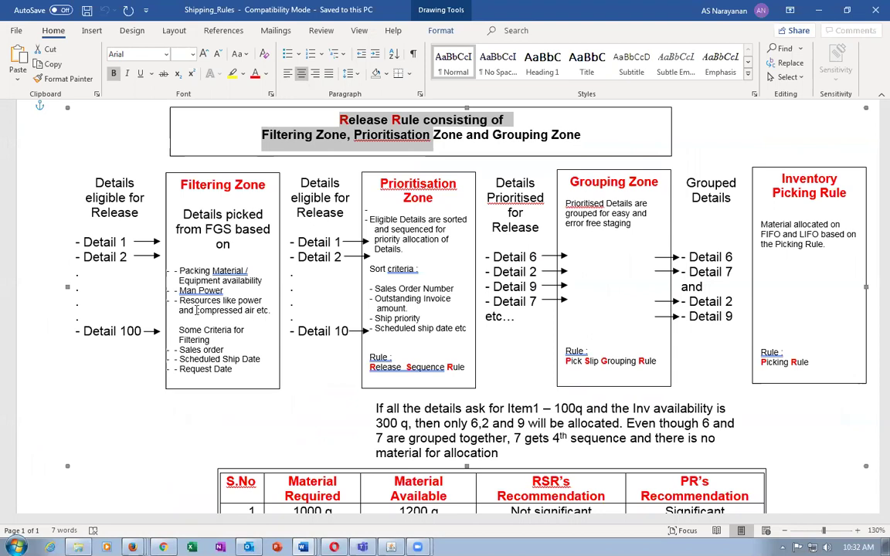
{"action": "key", "text": "alt+Tab"}
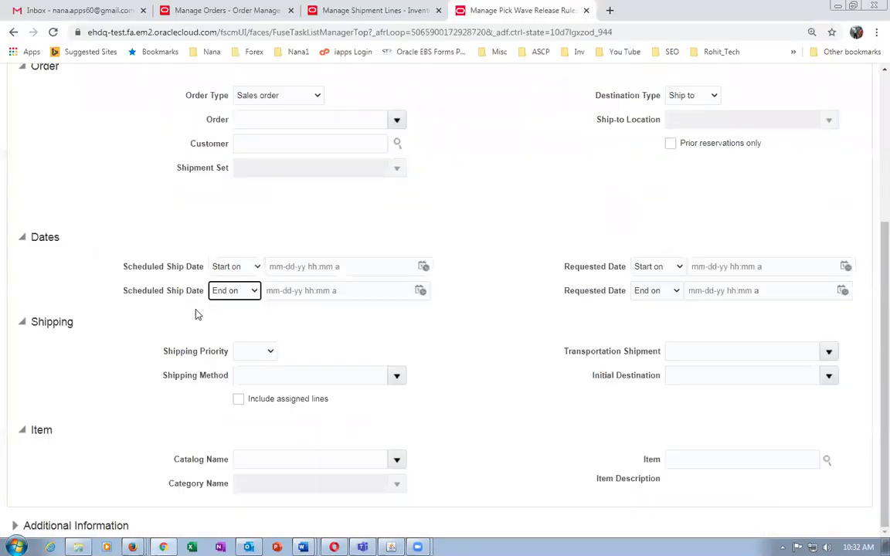
{"action": "left_click", "coordinate": [235, 267]}
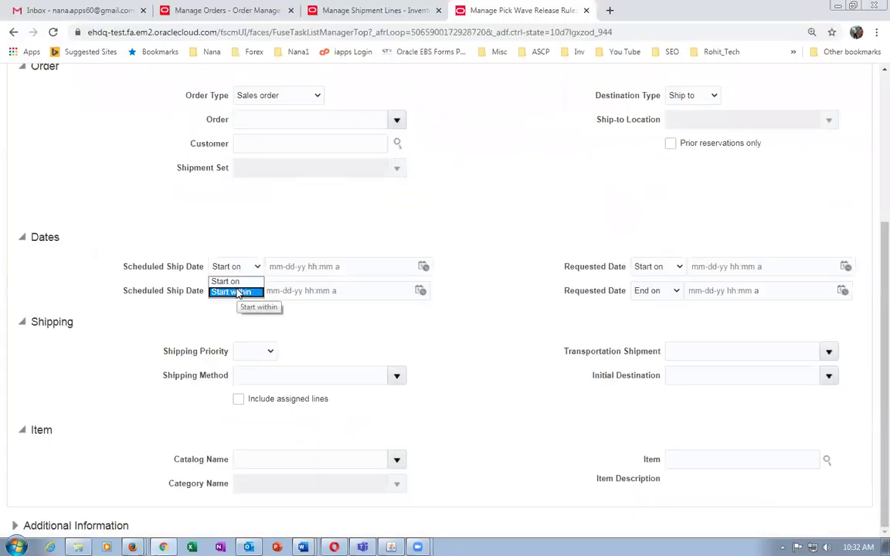
{"action": "left_click", "coordinate": [237, 233]}
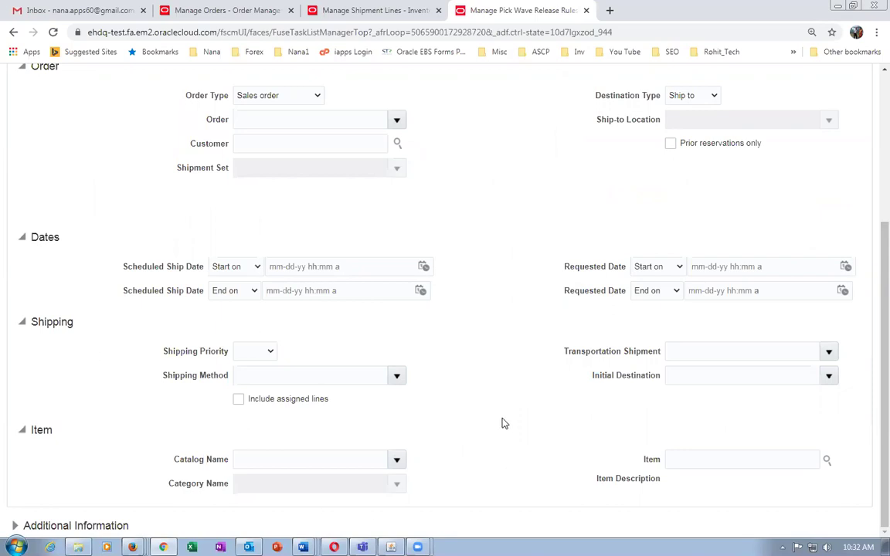
Show the pick wave release rule's Options, consulting the Pick Slip Grouping Rule in the Shipping_Rules document in Word before returning to Chrome.
{"action": "scroll", "coordinate": [502, 422], "scroll_direction": "up", "scroll_amount": 5}
{"action": "left_click", "coordinate": [106, 207]}
{"action": "key", "text": "alt+Tab"}
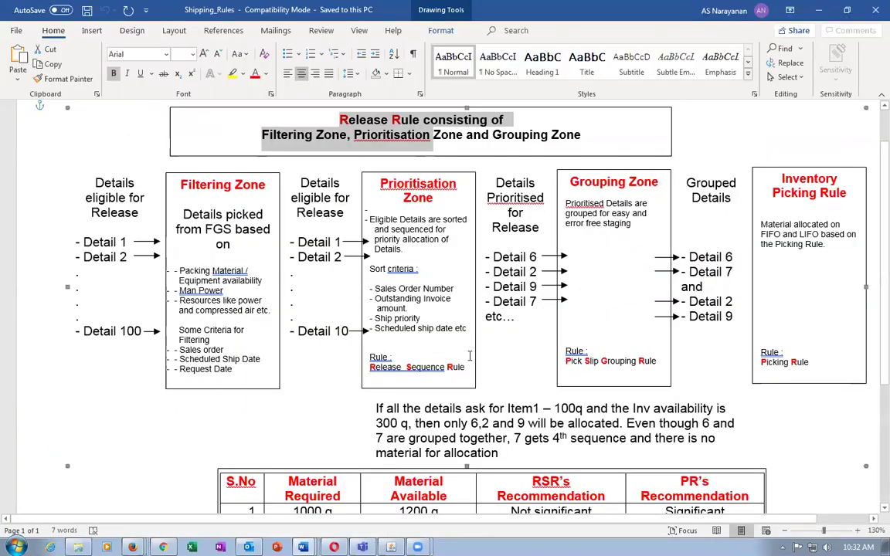
{"action": "left_click", "coordinate": [629, 363]}
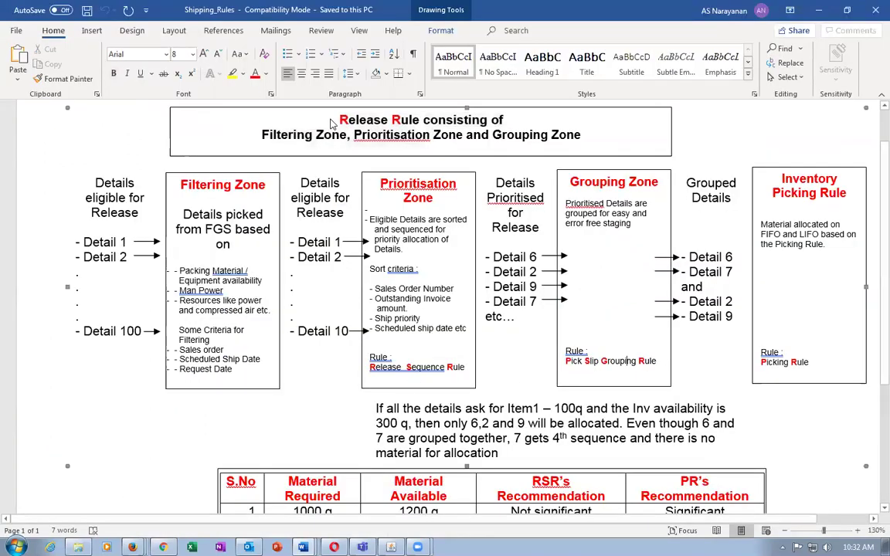
{"action": "key", "text": "alt+Tab"}
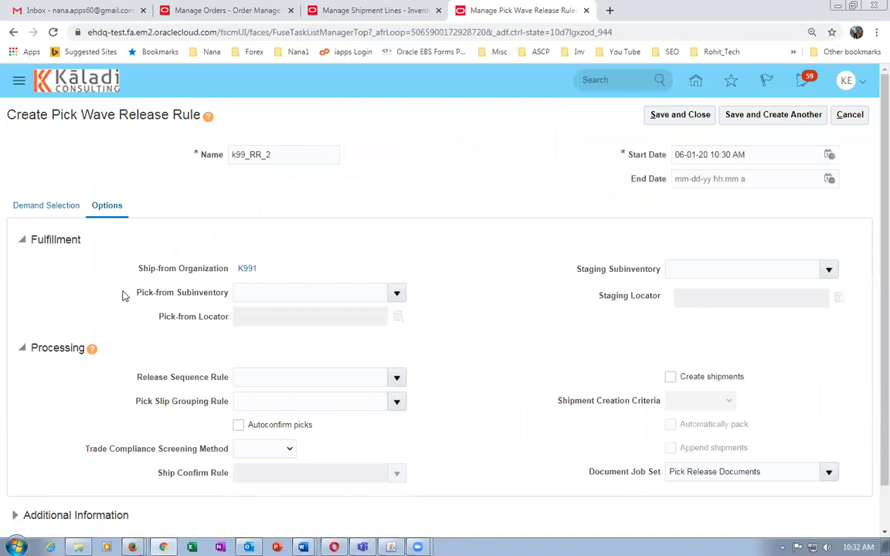
{"action": "left_click", "coordinate": [272, 294]}
Switch to the Shipping_Rules document in Word, review the Inventory Picking Rule's FIFO and LIFO allocation, and return to Fusion in Chrome.
{"action": "key", "text": "alt+Tab"}
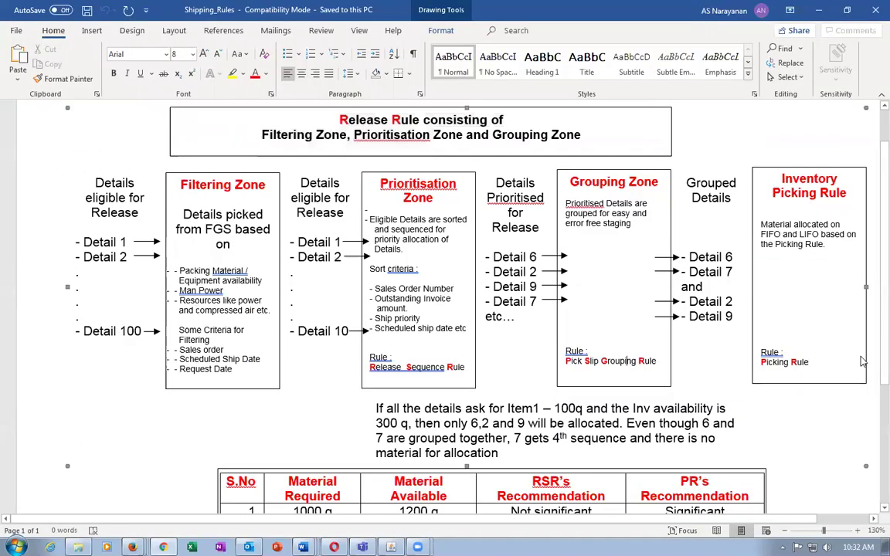
{"action": "triple_click", "coordinate": [805, 362]}
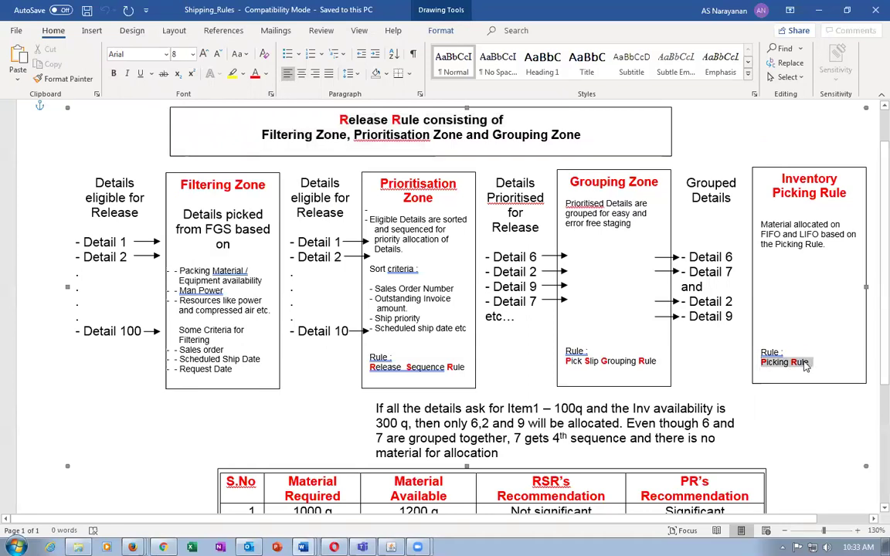
{"action": "double_click", "coordinate": [769, 234]}
{"action": "key", "text": "alt+Tab"}
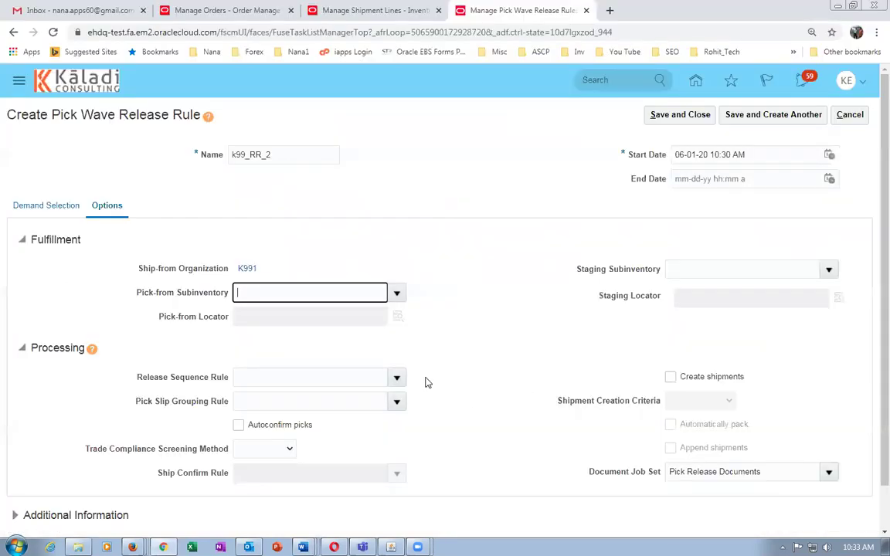
Search the release sequence rules for k99 and assign k99_RSR_2 to the pick wave release rule.
{"action": "scroll", "coordinate": [367, 354], "scroll_direction": "down", "scroll_amount": 1}
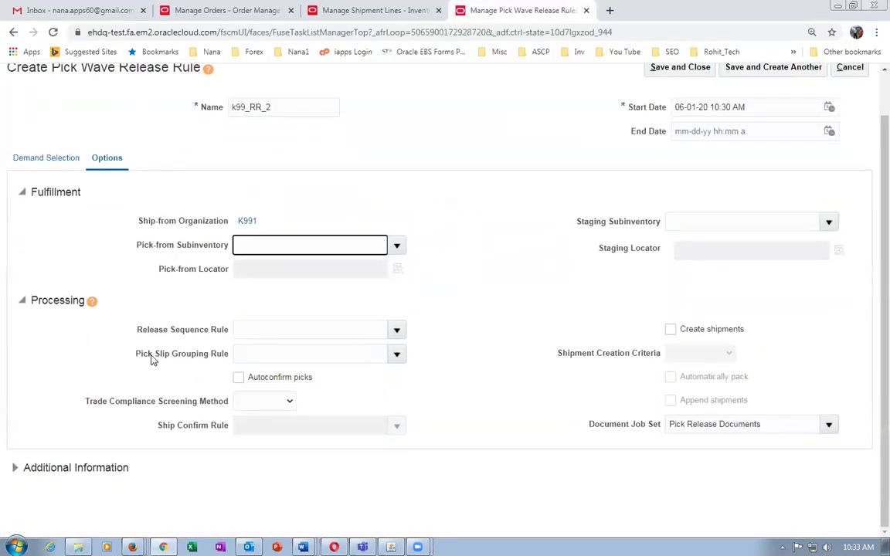
{"action": "left_click", "coordinate": [237, 330]}
{"action": "type", "text": "k"}
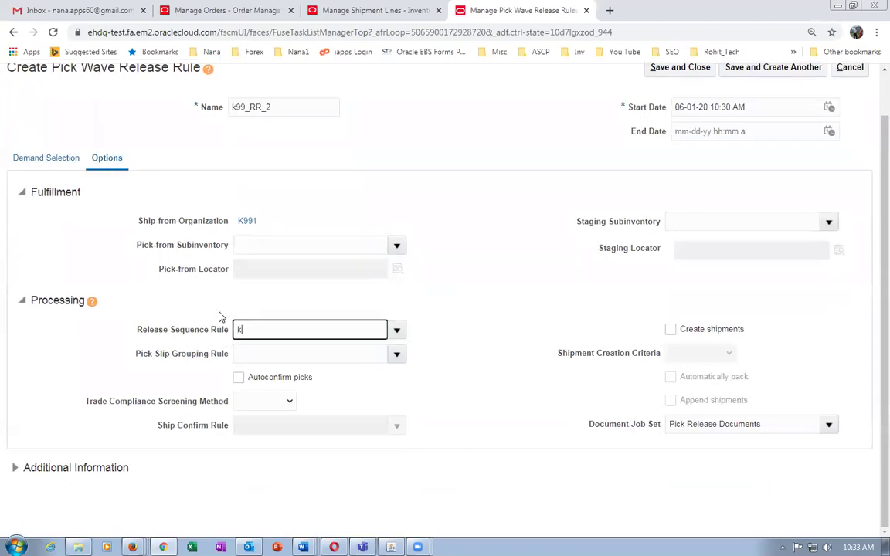
{"action": "type", "text": "99"}
{"action": "key", "text": "Tab"}
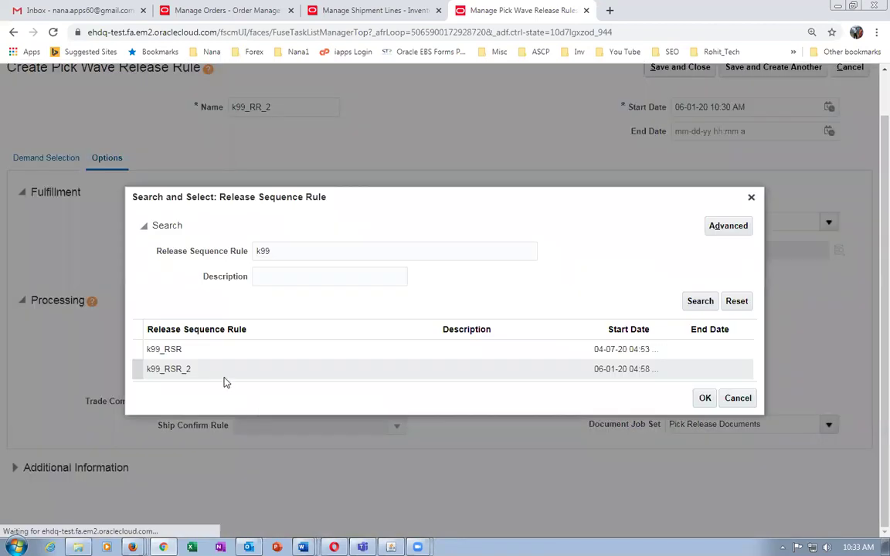
{"action": "left_click", "coordinate": [223, 377]}
{"action": "left_click", "coordinate": [701, 397]}
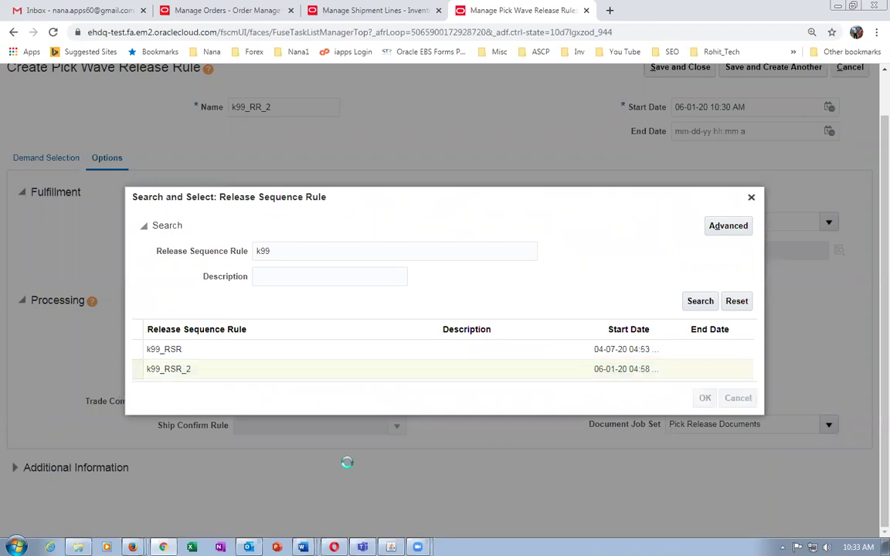
Search the pick slip grouping rules for k99 and assign k99_psgr_2 to the pick wave release rule.
{"action": "left_click", "coordinate": [258, 351]}
{"action": "type", "text": "k99"}
{"action": "key", "text": "Tab"}
{"action": "left_click", "coordinate": [287, 372]}
{"action": "left_click", "coordinate": [704, 398]}
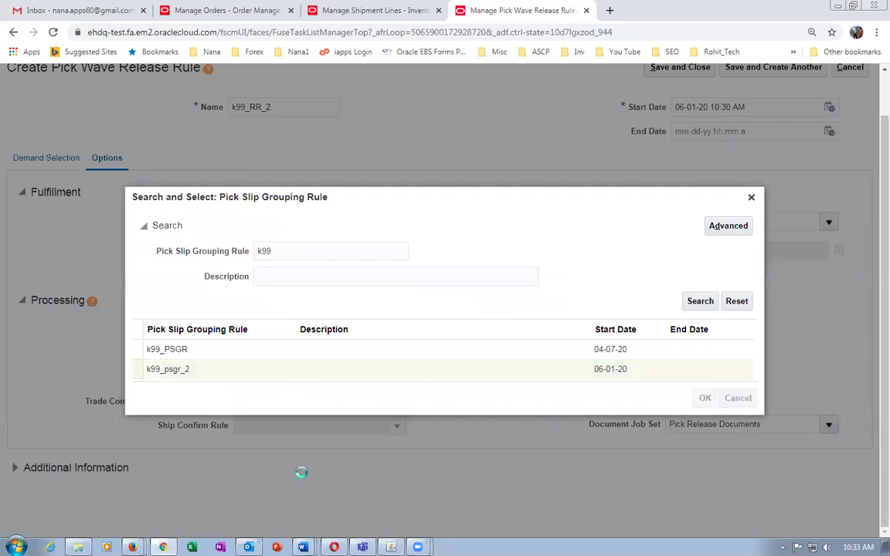
Switch to the Shipping document in Word, review the Pick Release Process and its pick confirmation, and return to Fusion in Chrome.
{"action": "key", "text": "alt+Tab"}
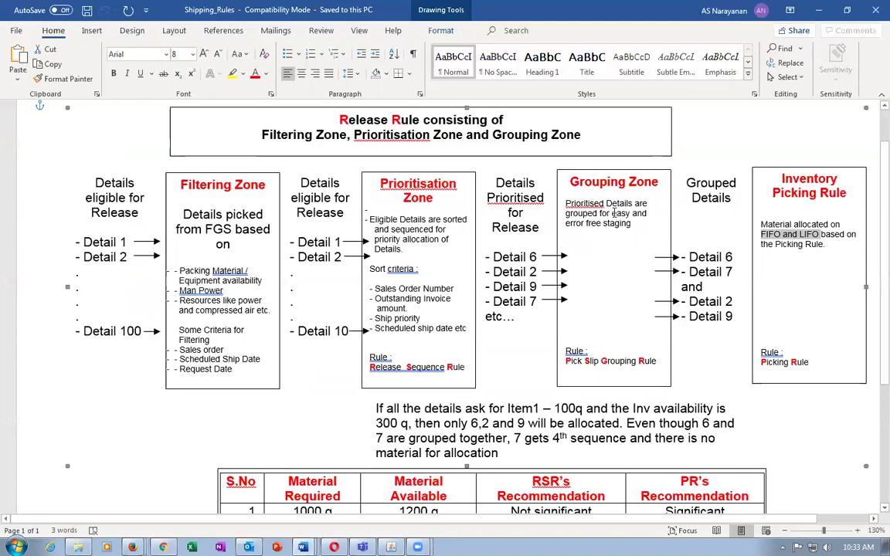
{"action": "key", "text": "alt+Tab"}
{"action": "key", "text": "Tab"}
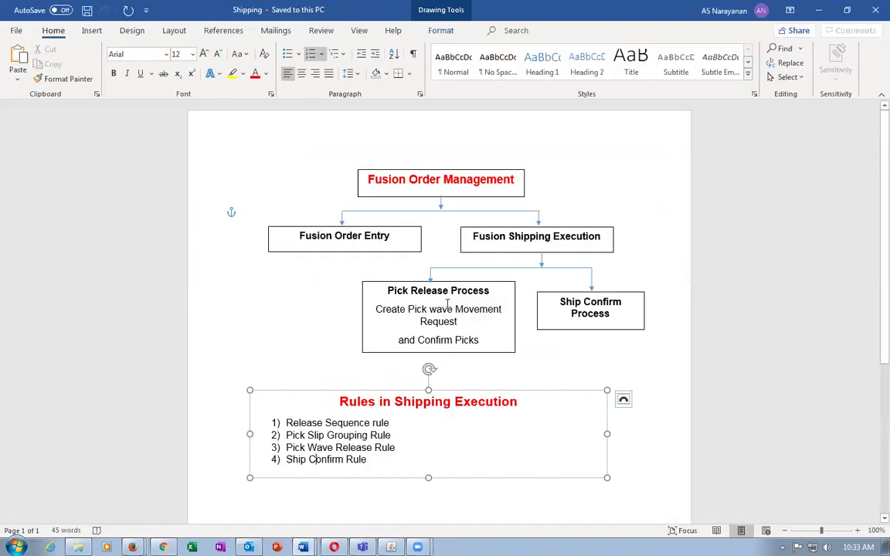
{"action": "left_click", "coordinate": [386, 308]}
{"action": "left_click_drag", "start_coordinate": [399, 339], "coordinate": [484, 341]}
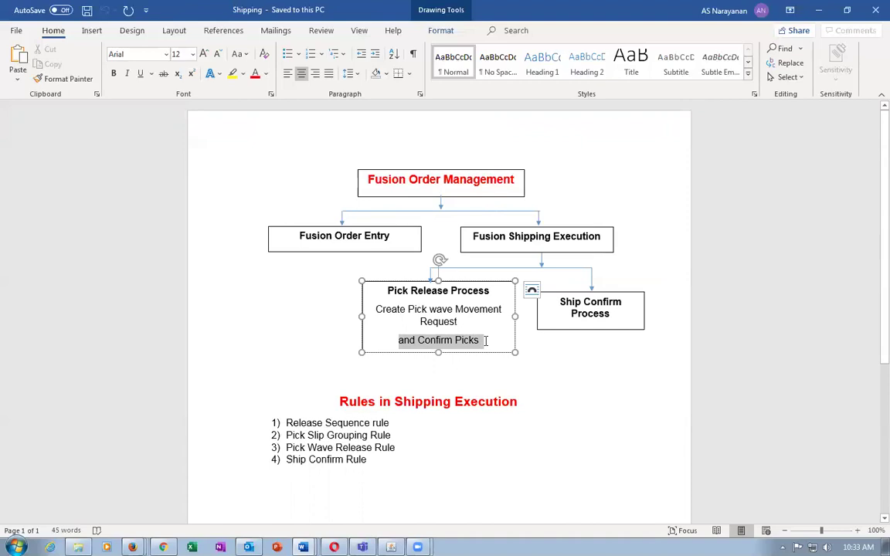
{"action": "key", "text": "alt+Tab"}
{"action": "key", "text": "Tab"}
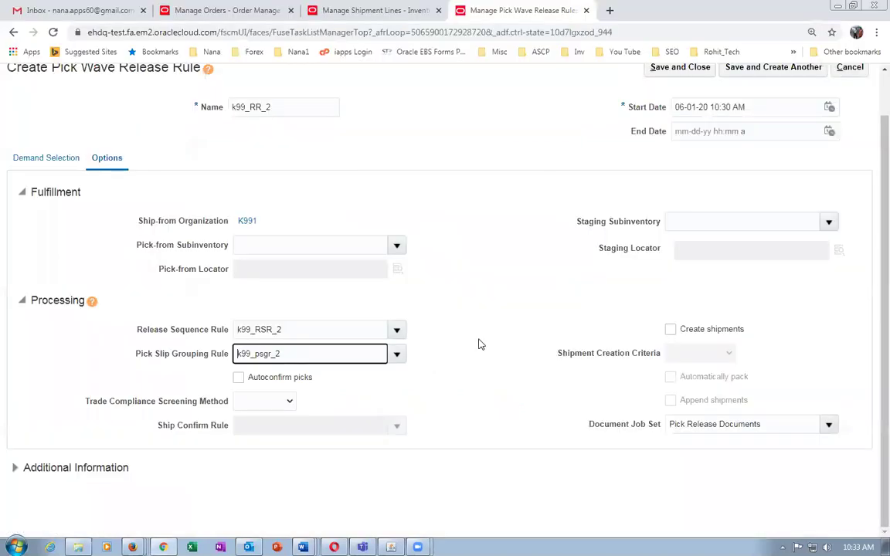
Enable Autoconfirm picks and set the staging subinventory to k991_sub2.
{"action": "left_click", "coordinate": [238, 377]}
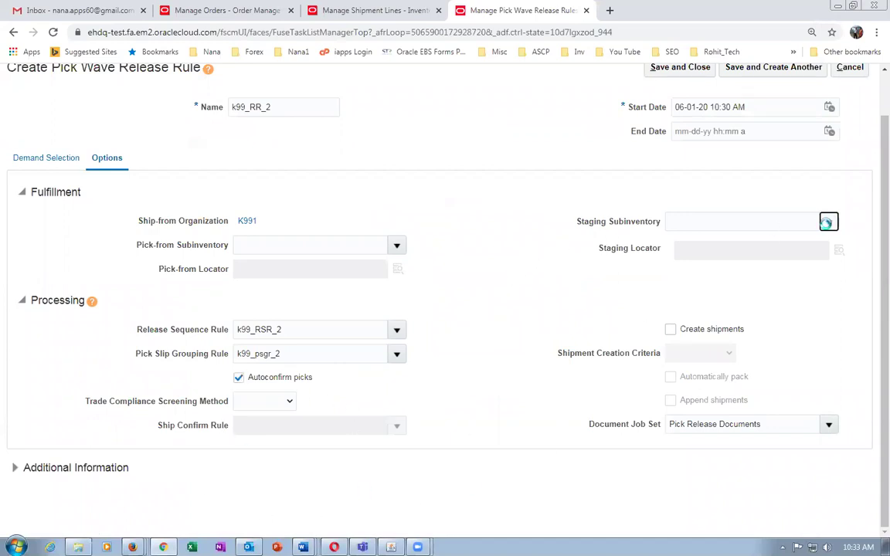
{"action": "left_click", "coordinate": [828, 222]}
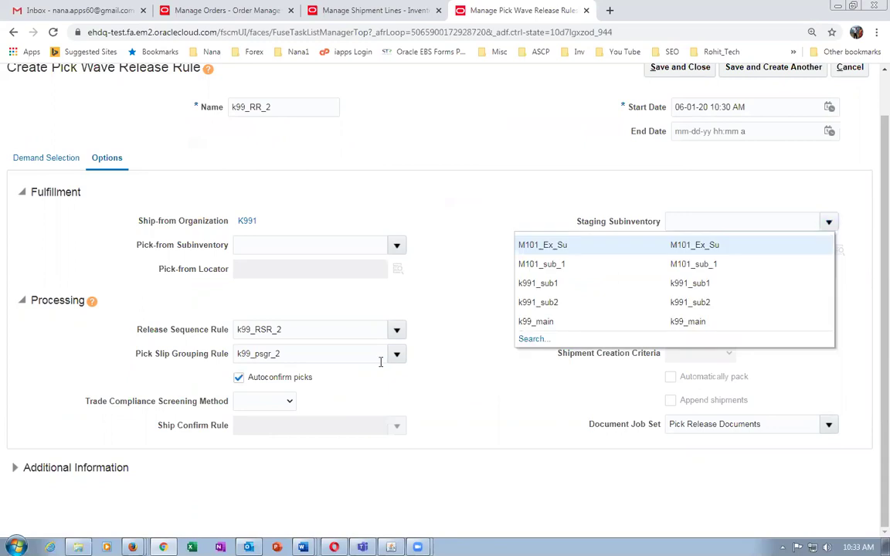
{"action": "left_click", "coordinate": [541, 302]}
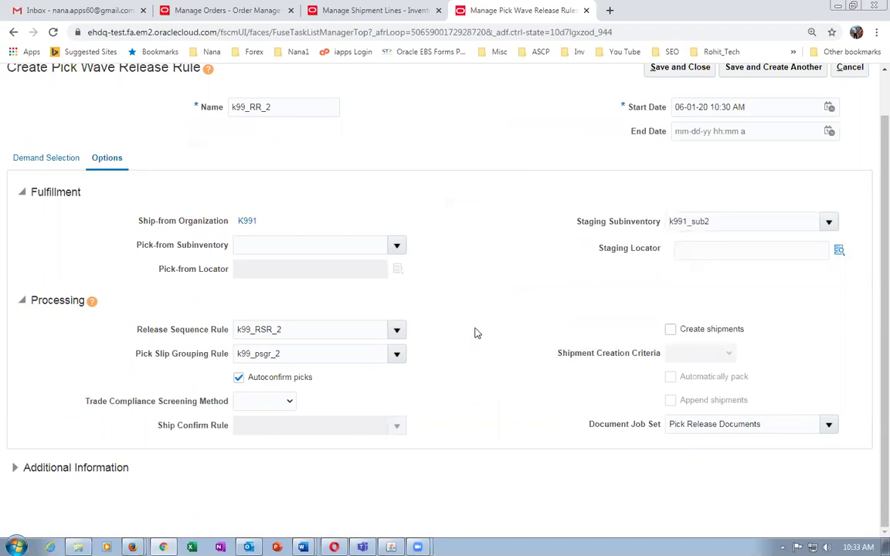
Enable Create shipments and set the shipment creation criteria to Across orders.
{"action": "left_click", "coordinate": [670, 330]}
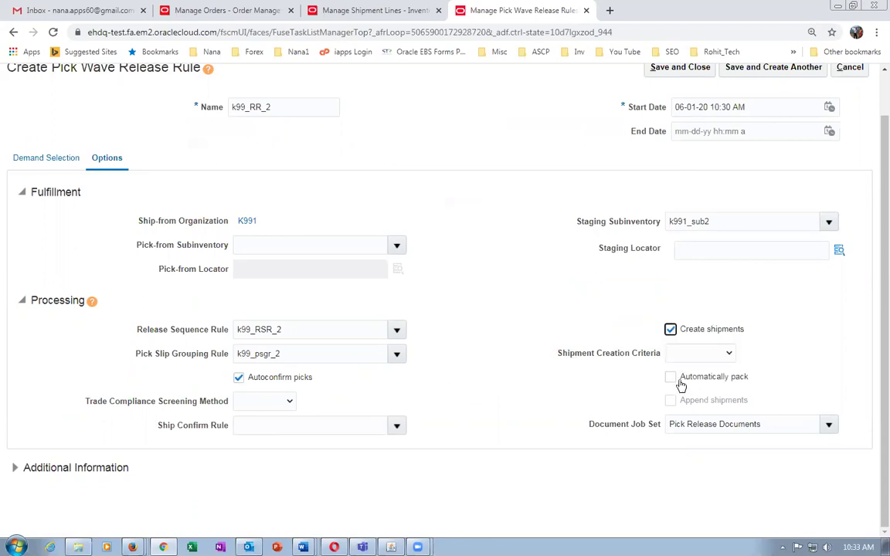
{"action": "left_click", "coordinate": [699, 353]}
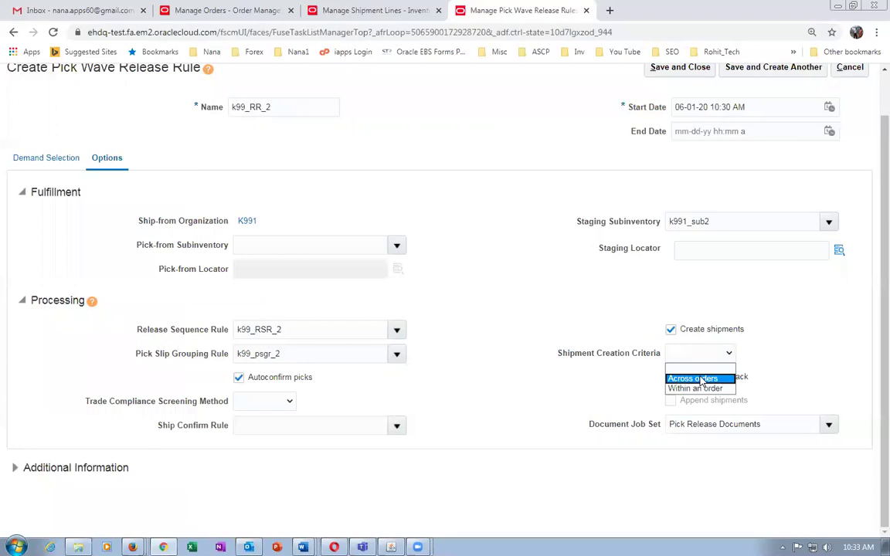
{"action": "left_click", "coordinate": [700, 379]}
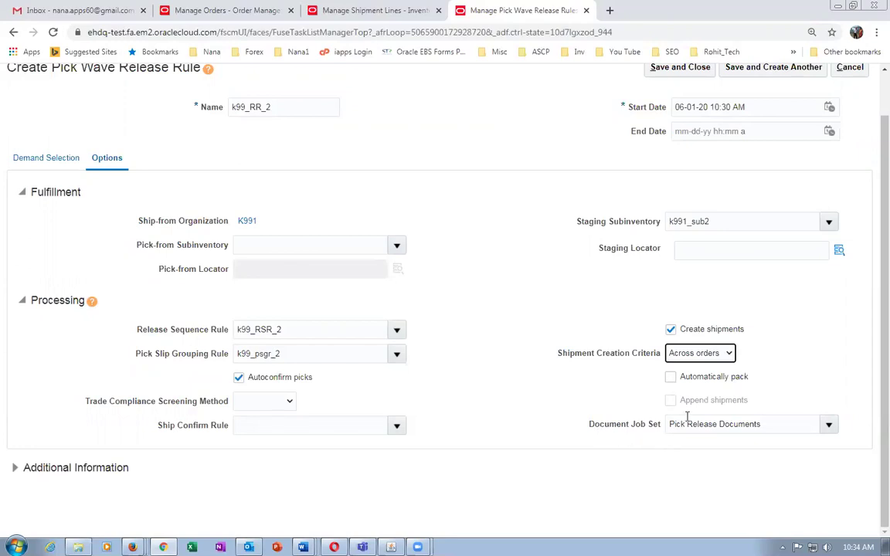
Examine the Document Job Set assigned to the pick wave release rule.
{"action": "left_click_drag", "start_coordinate": [764, 423], "coordinate": [671, 424]}
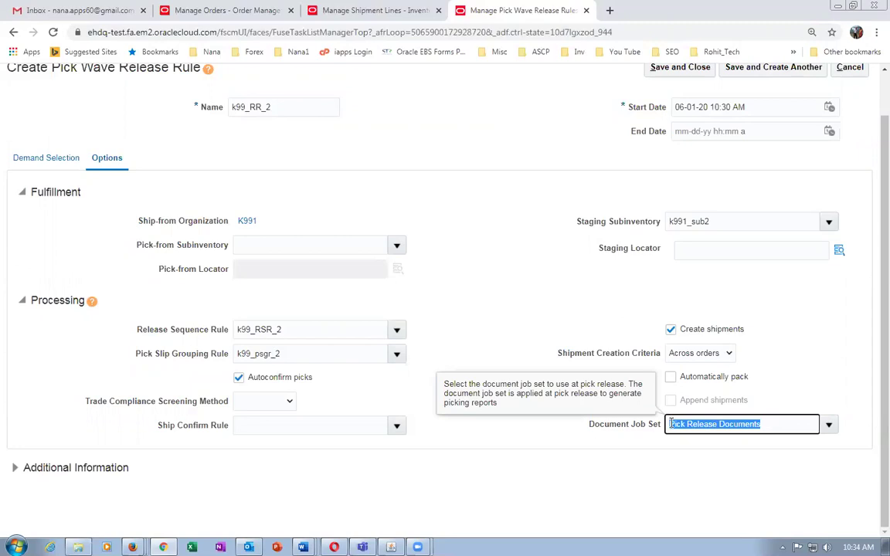
{"action": "left_click_drag", "start_coordinate": [672, 423], "coordinate": [694, 422]}
{"action": "left_click", "coordinate": [689, 478]}
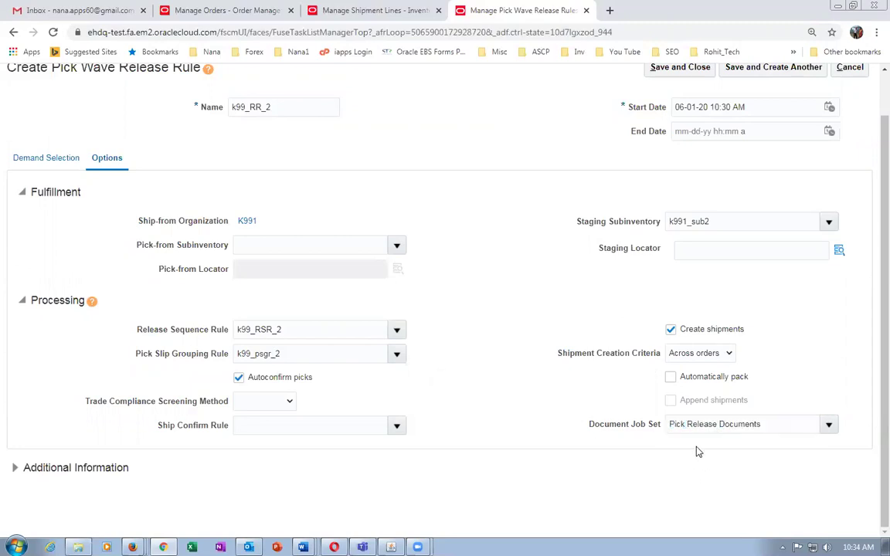
{"action": "left_click_drag", "start_coordinate": [769, 426], "coordinate": [672, 426]}
{"action": "left_click", "coordinate": [711, 502]}
{"action": "left_click_drag", "start_coordinate": [765, 424], "coordinate": [700, 426]}
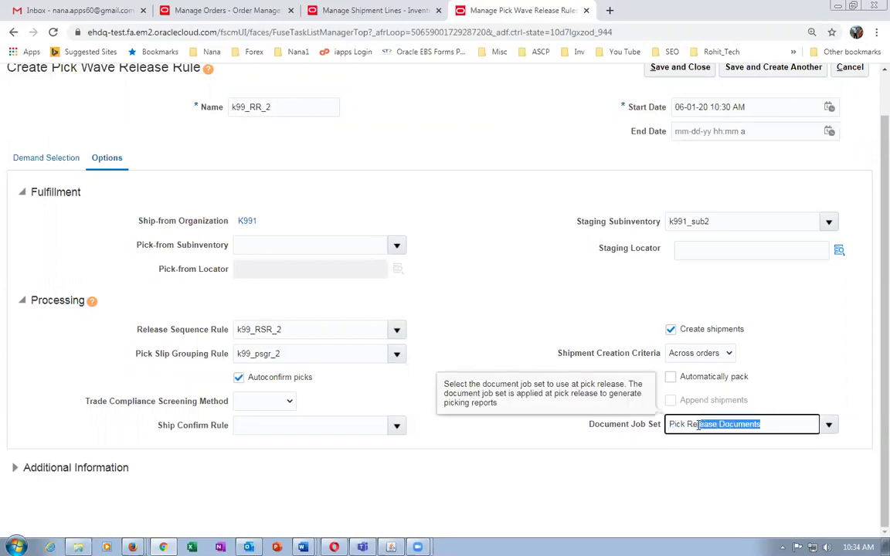
{"action": "left_click", "coordinate": [715, 481]}
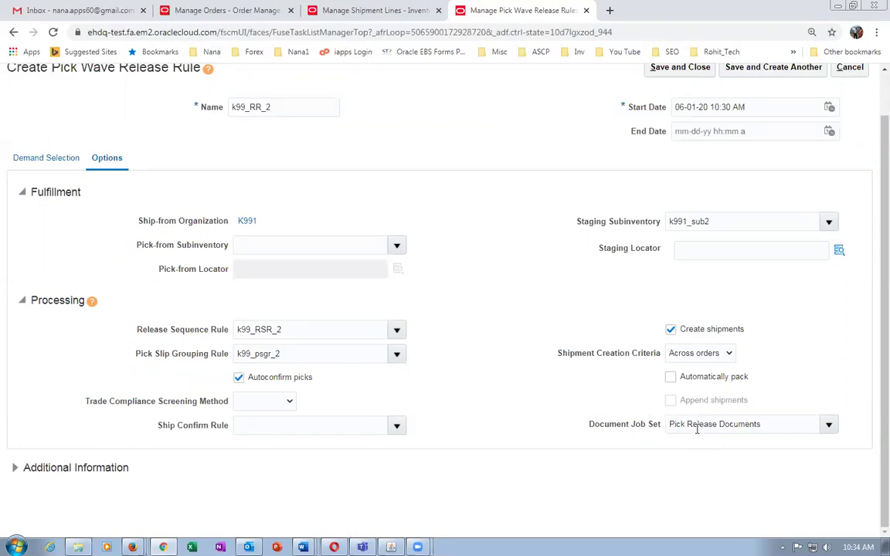
{"action": "left_click", "coordinate": [803, 425]}
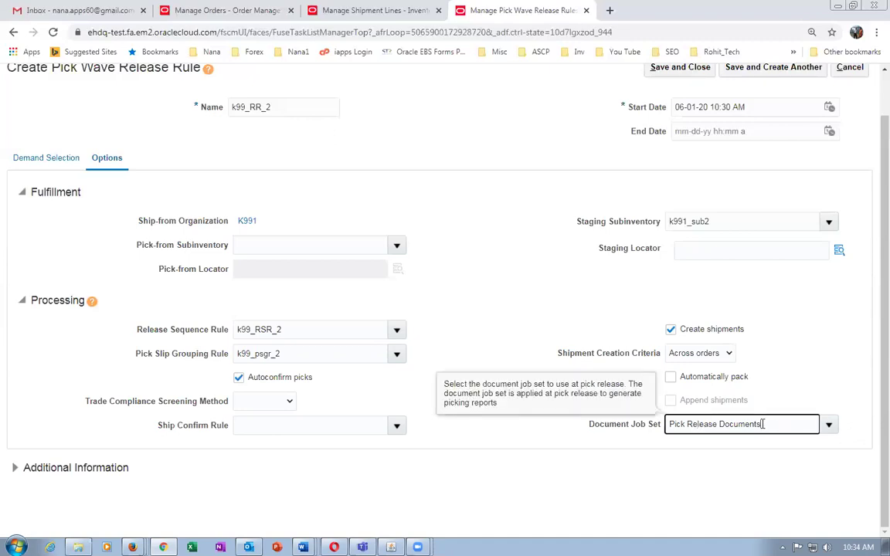
{"action": "left_click_drag", "start_coordinate": [762, 424], "coordinate": [704, 423]}
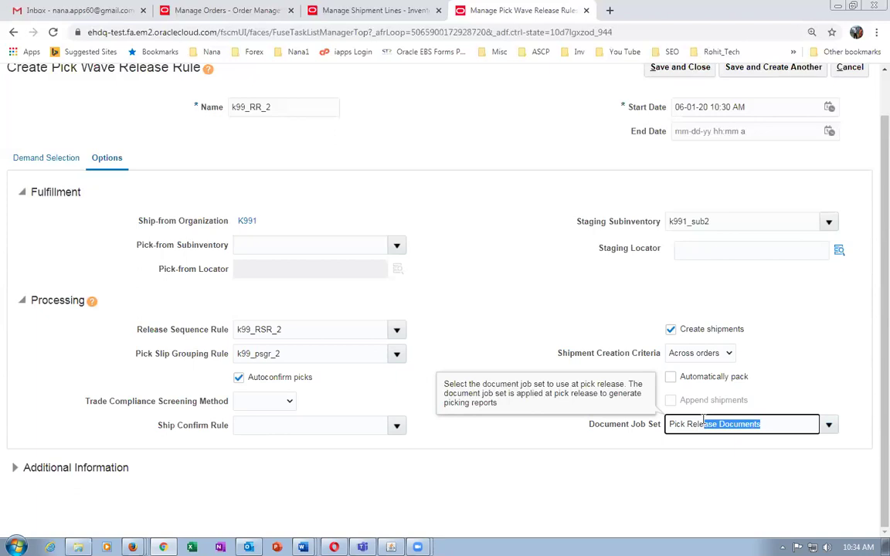
{"action": "left_click", "coordinate": [692, 500]}
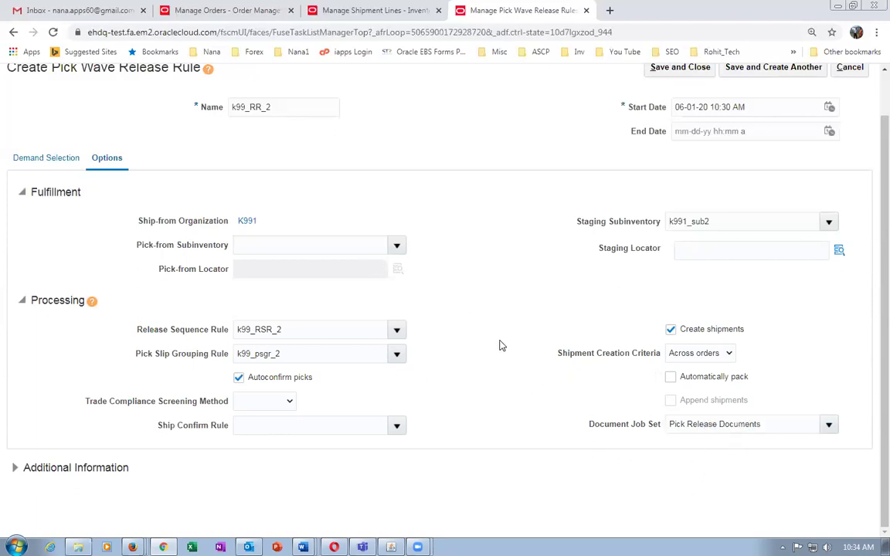
Review the release rule's name and the Filtering, Prioritisation and Grouping Zones in the Shipping_Rules document in Word, and return to Fusion in Chrome.
{"action": "scroll", "coordinate": [498, 344], "scroll_direction": "up", "scroll_amount": 1}
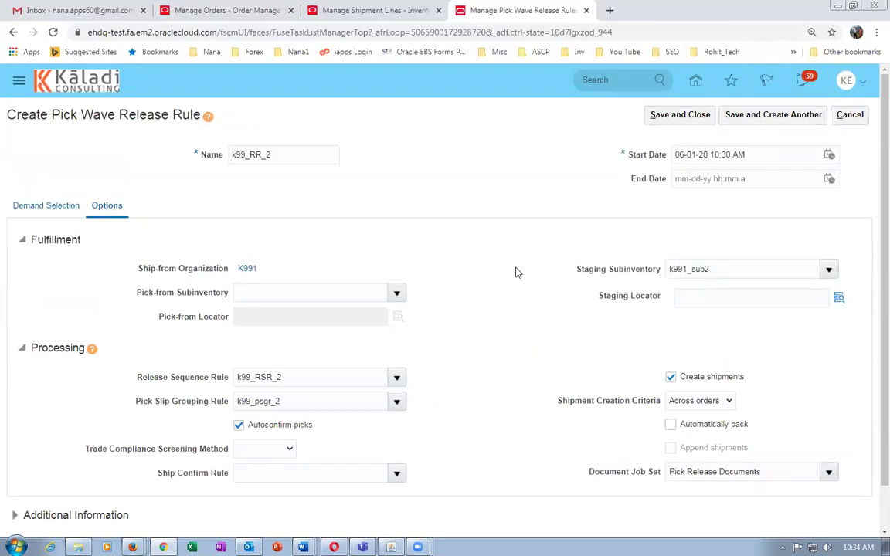
{"action": "double_click", "coordinate": [280, 152]}
{"action": "left_click", "coordinate": [250, 191]}
{"action": "key", "text": "alt+Tab"}
{"action": "key", "text": "alt+Tab"}
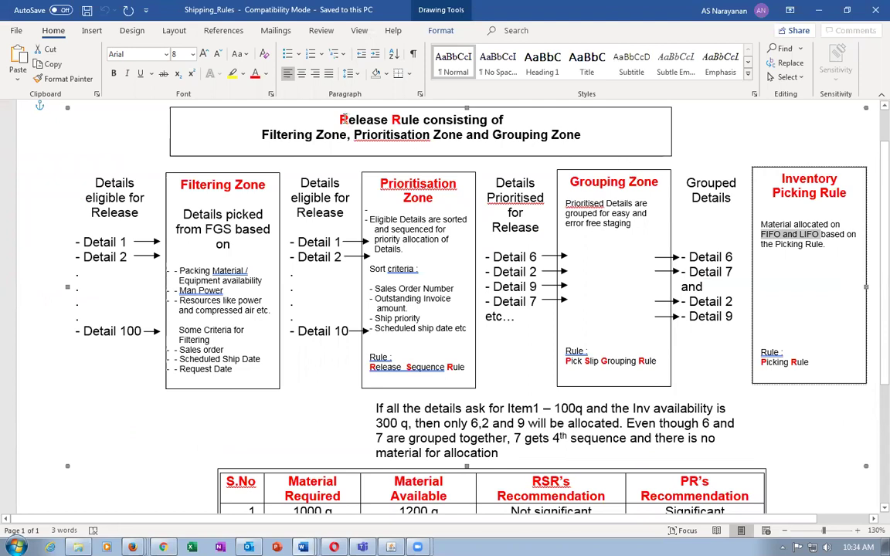
{"action": "left_click_drag", "start_coordinate": [339, 120], "coordinate": [420, 119]}
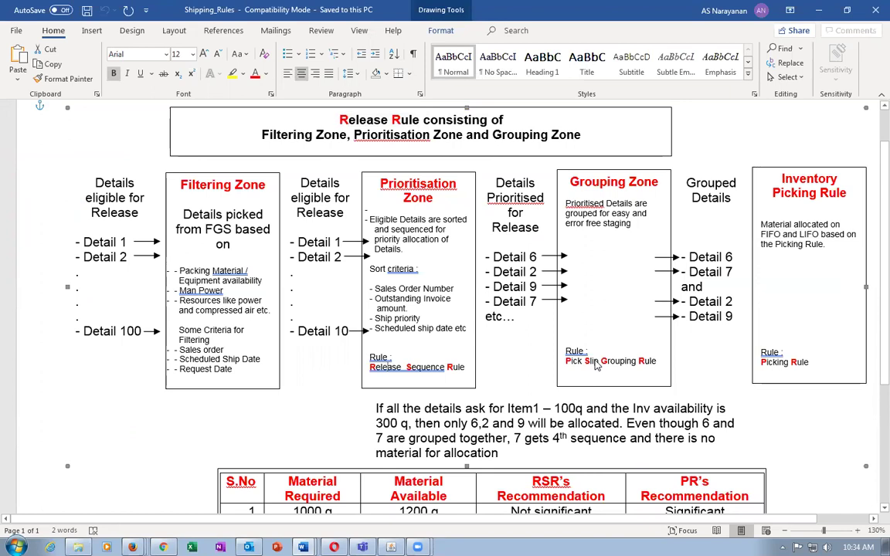
{"action": "left_click", "coordinate": [260, 323]}
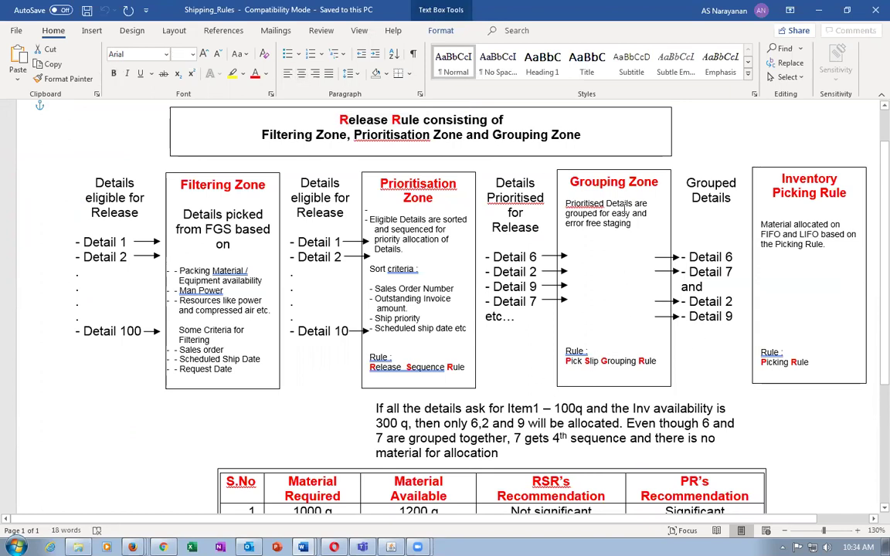
{"action": "key", "text": "alt+Tab"}
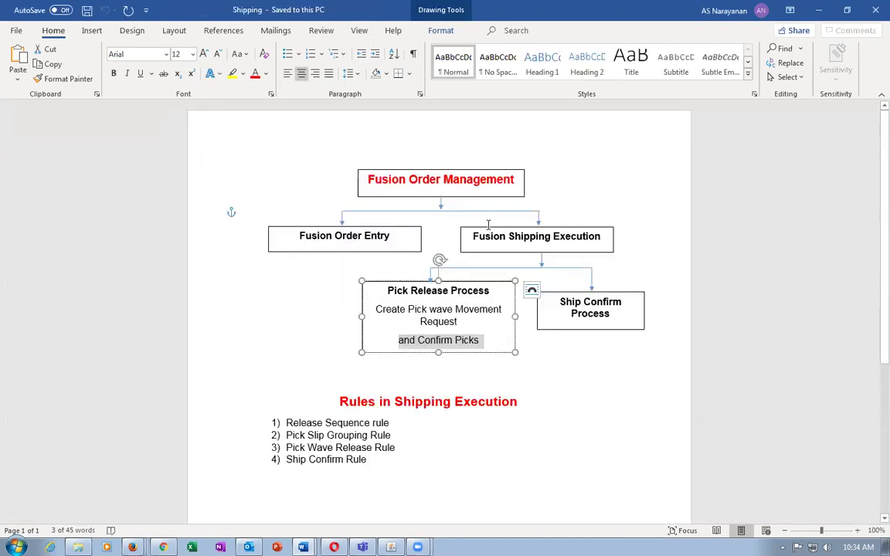
{"action": "key", "text": "alt+Tab"}
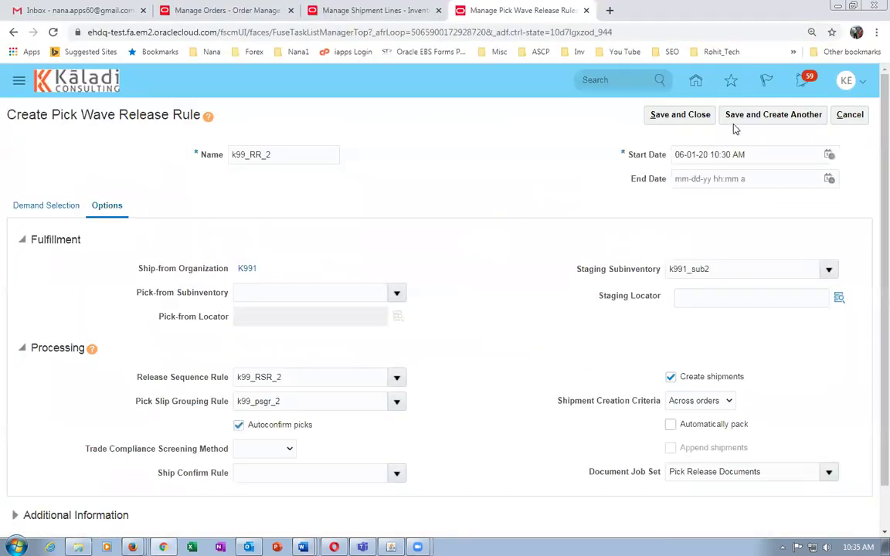
Save the k99_RR_2 pick wave release rule and leave the Manage Pick Wave Release Rules task.
{"action": "left_click", "coordinate": [679, 116]}
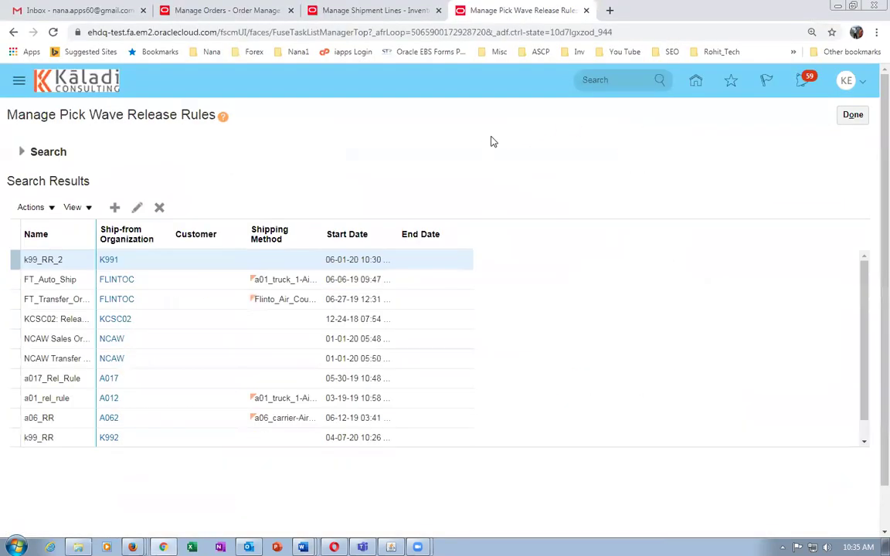
{"action": "left_click", "coordinate": [852, 114]}
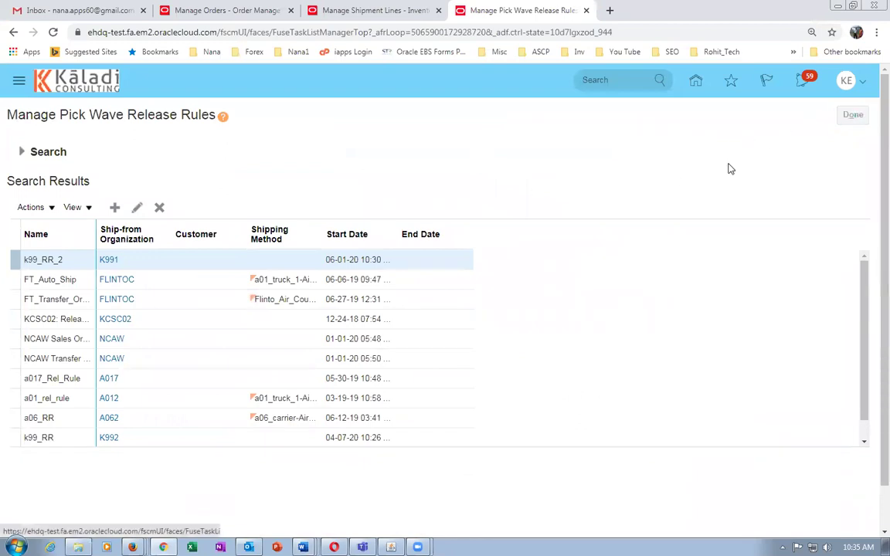
Search the setup tasks for man%ship%para% and open Manage Shipping Parameters for organization K991.
{"action": "left_click", "coordinate": [243, 142]}
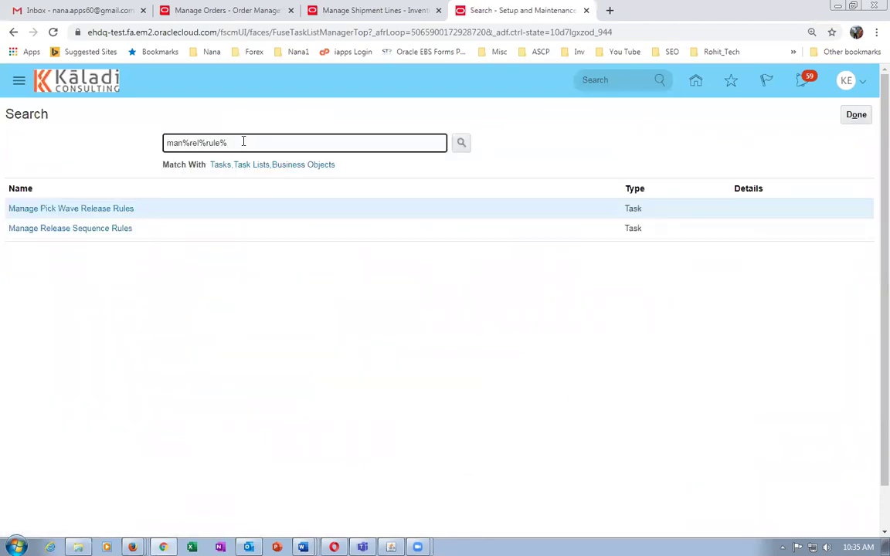
{"action": "key", "text": "BackSpace"}
{"action": "key", "text": "BackSpace"}
{"action": "key", "text": "BackSpace"}
{"action": "key", "text": "BackSpace"}
{"action": "key", "text": "BackSpace"}
{"action": "key", "text": "BackSpace"}
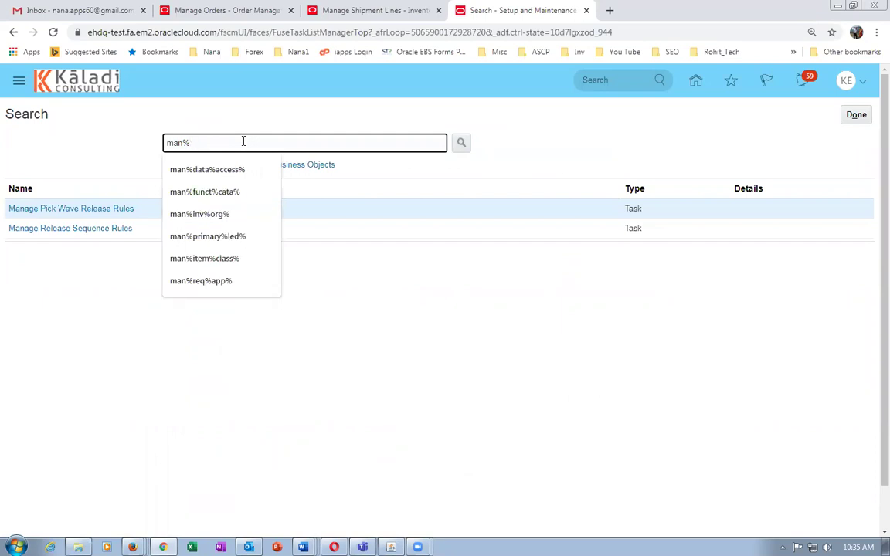
{"action": "type", "text": "ship%para%"}
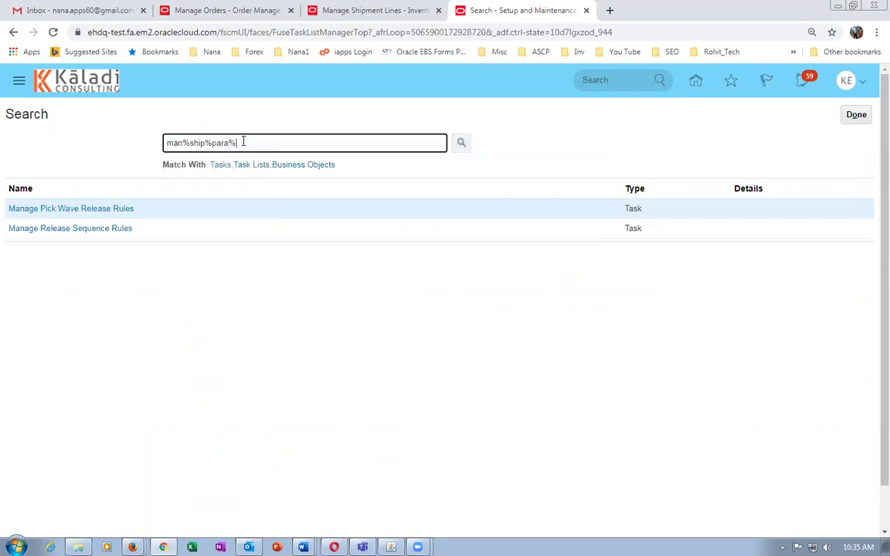
{"action": "key", "text": "Return"}
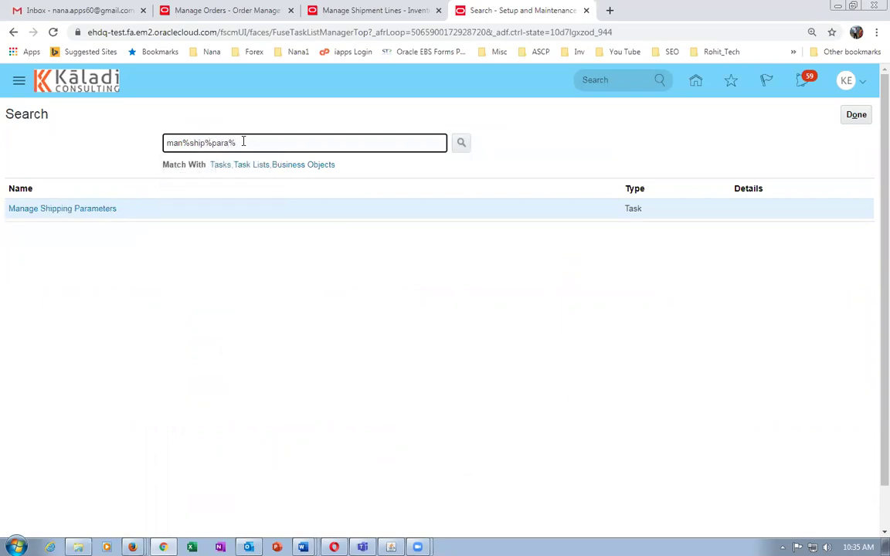
{"action": "left_click", "coordinate": [80, 209]}
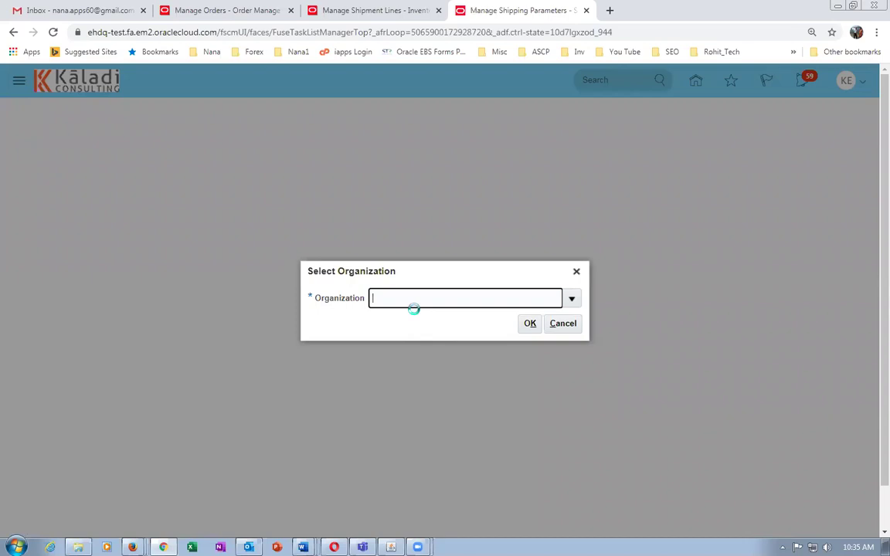
{"action": "type", "text": "K991"}
{"action": "left_click", "coordinate": [533, 324]}
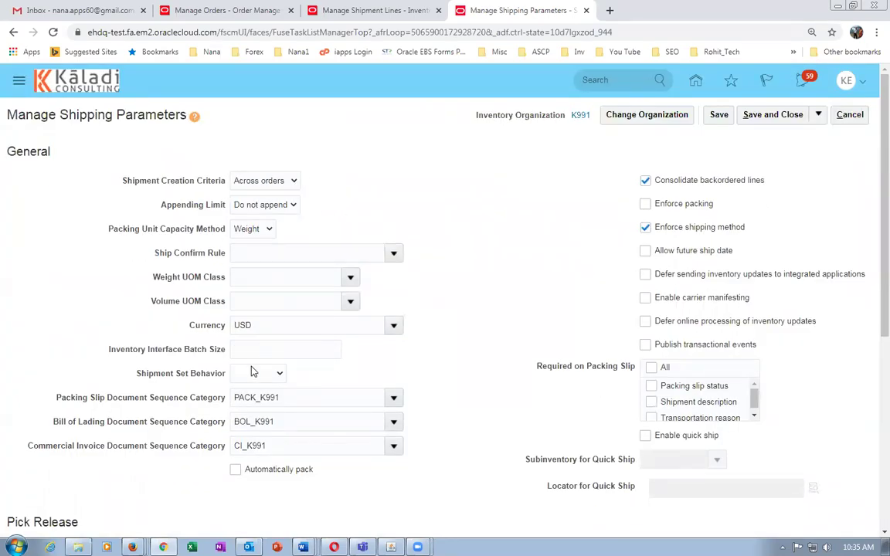
{"action": "left_click", "coordinate": [268, 253]}
{"action": "type", "text": "k99"}
{"action": "key", "text": "Tab"}
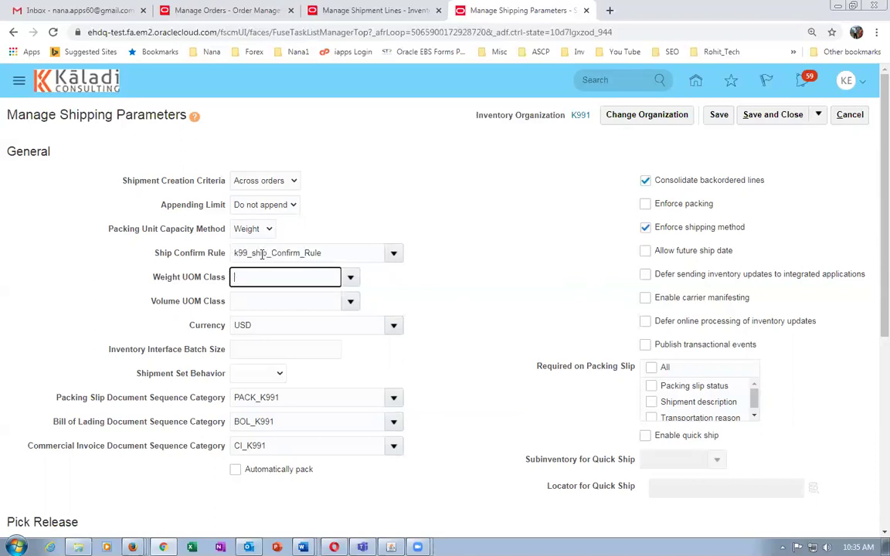
{"action": "double_click", "coordinate": [330, 251]}
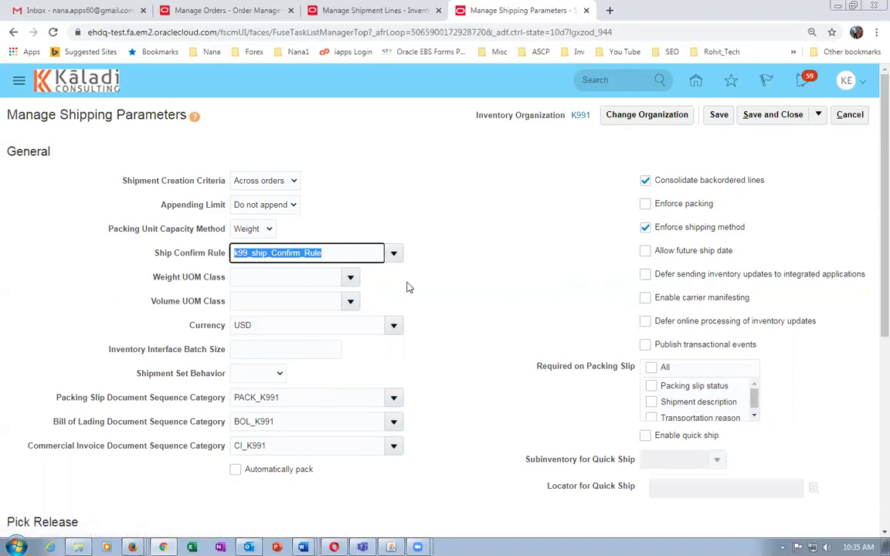
{"action": "left_click", "coordinate": [849, 116]}
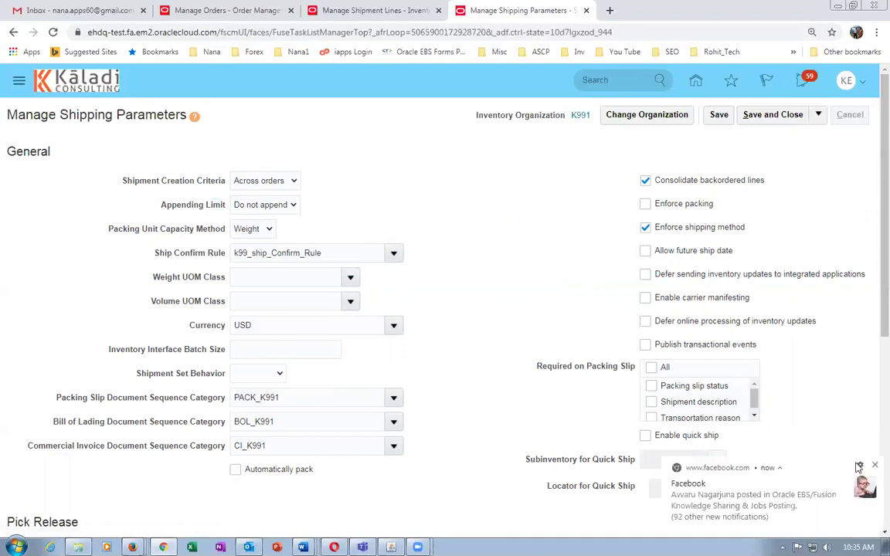
{"action": "left_click", "coordinate": [872, 463]}
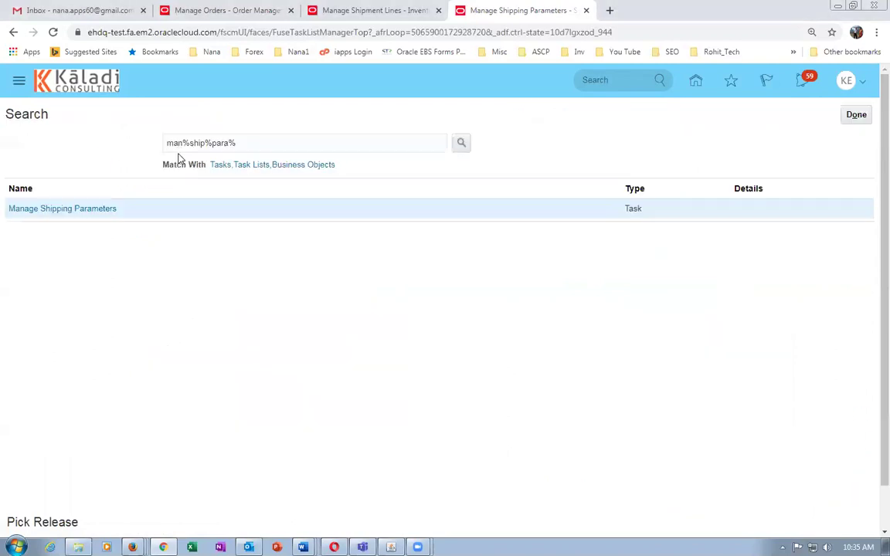
Search the setup tasks for man%ship%conf%rule% and open Manage Ship Confirm Rules.
{"action": "left_click", "coordinate": [251, 146]}
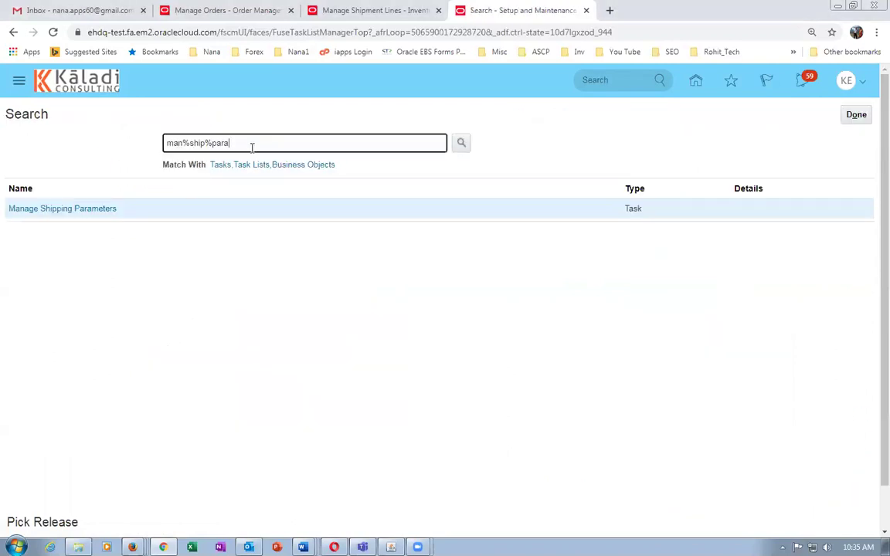
{"action": "type", "text": "nf%rule%"}
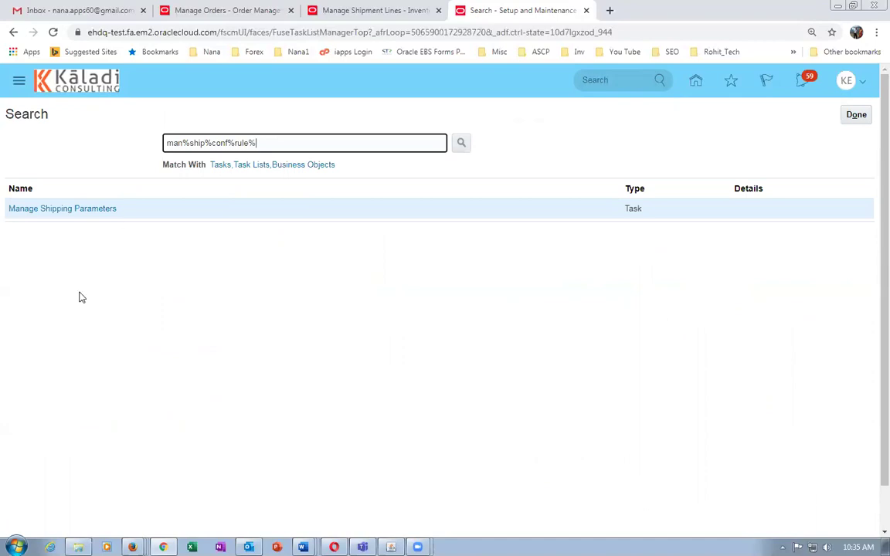
{"action": "left_click", "coordinate": [55, 209]}
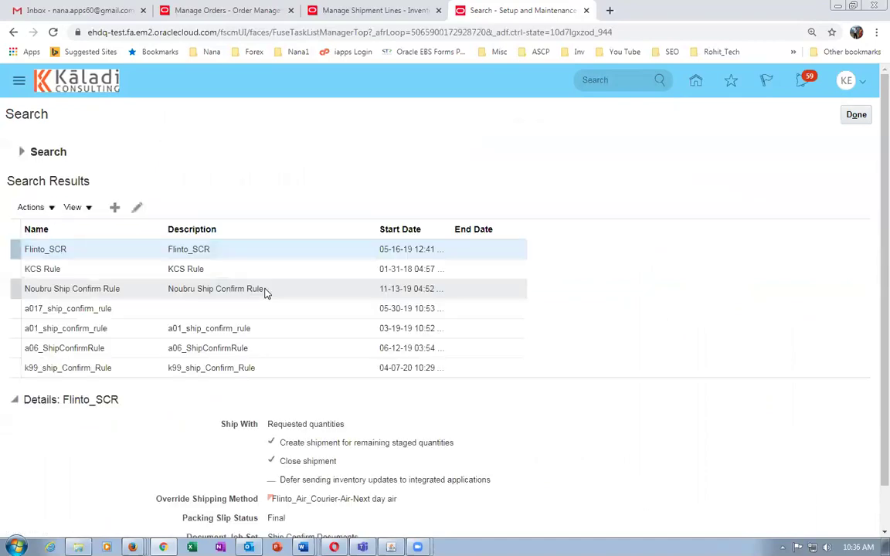
Create and save the ship confirm rule k99_ship_confirm_2 without deferring inventory updates to integrated applications, and return to the task search.
{"action": "left_click", "coordinate": [113, 209]}
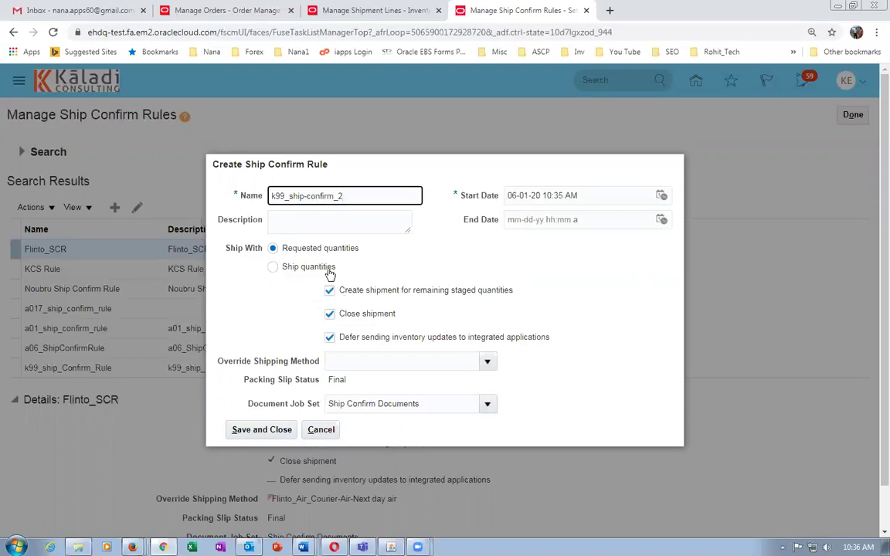
{"action": "left_click", "coordinate": [329, 338]}
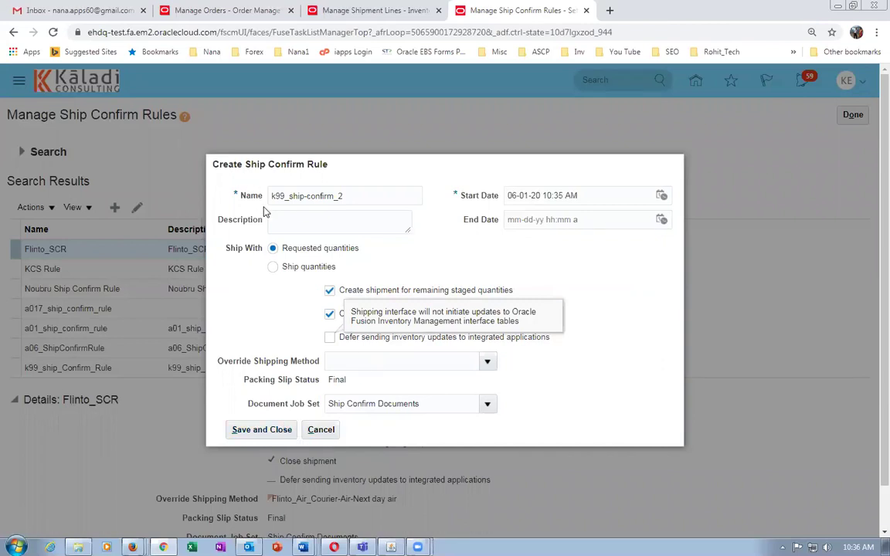
{"action": "left_click", "coordinate": [304, 195]}
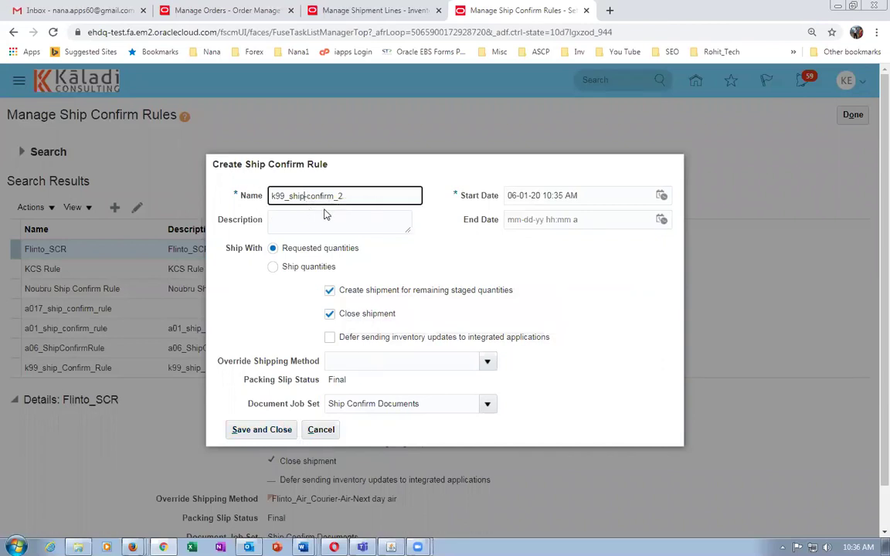
{"action": "type", "text": "_"}
{"action": "left_click", "coordinate": [263, 431]}
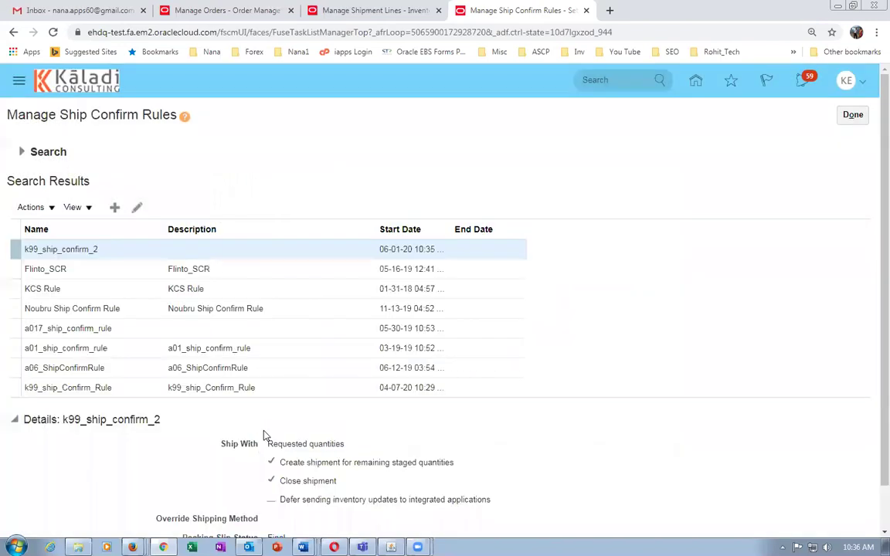
{"action": "left_click", "coordinate": [852, 114]}
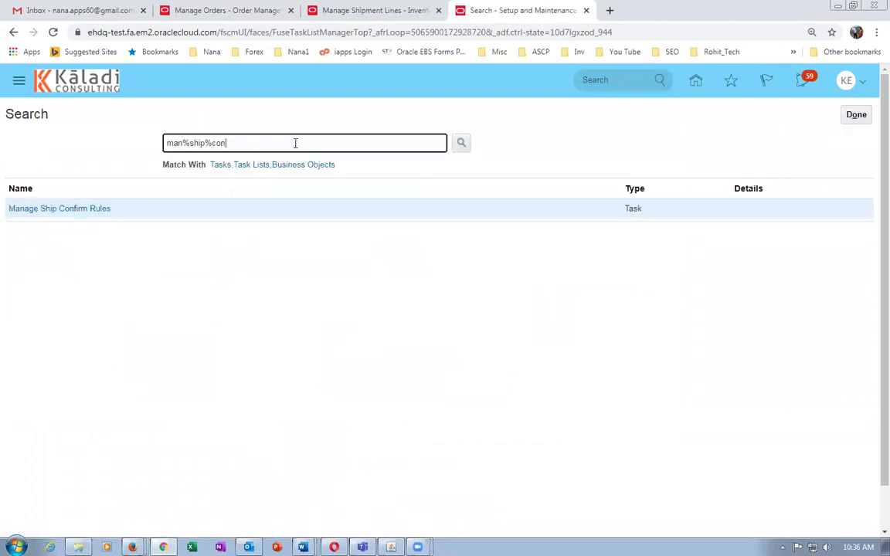
Find the setup task matching man%ship%para% and reopen Manage Shipping Parameters.
{"action": "type", "text": "%"}
{"action": "key", "text": "Return"}
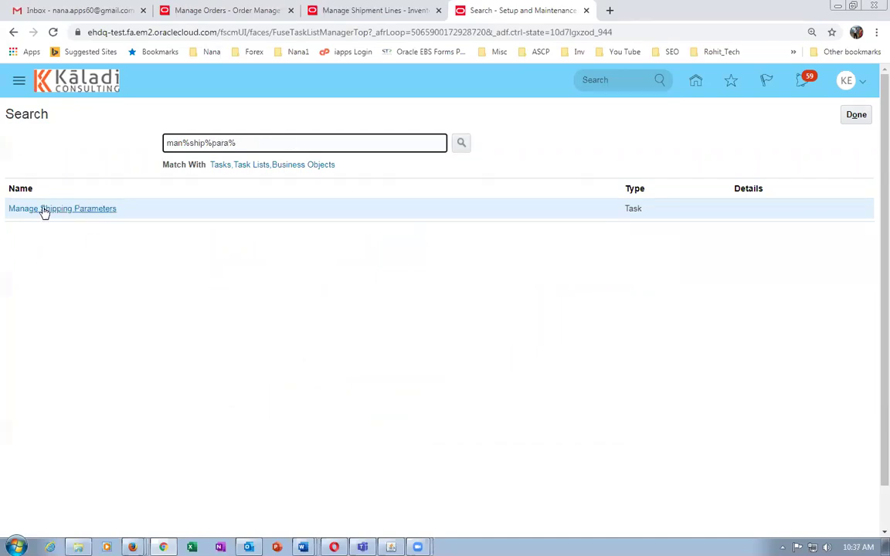
{"action": "left_click", "coordinate": [44, 208]}
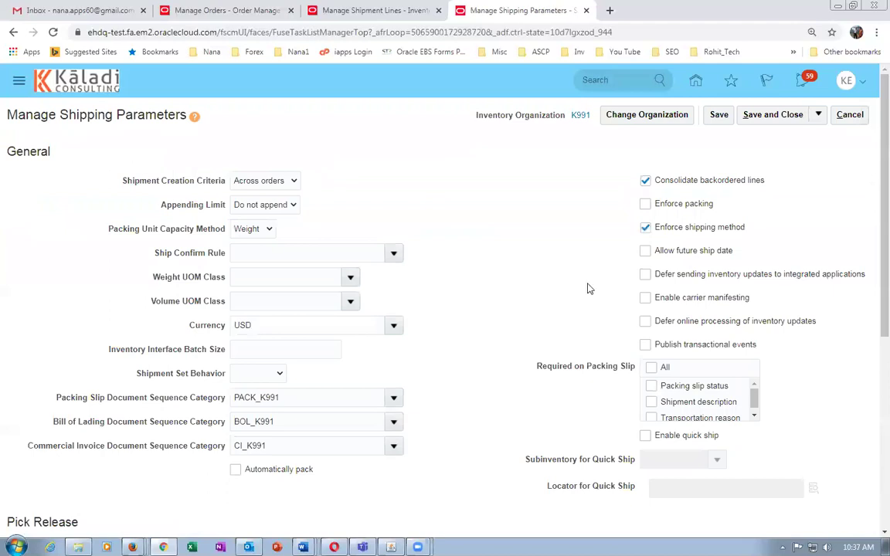
Set the Ship Confirm Rule in the K991 shipping parameters to k99_ship_confirm_2.
{"action": "left_click", "coordinate": [291, 254]}
{"action": "type", "text": "k99"}
{"action": "key", "text": "Tab"}
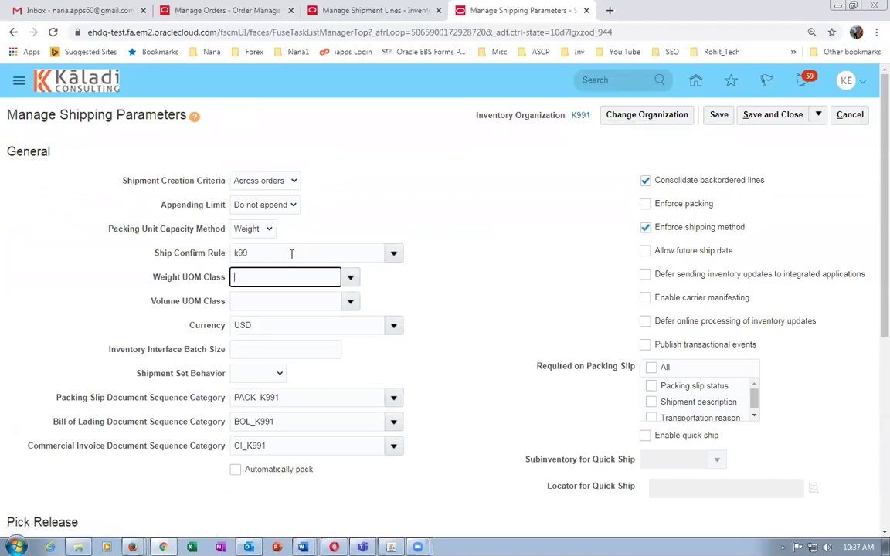
{"action": "left_click", "coordinate": [445, 369]}
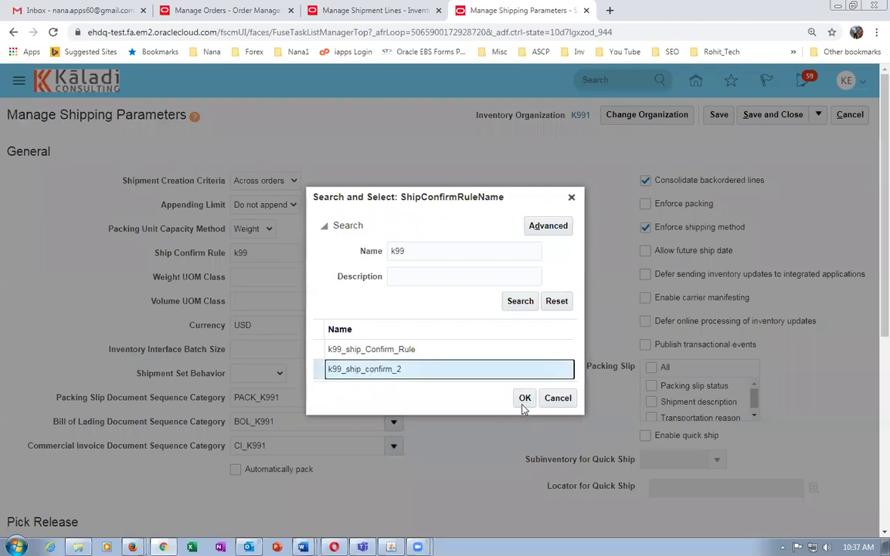
{"action": "left_click", "coordinate": [523, 400]}
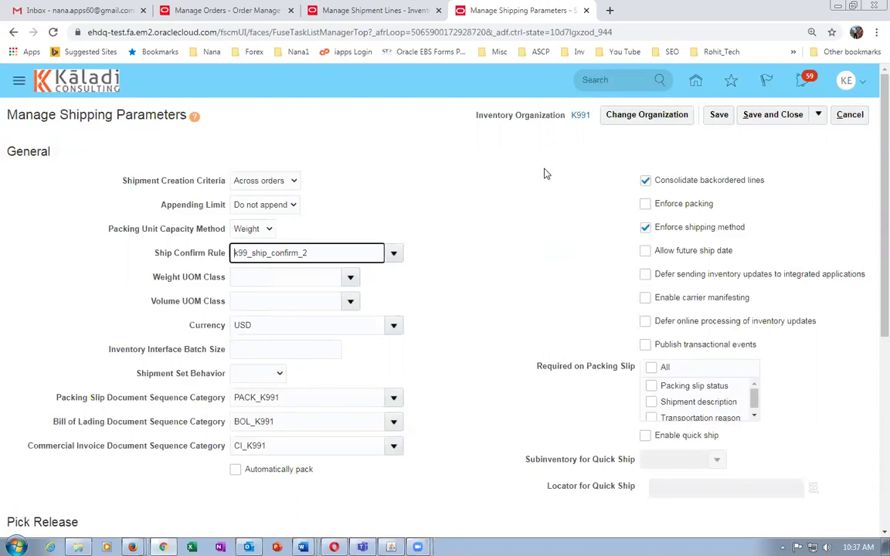
Try to save the K991 shipping parameters and check the required Pick Release fields.
{"action": "left_click", "coordinate": [719, 114]}
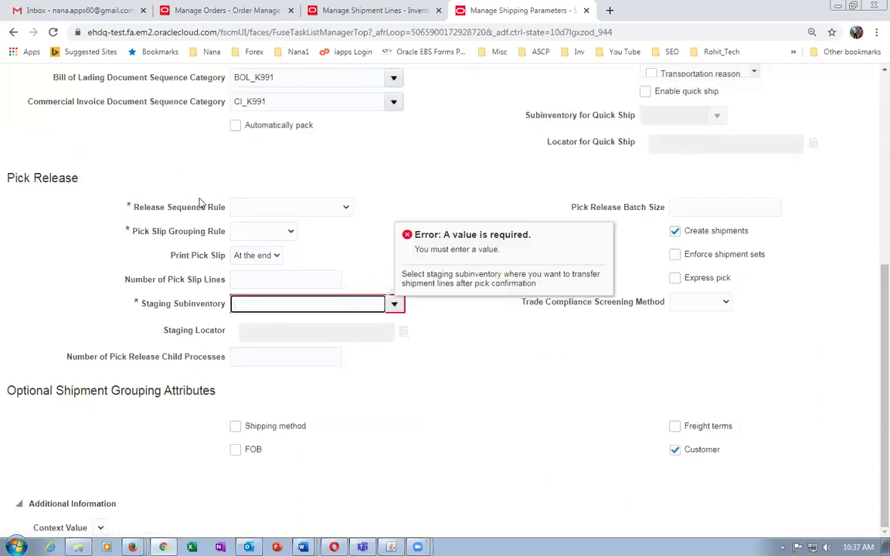
{"action": "scroll", "coordinate": [287, 292], "scroll_direction": "up", "scroll_amount": 2}
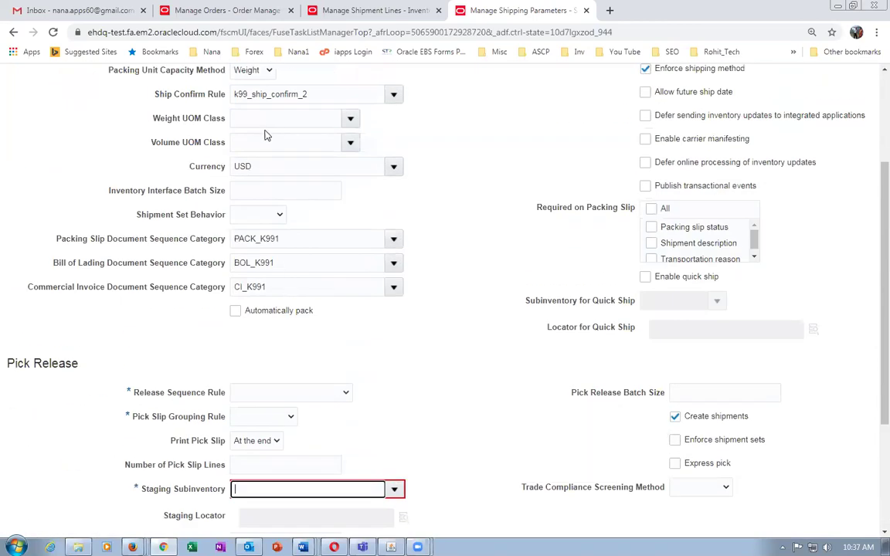
{"action": "scroll", "coordinate": [326, 365], "scroll_direction": "down", "scroll_amount": 2}
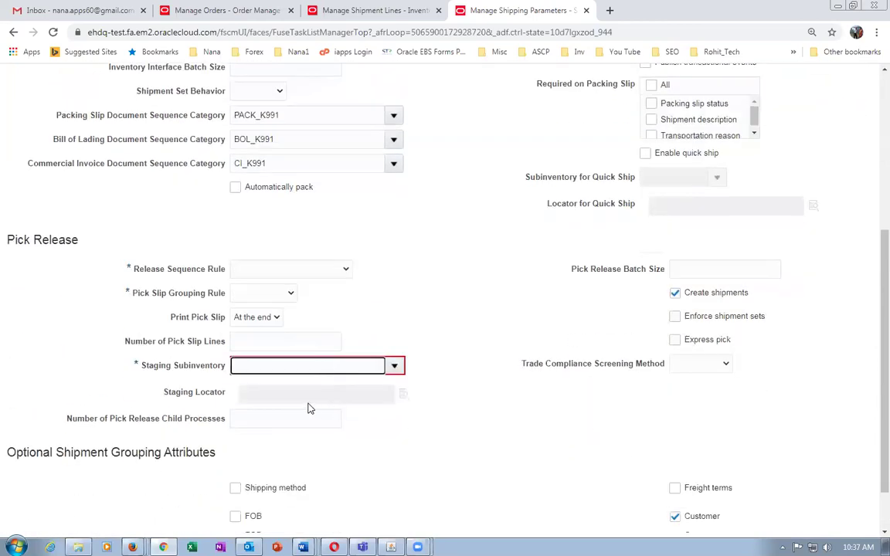
Set the staging subinventory for pick release to k991_sub2.
{"action": "left_click", "coordinate": [394, 366]}
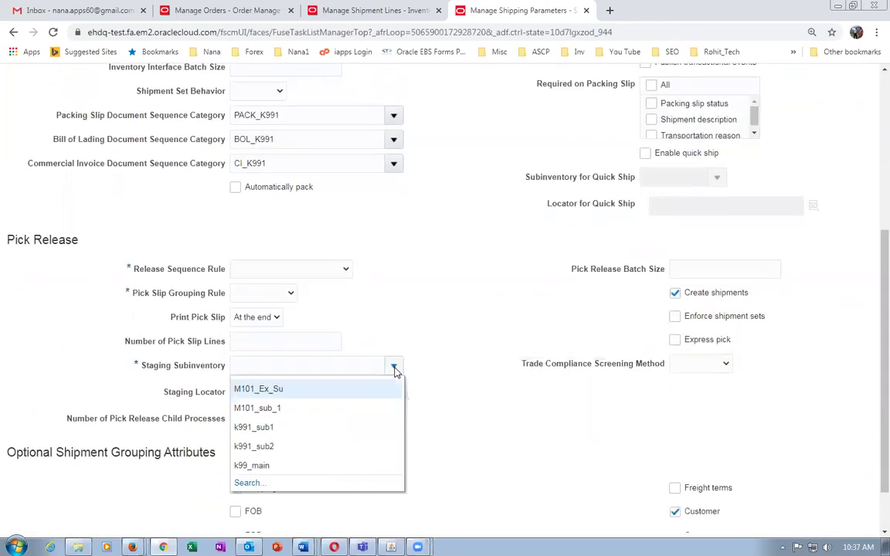
{"action": "left_click", "coordinate": [292, 454]}
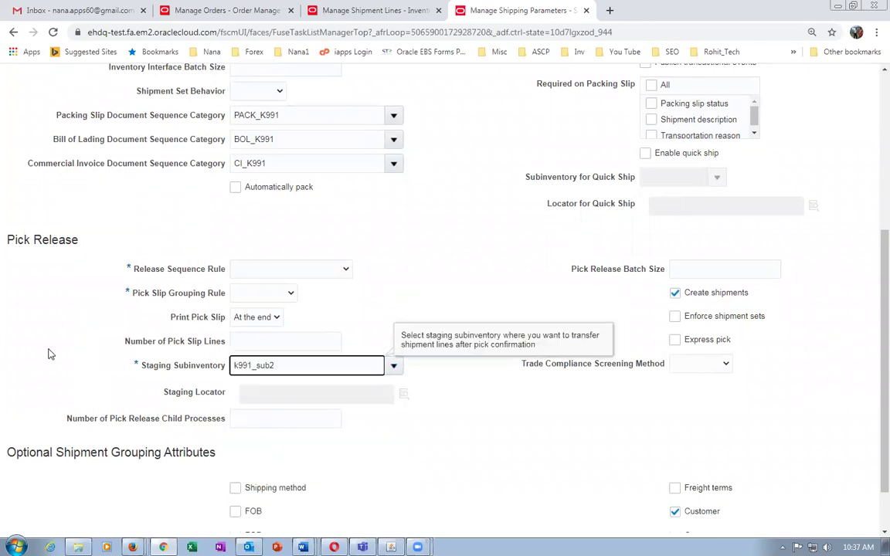
Review the document sequence categories assigned to the packing slip, bill of lading and commercial invoice.
{"action": "scroll", "coordinate": [282, 231], "scroll_direction": "up", "scroll_amount": 3}
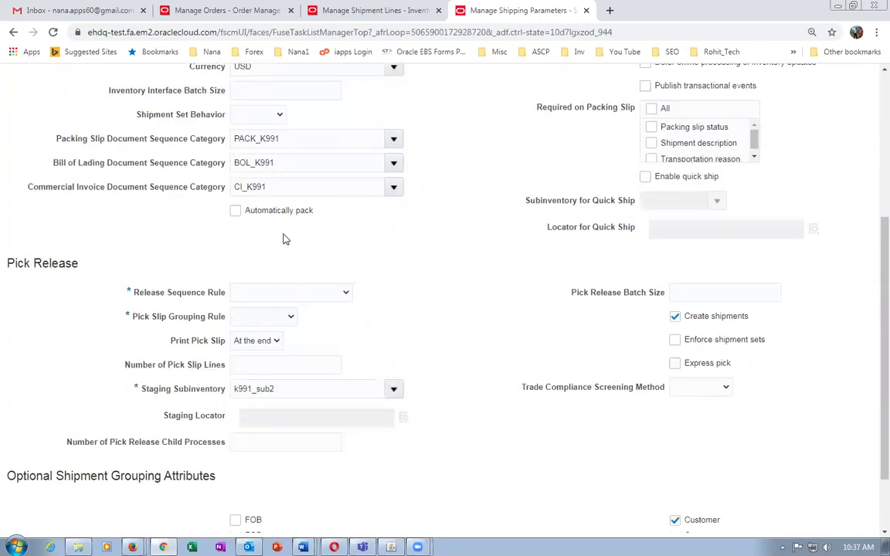
{"action": "left_click", "coordinate": [298, 237]}
{"action": "double_click", "coordinate": [297, 238]}
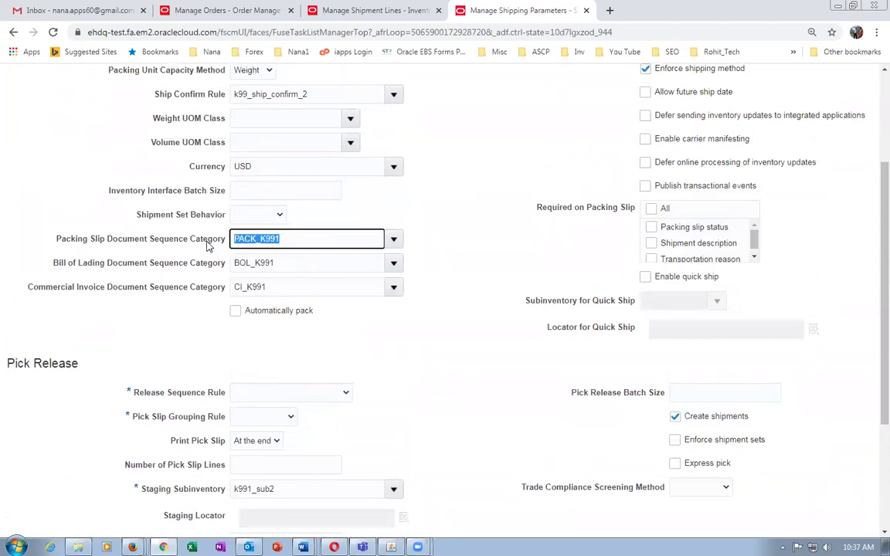
{"action": "left_click", "coordinate": [148, 238]}
{"action": "left_click_drag", "start_coordinate": [289, 237], "coordinate": [221, 247]}
{"action": "left_click", "coordinate": [179, 254]}
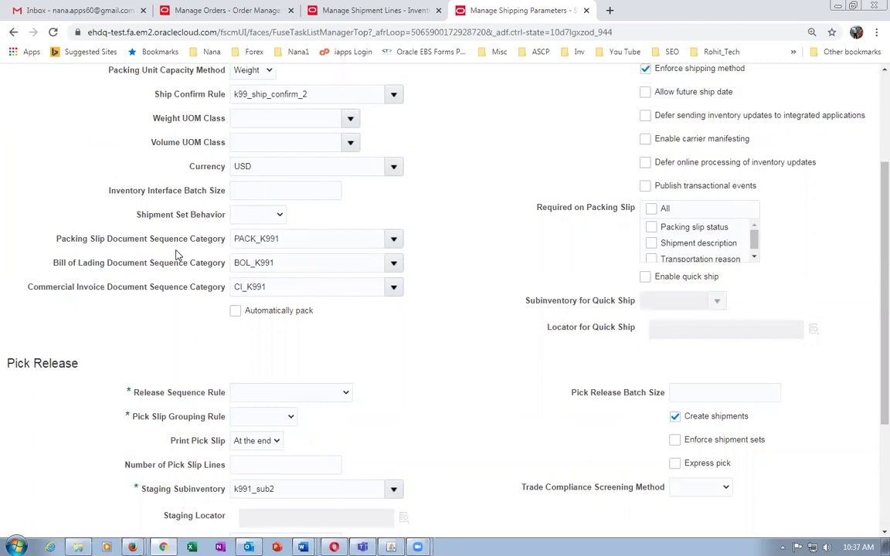
{"action": "left_click_drag", "start_coordinate": [278, 262], "coordinate": [229, 271]}
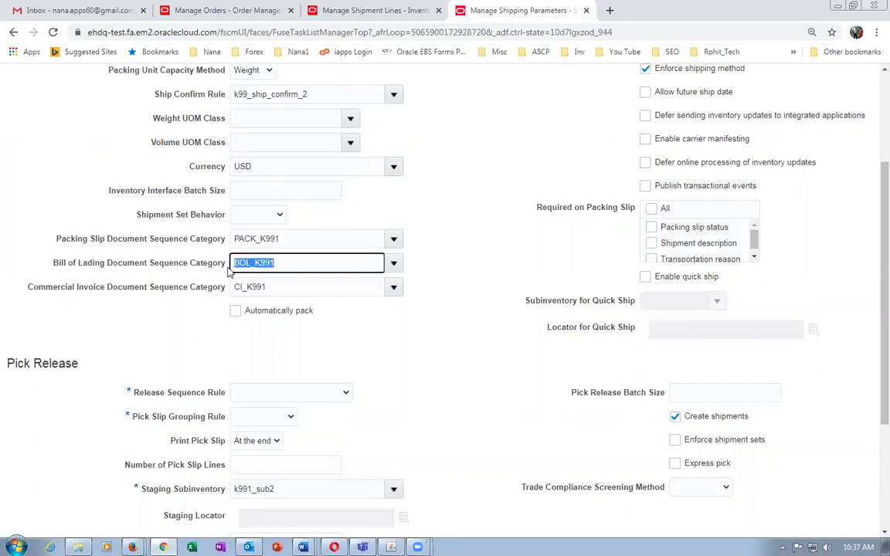
{"action": "left_click", "coordinate": [157, 314]}
{"action": "left_click_drag", "start_coordinate": [290, 285], "coordinate": [223, 290]}
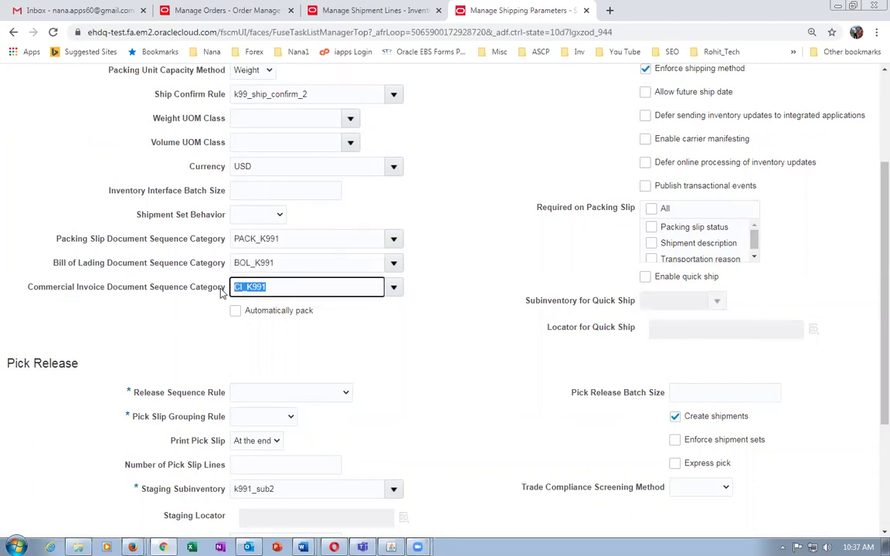
{"action": "left_click", "coordinate": [143, 328]}
Enable automatic packing in the general shipping parameters.
{"action": "left_click", "coordinate": [235, 311]}
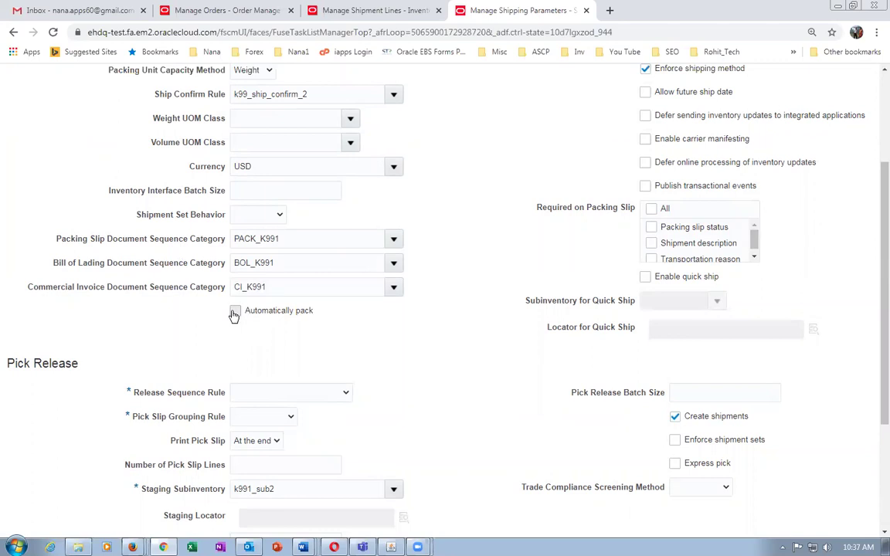
{"action": "scroll", "coordinate": [313, 255], "scroll_direction": "up", "scroll_amount": 3}
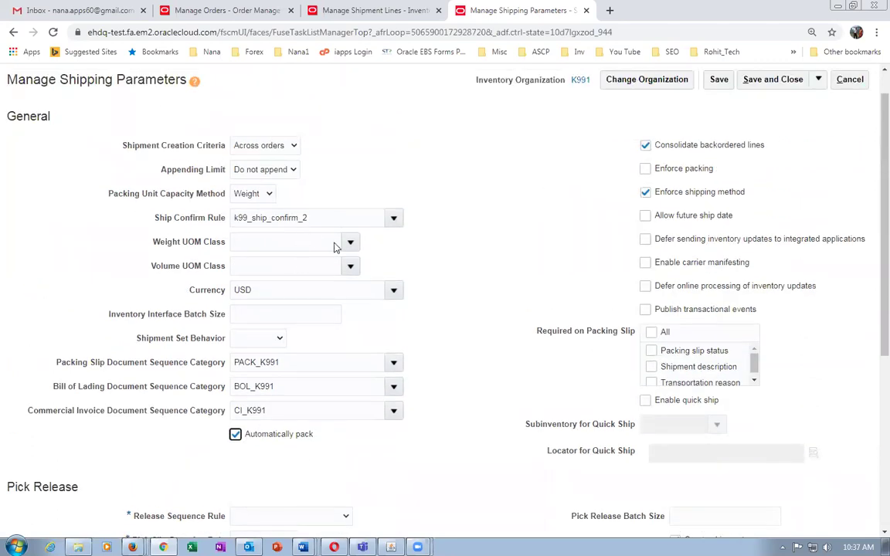
{"action": "scroll", "coordinate": [195, 352], "scroll_direction": "down", "scroll_amount": 3}
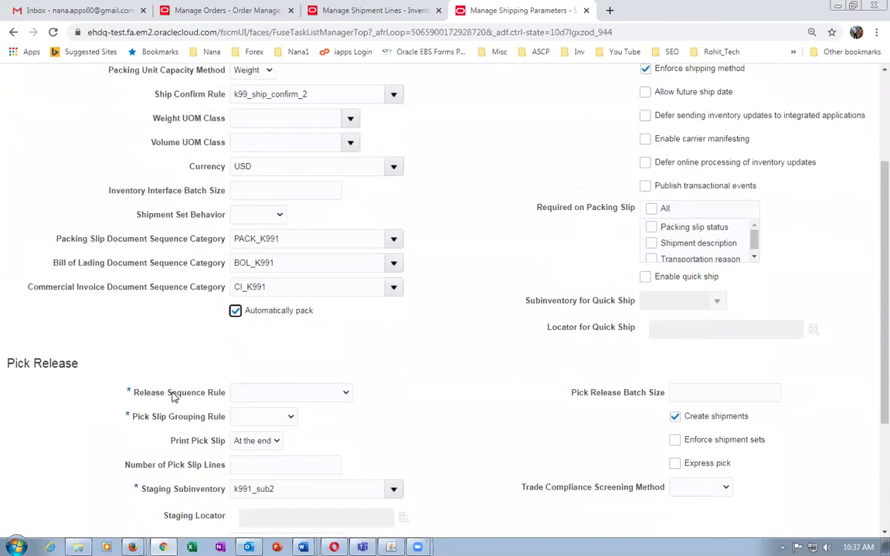
Set the release sequence rule to k99_RSR_2 and the pick slip grouping rule to k99_psgr_2.
{"action": "left_click", "coordinate": [286, 394]}
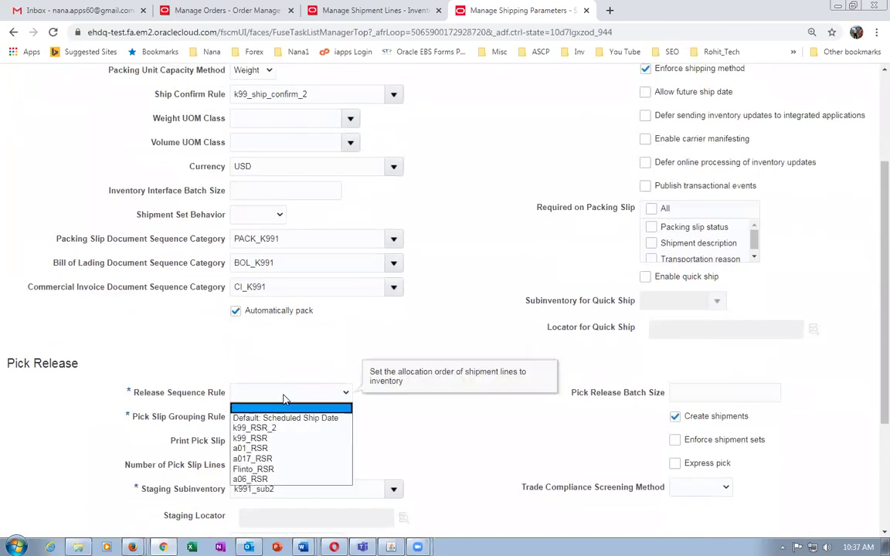
{"action": "left_click", "coordinate": [261, 426]}
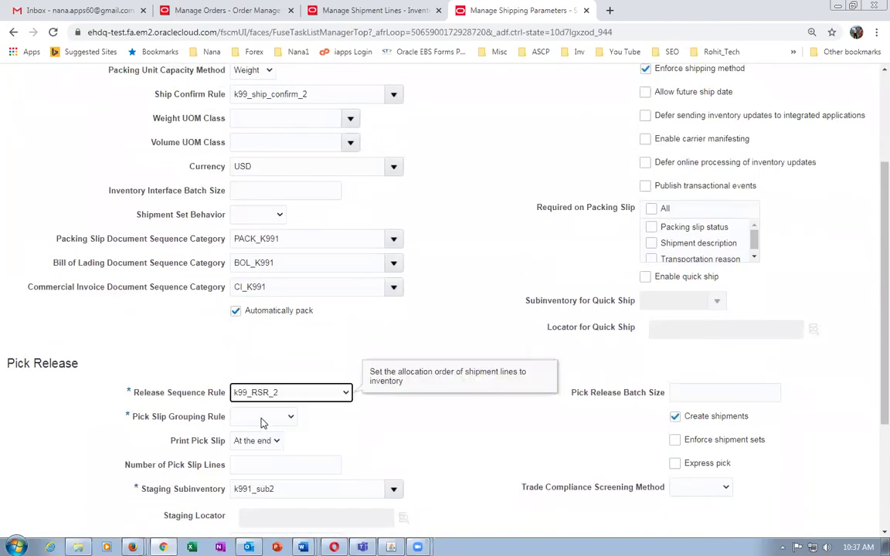
{"action": "left_click", "coordinate": [261, 419]}
{"action": "left_click", "coordinate": [255, 483]}
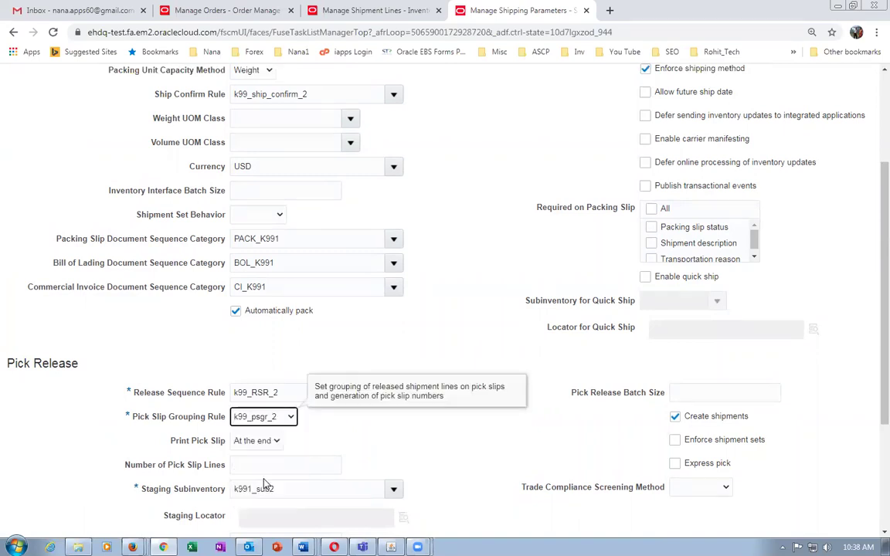
{"action": "left_click", "coordinate": [337, 462]}
{"action": "left_click", "coordinate": [330, 352]}
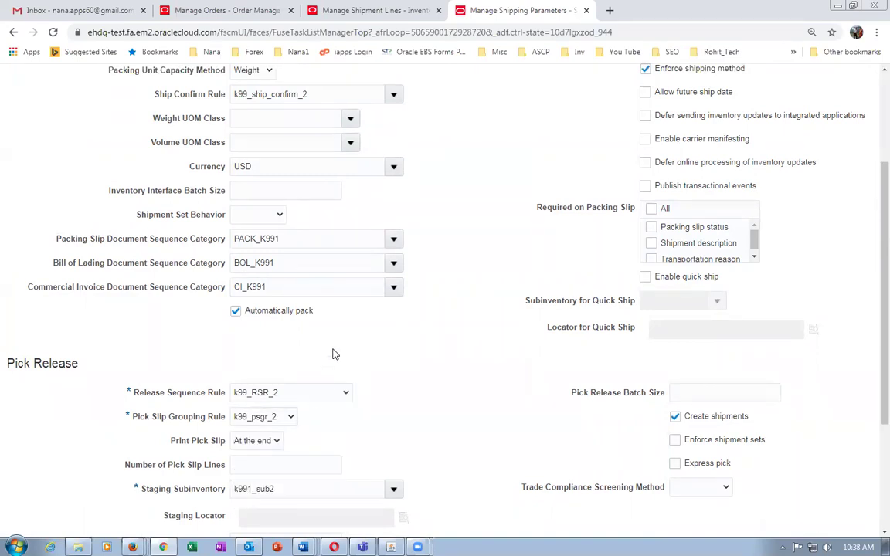
Examine the remaining pick release options and the optional shipment grouping attributes.
{"action": "scroll", "coordinate": [326, 353], "scroll_direction": "down", "scroll_amount": 2}
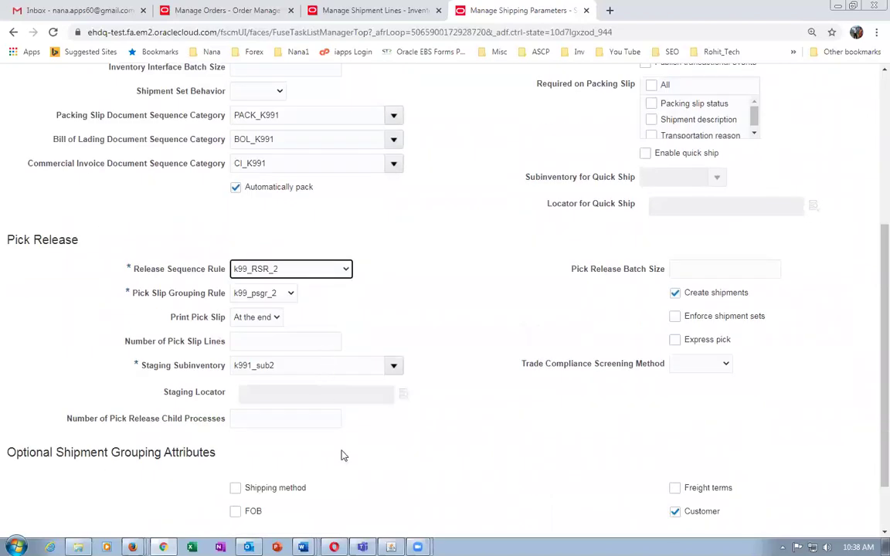
{"action": "scroll", "coordinate": [343, 460], "scroll_direction": "down", "scroll_amount": 1}
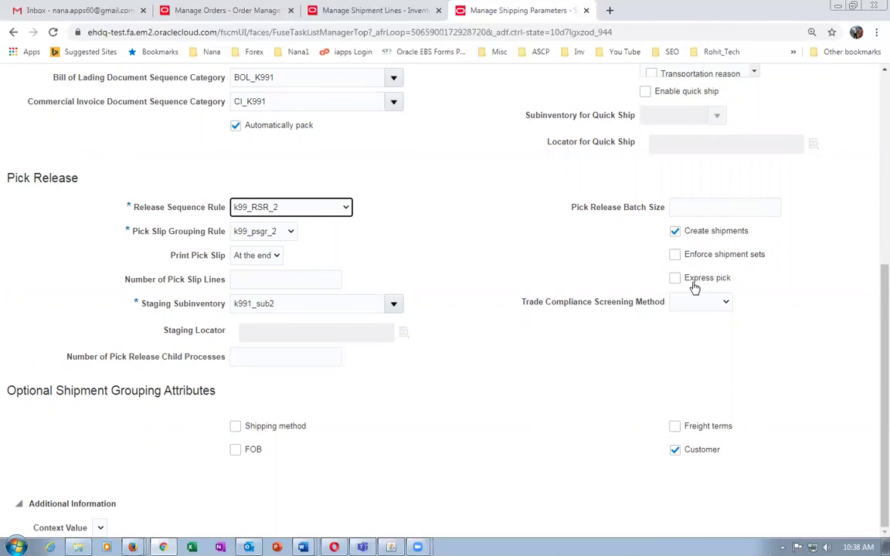
{"action": "left_click", "coordinate": [438, 391]}
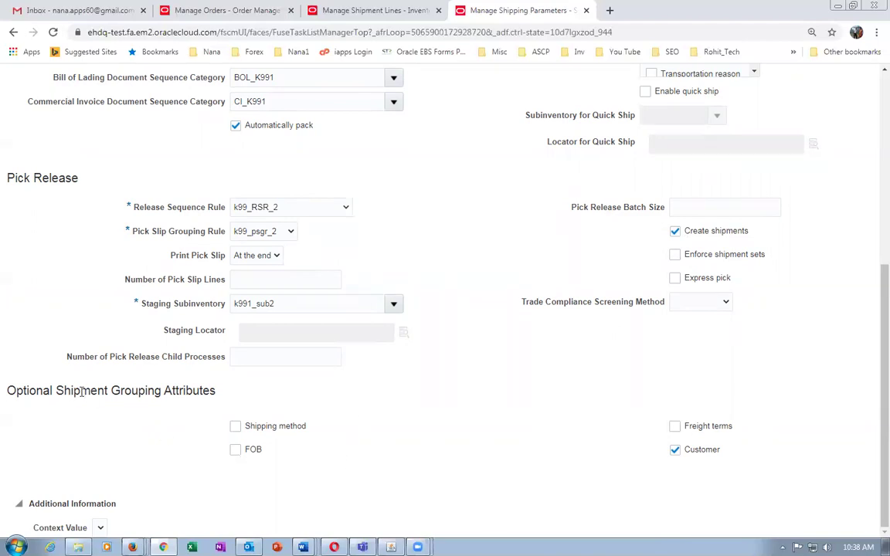
{"action": "left_click_drag", "start_coordinate": [84, 393], "coordinate": [290, 435]}
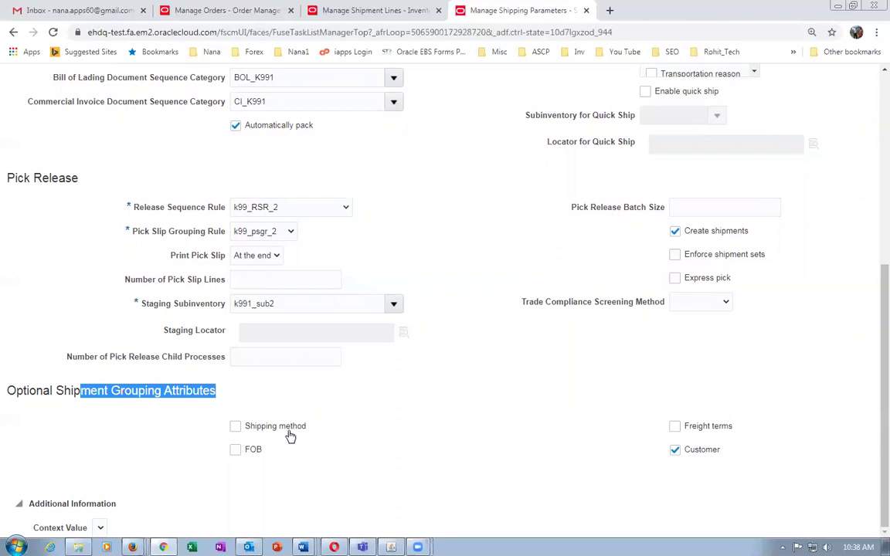
{"action": "left_click", "coordinate": [401, 439]}
{"action": "scroll", "coordinate": [398, 436], "scroll_direction": "up", "scroll_amount": 1}
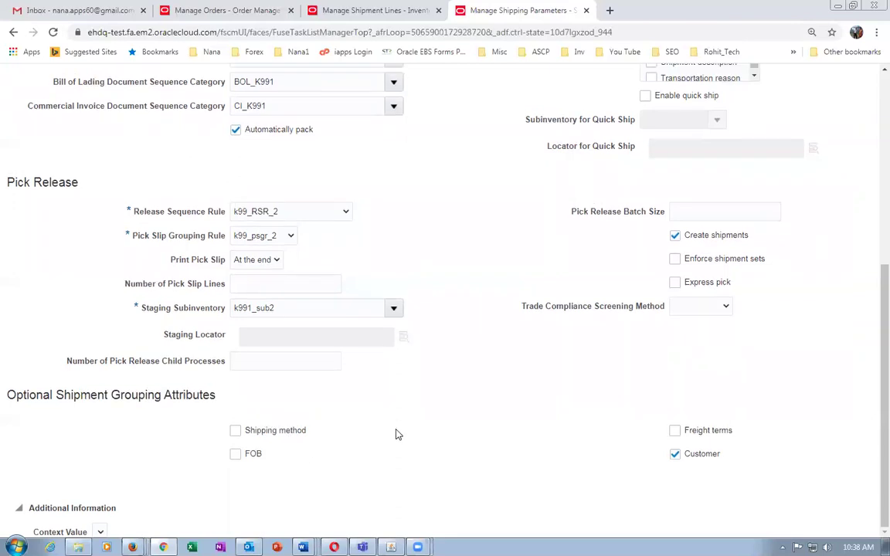
Turn off shipping method enforcement and set the shipment set behavior to Information.
{"action": "scroll", "coordinate": [525, 308], "scroll_direction": "up", "scroll_amount": 5}
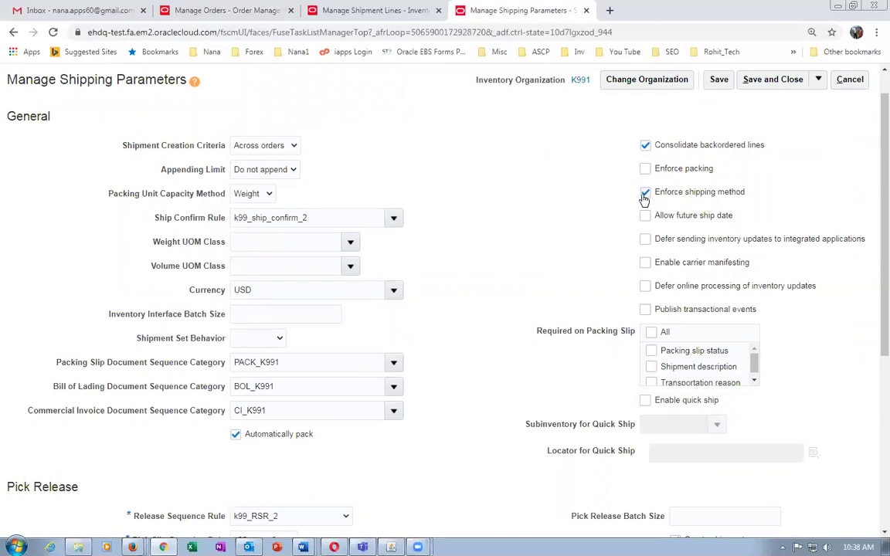
{"action": "left_click", "coordinate": [644, 194]}
{"action": "left_click", "coordinate": [259, 344]}
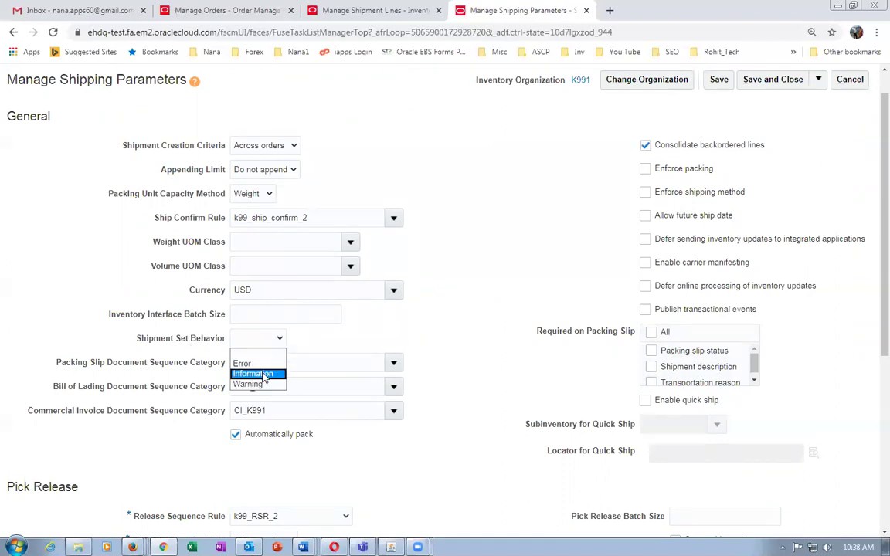
{"action": "left_click", "coordinate": [255, 374]}
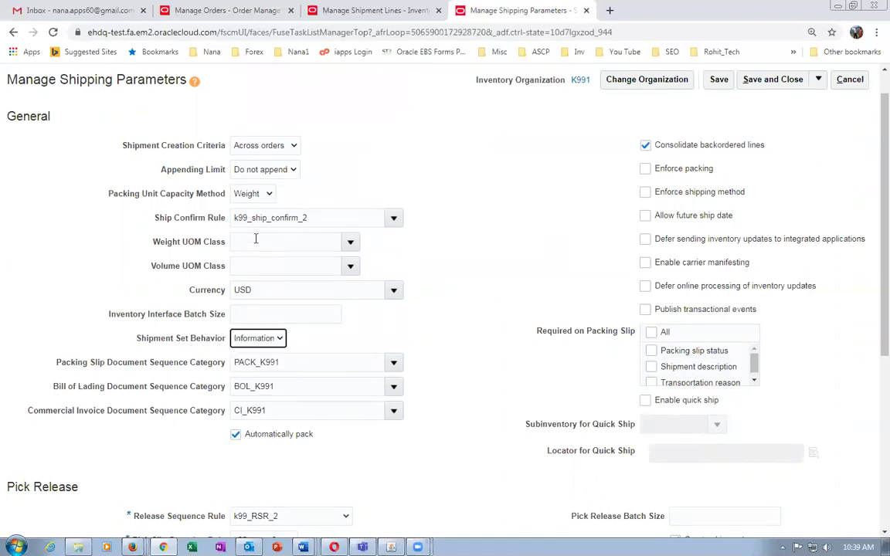
Try to save the shipping parameters for the K991 organization.
{"action": "left_click", "coordinate": [718, 80]}
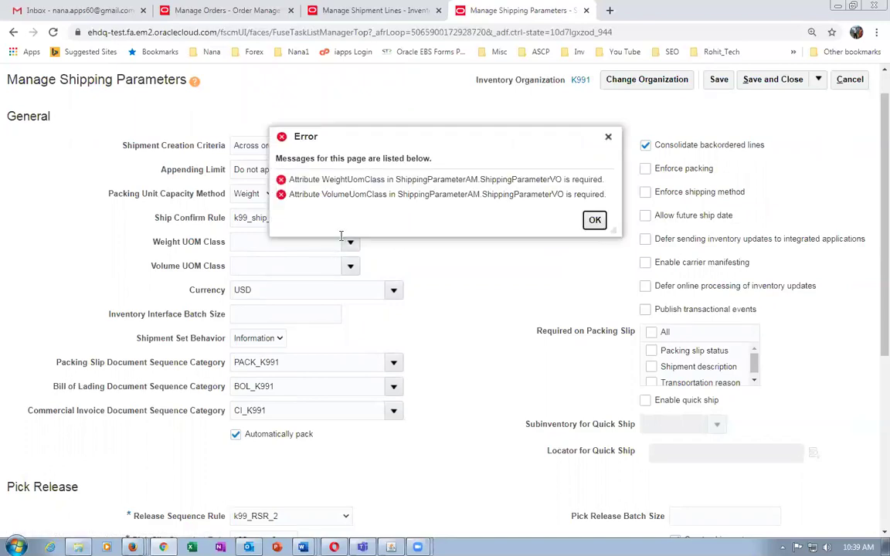
{"action": "left_click_drag", "start_coordinate": [328, 179], "coordinate": [397, 194]}
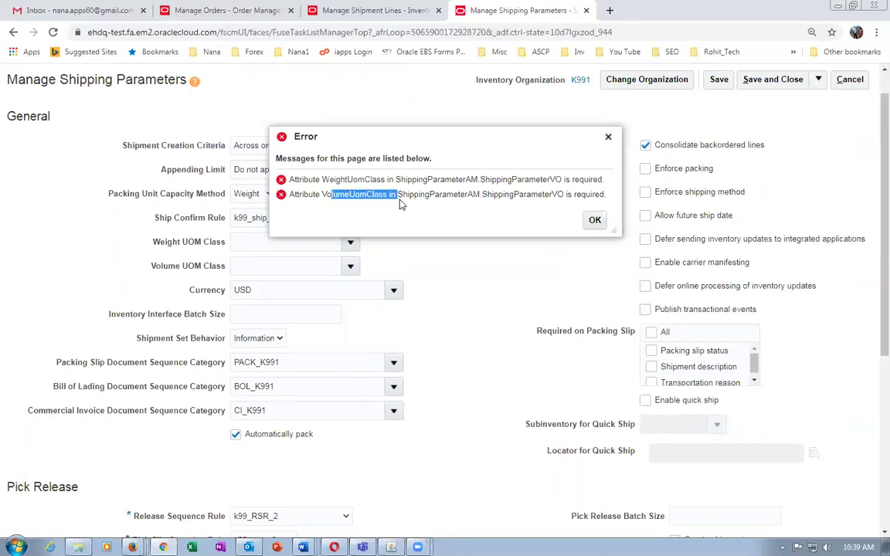
{"action": "left_click", "coordinate": [594, 221]}
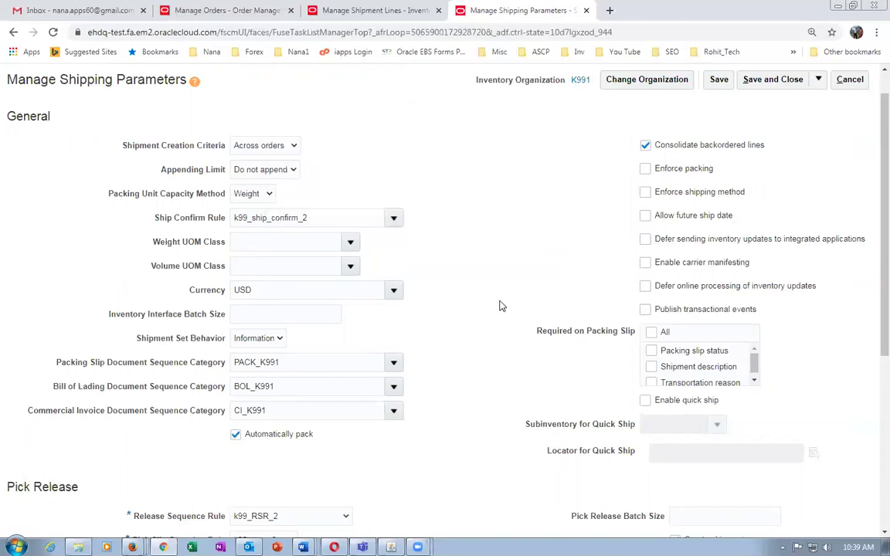
Set the weight UOM class to Weight and the volume UOM class to Volume.
{"action": "left_click", "coordinate": [350, 243]}
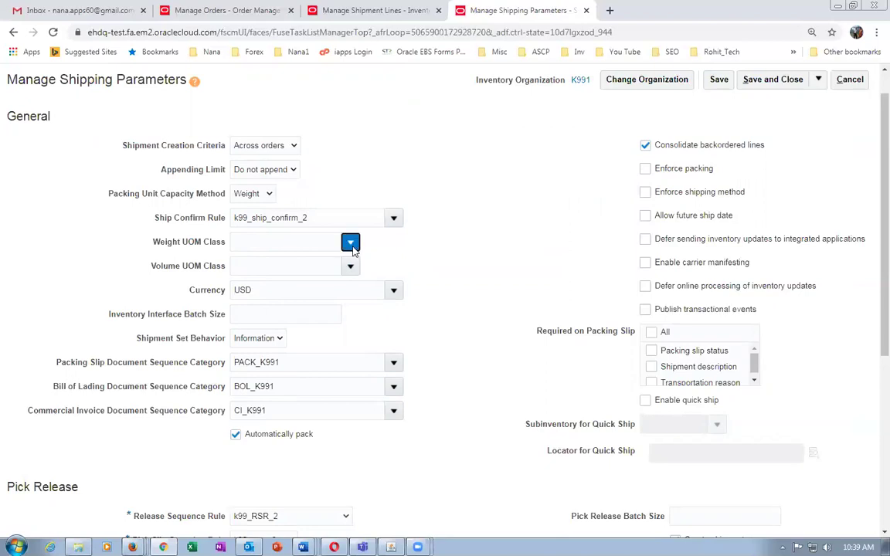
{"action": "left_click", "coordinate": [305, 265]}
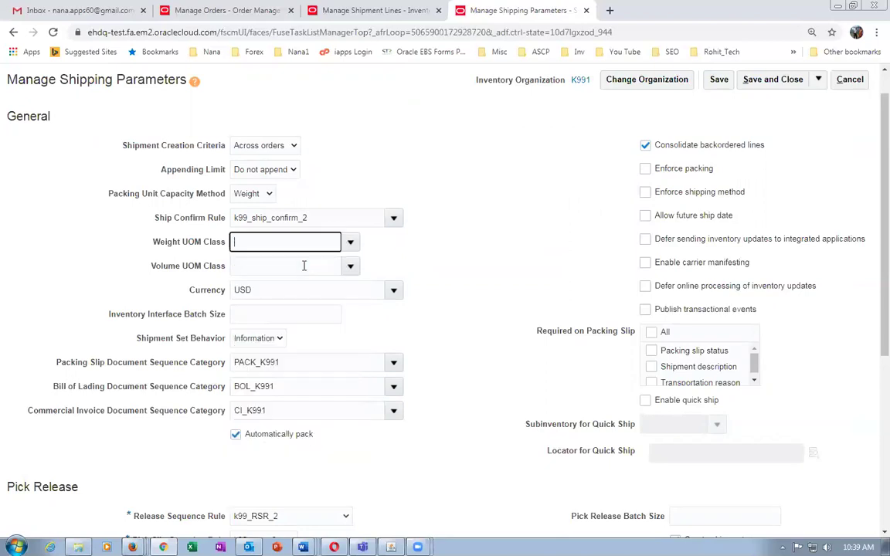
{"action": "left_click", "coordinate": [350, 266]}
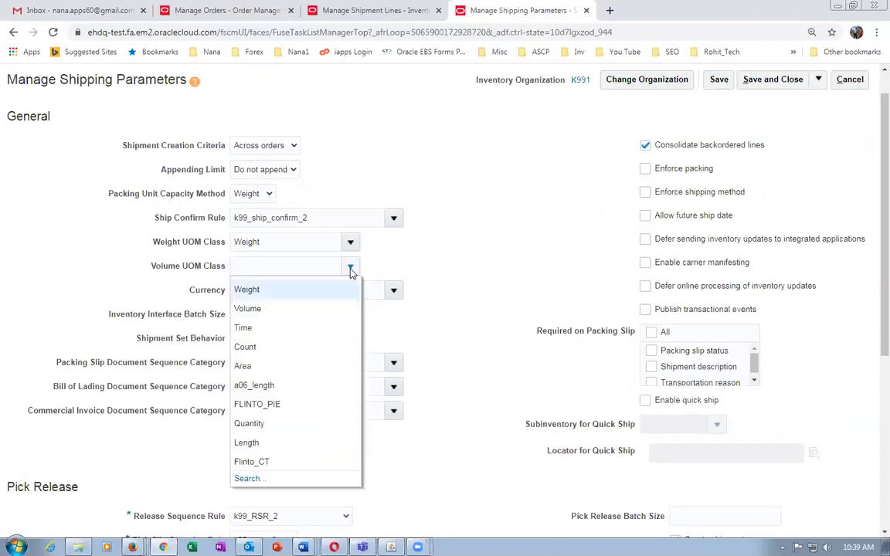
{"action": "left_click", "coordinate": [293, 308]}
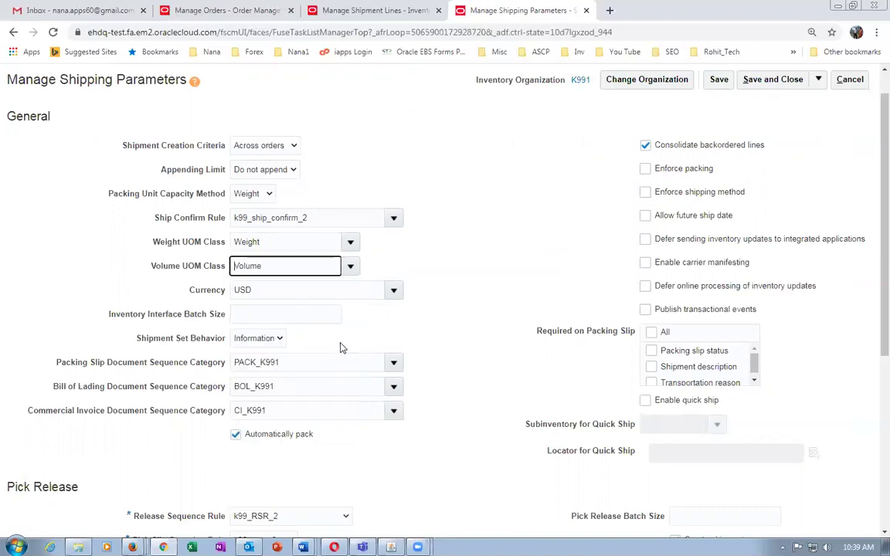
Check the available choices for the shipment set behavior without changing the selection.
{"action": "left_click", "coordinate": [268, 342]}
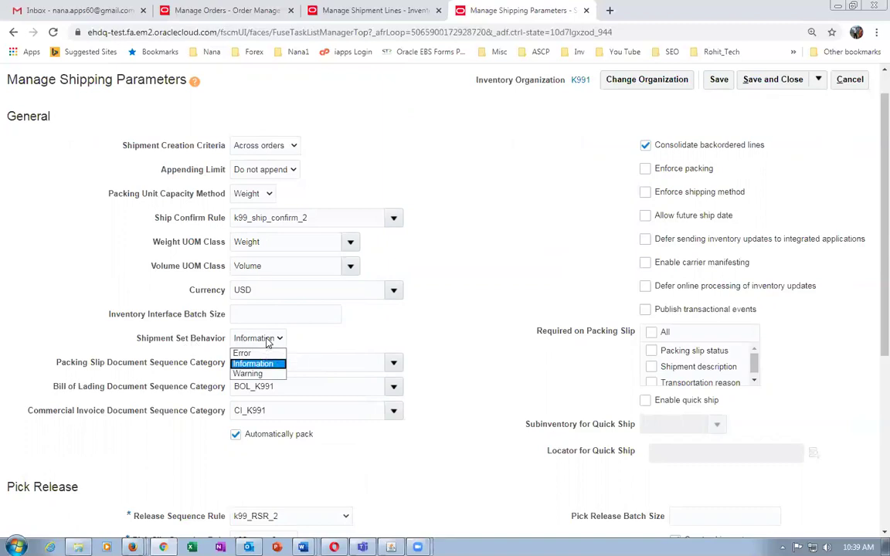
{"action": "left_click", "coordinate": [268, 342]}
{"action": "left_click", "coordinate": [410, 345]}
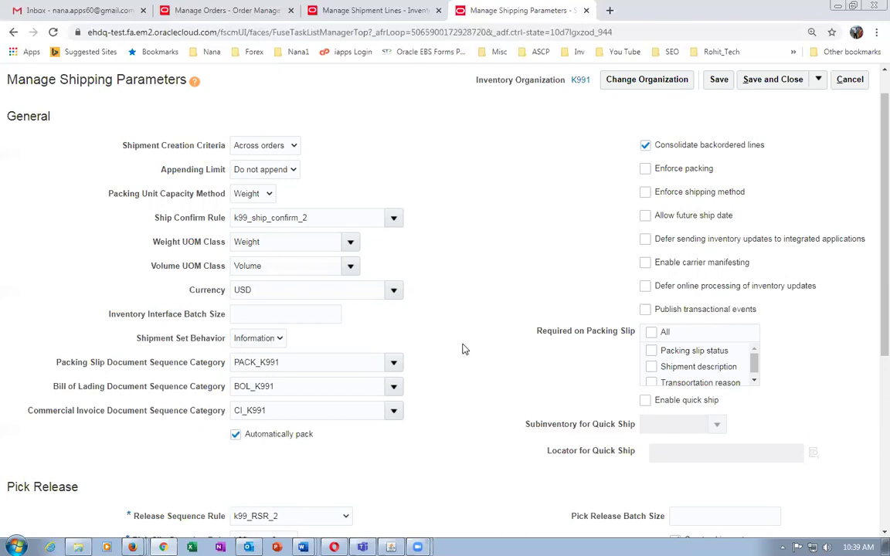
View the application's version information and close it again.
{"action": "scroll", "coordinate": [463, 350], "scroll_direction": "up", "scroll_amount": 1}
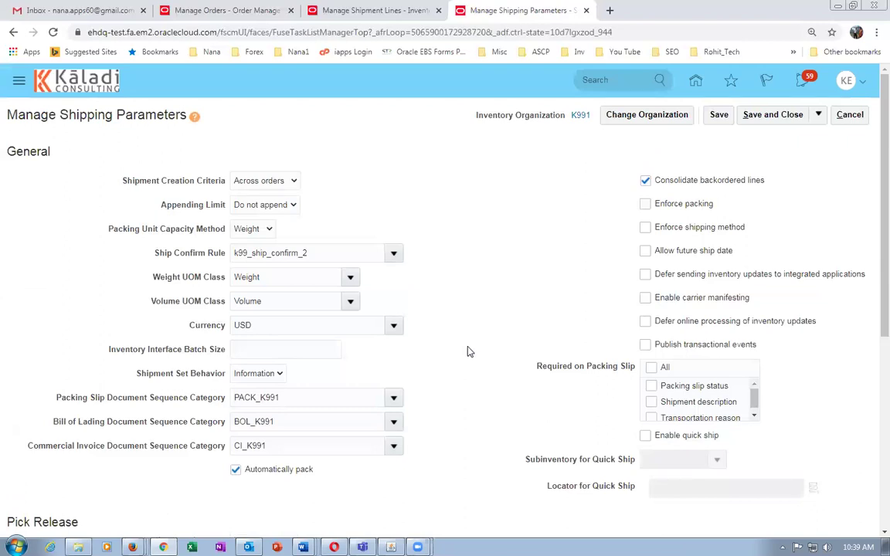
{"action": "left_click", "coordinate": [845, 82]}
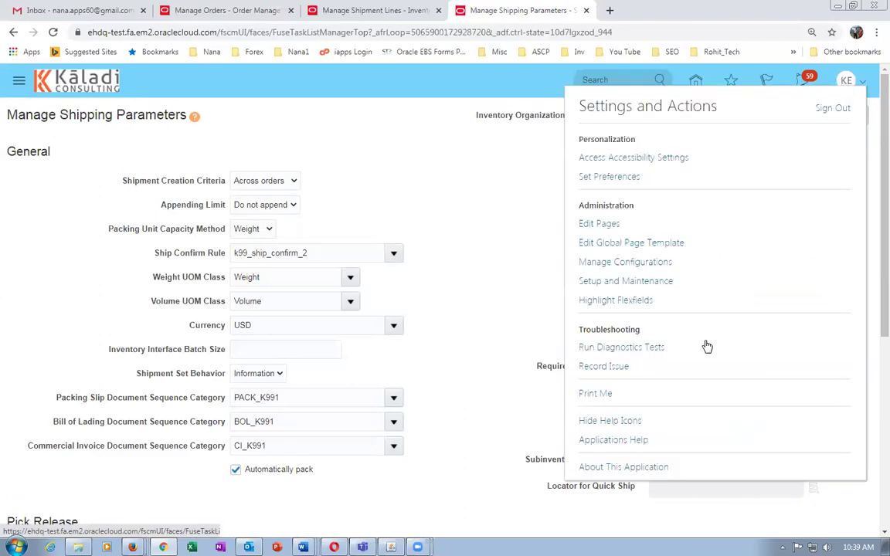
{"action": "left_click", "coordinate": [637, 468]}
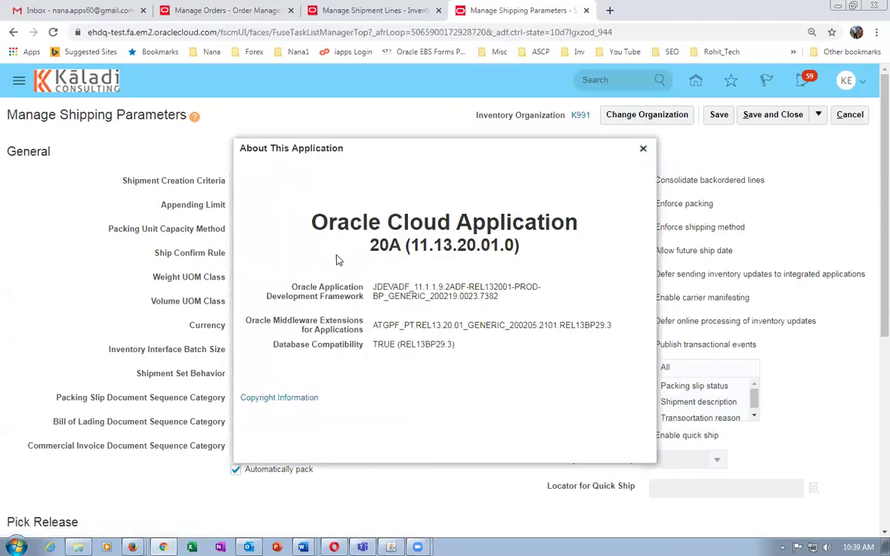
{"action": "left_click", "coordinate": [643, 149]}
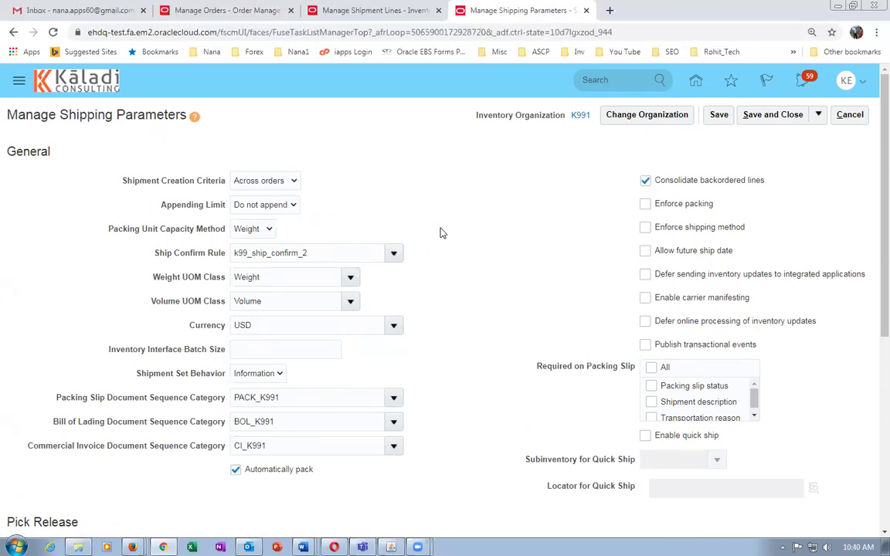
Save the shipping parameters for organization K991 and close the setup page.
{"action": "left_click", "coordinate": [779, 115]}
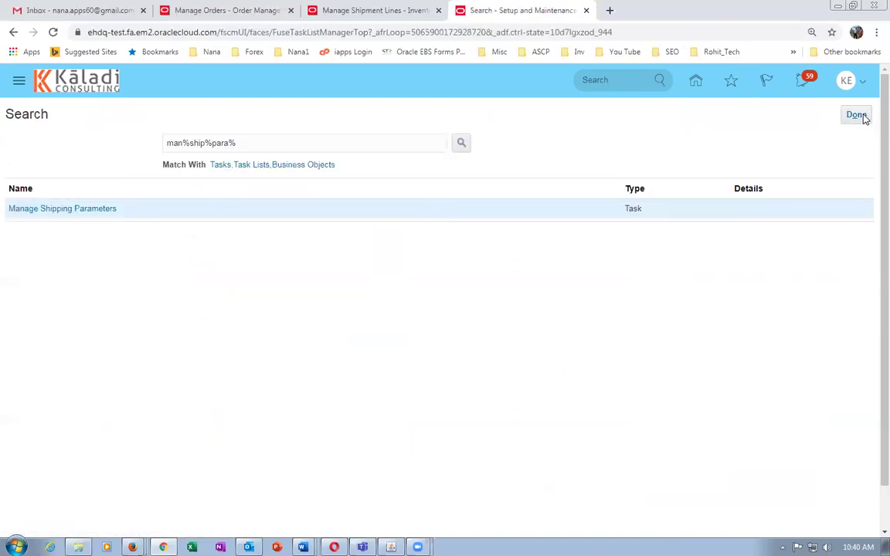
Switch to the Shipping document in Word and review the pick release process and the list of shipping execution rules.
{"action": "key", "text": "alt+space"}
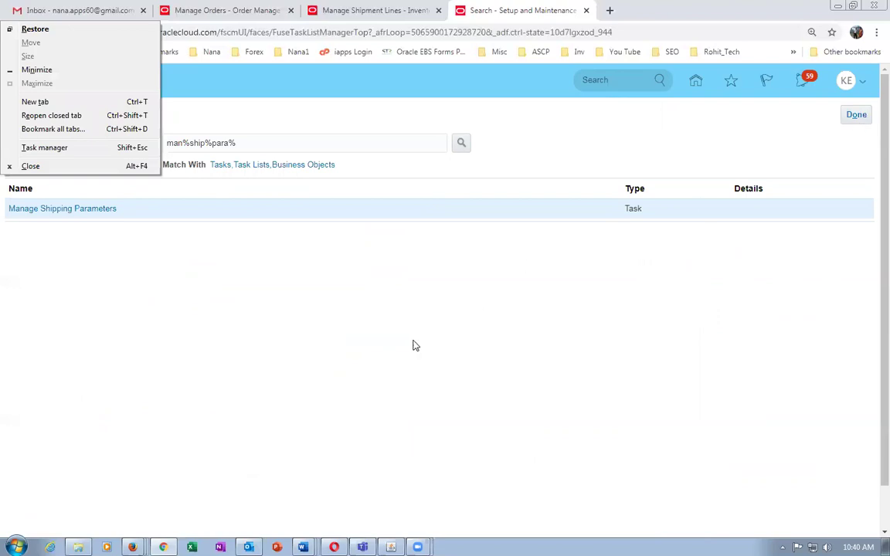
{"action": "key", "text": "Escape"}
{"action": "key", "text": "alt+Tab"}
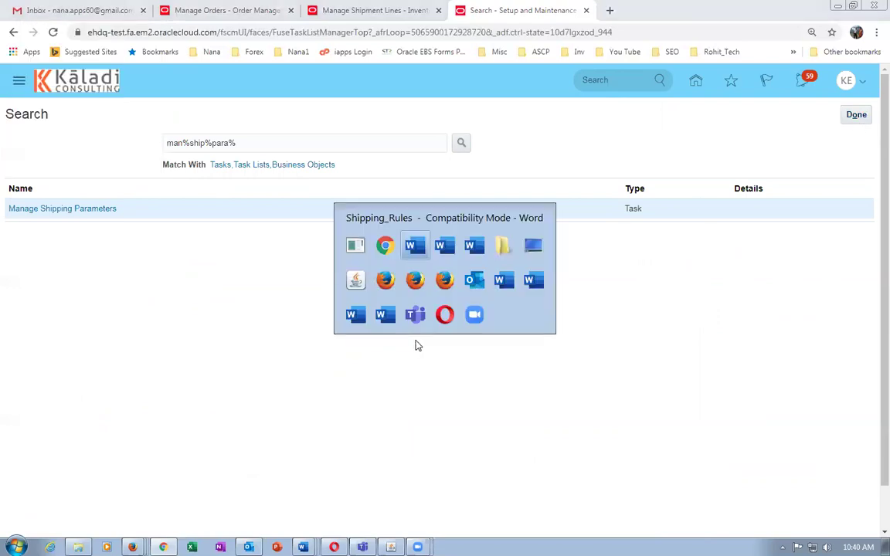
{"action": "key", "text": "alt+Tab"}
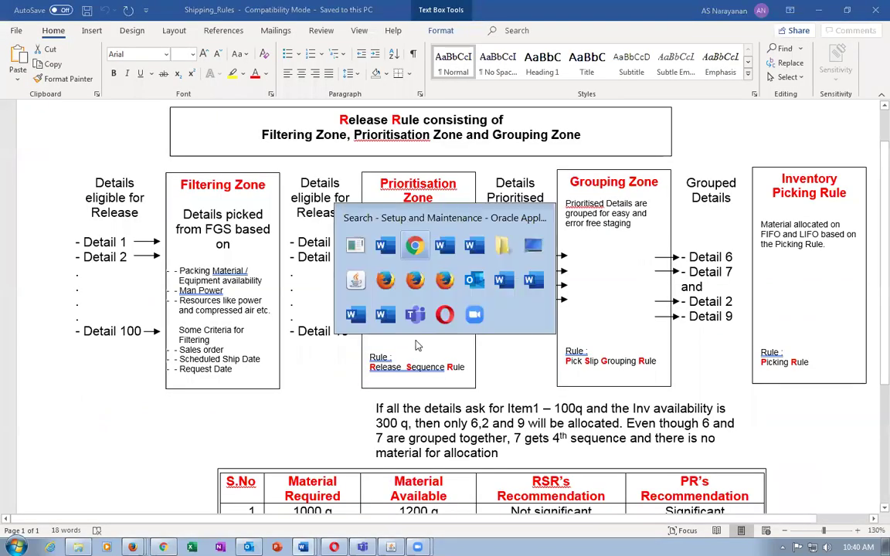
{"action": "key", "text": "alt+Tab"}
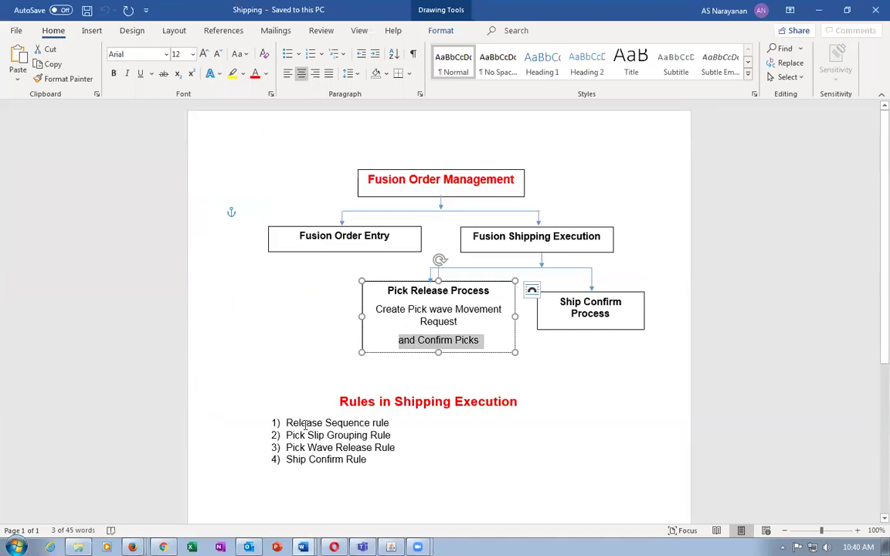
{"action": "left_click", "coordinate": [326, 435]}
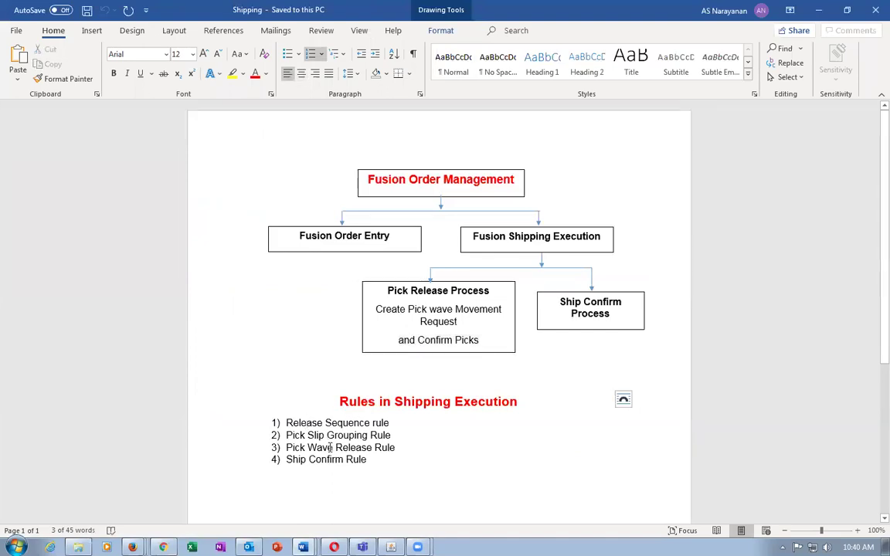
{"action": "left_click", "coordinate": [334, 459]}
{"action": "left_click_drag", "start_coordinate": [403, 288], "coordinate": [476, 290]}
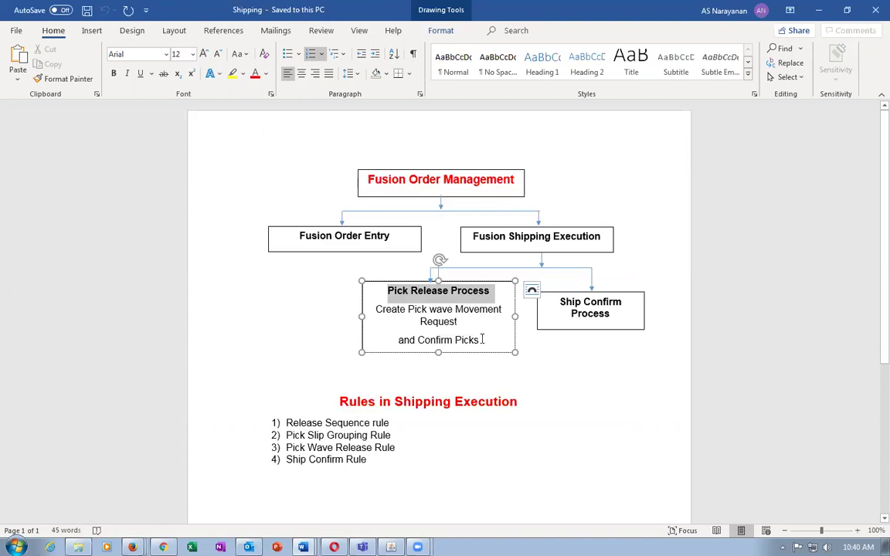
{"action": "left_click", "coordinate": [422, 339]}
{"action": "left_click_drag", "start_coordinate": [407, 339], "coordinate": [467, 346]}
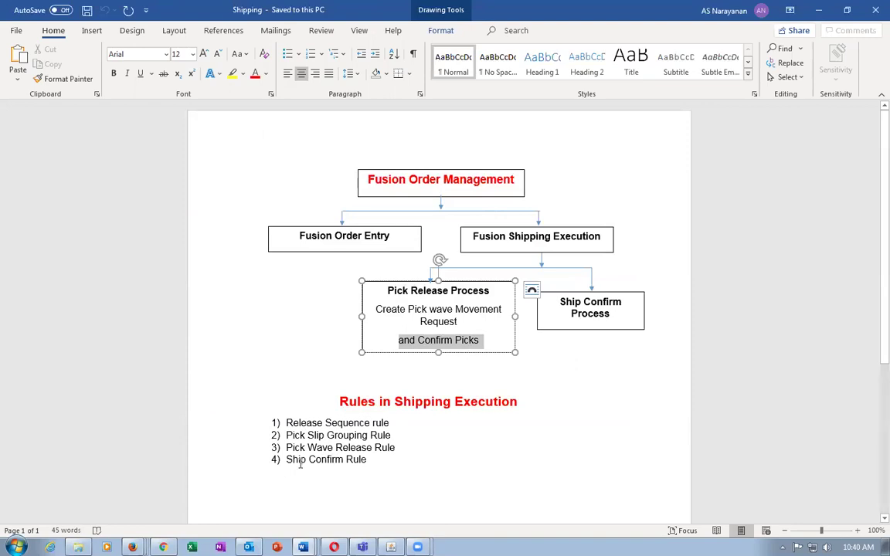
{"action": "left_click", "coordinate": [405, 469]}
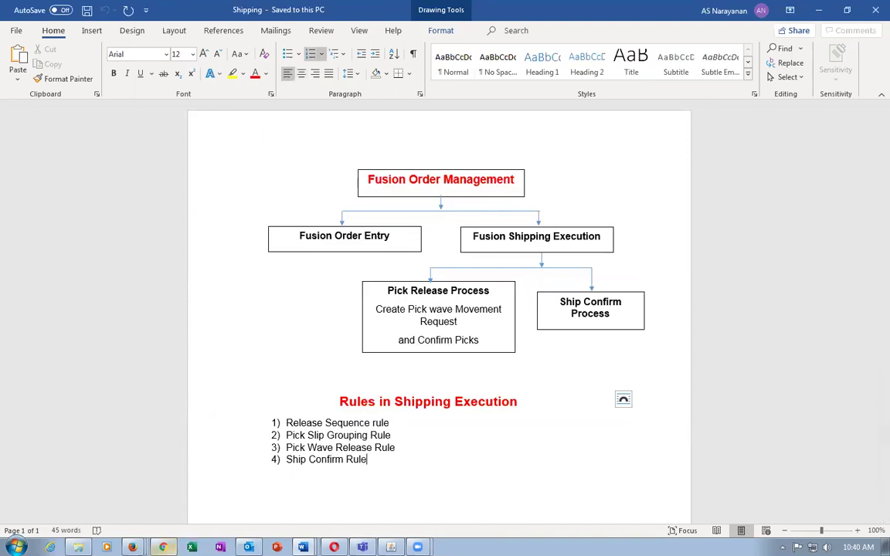
Return to the shipment line for item k99_std_order in Chrome and submit its pick release.
{"action": "left_click", "coordinate": [163, 547]}
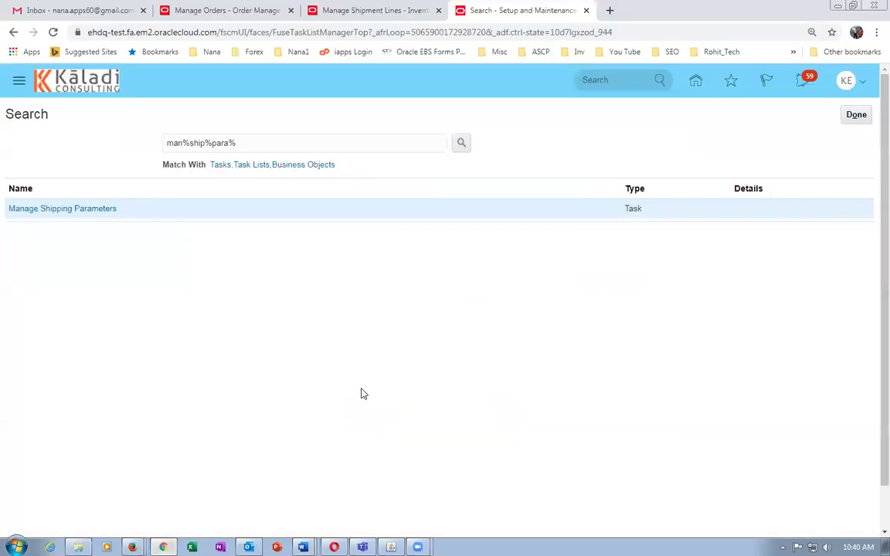
{"action": "left_click", "coordinate": [376, 11]}
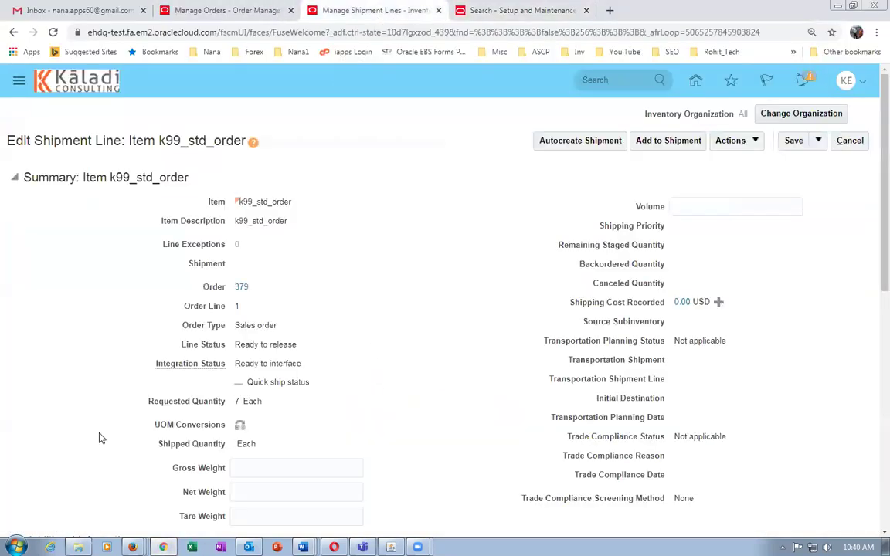
{"action": "left_click", "coordinate": [728, 143]}
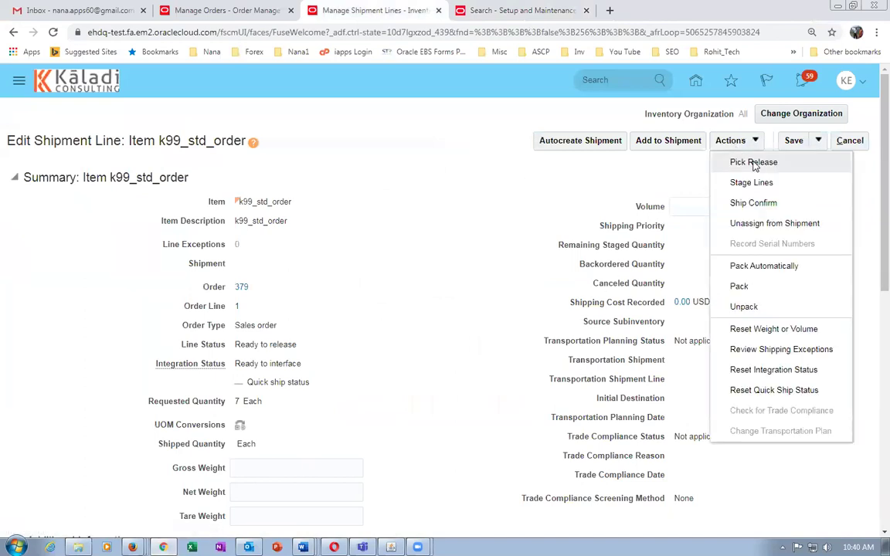
{"action": "left_click", "coordinate": [753, 163]}
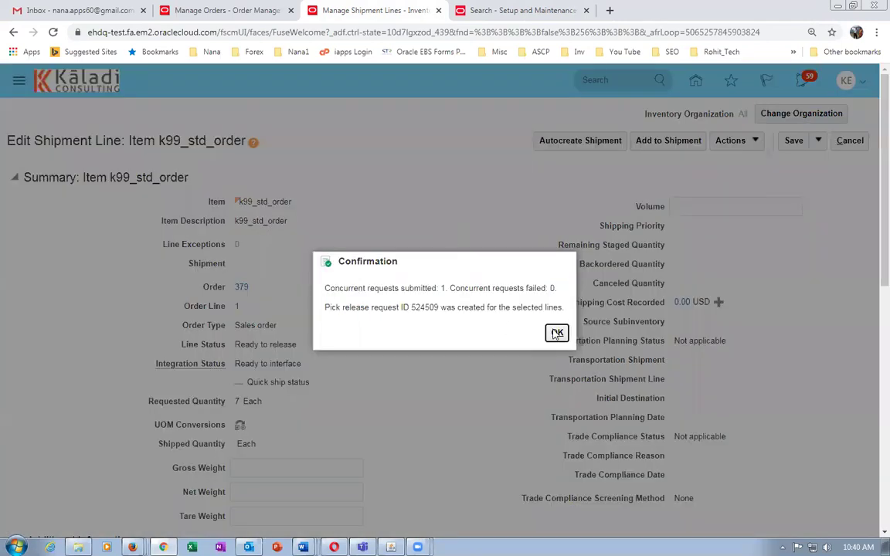
{"action": "key", "text": "Return"}
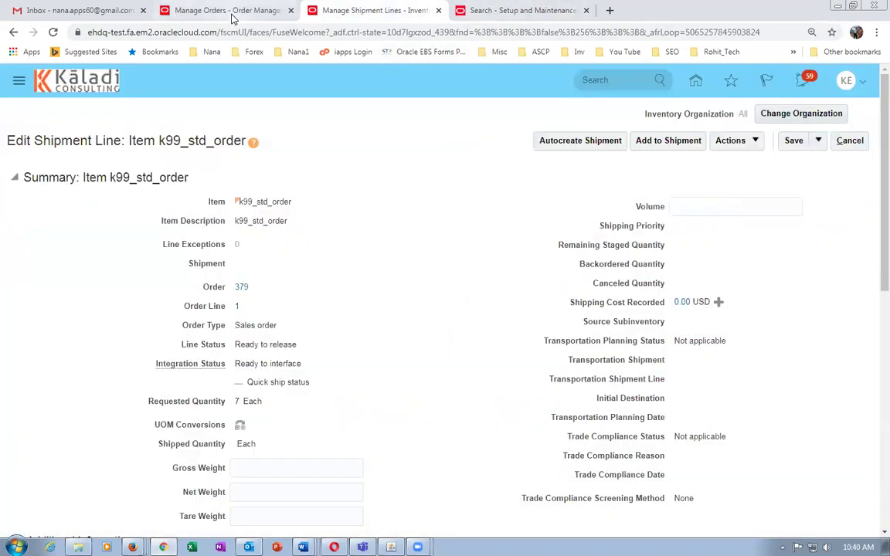
Leave the setup task search in the other browser tab and open the Scheduled Processes overview.
{"action": "left_click", "coordinate": [525, 11]}
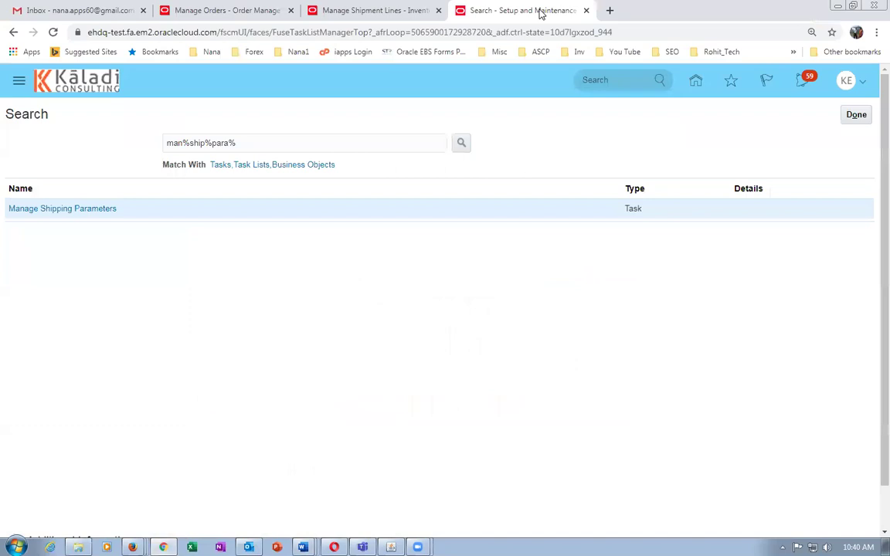
{"action": "left_click", "coordinate": [856, 115]}
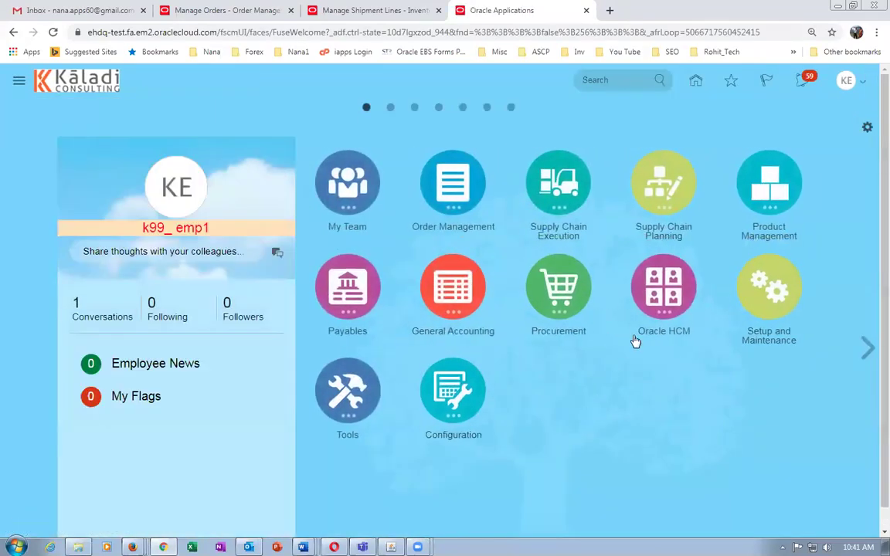
{"action": "left_click", "coordinate": [349, 388]}
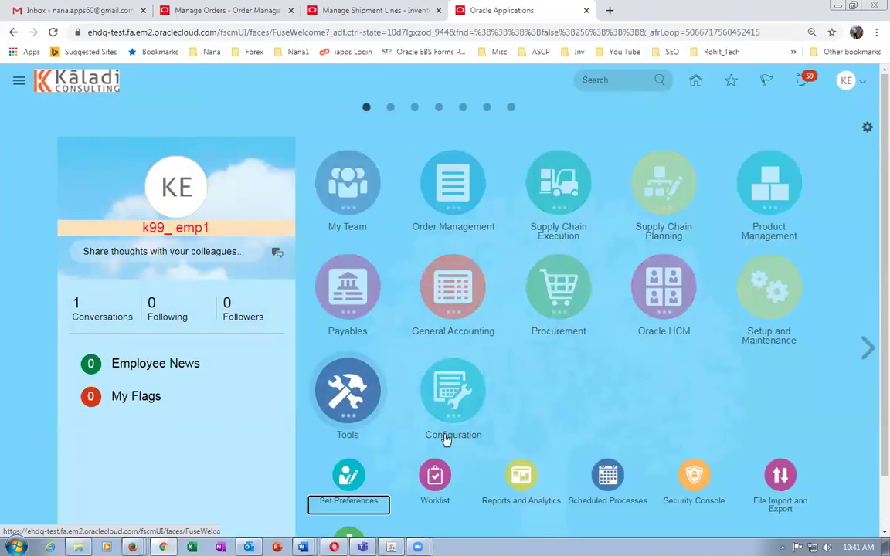
{"action": "left_click", "coordinate": [607, 473]}
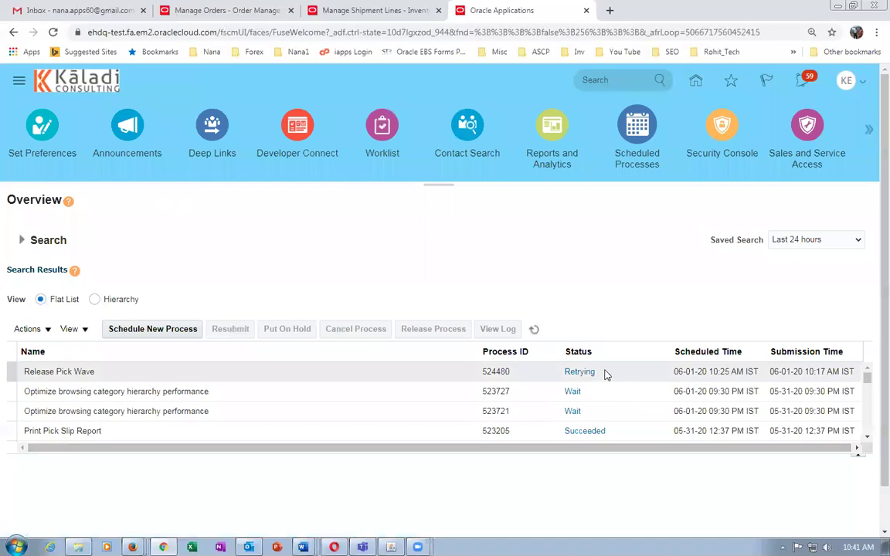
Monitor the pick release processes by refreshing the list until the Print Pick Slip Report finishes.
{"action": "left_click", "coordinate": [535, 330]}
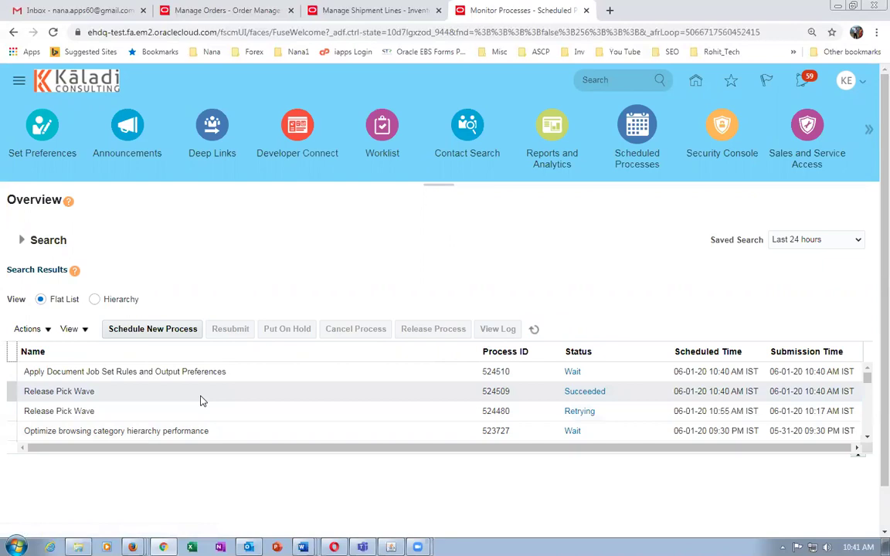
{"action": "left_click", "coordinate": [144, 376]}
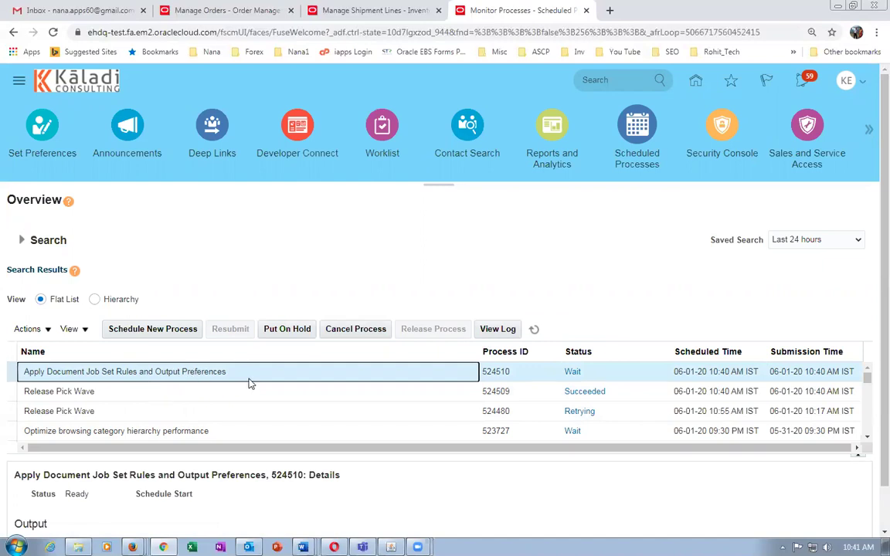
{"action": "left_click", "coordinate": [533, 329]}
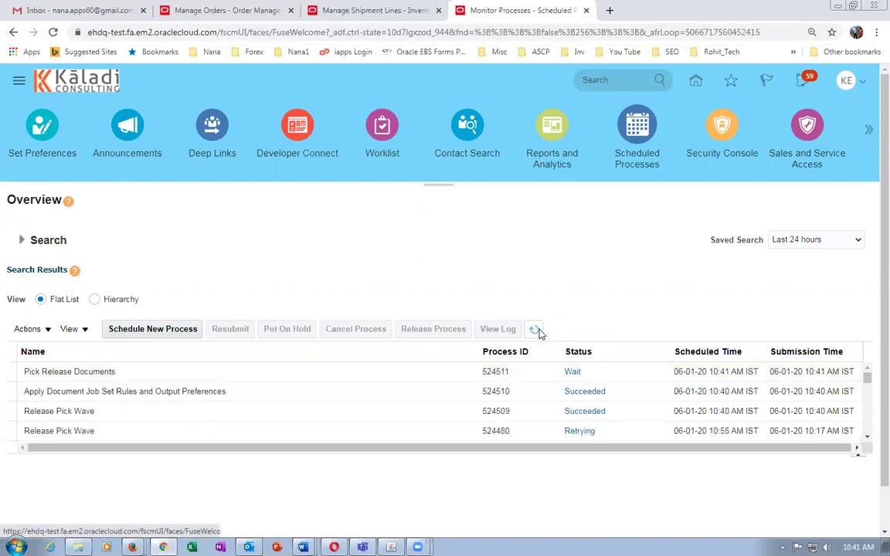
{"action": "left_click", "coordinate": [213, 371]}
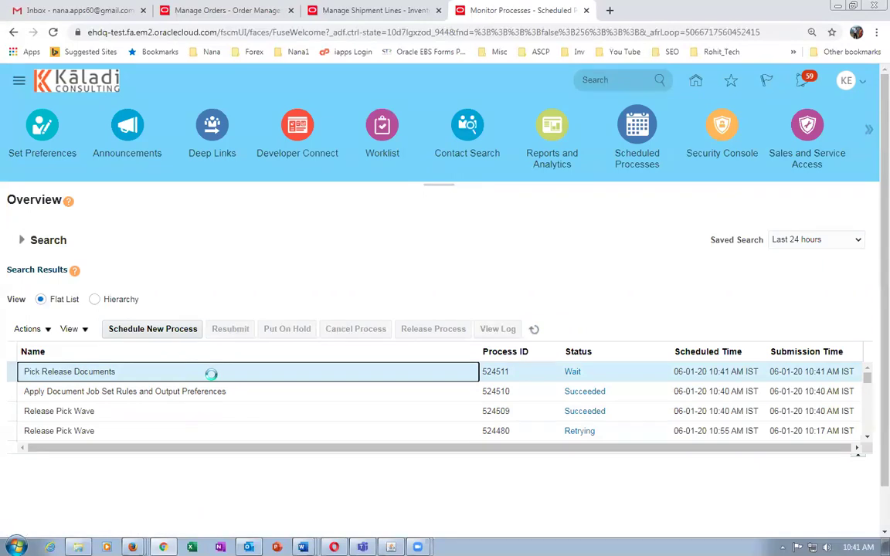
{"action": "left_click", "coordinate": [534, 329]}
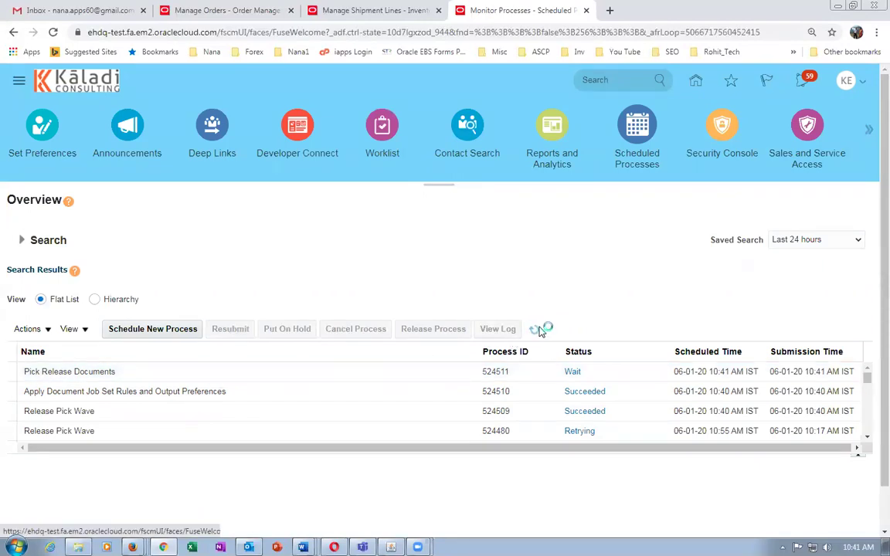
{"action": "left_click", "coordinate": [534, 330]}
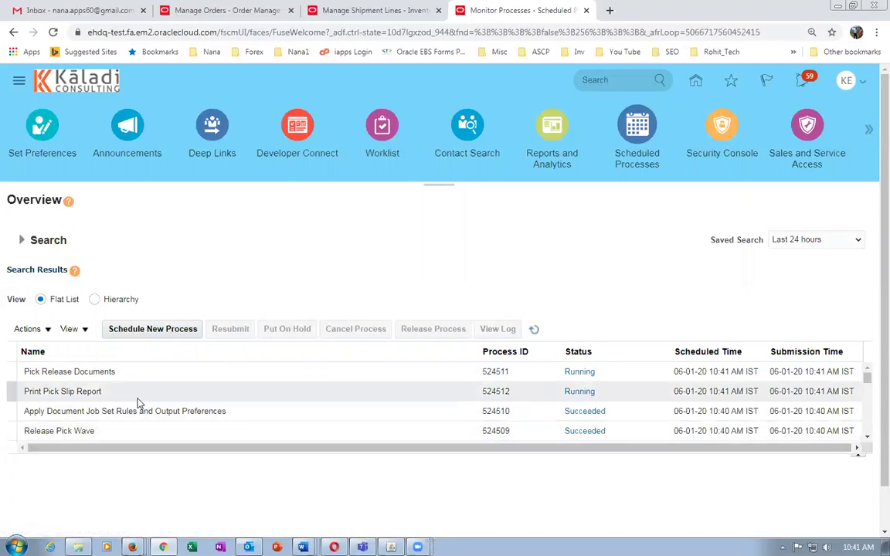
{"action": "left_click", "coordinate": [534, 332]}
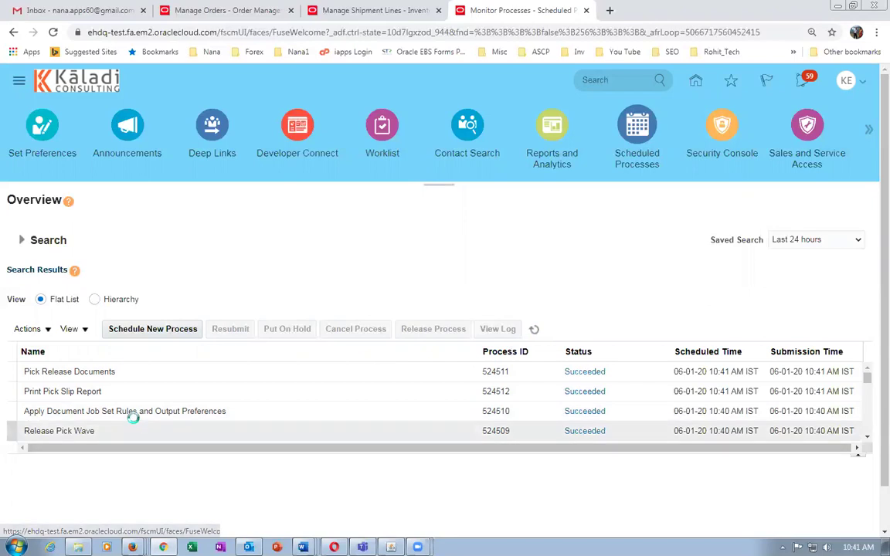
Show the details of the Print Pick Slip Report process and republish its output.
{"action": "left_click", "coordinate": [126, 394]}
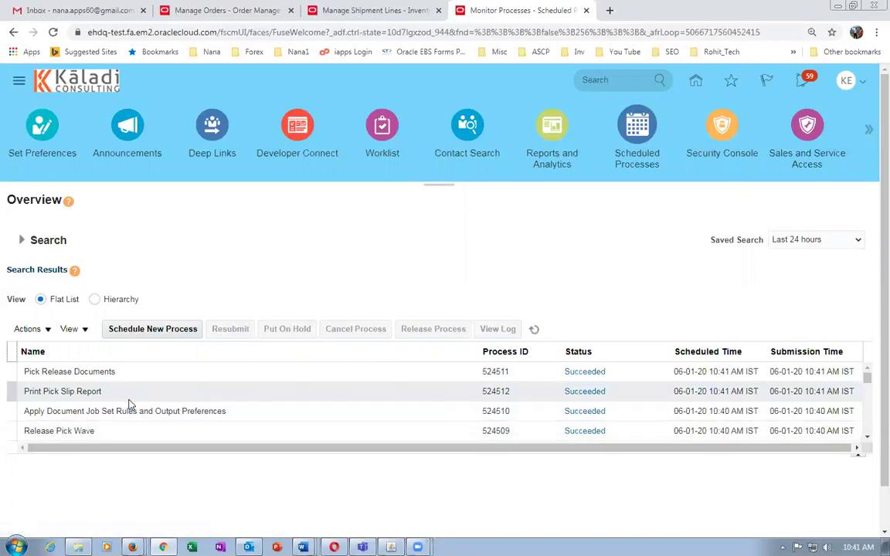
{"action": "left_click", "coordinate": [135, 397]}
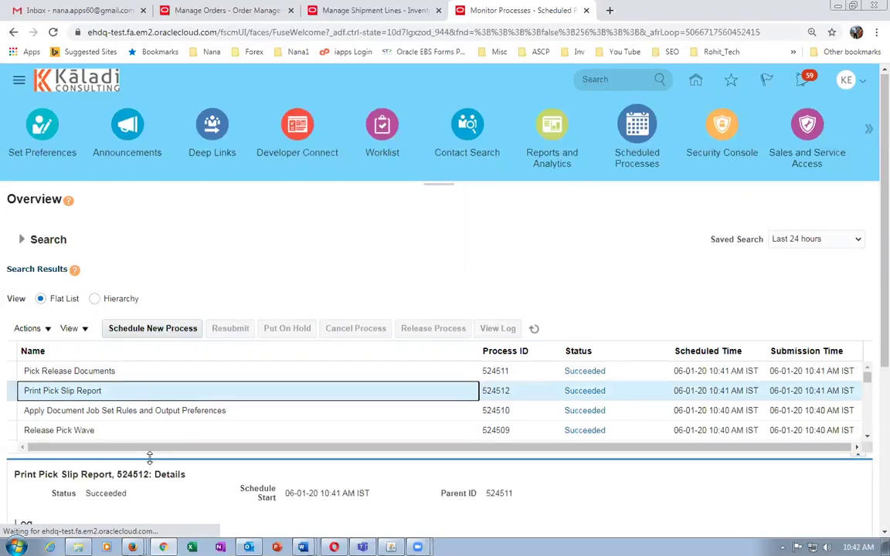
{"action": "scroll", "coordinate": [154, 464], "scroll_direction": "down", "scroll_amount": 2}
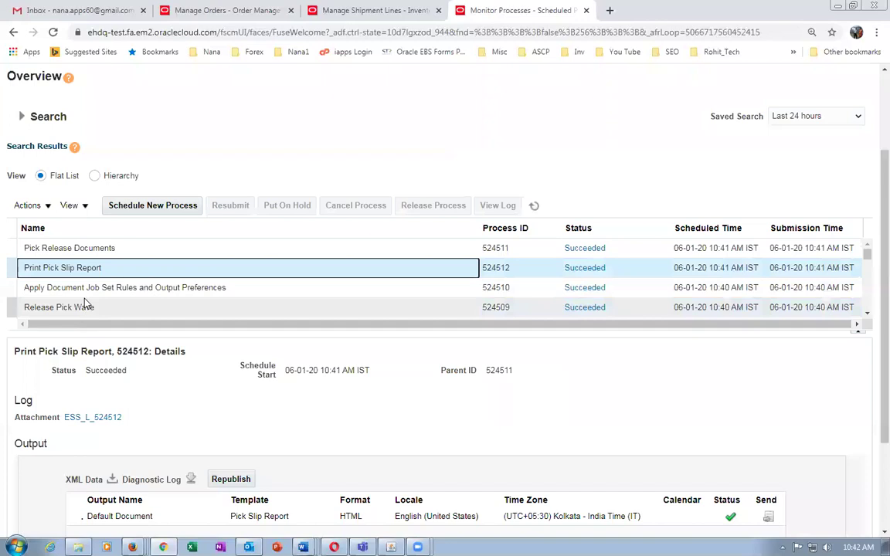
{"action": "left_click", "coordinate": [231, 478]}
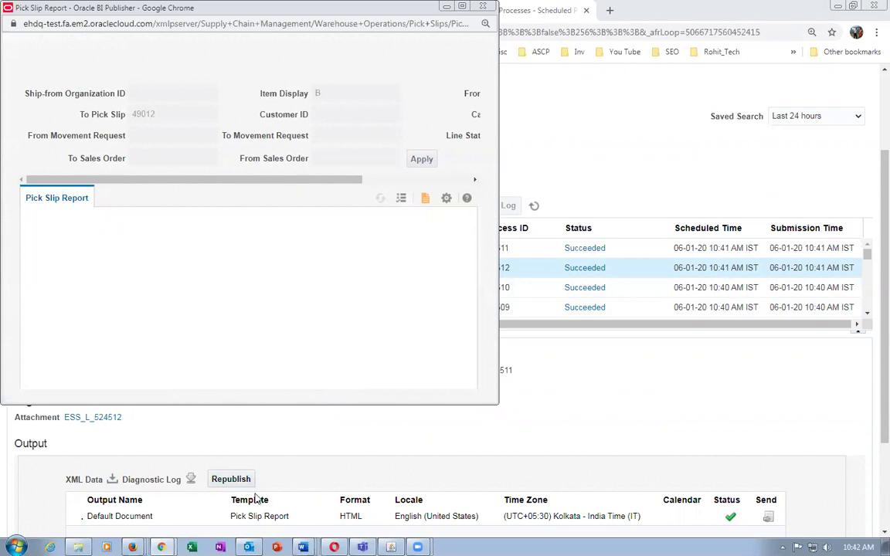
Export the republished Pick Slip Report as a PDF file.
{"action": "left_click", "coordinate": [445, 203]}
{"action": "mouse_move", "coordinate": [414, 215]}
{"action": "left_click", "coordinate": [313, 241]}
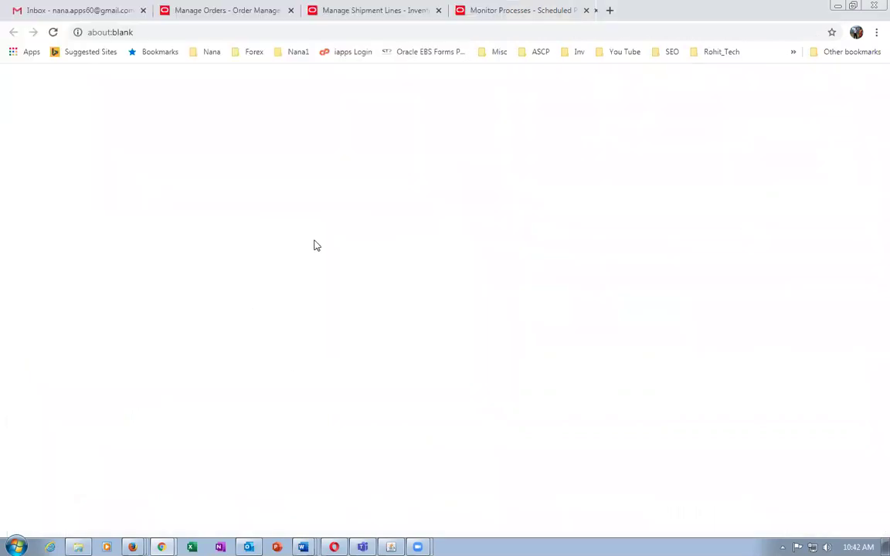
{"action": "left_click", "coordinate": [334, 281]}
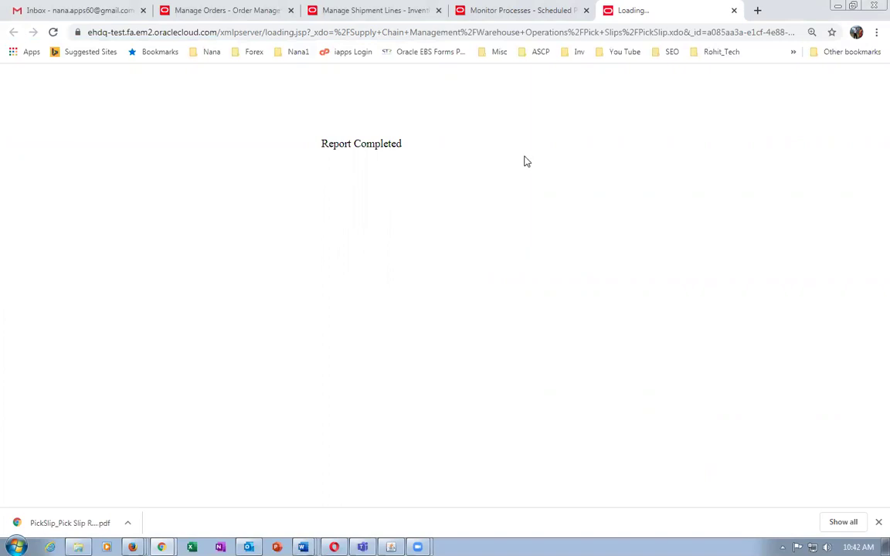
Check the pick status in the downloaded PickSlip_Pick Slip Report.pdf, closing the report and the downloads list when done.
{"action": "left_click", "coordinate": [834, 524]}
{"action": "left_click", "coordinate": [339, 157]}
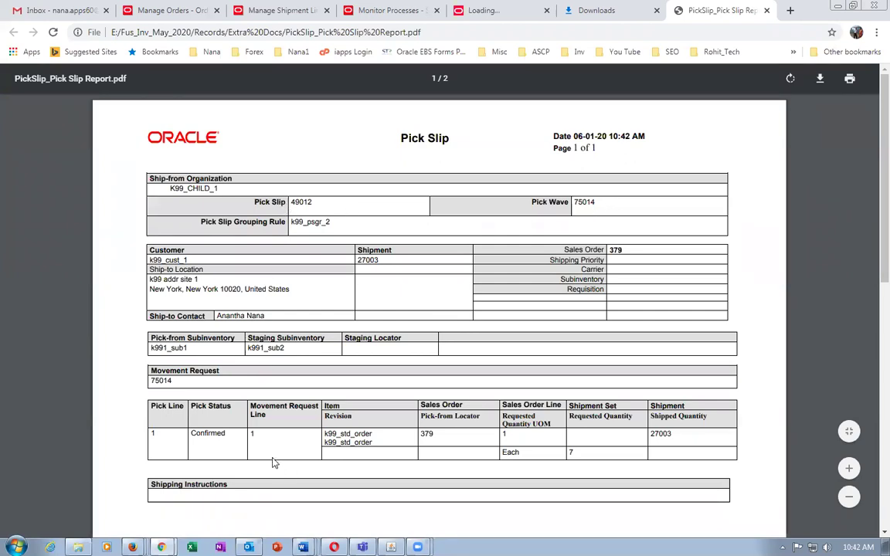
{"action": "left_click_drag", "start_coordinate": [193, 434], "coordinate": [229, 433]}
{"action": "left_click", "coordinate": [234, 448]}
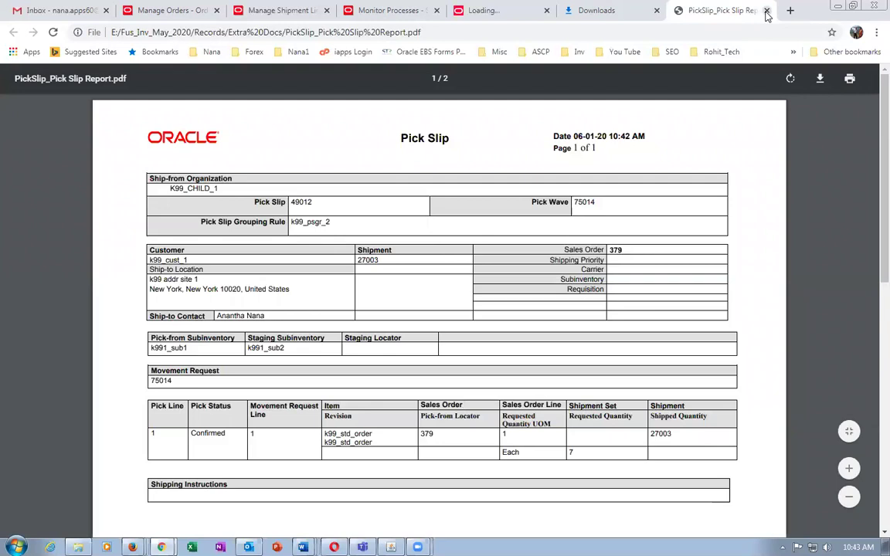
{"action": "left_click", "coordinate": [766, 11]}
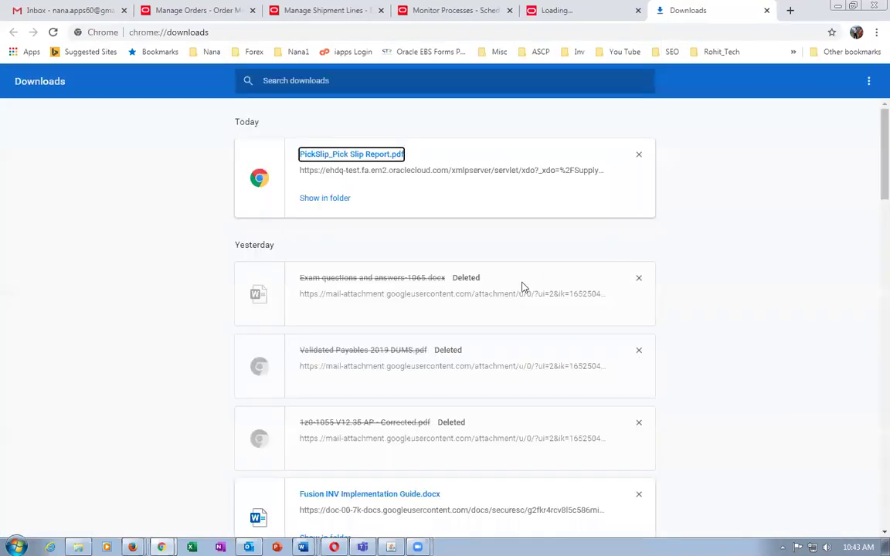
{"action": "left_click", "coordinate": [766, 11]}
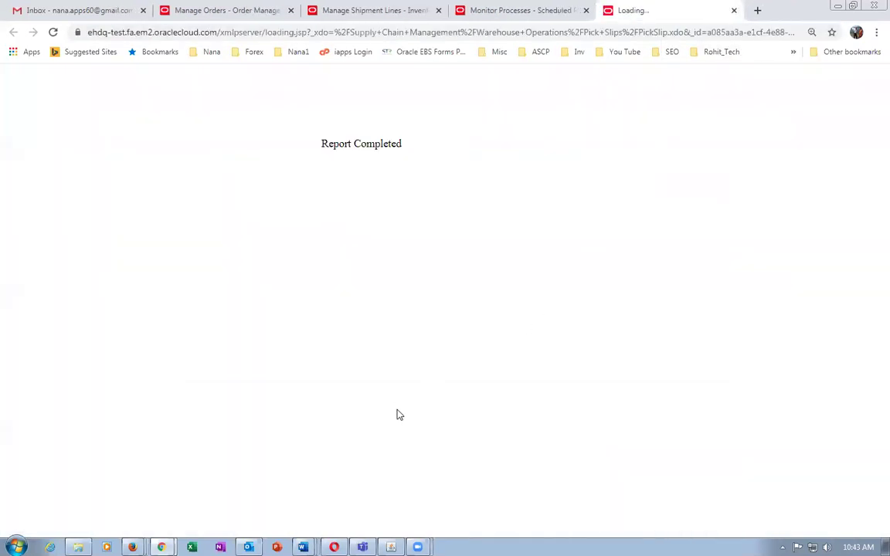
Close the completed report page and review the details of the Pick Release Documents and Print Pick Slip Report processes.
{"action": "left_click", "coordinate": [733, 10]}
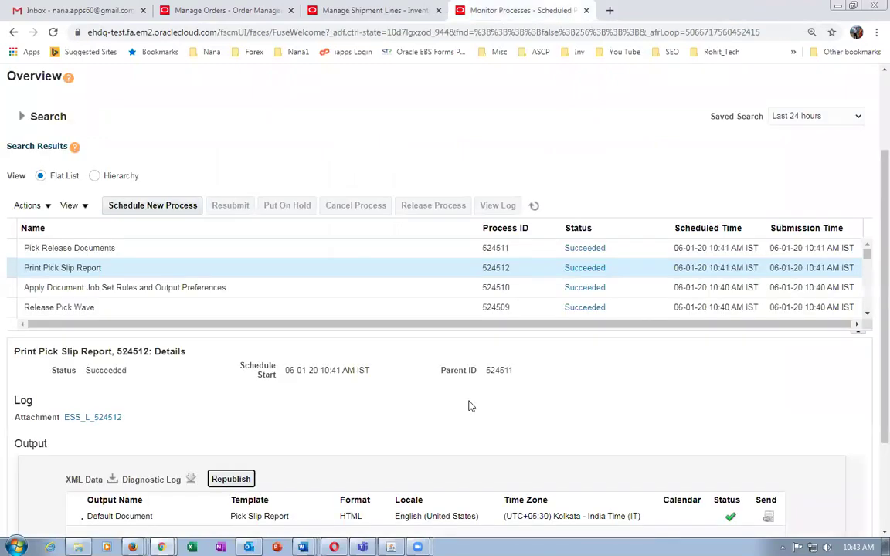
{"action": "left_click", "coordinate": [87, 248]}
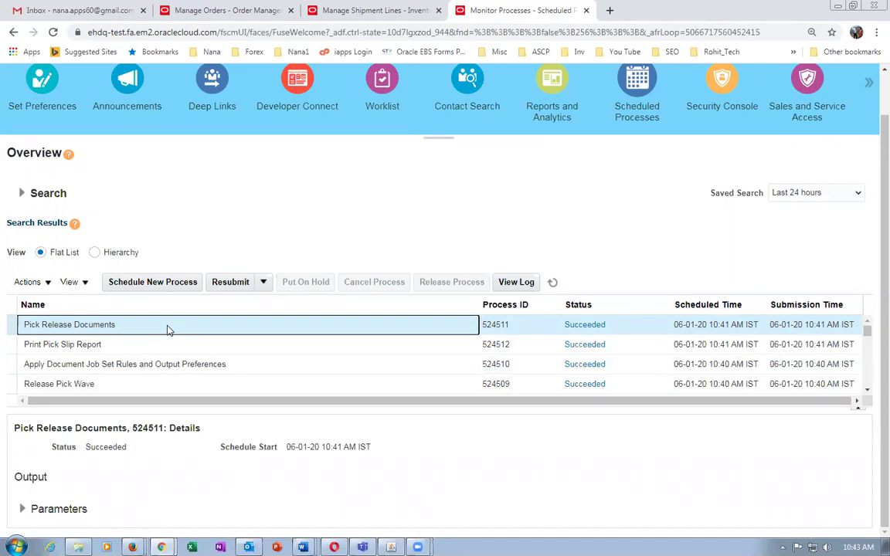
{"action": "left_click", "coordinate": [101, 344]}
{"action": "left_click", "coordinate": [118, 328]}
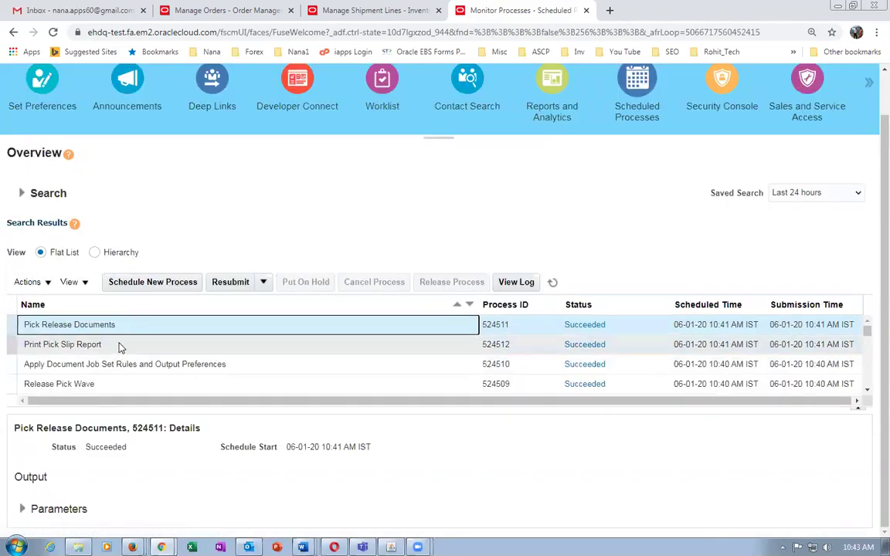
{"action": "left_click", "coordinate": [120, 345]}
{"action": "scroll", "coordinate": [120, 347], "scroll_direction": "down", "scroll_amount": 1}
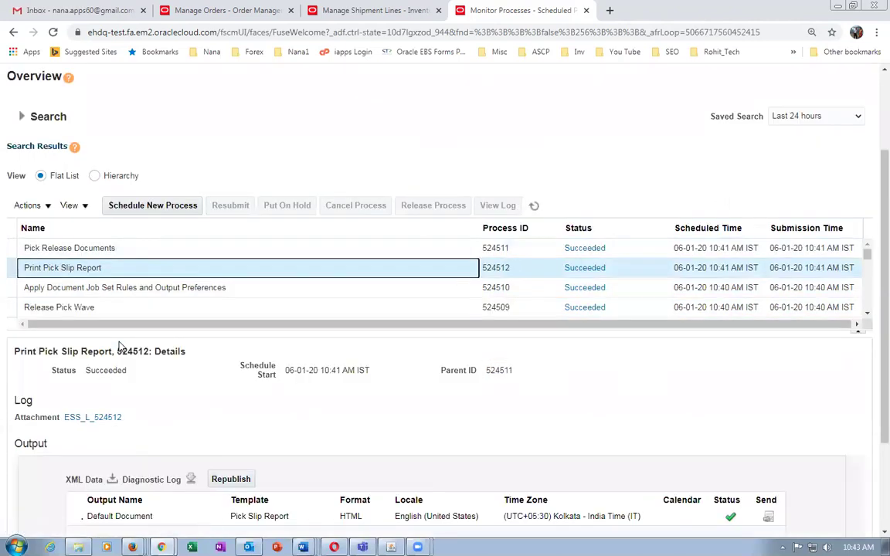
{"action": "left_click", "coordinate": [167, 250]}
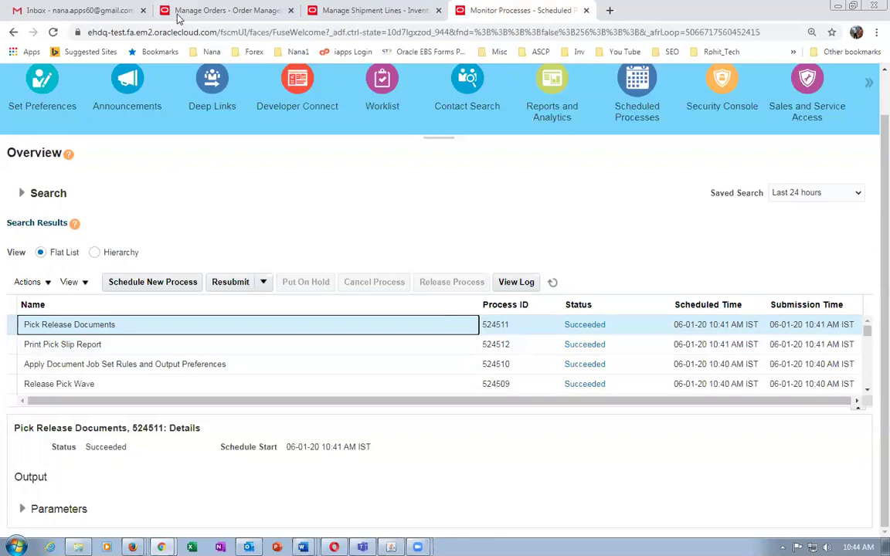
Refresh the k99_cust_1 order in Manage Orders and check the status of its fulfillment line and order line.
{"action": "left_click", "coordinate": [218, 12]}
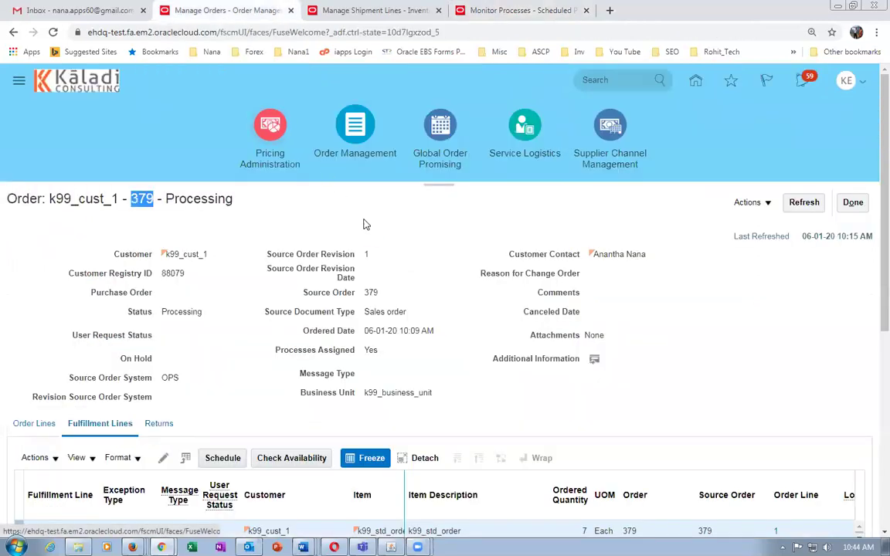
{"action": "left_click", "coordinate": [811, 204]}
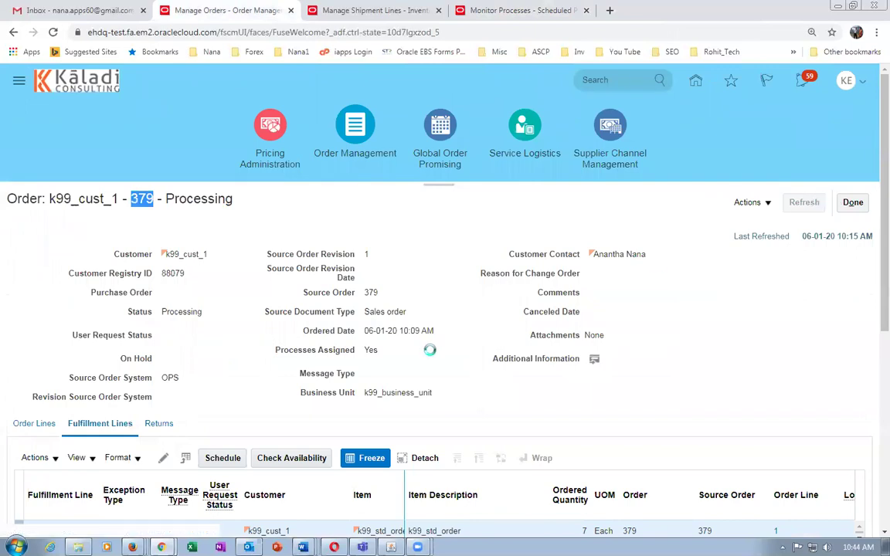
{"action": "scroll", "coordinate": [325, 411], "scroll_direction": "down", "scroll_amount": 3}
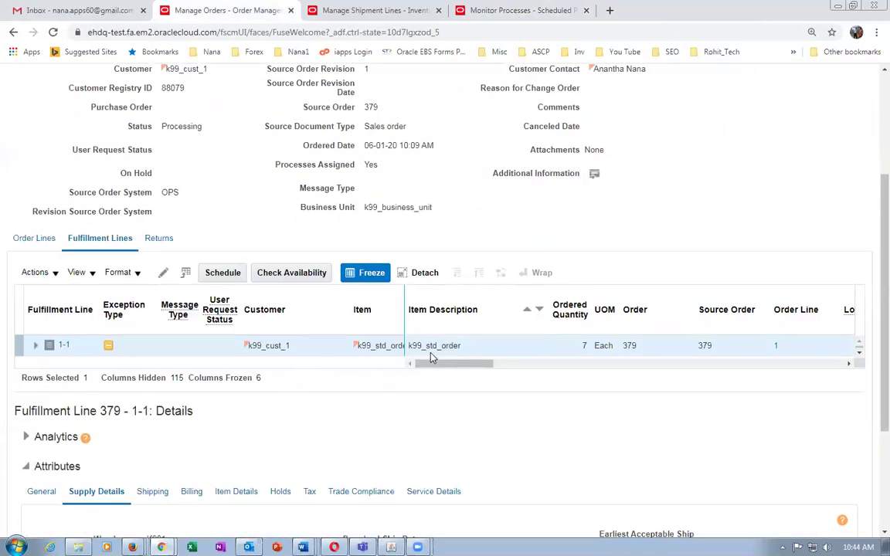
{"action": "left_click_drag", "start_coordinate": [433, 363], "coordinate": [509, 377]}
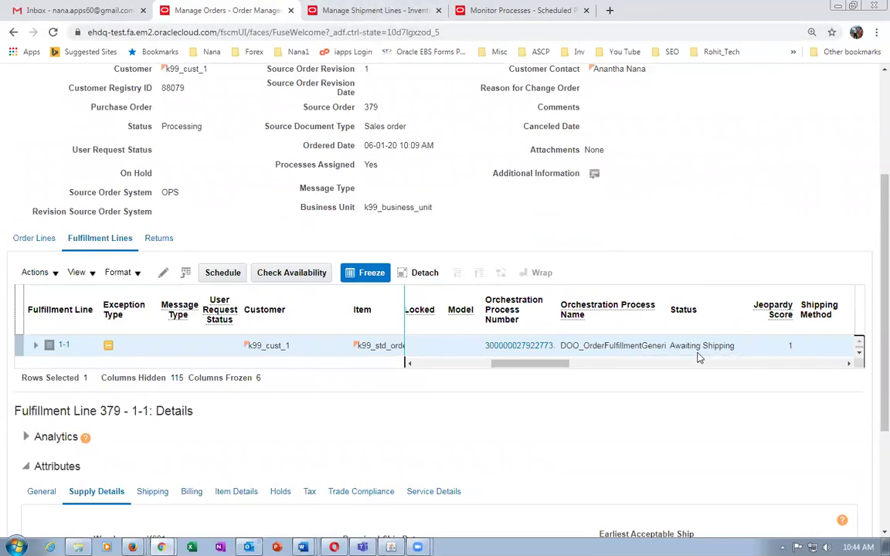
{"action": "scroll", "coordinate": [780, 197], "scroll_direction": "up", "scroll_amount": 3}
{"action": "left_click", "coordinate": [793, 204]}
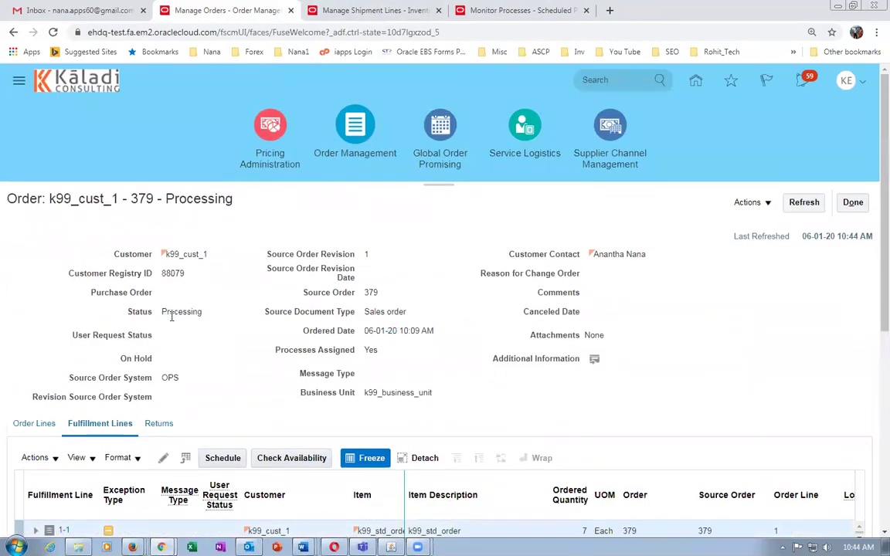
{"action": "scroll", "coordinate": [171, 315], "scroll_direction": "down", "scroll_amount": 2}
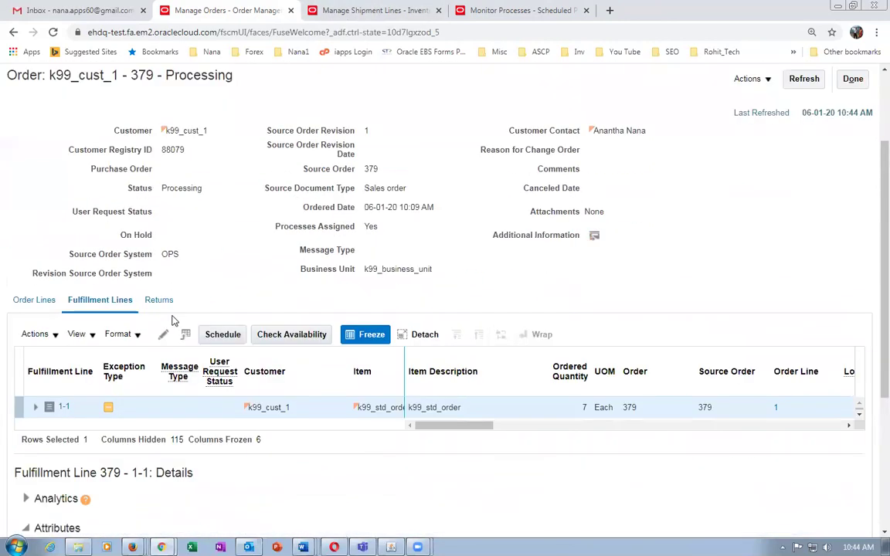
{"action": "left_click_drag", "start_coordinate": [446, 431], "coordinate": [510, 430]}
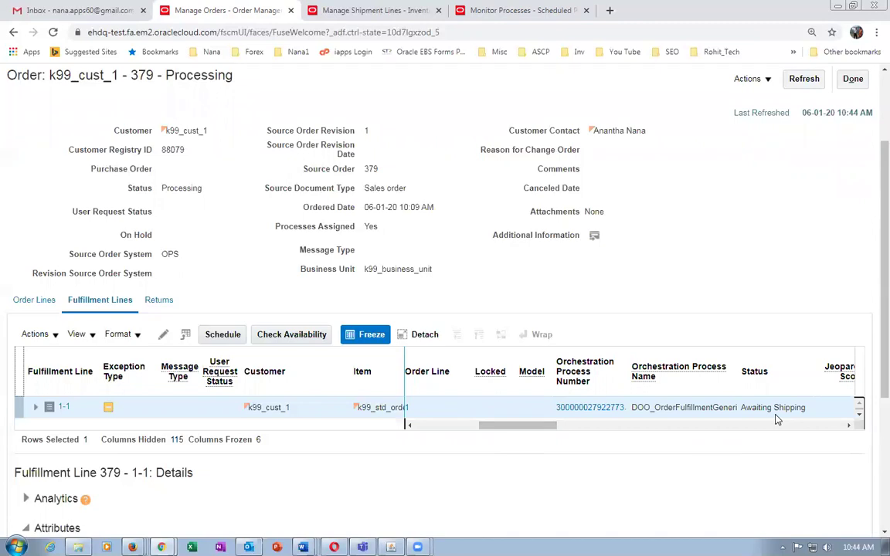
{"action": "left_click", "coordinate": [32, 303]}
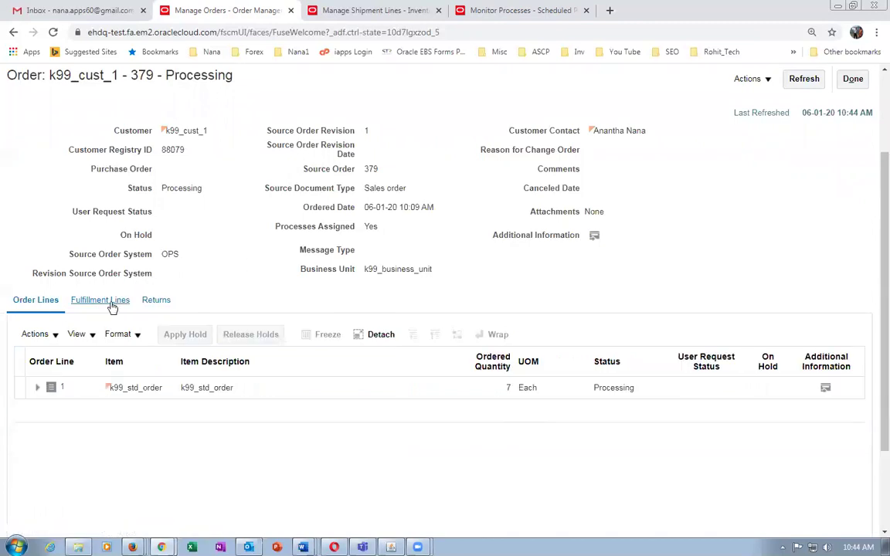
Open the orchestration process of fulfillment line 1-1, review its orchestration plan tasks, and return to the order's fulfillment view.
{"action": "left_click", "coordinate": [110, 301]}
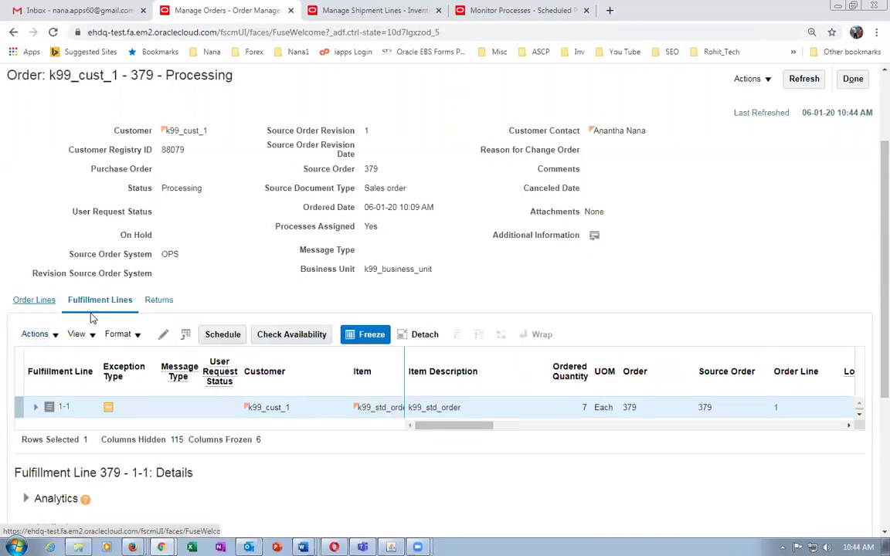
{"action": "scroll", "coordinate": [226, 367], "scroll_direction": "down", "scroll_amount": 2}
{"action": "left_click_drag", "start_coordinate": [431, 301], "coordinate": [490, 301]}
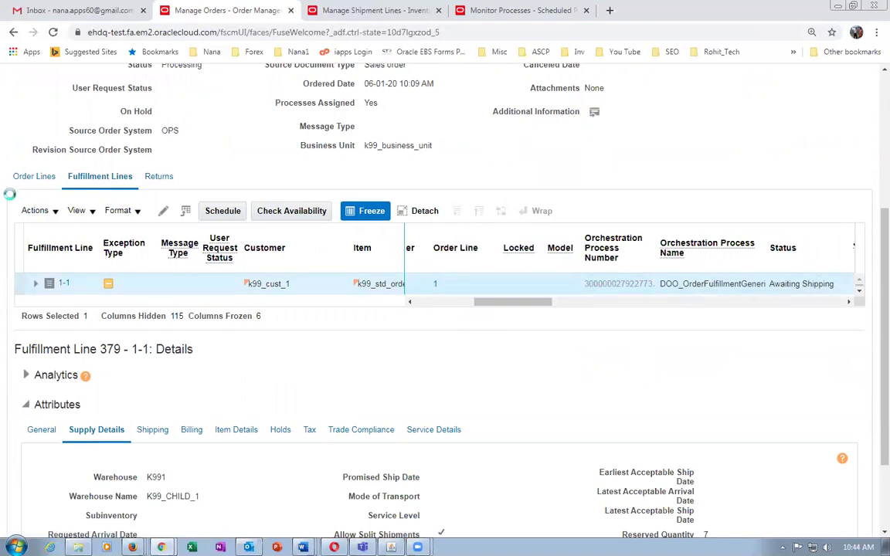
{"action": "scroll", "coordinate": [29, 278], "scroll_direction": "down", "scroll_amount": 3}
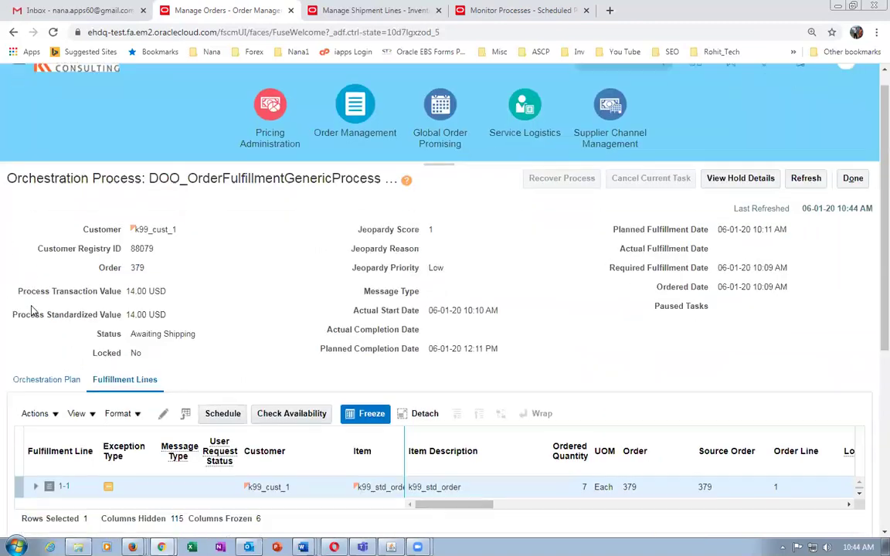
{"action": "left_click", "coordinate": [45, 219]}
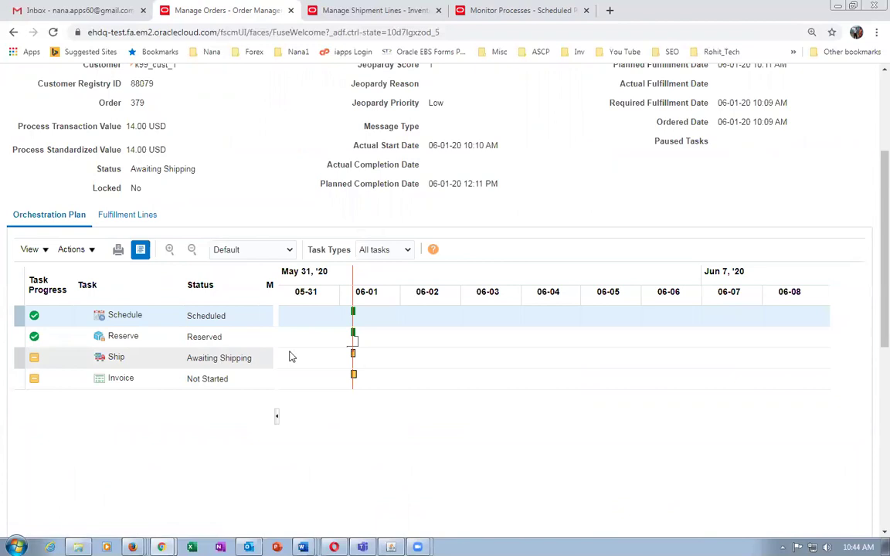
{"action": "scroll", "coordinate": [518, 181], "scroll_direction": "up", "scroll_amount": 1}
{"action": "scroll", "coordinate": [519, 191], "scroll_direction": "up", "scroll_amount": 2}
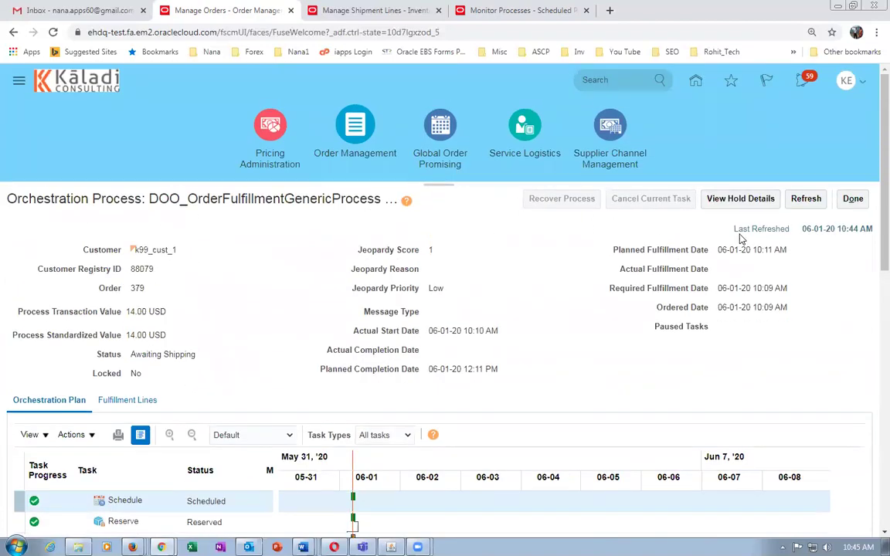
{"action": "left_click", "coordinate": [851, 198]}
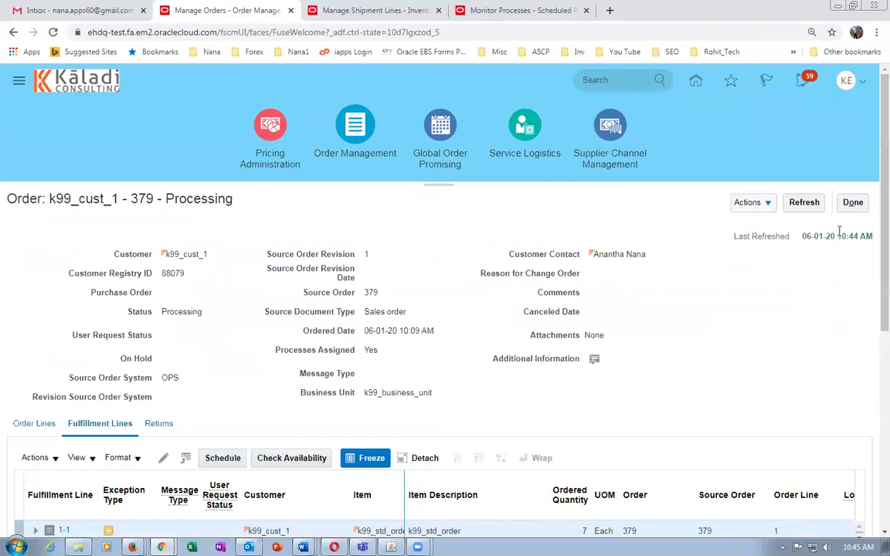
Return to the main order page and refresh it to check the k99_std_order line status.
{"action": "left_click", "coordinate": [852, 202]}
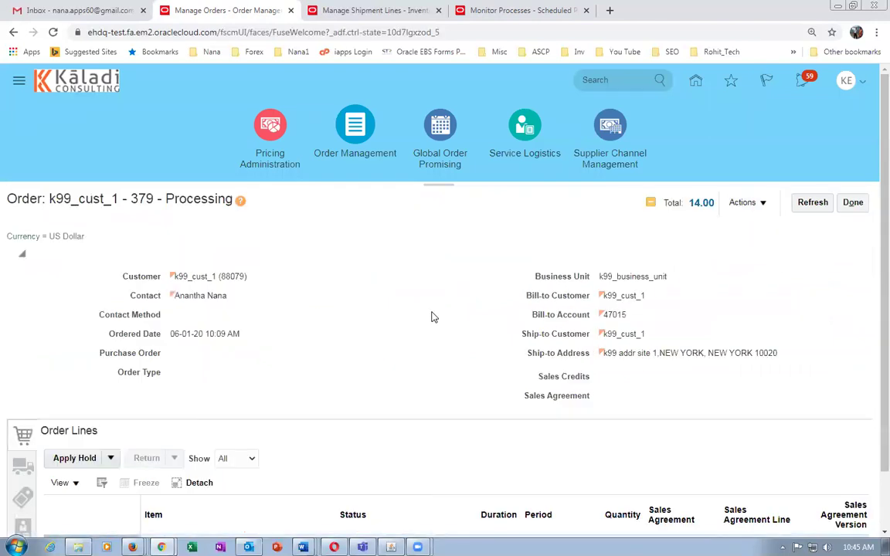
{"action": "scroll", "coordinate": [432, 322], "scroll_direction": "down", "scroll_amount": 2}
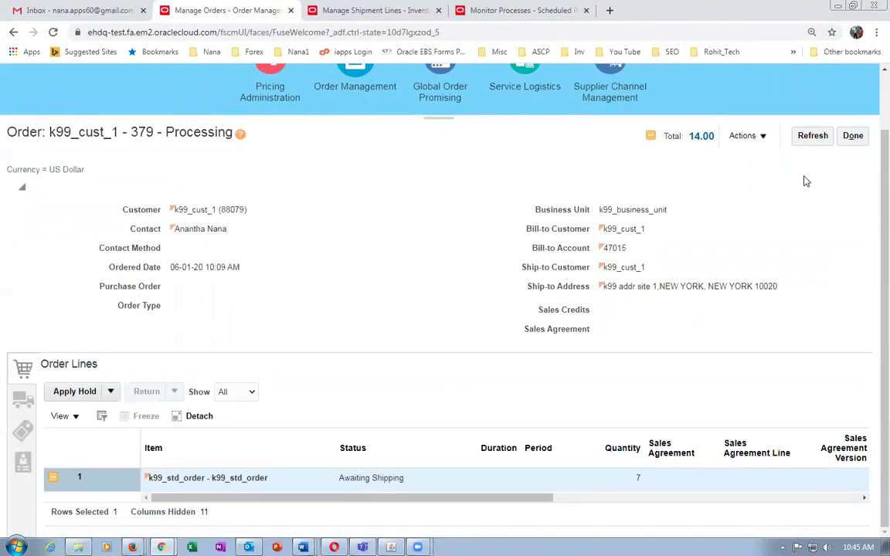
{"action": "left_click", "coordinate": [813, 137]}
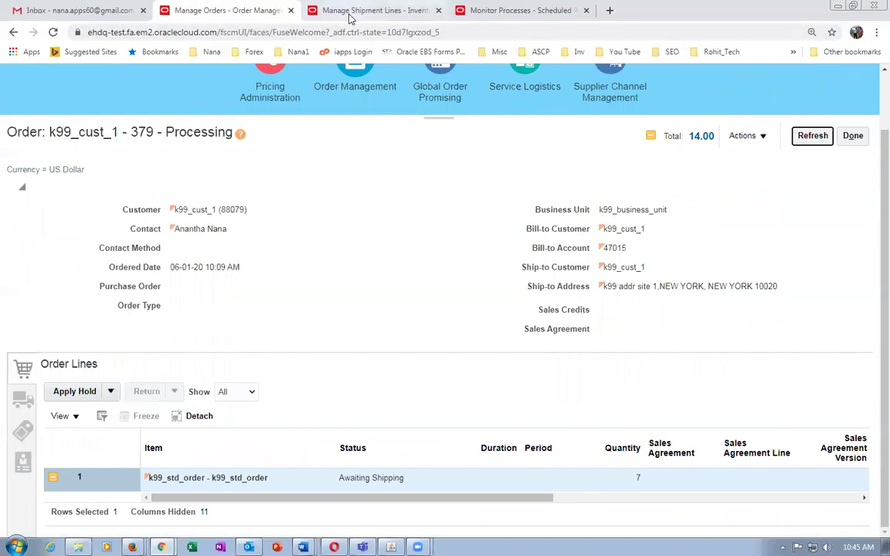
Save and close the k99_std_order shipment line in Manage Shipment Lines to return to the search results.
{"action": "left_click", "coordinate": [332, 12]}
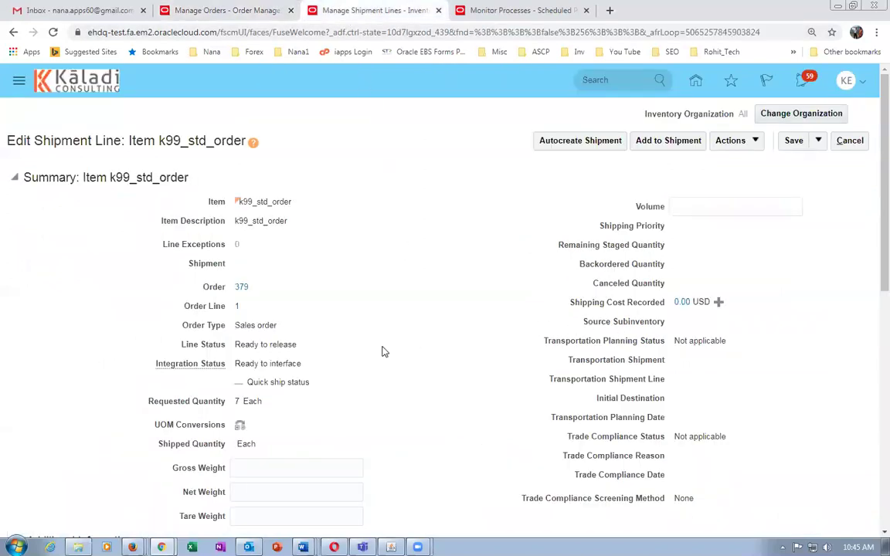
{"action": "left_click", "coordinate": [816, 144]}
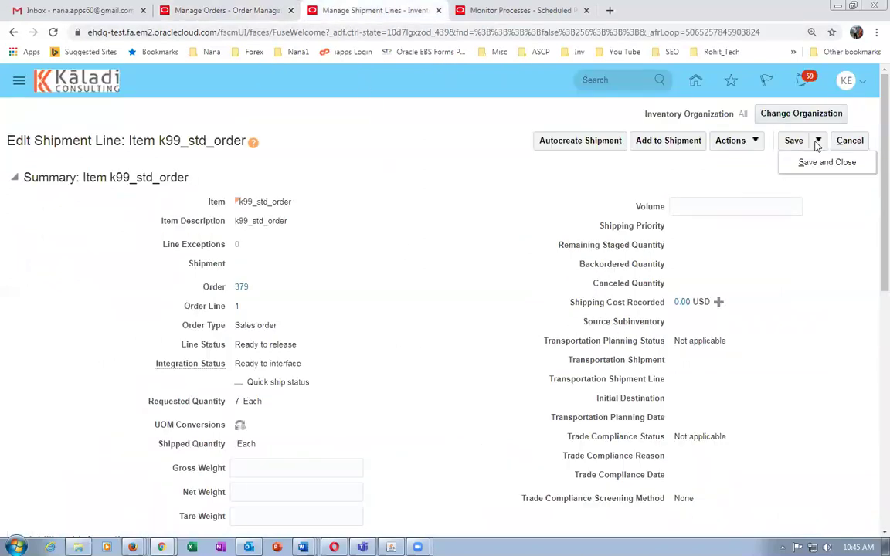
{"action": "left_click", "coordinate": [803, 160]}
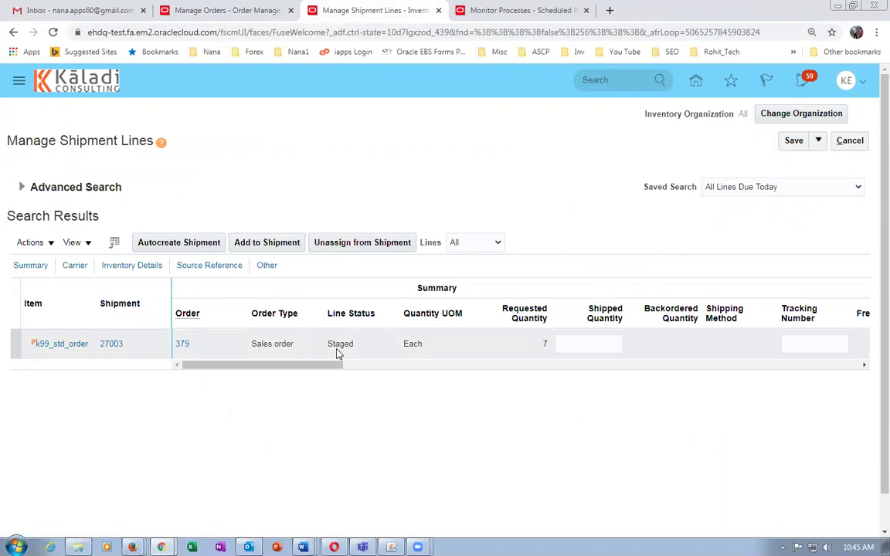
Open the shipment of the k99_std_order line and ship confirm it, accepting the undefined weight and volume warnings.
{"action": "left_click", "coordinate": [112, 345]}
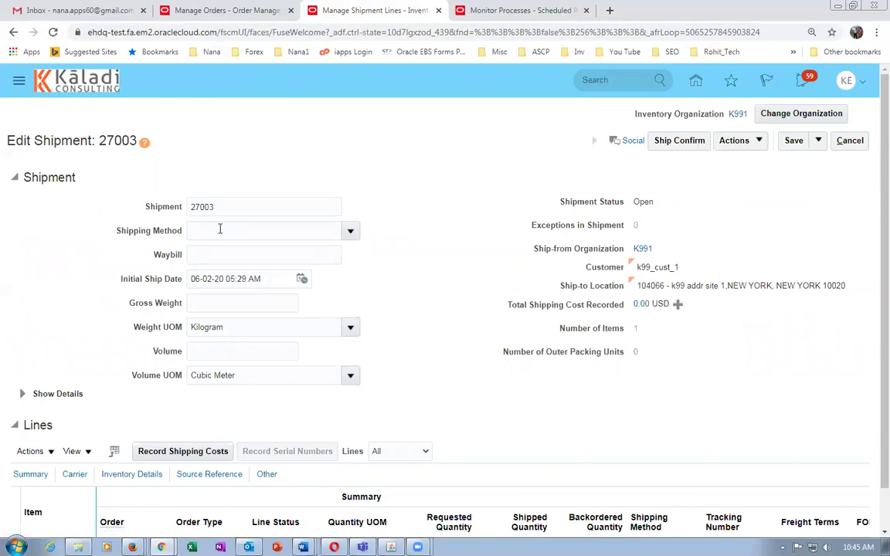
{"action": "left_click", "coordinate": [676, 141]}
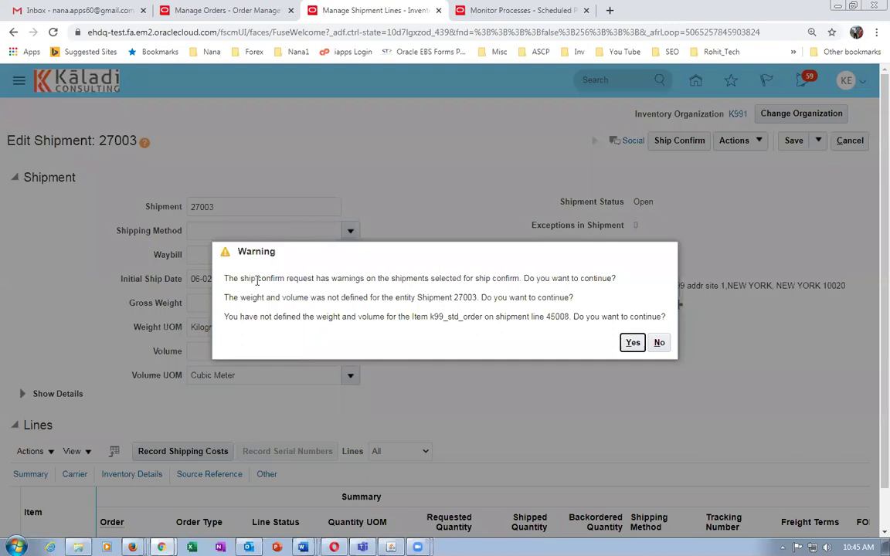
{"action": "left_click_drag", "start_coordinate": [258, 279], "coordinate": [569, 280]}
{"action": "left_click_drag", "start_coordinate": [244, 298], "coordinate": [471, 302]}
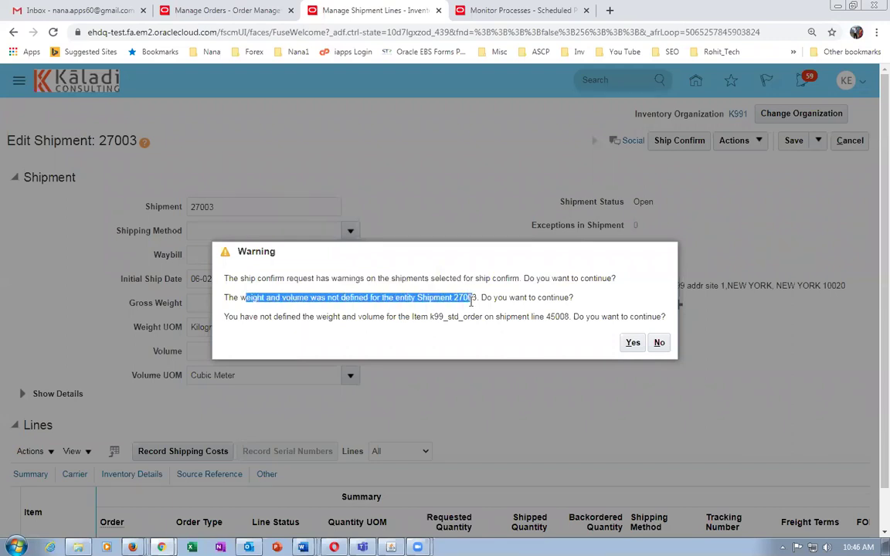
{"action": "left_click_drag", "start_coordinate": [284, 316], "coordinate": [446, 330]}
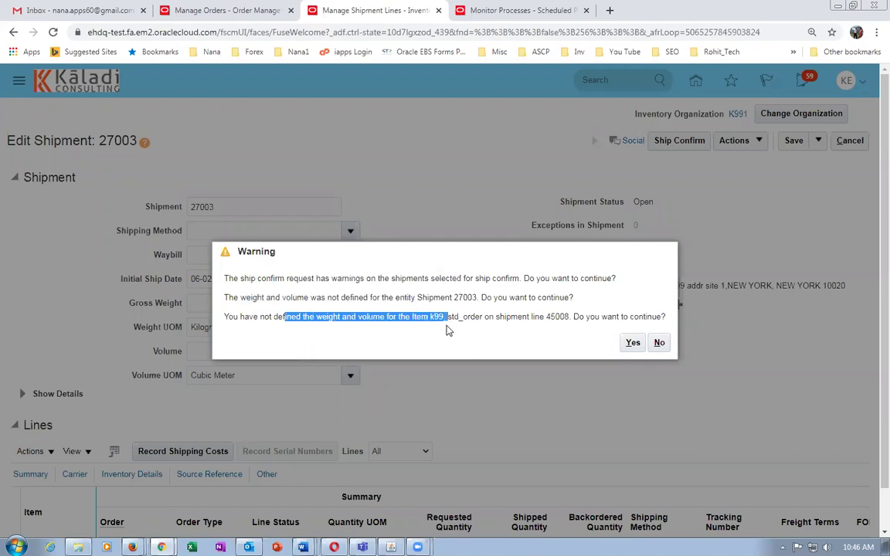
{"action": "left_click", "coordinate": [631, 343]}
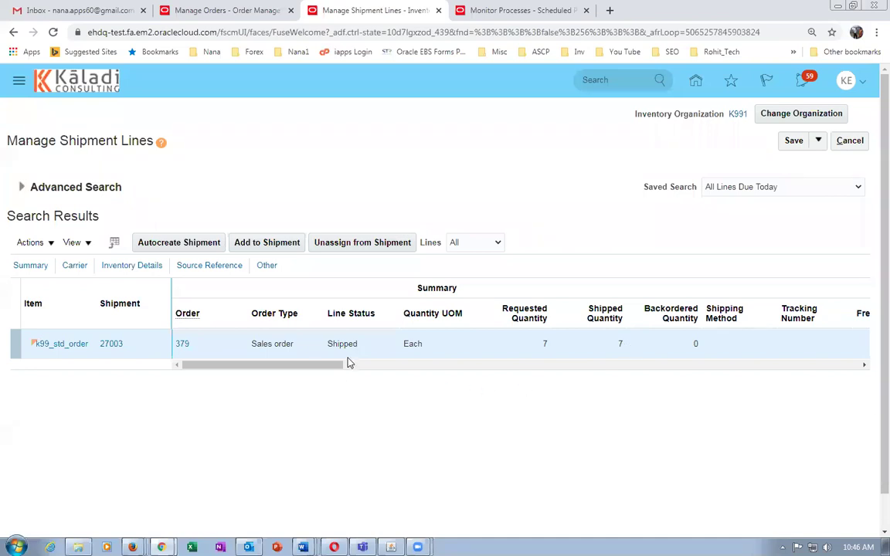
Switch to the scheduled processes and refresh the list to check the statuses of the shipment interface and ship confirm processes.
{"action": "left_click", "coordinate": [528, 11]}
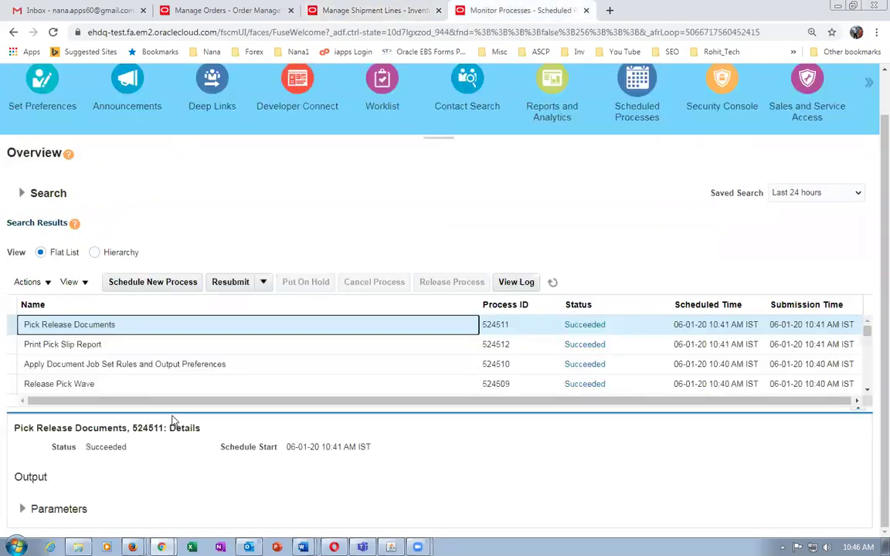
{"action": "left_click", "coordinate": [555, 283]}
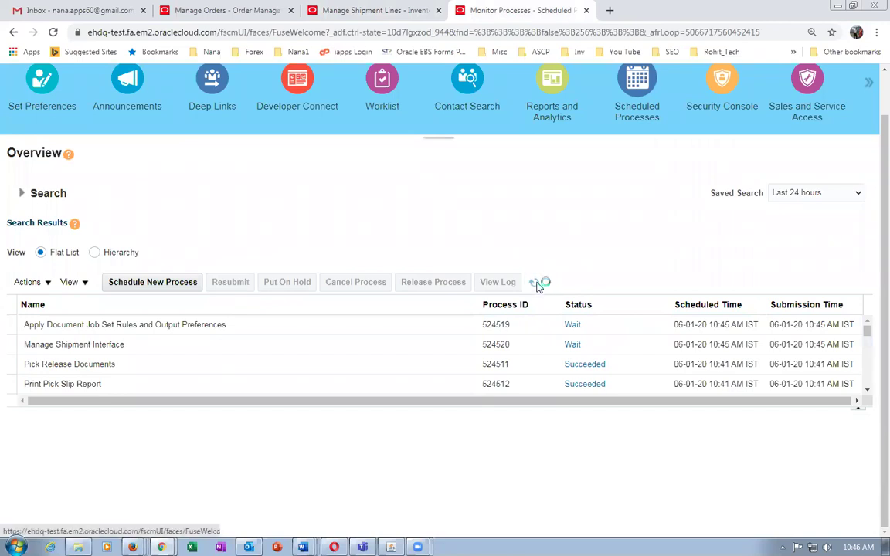
{"action": "left_click", "coordinate": [539, 283]}
{"action": "left_click", "coordinate": [538, 283]}
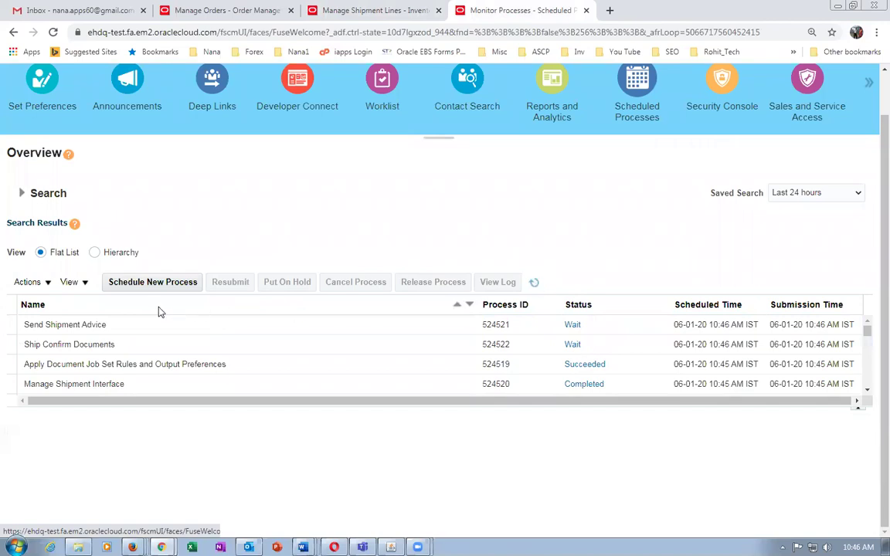
{"action": "left_click", "coordinate": [137, 325]}
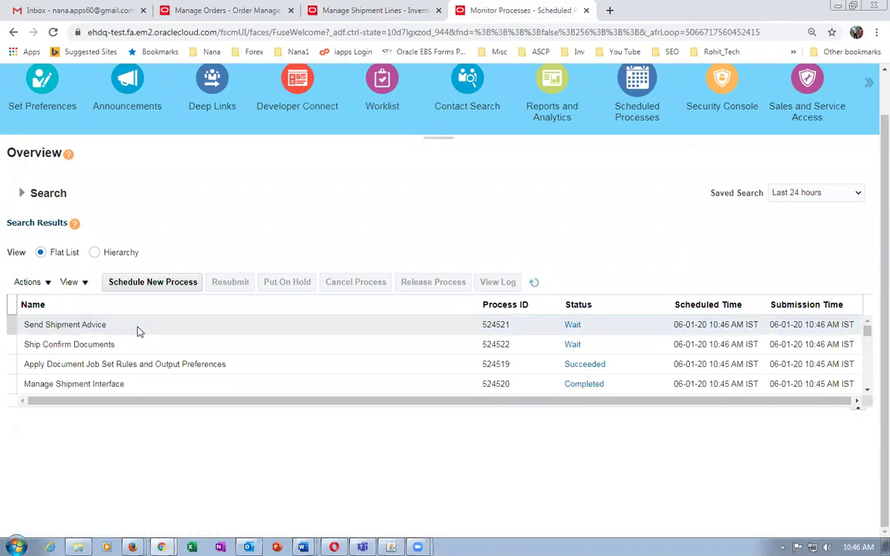
{"action": "left_click", "coordinate": [536, 283]}
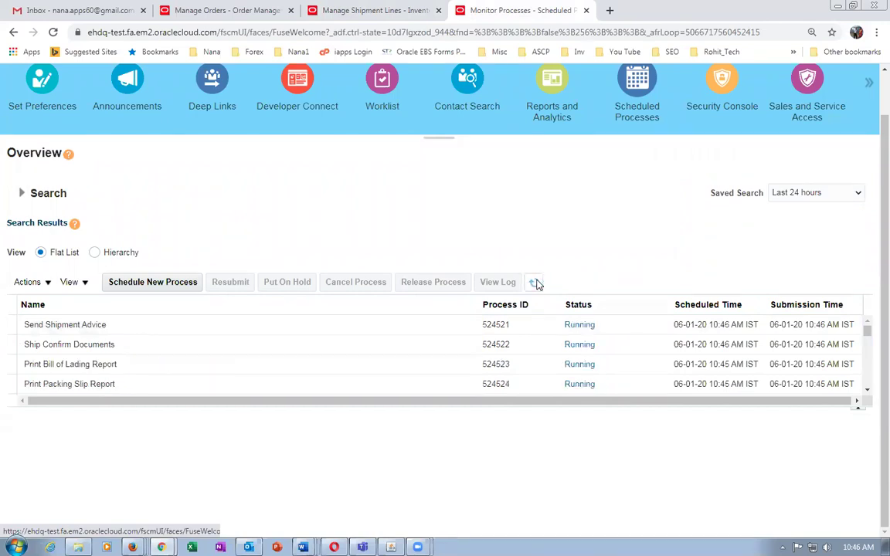
{"action": "left_click", "coordinate": [536, 283]}
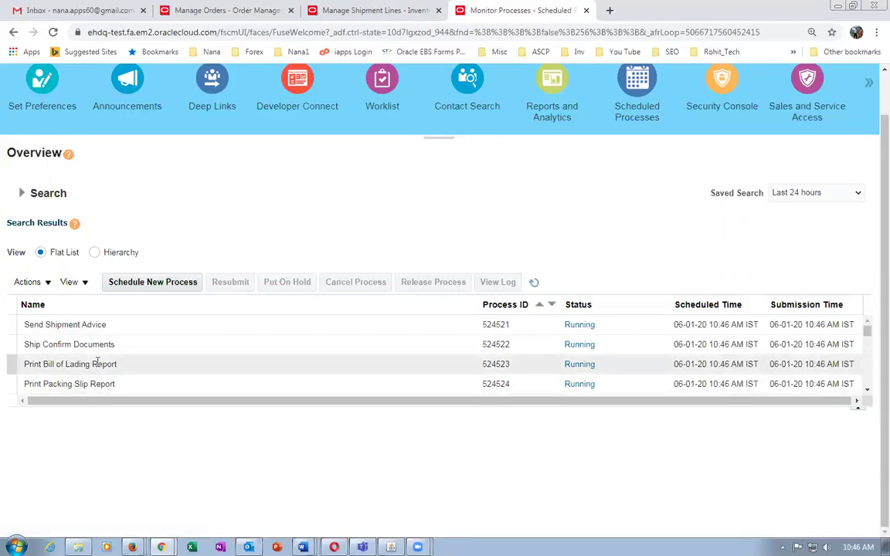
Keep refreshing the process list to monitor Ship Confirm Documents, its print reports and Send Shipment Advice until they finish.
{"action": "left_click", "coordinate": [117, 345]}
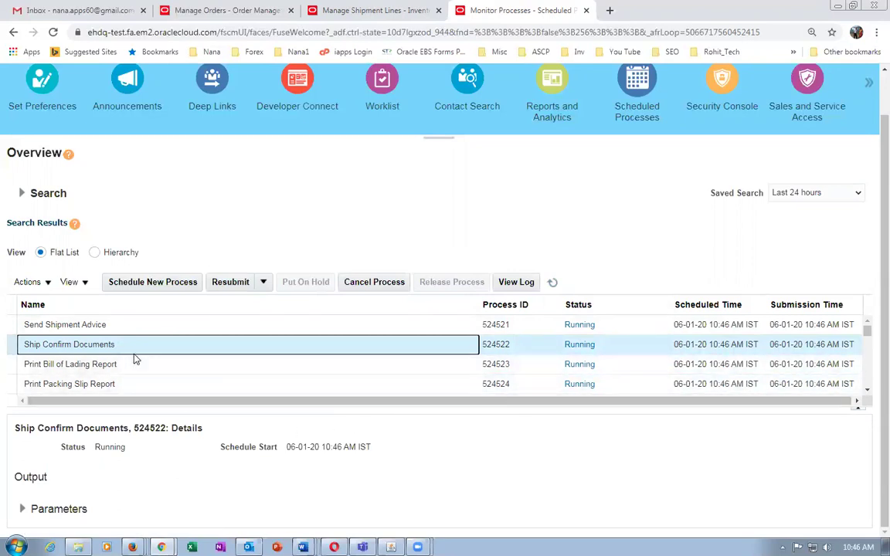
{"action": "left_click", "coordinate": [553, 283]}
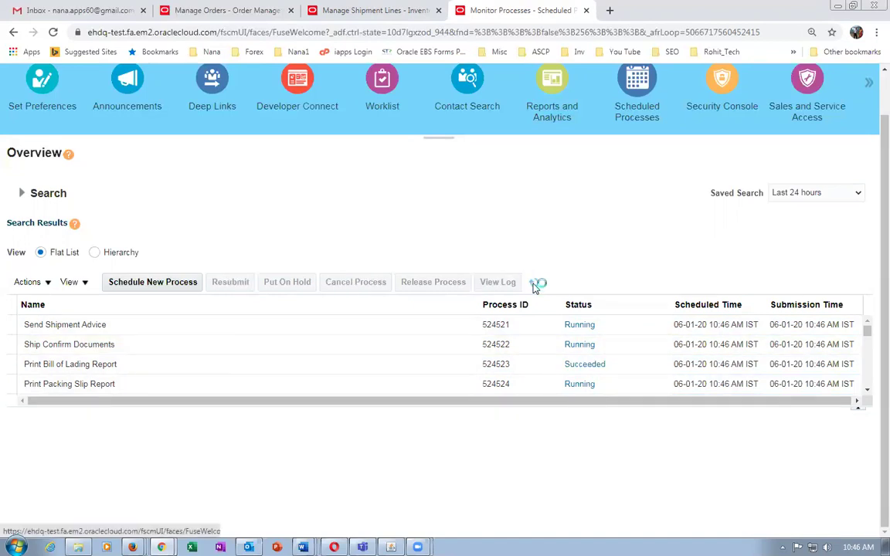
{"action": "left_click", "coordinate": [535, 284]}
{"action": "left_click", "coordinate": [538, 284]}
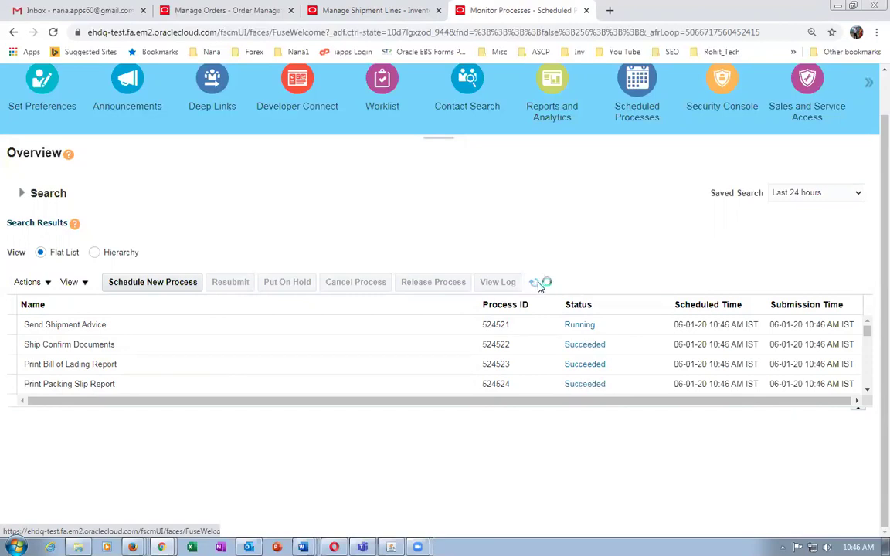
{"action": "left_click", "coordinate": [536, 283]}
{"action": "left_click", "coordinate": [538, 284]}
{"action": "left_click", "coordinate": [538, 284]}
{"action": "left_click", "coordinate": [539, 285]}
{"action": "left_click", "coordinate": [538, 284]}
{"action": "left_click", "coordinate": [141, 329]}
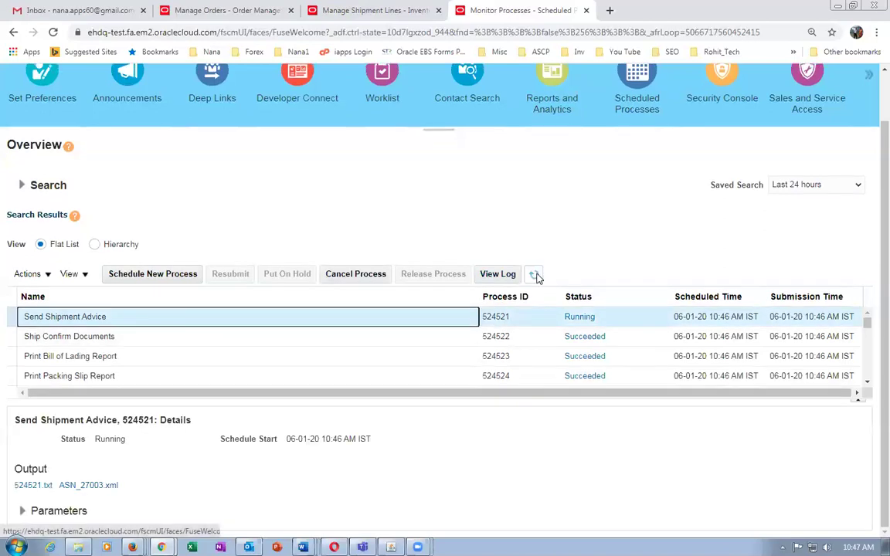
{"action": "left_click", "coordinate": [538, 277]}
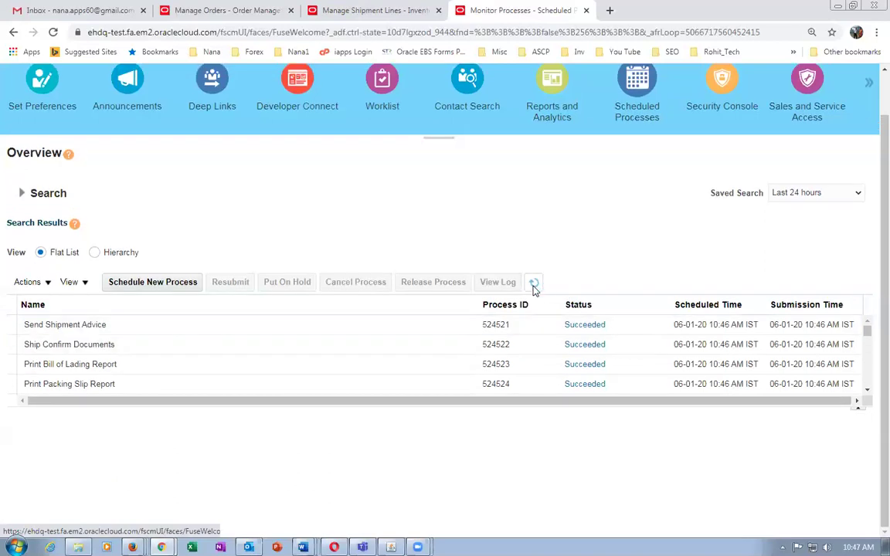
Save the Send Shipment Advice process log to the Extra Docs folder, view its contents in Notepad, and close it.
{"action": "left_click", "coordinate": [145, 329]}
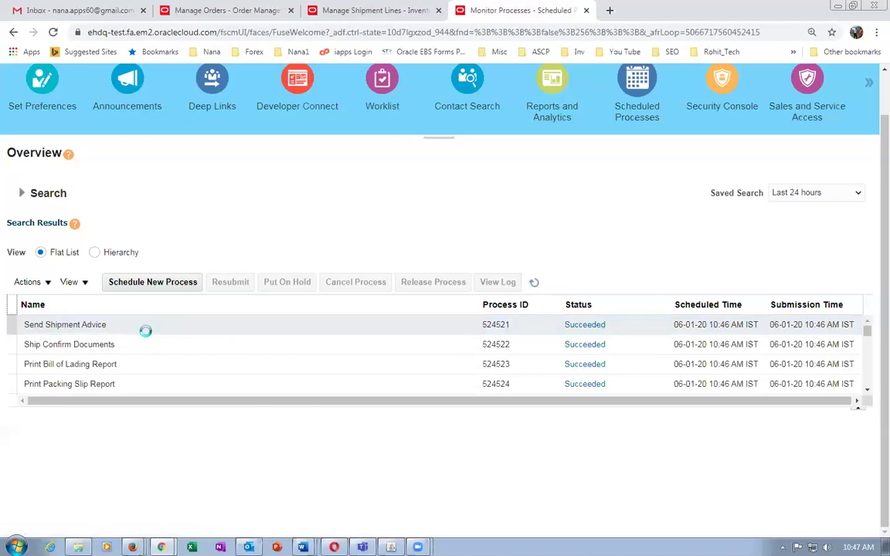
{"action": "left_click", "coordinate": [145, 329]}
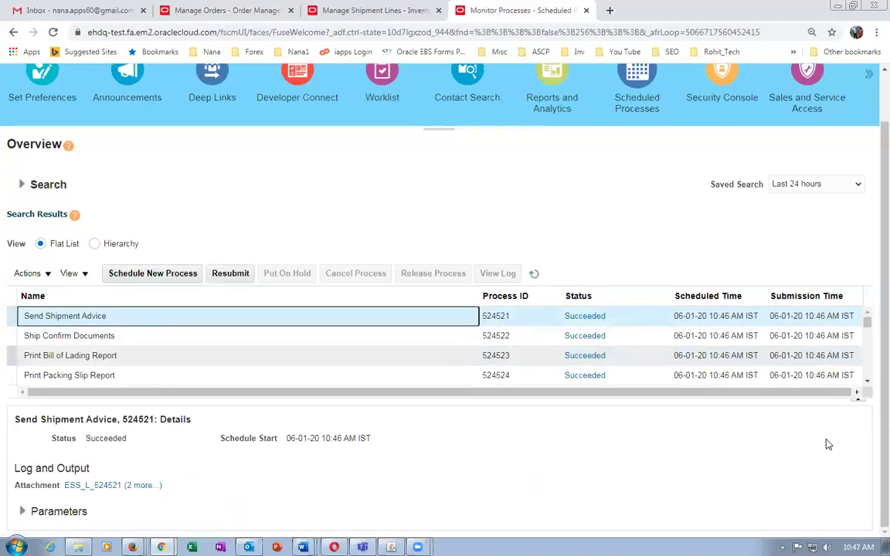
{"action": "left_click", "coordinate": [85, 486]}
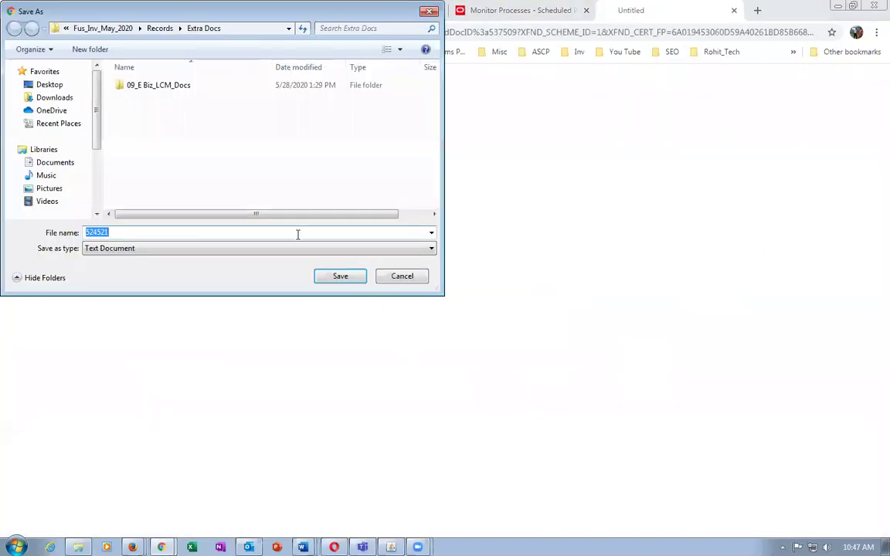
{"action": "left_click", "coordinate": [335, 277]}
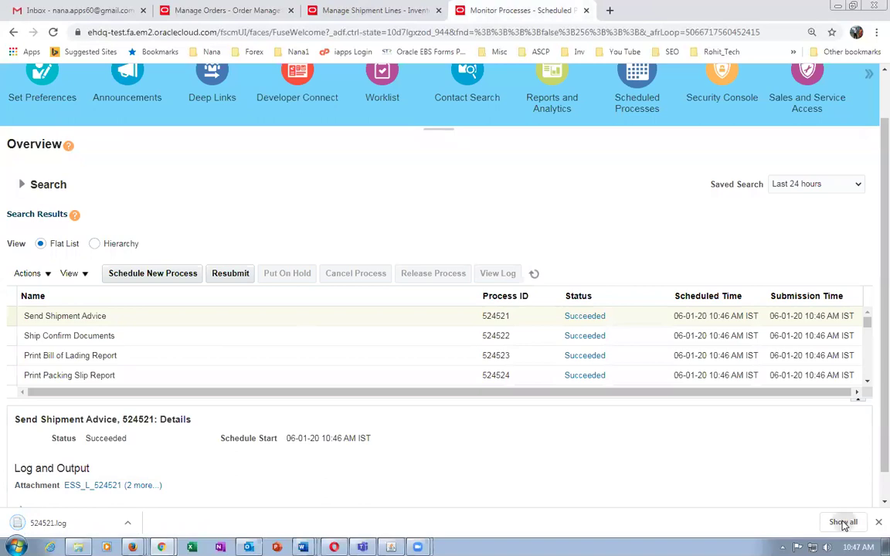
{"action": "left_click", "coordinate": [843, 522]}
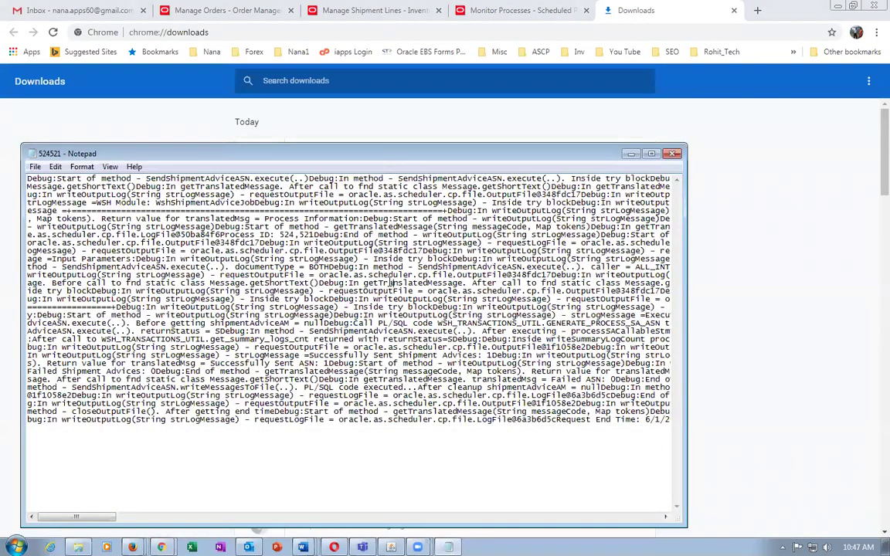
{"action": "scroll", "coordinate": [391, 283], "scroll_direction": "right", "scroll_amount": 2}
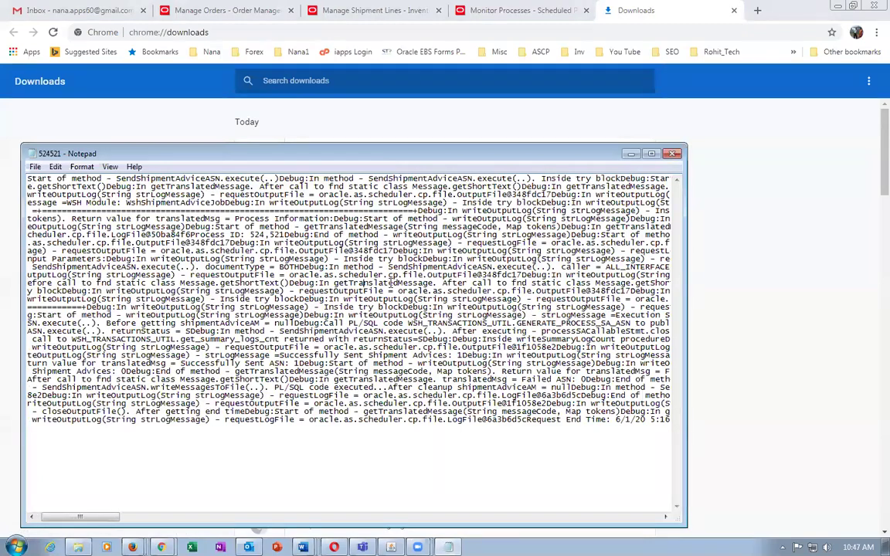
{"action": "scroll", "coordinate": [391, 283], "scroll_direction": "left", "scroll_amount": 2}
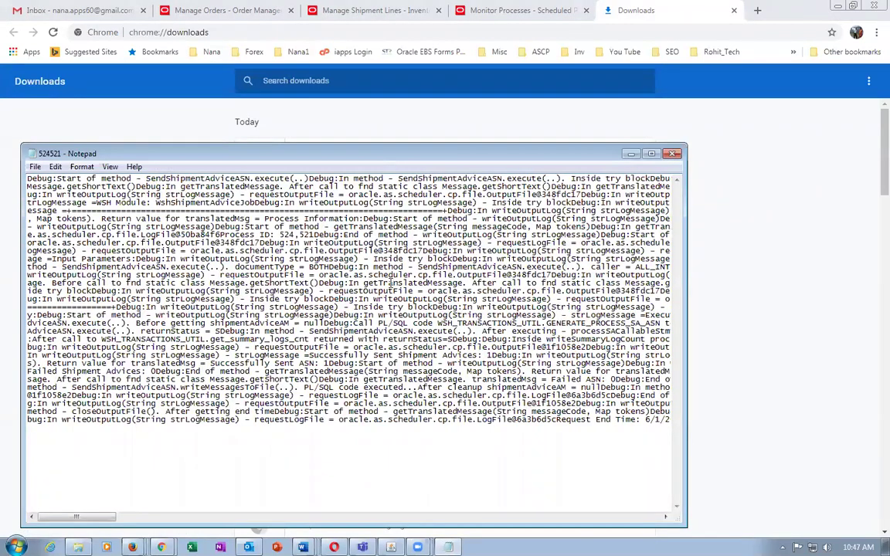
{"action": "left_click", "coordinate": [674, 152]}
{"action": "left_click", "coordinate": [733, 10]}
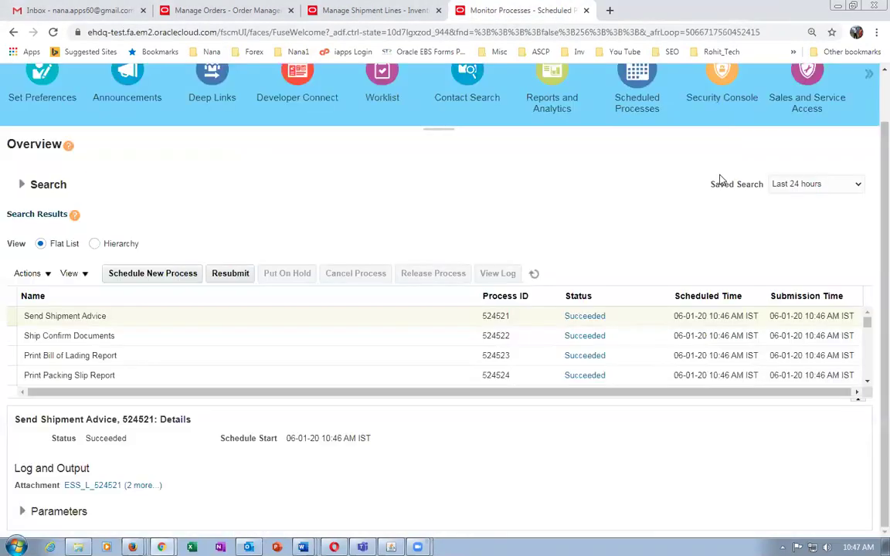
Return to the k99_cust_1 order and refresh it to check the status of the k99_std_order line.
{"action": "left_click", "coordinate": [224, 10]}
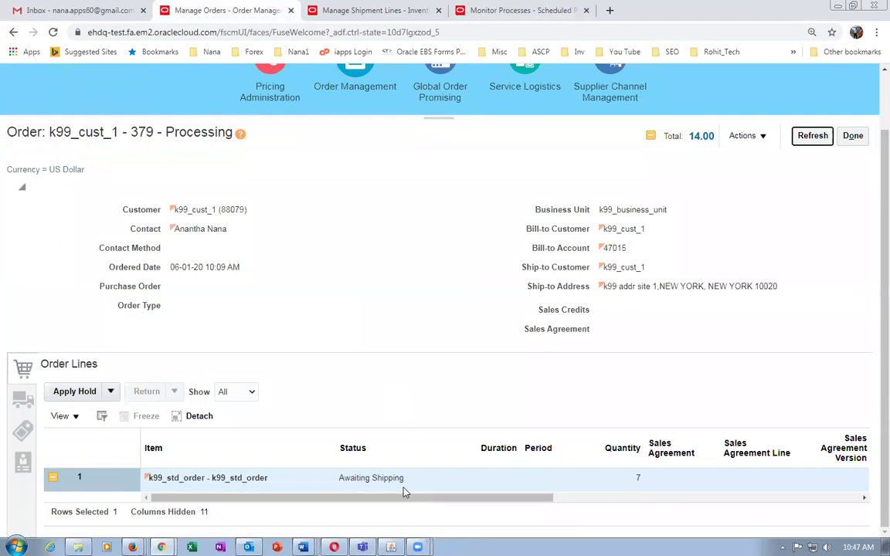
{"action": "left_click", "coordinate": [813, 136]}
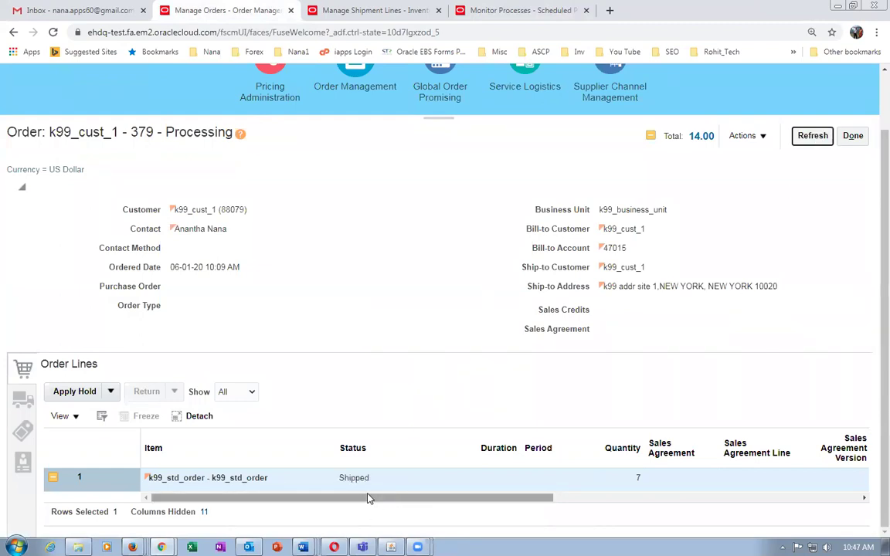
{"action": "left_click", "coordinate": [806, 136]}
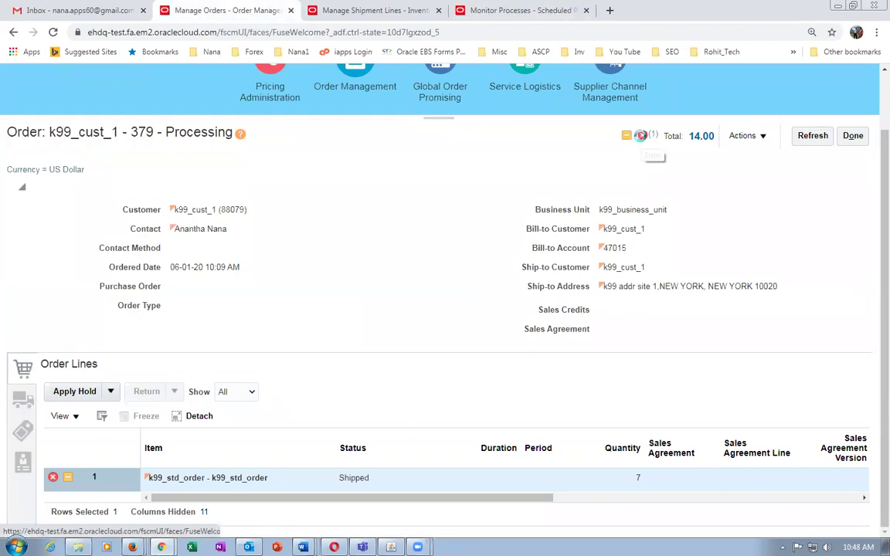
Open the order's errors, examine the messages of both Create Billing Lines invoice tasks, and close the error details.
{"action": "left_click", "coordinate": [640, 136]}
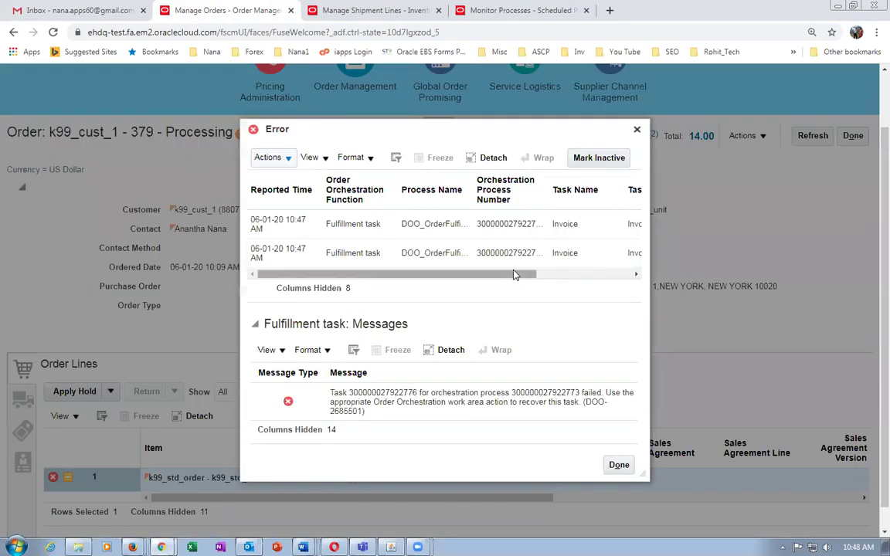
{"action": "left_click_drag", "start_coordinate": [513, 274], "coordinate": [606, 275]}
{"action": "left_click", "coordinate": [594, 225]}
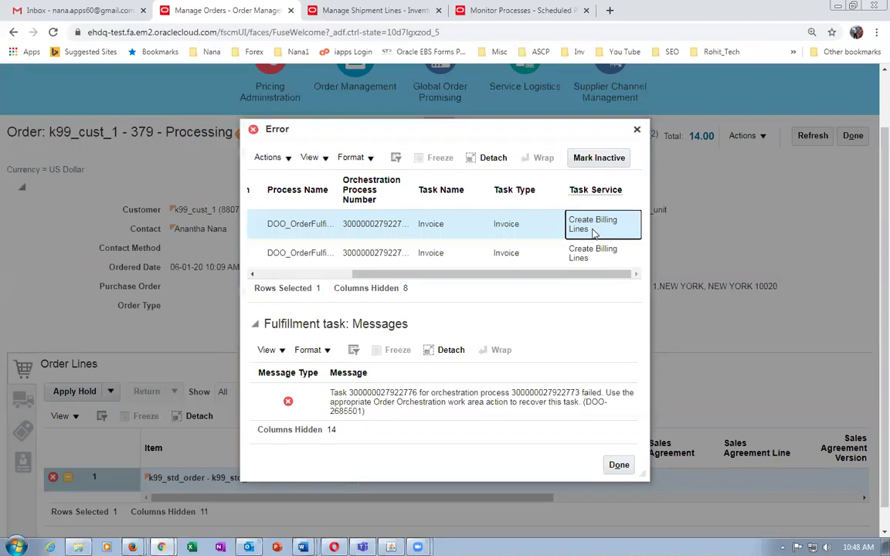
{"action": "left_click", "coordinate": [596, 258]}
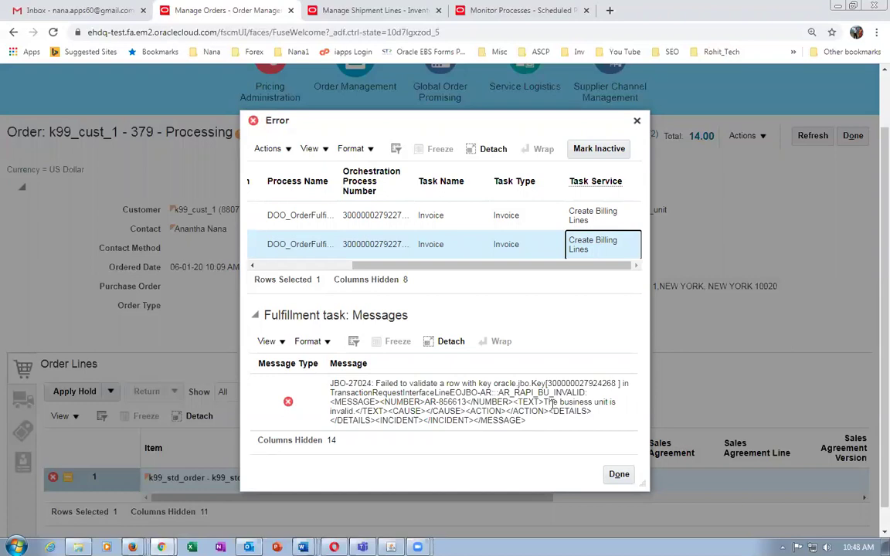
{"action": "left_click", "coordinate": [636, 120]}
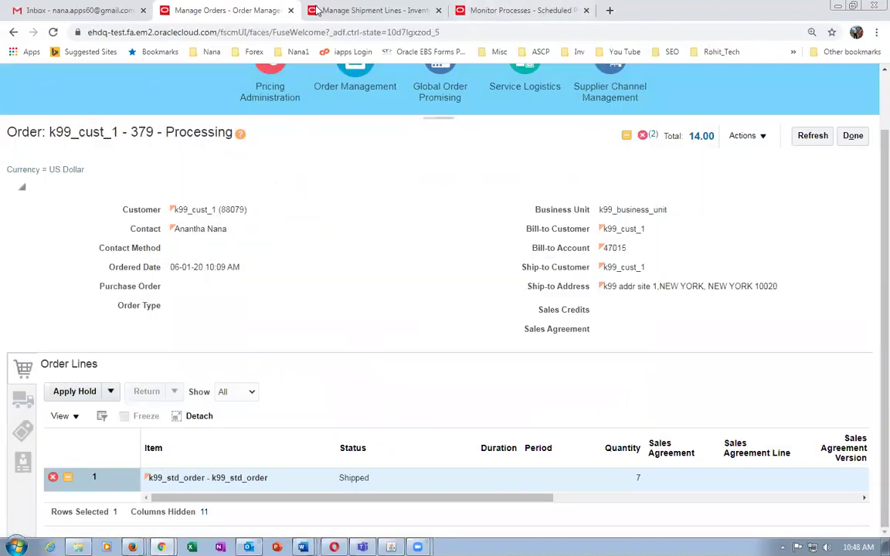
Duplicate the scheduled processes browser tab and open Browse Items in Product Information Management there.
{"action": "left_click", "coordinate": [502, 10]}
{"action": "right_click", "coordinate": [500, 10]}
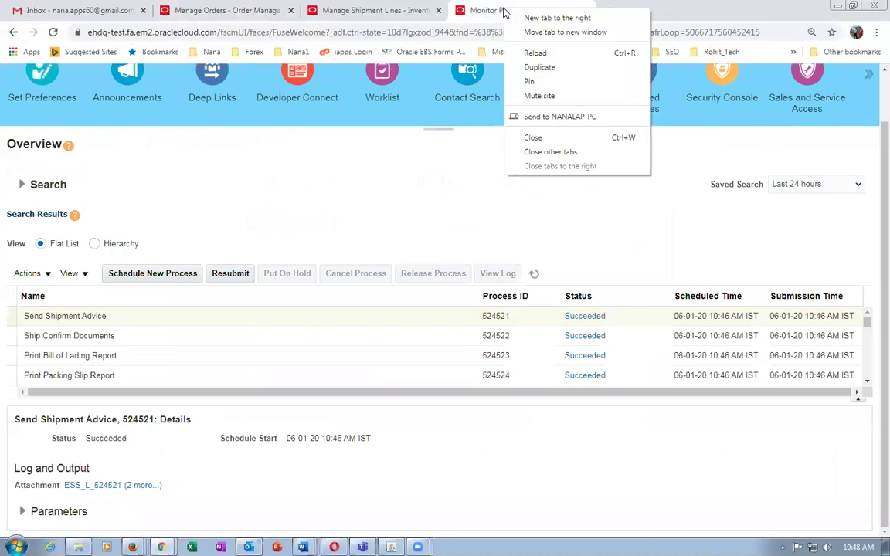
{"action": "left_click", "coordinate": [526, 67]}
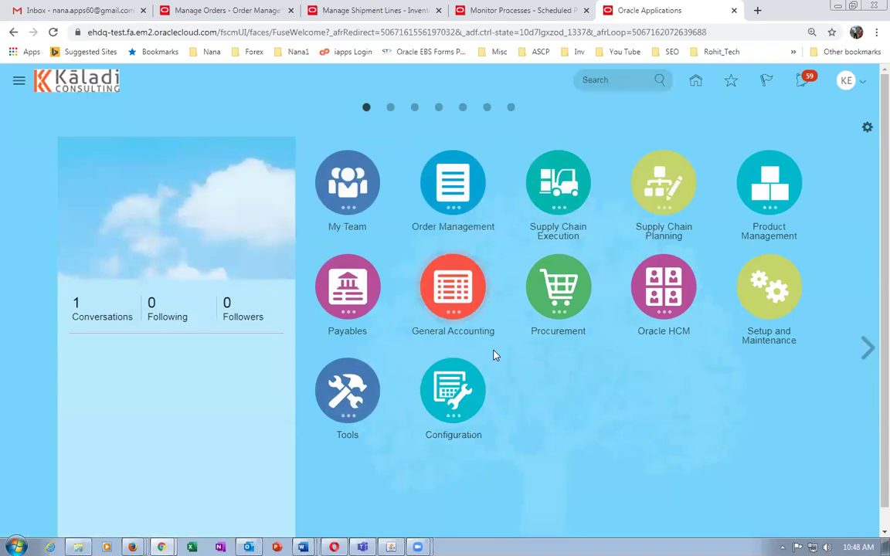
{"action": "left_click", "coordinate": [762, 209]}
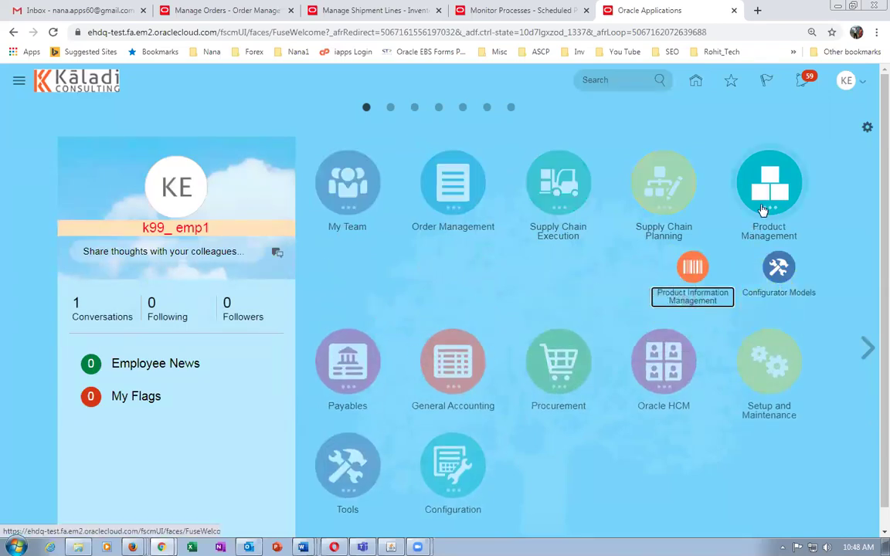
{"action": "left_click", "coordinate": [694, 268]}
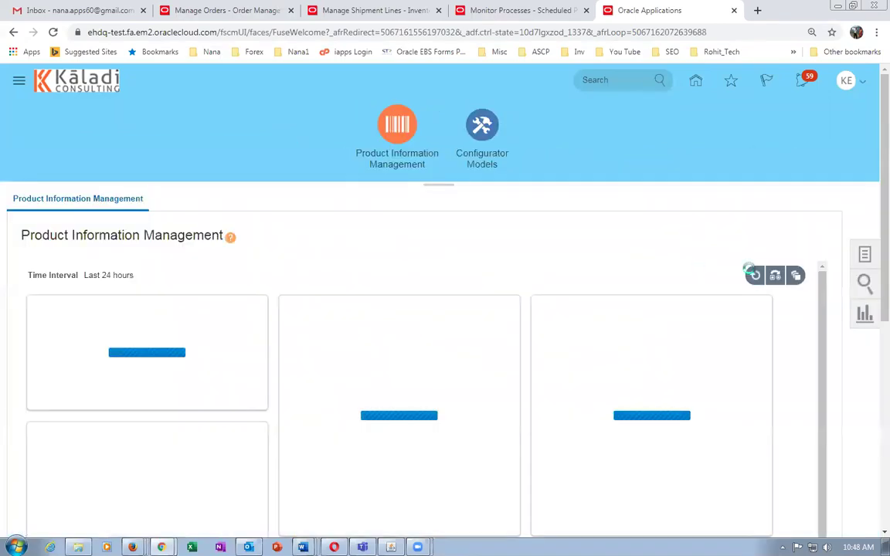
{"action": "left_click", "coordinate": [865, 255]}
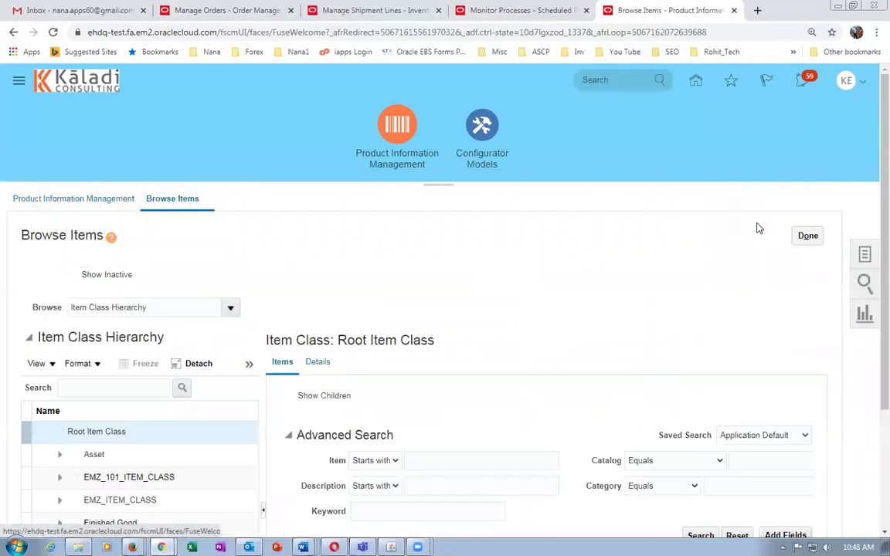
Collapse the item class hierarchy and search the root item class for items starting with k99_std.
{"action": "scroll", "coordinate": [298, 425], "scroll_direction": "down", "scroll_amount": 3}
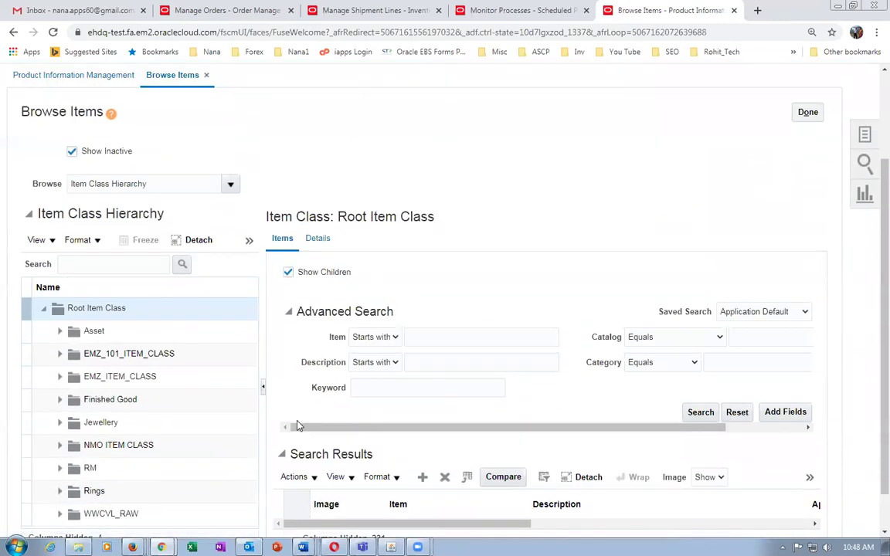
{"action": "left_click", "coordinate": [263, 387]}
{"action": "left_click", "coordinate": [251, 339]}
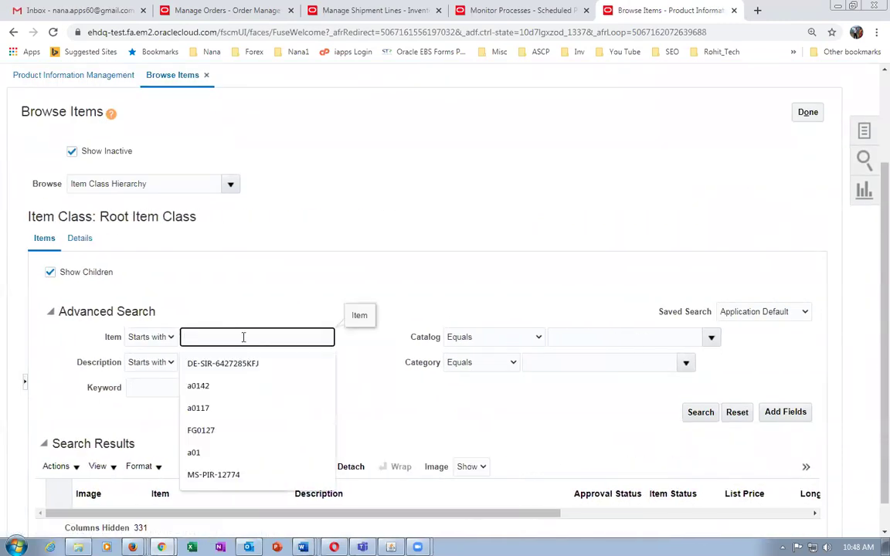
{"action": "type", "text": "k99_std"}
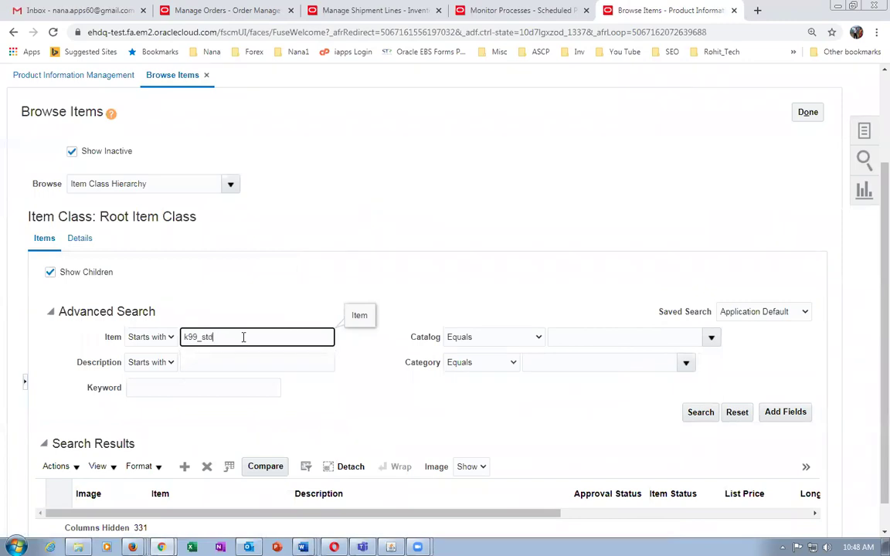
{"action": "left_click", "coordinate": [701, 412]}
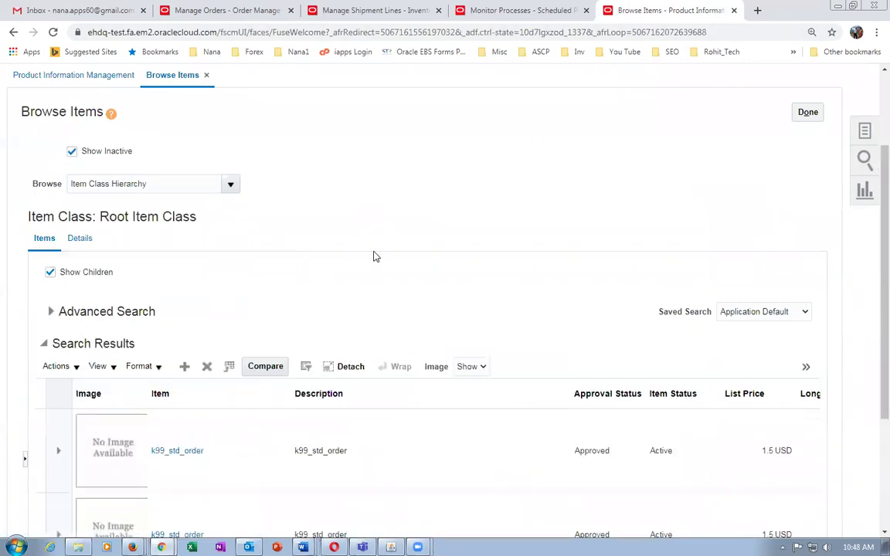
Open the k99_std_order item of organization K991 and check its line in Manage Shipment Lines before returning to the item.
{"action": "scroll", "coordinate": [386, 294], "scroll_direction": "down", "scroll_amount": 3}
{"action": "left_click_drag", "start_coordinate": [308, 482], "coordinate": [487, 494]}
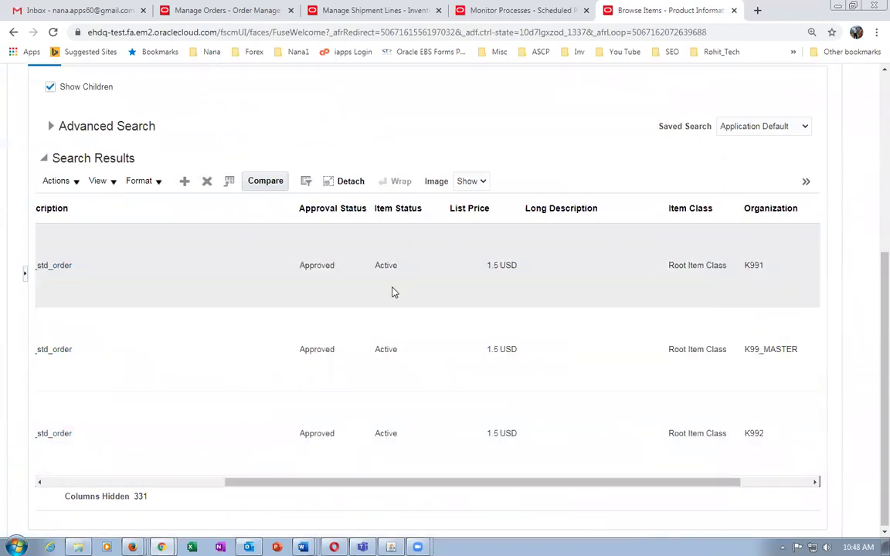
{"action": "left_click_drag", "start_coordinate": [341, 483], "coordinate": [124, 490]}
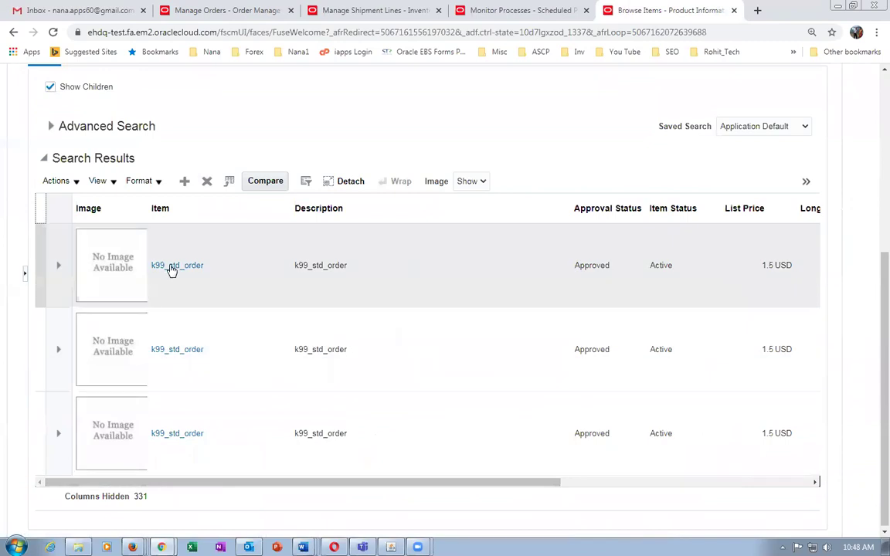
{"action": "left_click", "coordinate": [169, 265]}
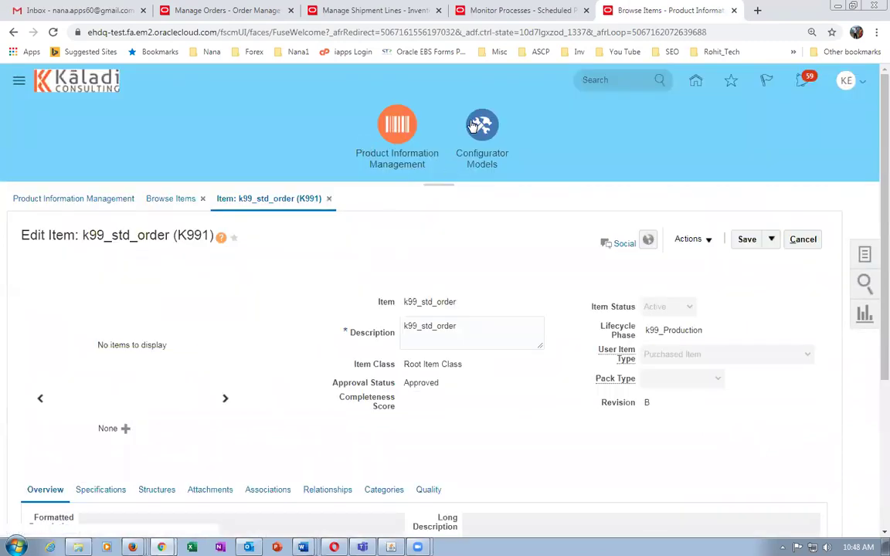
{"action": "left_click", "coordinate": [376, 10]}
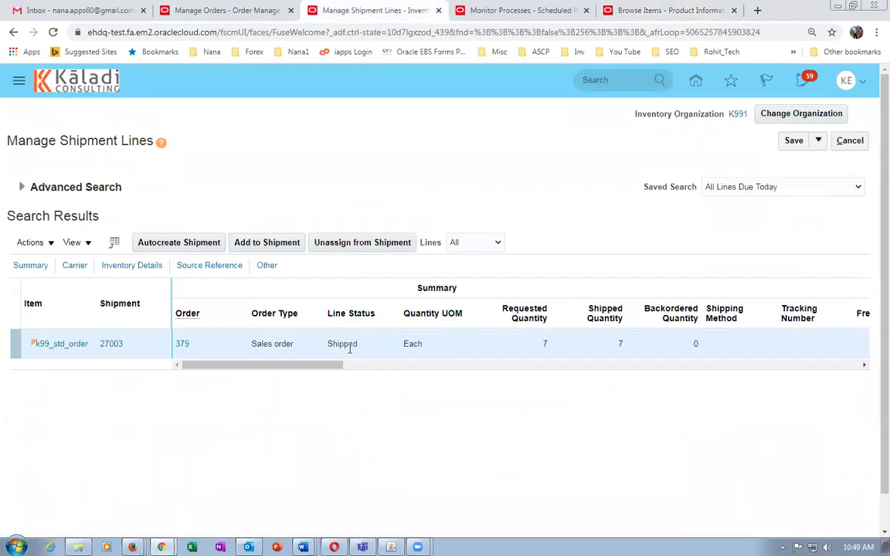
{"action": "left_click", "coordinate": [649, 12]}
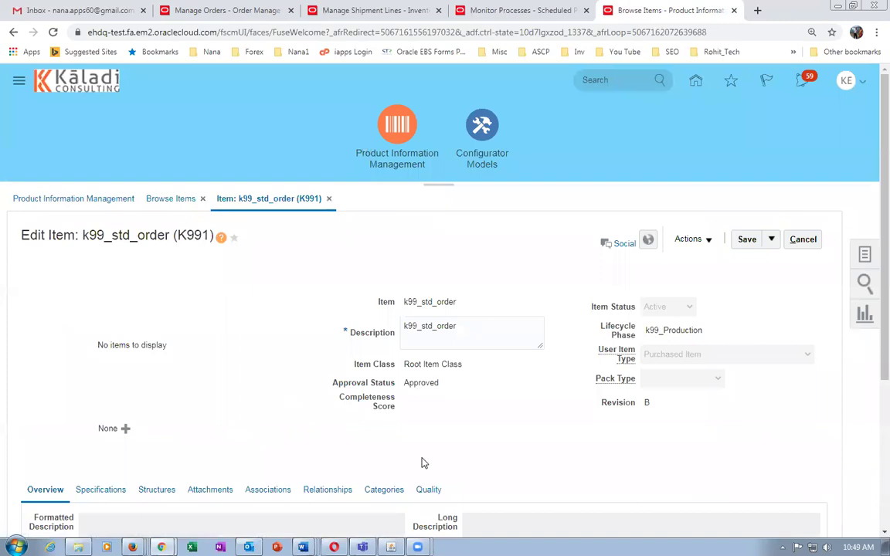
Examine the K991 item's Sales and Order Management specifications, including Returnable, and close the item without saving.
{"action": "scroll", "coordinate": [450, 451], "scroll_direction": "down", "scroll_amount": 2}
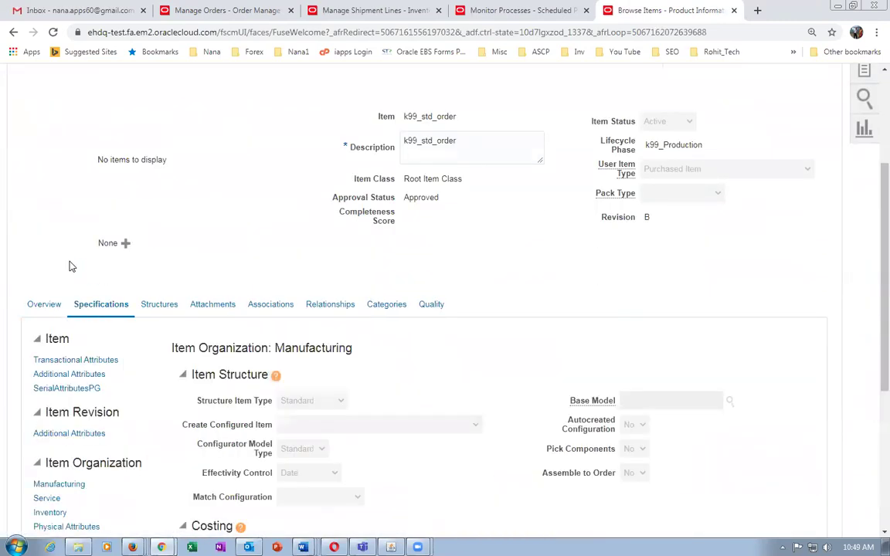
{"action": "scroll", "coordinate": [78, 271], "scroll_direction": "down", "scroll_amount": 2}
{"action": "left_click", "coordinate": [112, 356]}
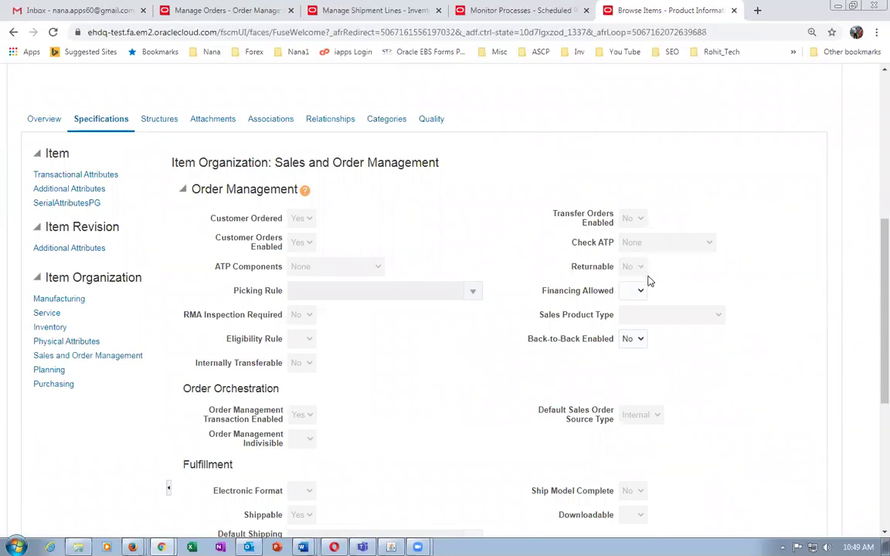
{"action": "scroll", "coordinate": [796, 247], "scroll_direction": "up", "scroll_amount": 5}
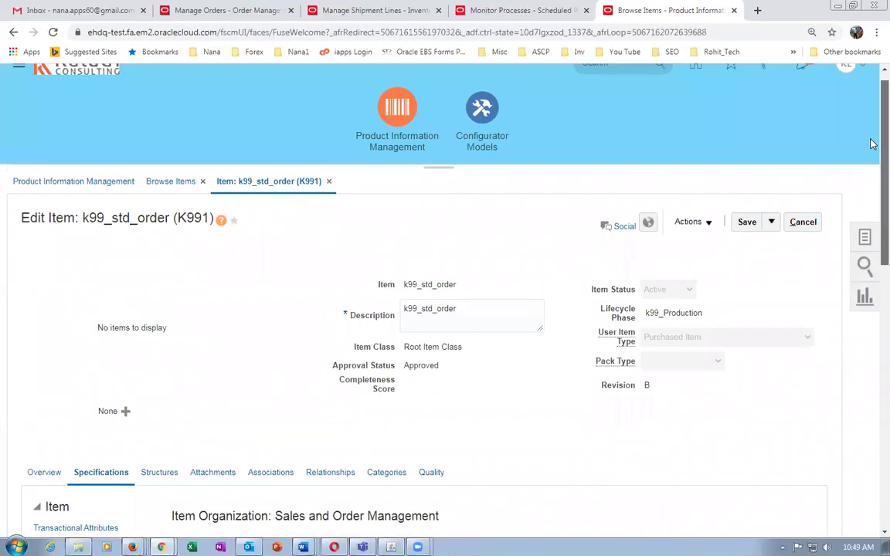
{"action": "left_click", "coordinate": [803, 222]}
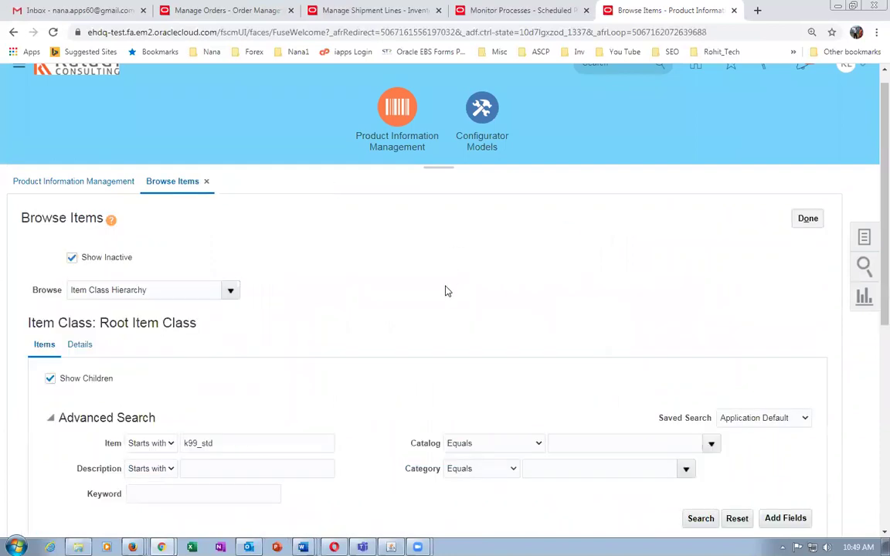
Open the k99_std_order item of organization K99_MASTER and display its Sales and Order Management specifications.
{"action": "scroll", "coordinate": [445, 291], "scroll_direction": "down", "scroll_amount": 5}
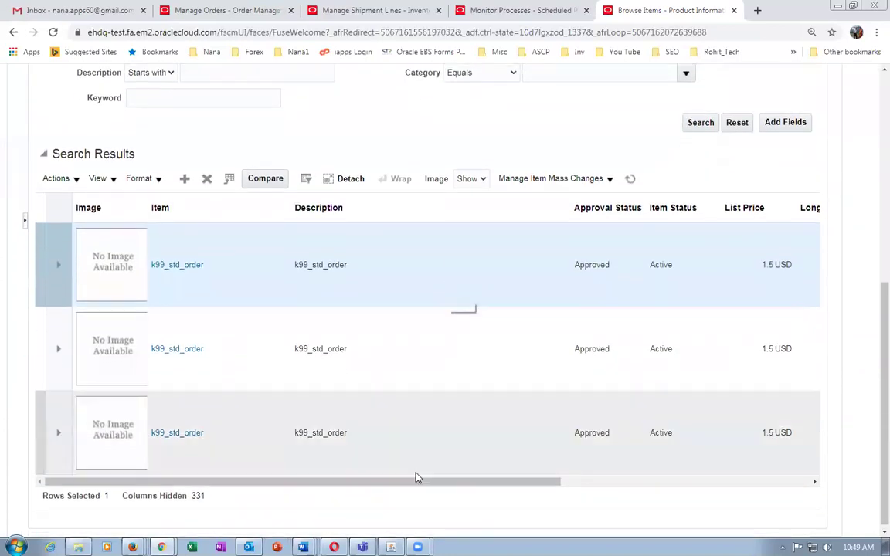
{"action": "left_click_drag", "start_coordinate": [407, 481], "coordinate": [607, 505]}
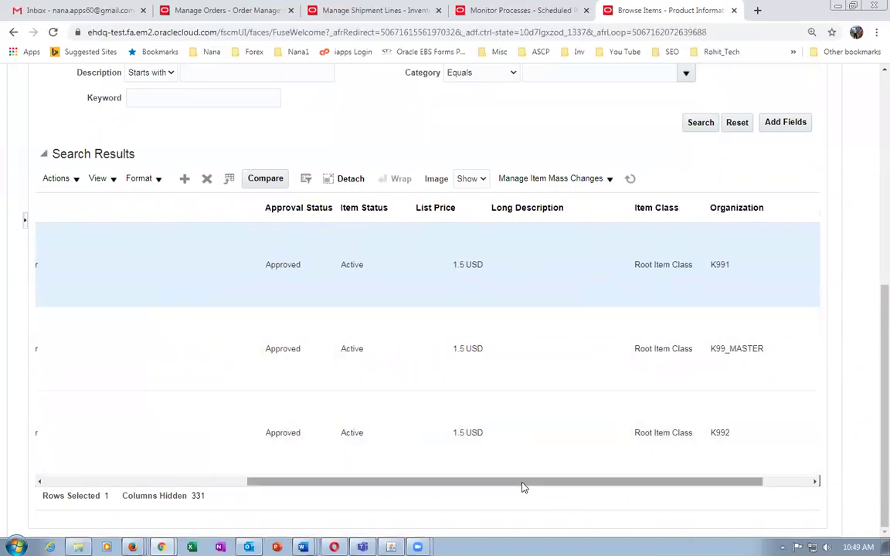
{"action": "left_click_drag", "start_coordinate": [522, 486], "coordinate": [159, 486]}
{"action": "left_click", "coordinate": [177, 349]}
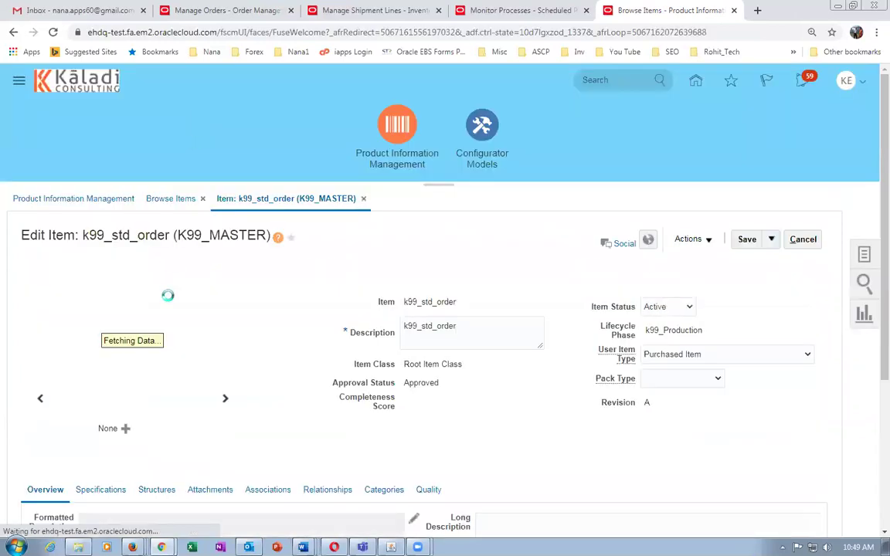
{"action": "scroll", "coordinate": [163, 309], "scroll_direction": "down", "scroll_amount": 5}
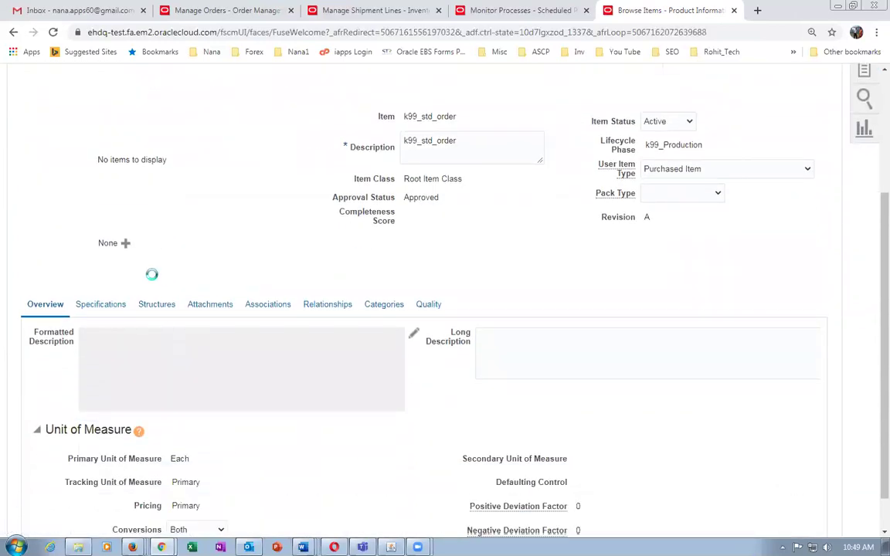
{"action": "left_click", "coordinate": [100, 303]}
{"action": "scroll", "coordinate": [155, 356], "scroll_direction": "down", "scroll_amount": 5}
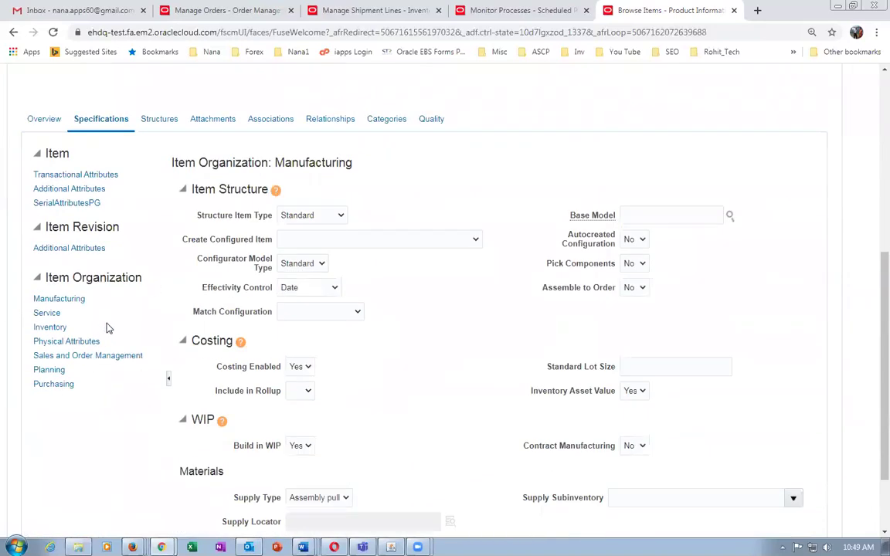
{"action": "left_click", "coordinate": [93, 356]}
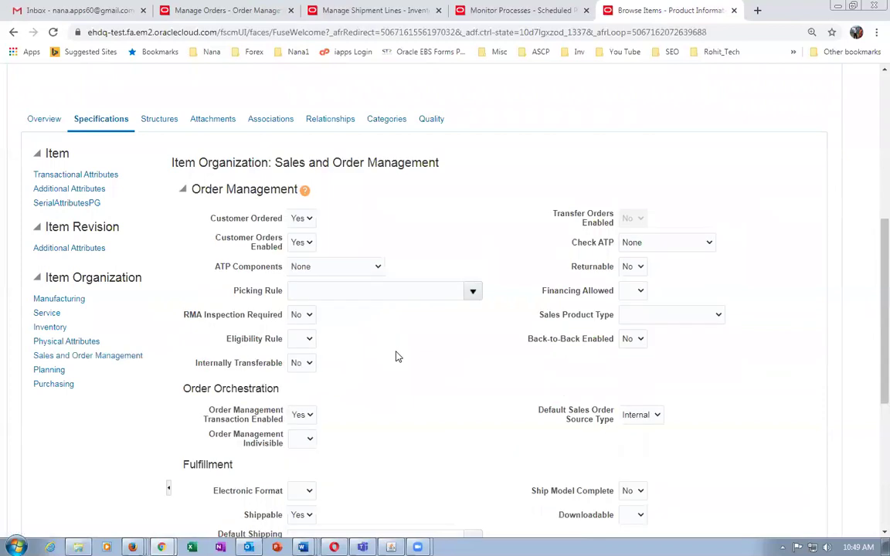
Change the Returnable attribute of the K99_MASTER item, and save and close the item.
{"action": "left_click", "coordinate": [638, 266]}
{"action": "left_click", "coordinate": [633, 291]}
{"action": "scroll", "coordinate": [768, 273], "scroll_direction": "up", "scroll_amount": 5}
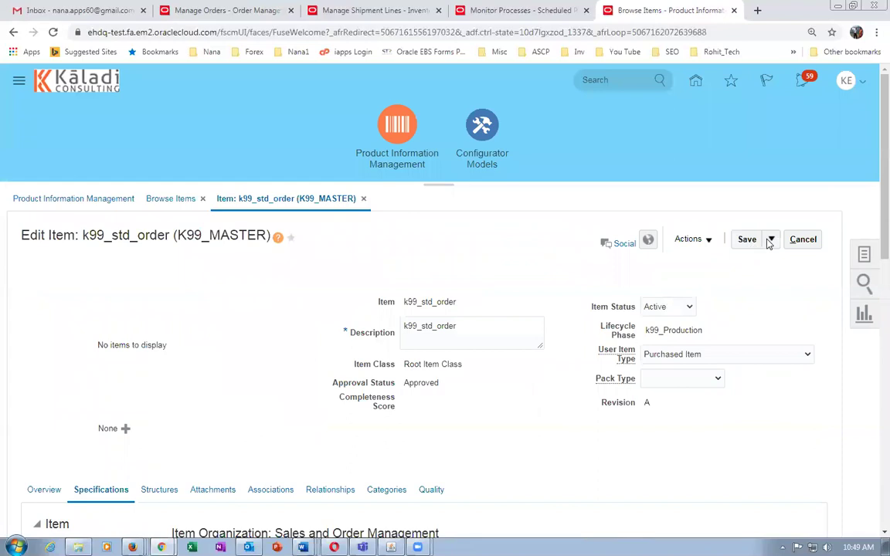
{"action": "left_click", "coordinate": [770, 240]}
{"action": "left_click", "coordinate": [768, 260]}
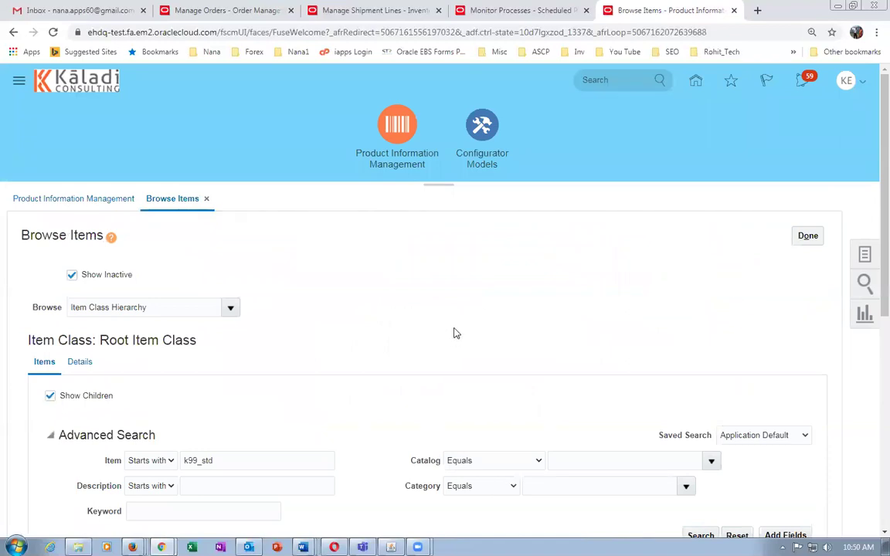
In the scheduled processes browser tab, go to Plan Inputs under Supply Chain Planning and open Collect Planning Data.
{"action": "left_click", "coordinate": [527, 11]}
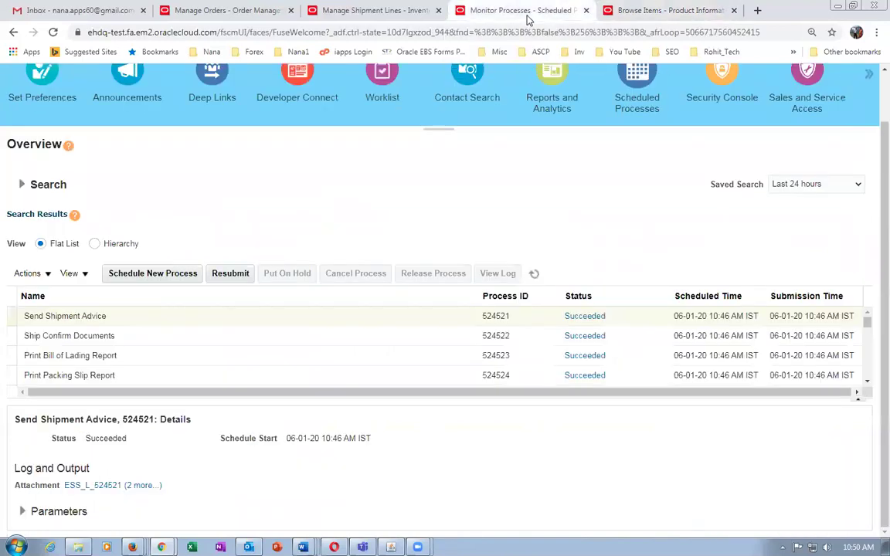
{"action": "scroll", "coordinate": [652, 293], "scroll_direction": "up", "scroll_amount": 1}
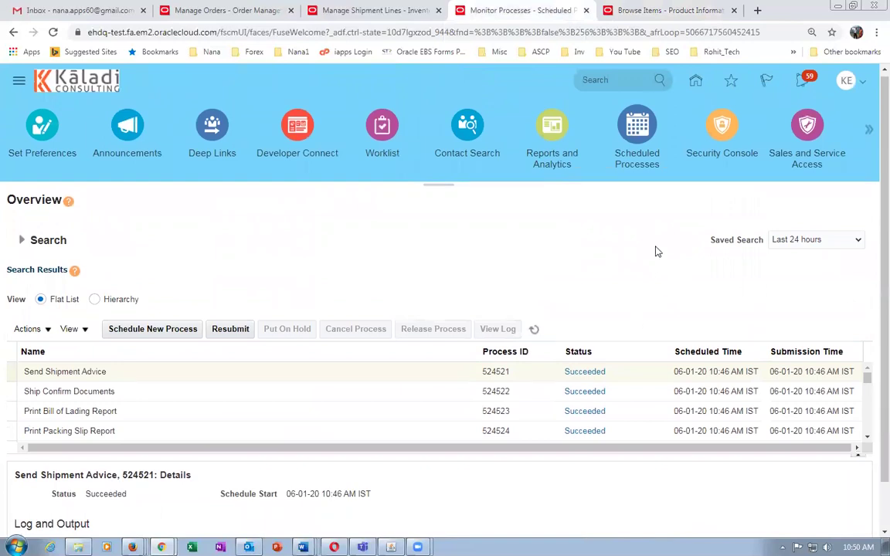
{"action": "left_click", "coordinate": [695, 81]}
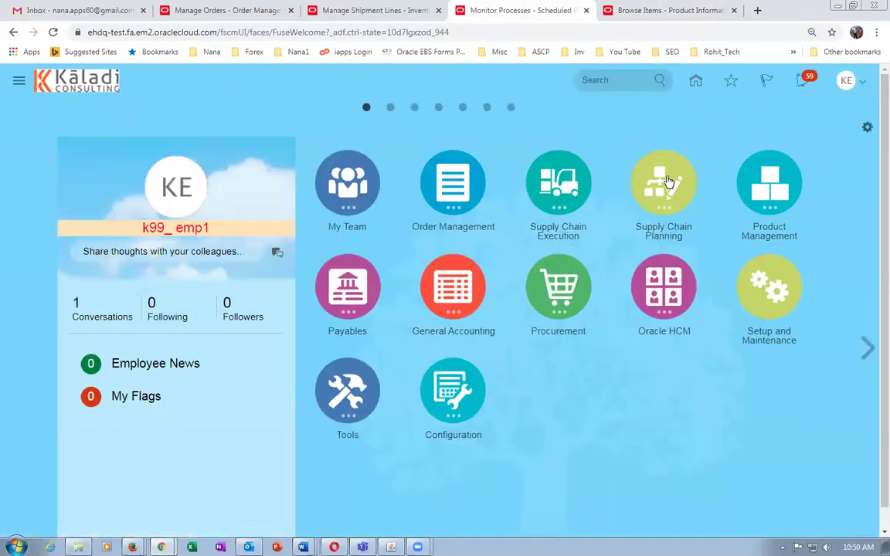
{"action": "left_click", "coordinate": [662, 189]}
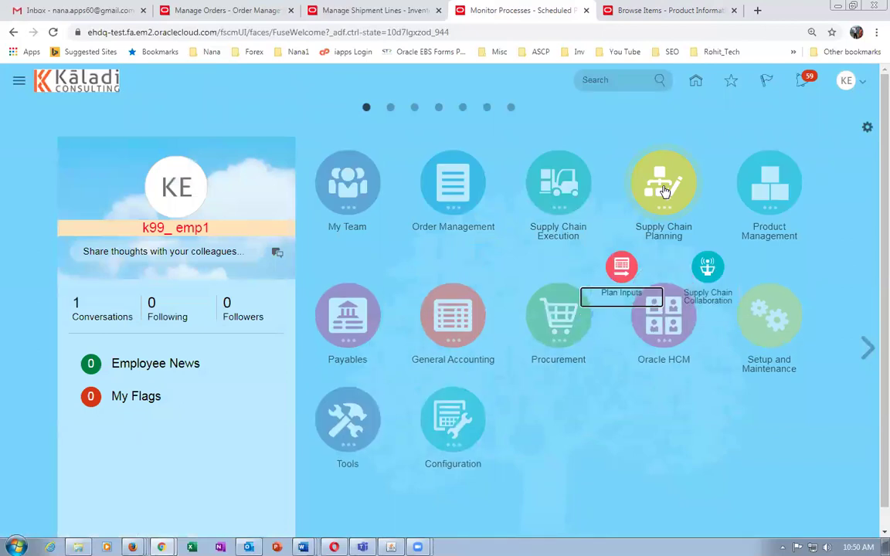
{"action": "left_click", "coordinate": [626, 282]}
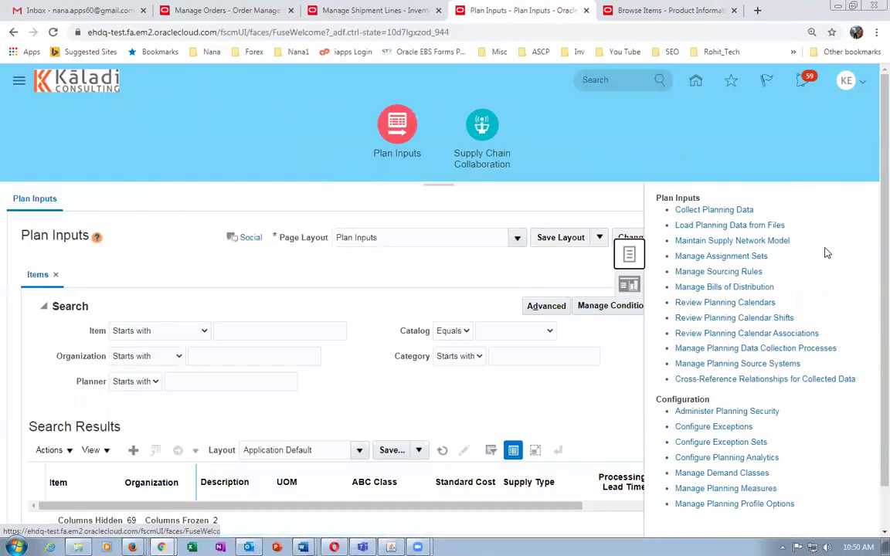
{"action": "left_click", "coordinate": [726, 209]}
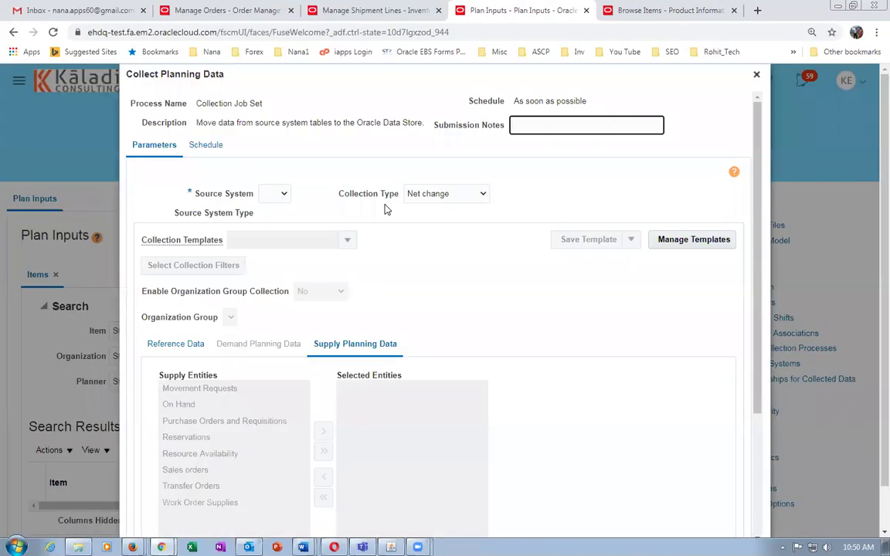
Set the collection's source system to OPS and add Items to the selected reference entities.
{"action": "left_click", "coordinate": [278, 199]}
{"action": "left_click", "coordinate": [279, 220]}
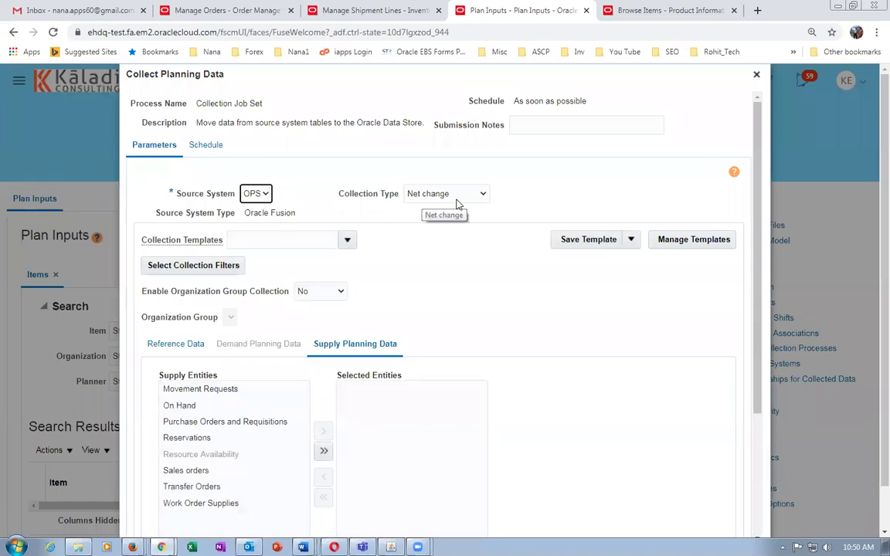
{"action": "scroll", "coordinate": [247, 485], "scroll_direction": "down", "scroll_amount": 1}
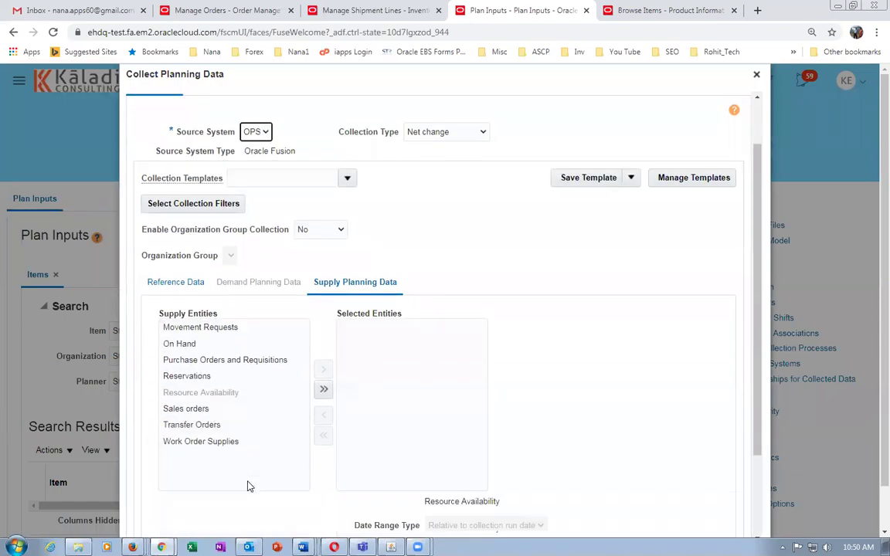
{"action": "left_click", "coordinate": [176, 281]}
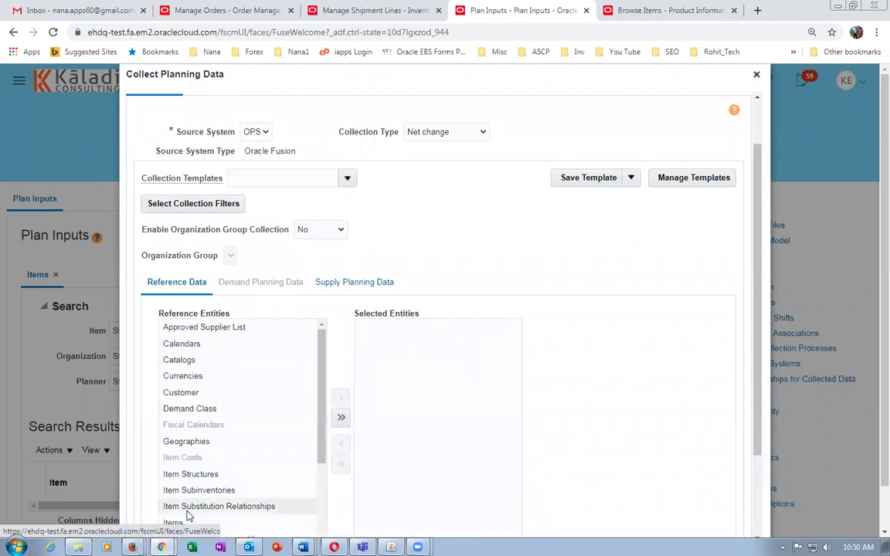
{"action": "scroll", "coordinate": [321, 414], "scroll_direction": "down", "scroll_amount": 1}
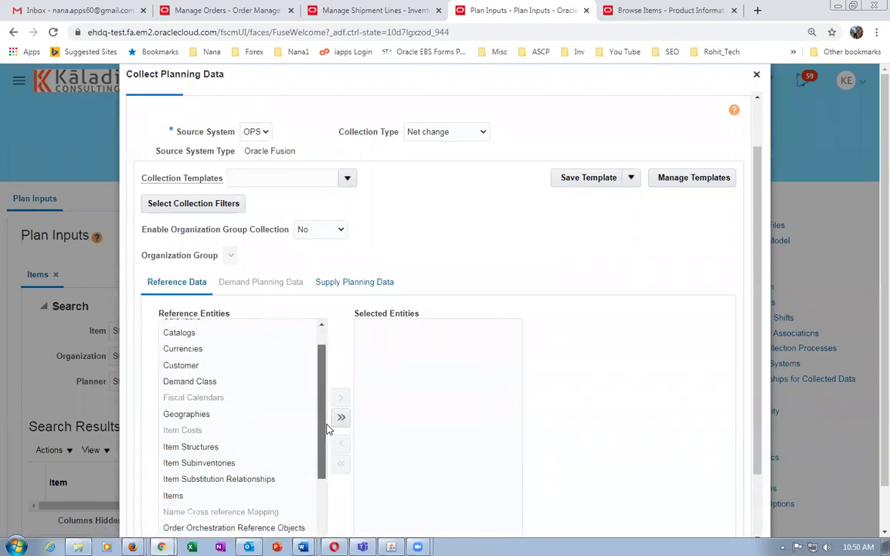
{"action": "left_click", "coordinate": [244, 491]}
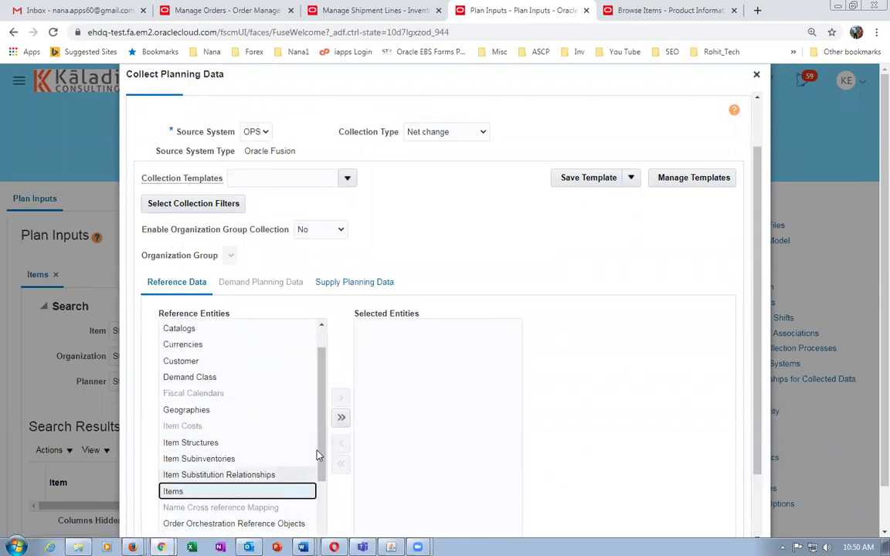
{"action": "left_click", "coordinate": [341, 398]}
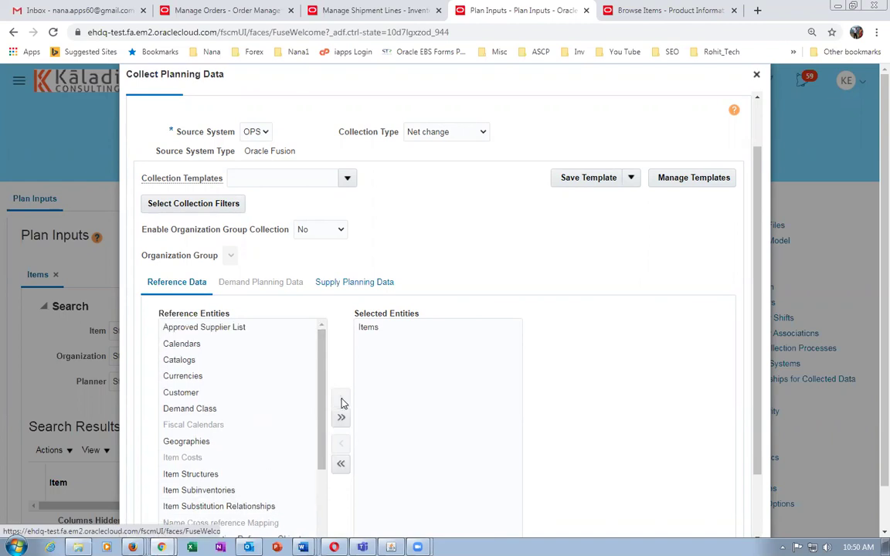
Check the supply planning entities, submit the net change collection of Items, and return to the Browse Items page.
{"action": "left_click", "coordinate": [363, 283]}
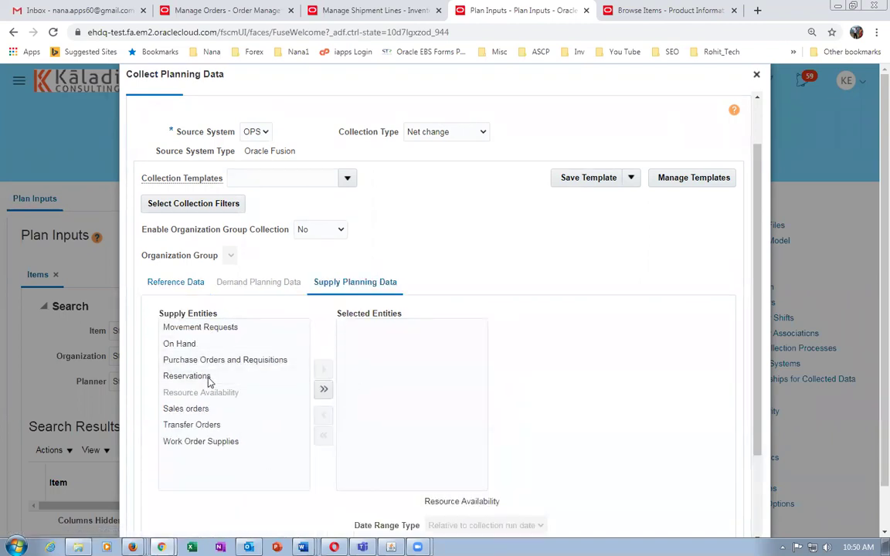
{"action": "left_click", "coordinate": [175, 282]}
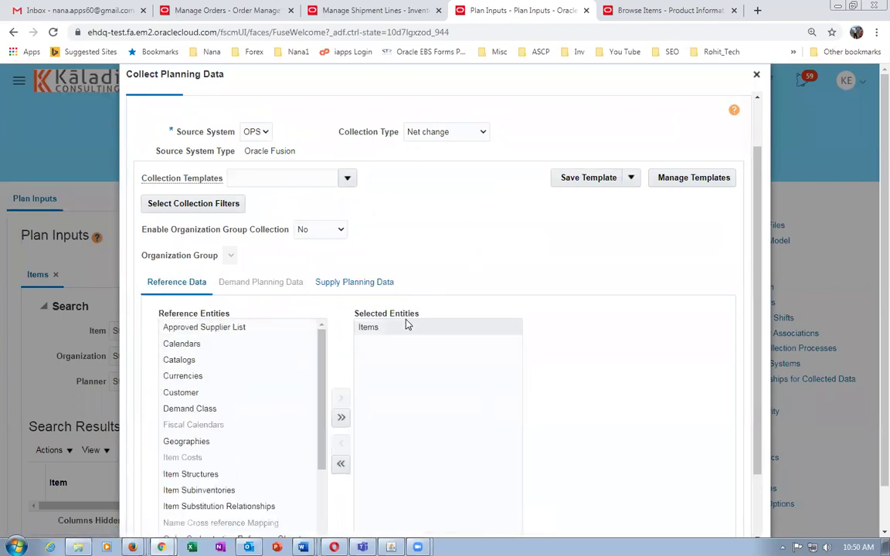
{"action": "left_click_drag", "start_coordinate": [759, 371], "coordinate": [765, 446]}
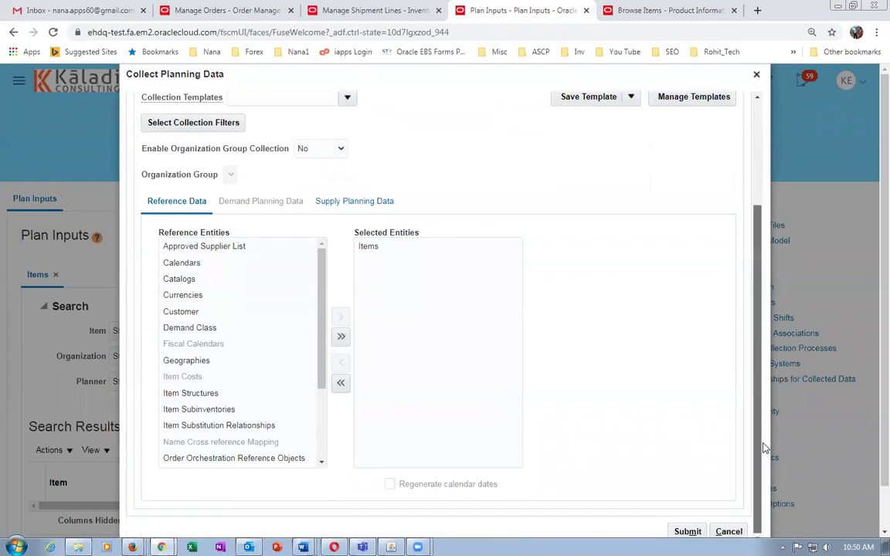
{"action": "left_click", "coordinate": [686, 532]}
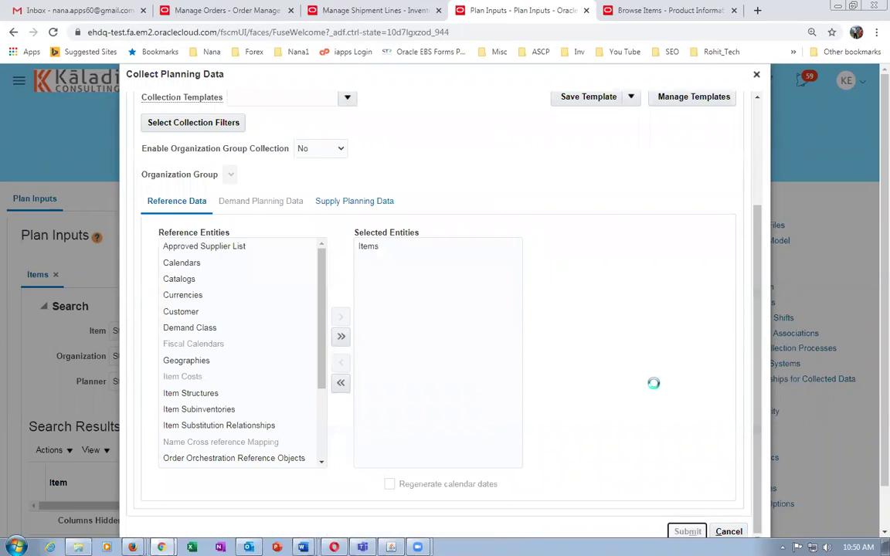
{"action": "left_click", "coordinate": [499, 318]}
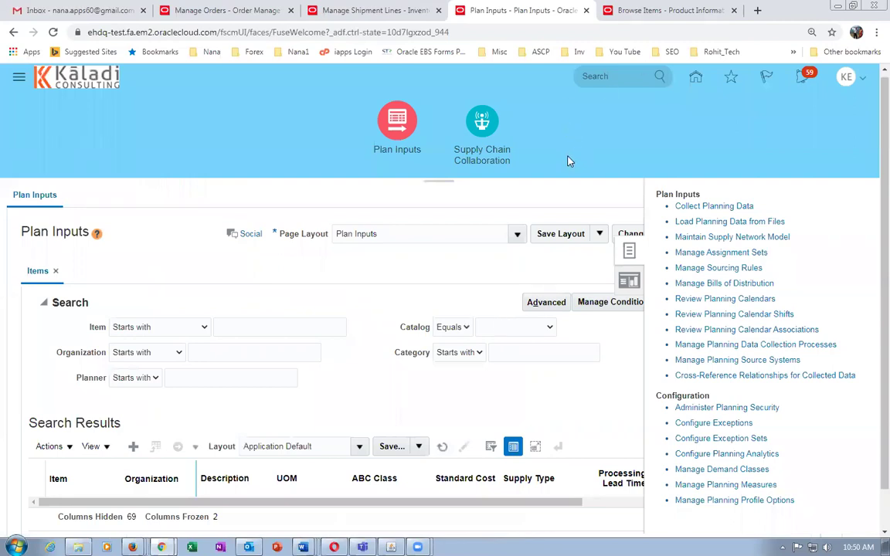
{"action": "left_click", "coordinate": [653, 11]}
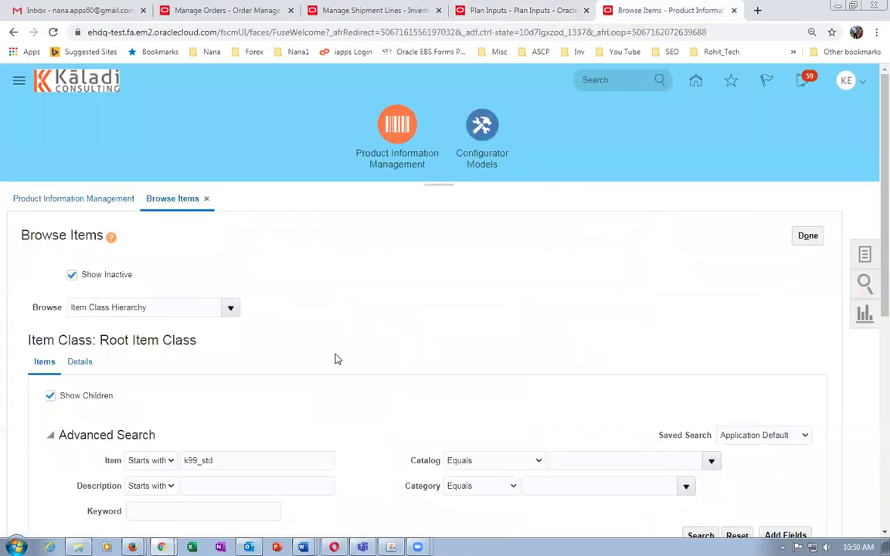
Check the Return option for the shipped line in Manage Orders, and open Scheduled Processes in the Browse Items browser tab.
{"action": "left_click", "coordinate": [211, 11]}
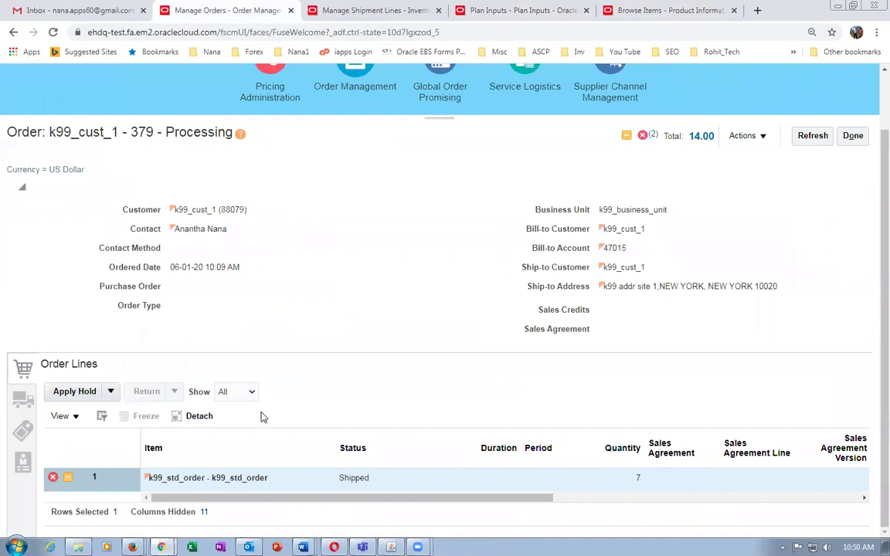
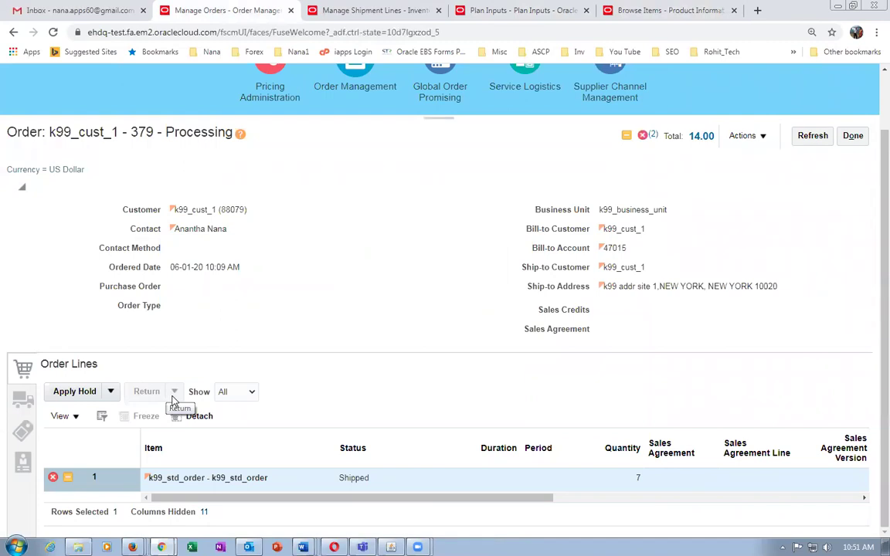
{"action": "left_click", "coordinate": [689, 11]}
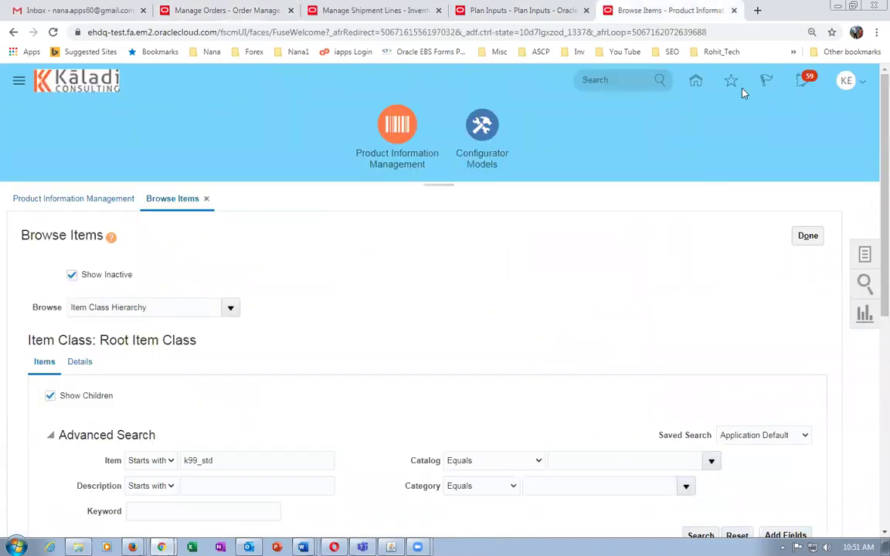
{"action": "left_click", "coordinate": [694, 80]}
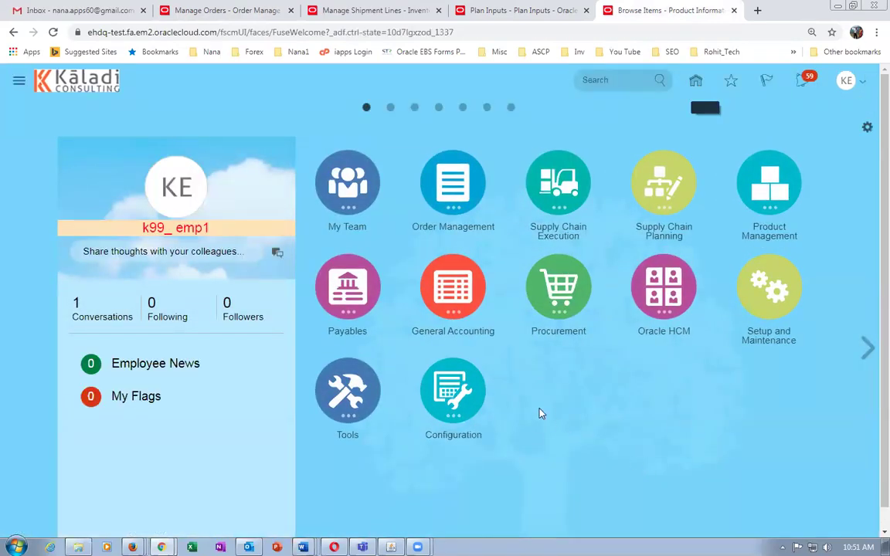
{"action": "left_click", "coordinate": [355, 388]}
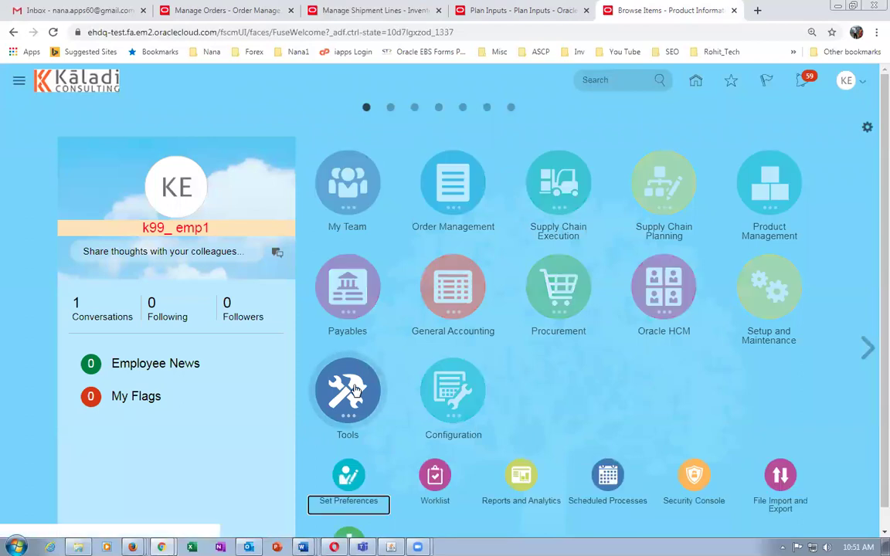
{"action": "left_click", "coordinate": [606, 477]}
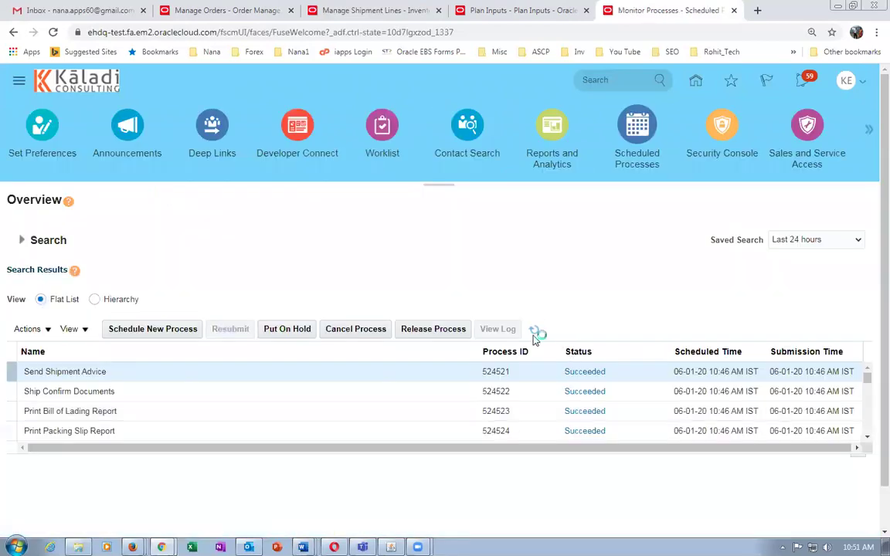
Refresh the scheduled process list repeatedly to monitor the Collection Job Set and its related collection jobs through completion.
{"action": "left_click", "coordinate": [540, 331]}
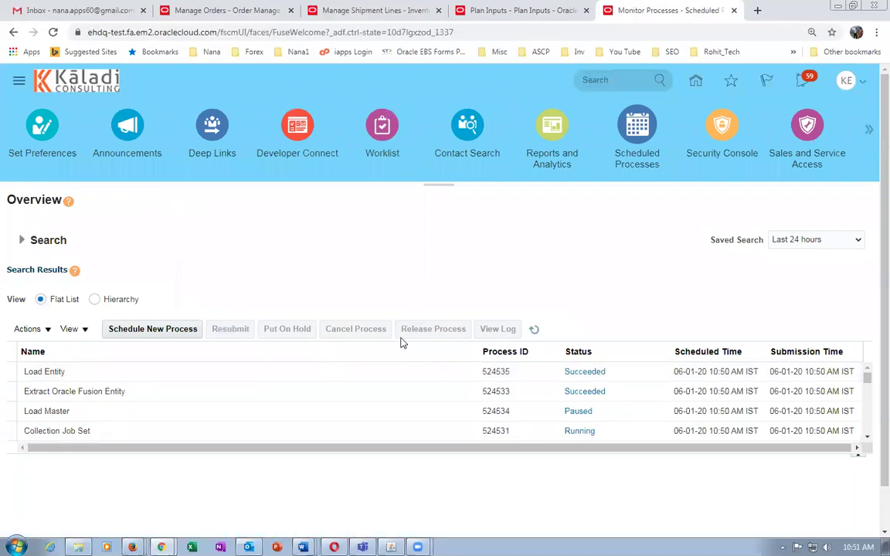
{"action": "left_click", "coordinate": [533, 329]}
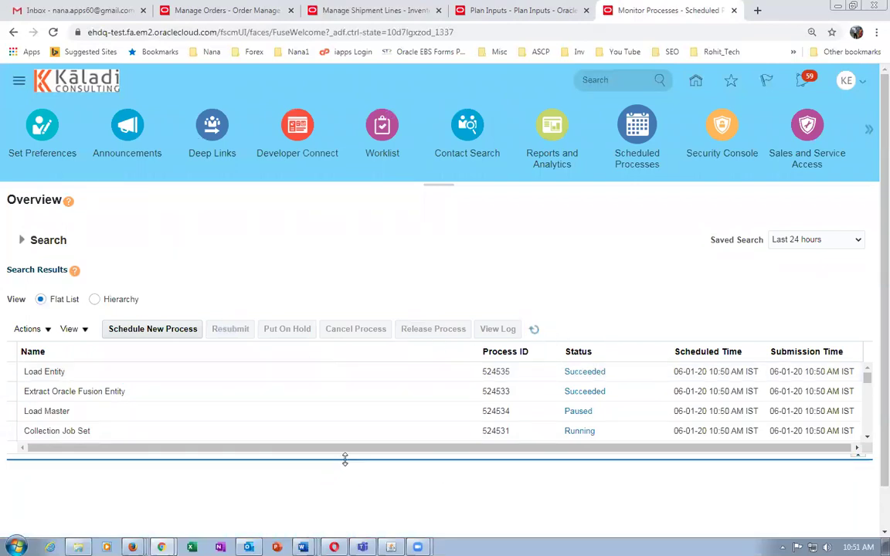
{"action": "left_click", "coordinate": [535, 330]}
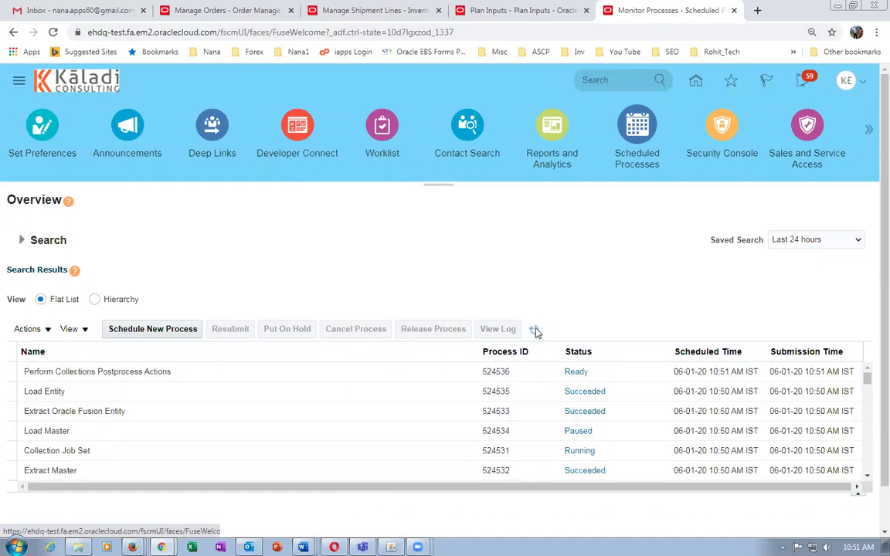
{"action": "left_click", "coordinate": [536, 330]}
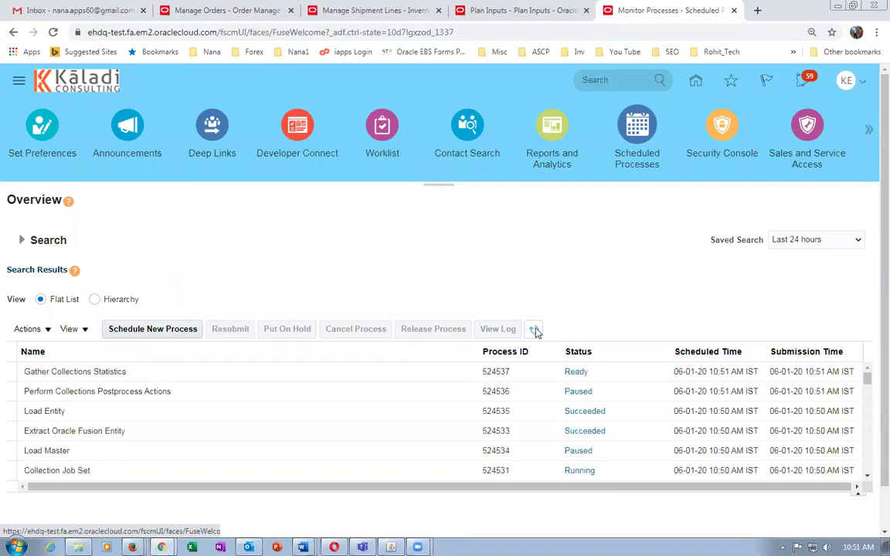
{"action": "left_click", "coordinate": [536, 330]}
{"action": "left_click", "coordinate": [536, 331]}
{"action": "left_click", "coordinate": [535, 330]}
{"action": "left_click", "coordinate": [536, 330]}
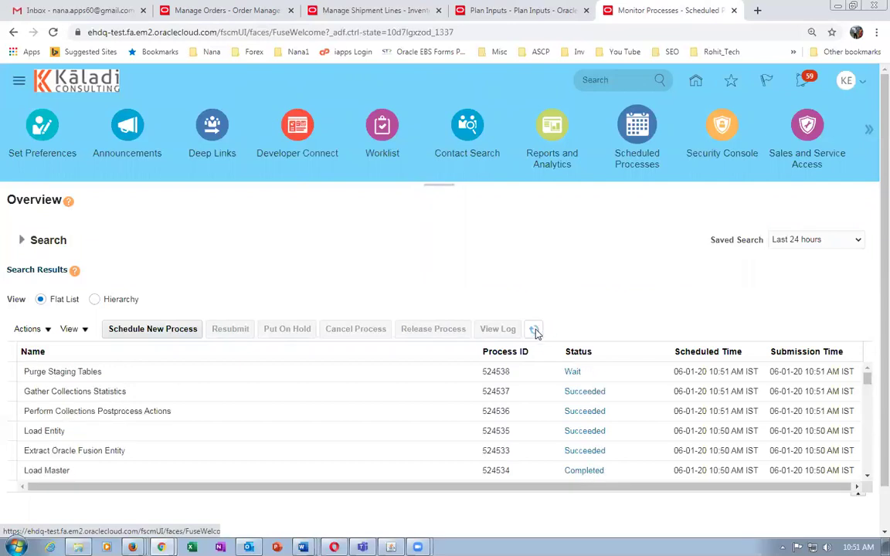
{"action": "left_click", "coordinate": [535, 330]}
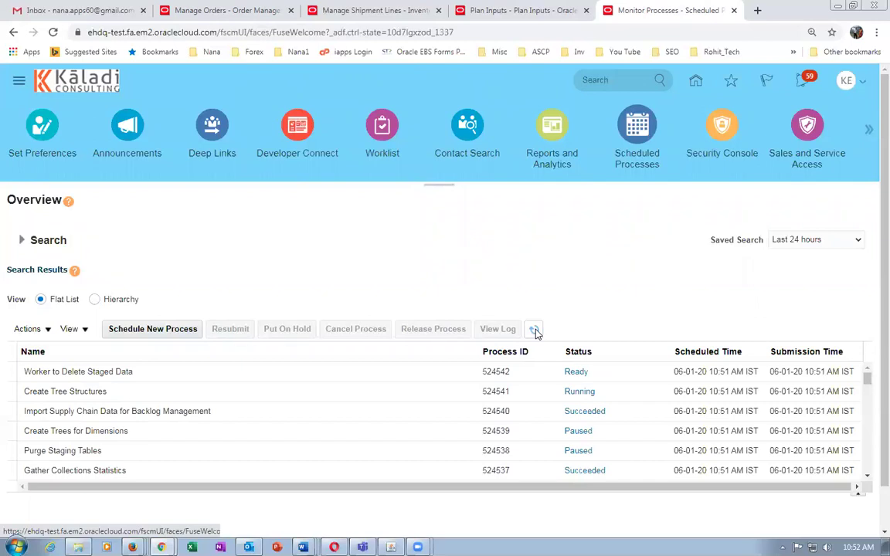
{"action": "left_click", "coordinate": [536, 330]}
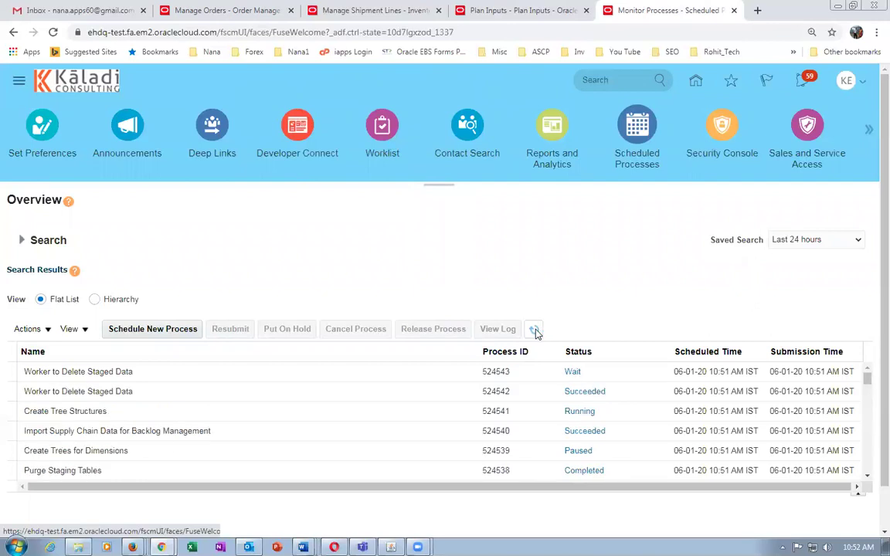
{"action": "left_click", "coordinate": [536, 331]}
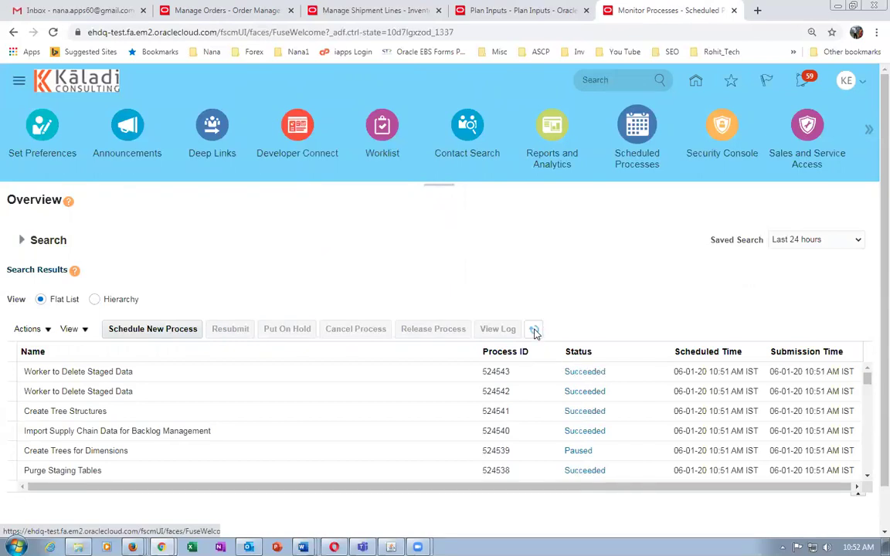
{"action": "left_click", "coordinate": [534, 331]}
{"action": "left_click", "coordinate": [535, 330]}
Schedule a new job, finding Refresh and Start the Order Promising Server with the name pattern ref%start%.
{"action": "left_click", "coordinate": [152, 330]}
{"action": "left_click", "coordinate": [297, 273]}
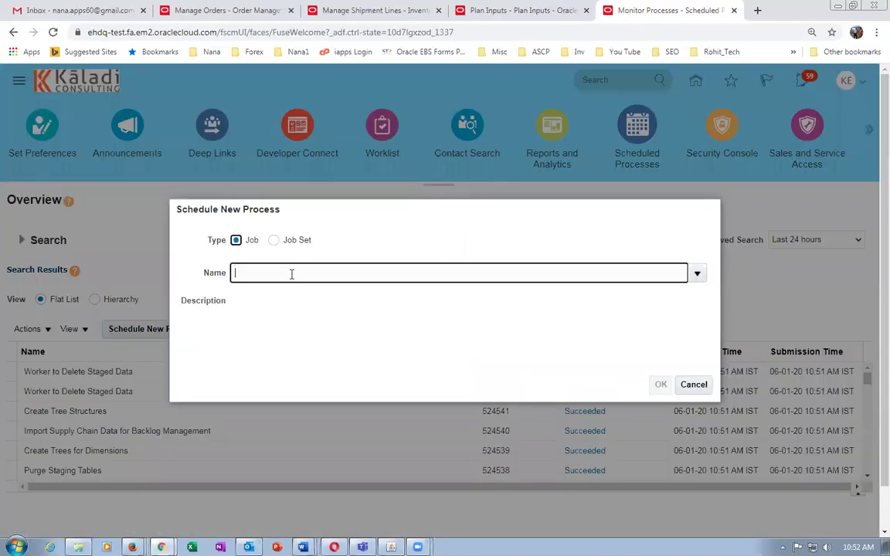
{"action": "type", "text": "ref%start%"}
{"action": "key", "text": "Tab"}
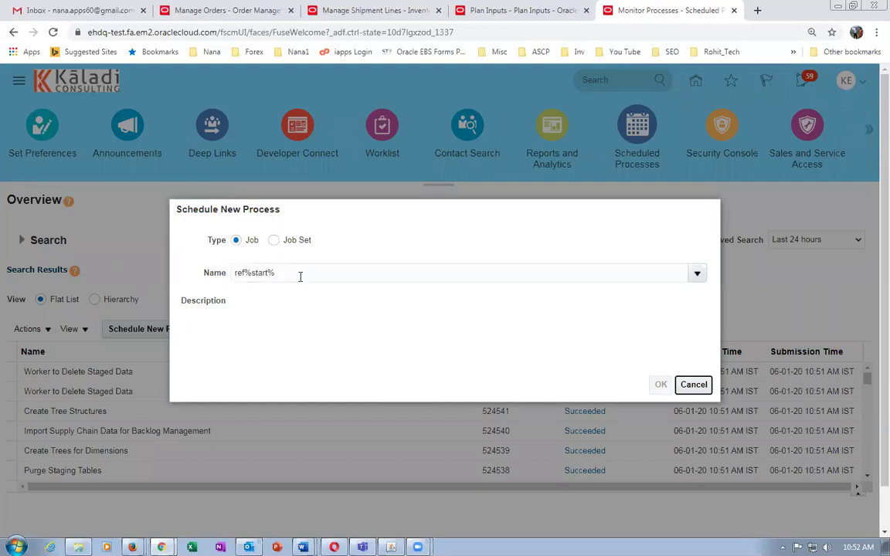
{"action": "left_click", "coordinate": [659, 384]}
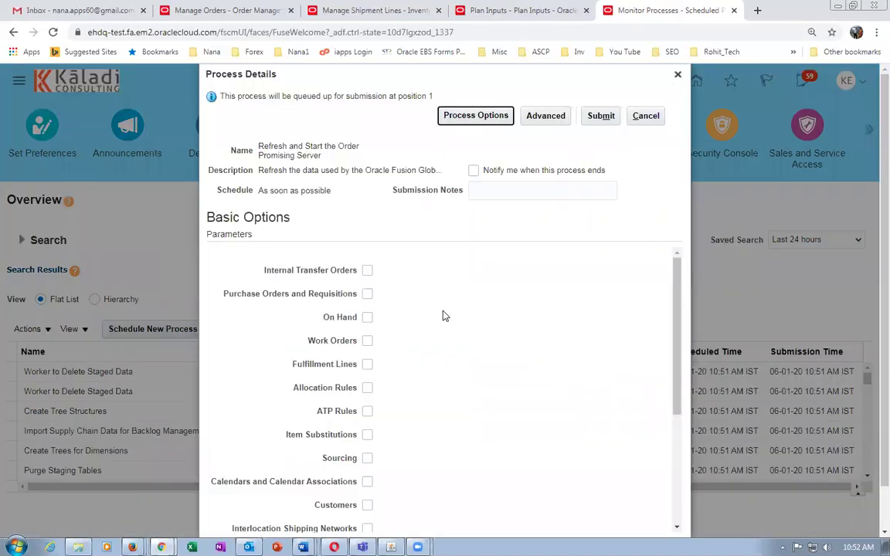
Include Items in the Order Promising Server refresh parameters and submit the process.
{"action": "scroll", "coordinate": [374, 464], "scroll_direction": "down", "scroll_amount": 2}
{"action": "left_click", "coordinate": [367, 491]}
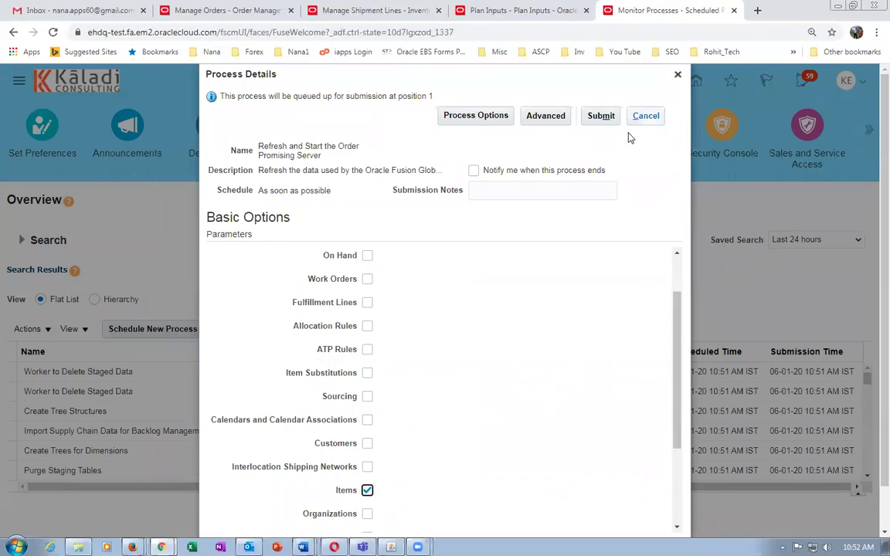
{"action": "left_click", "coordinate": [601, 115]}
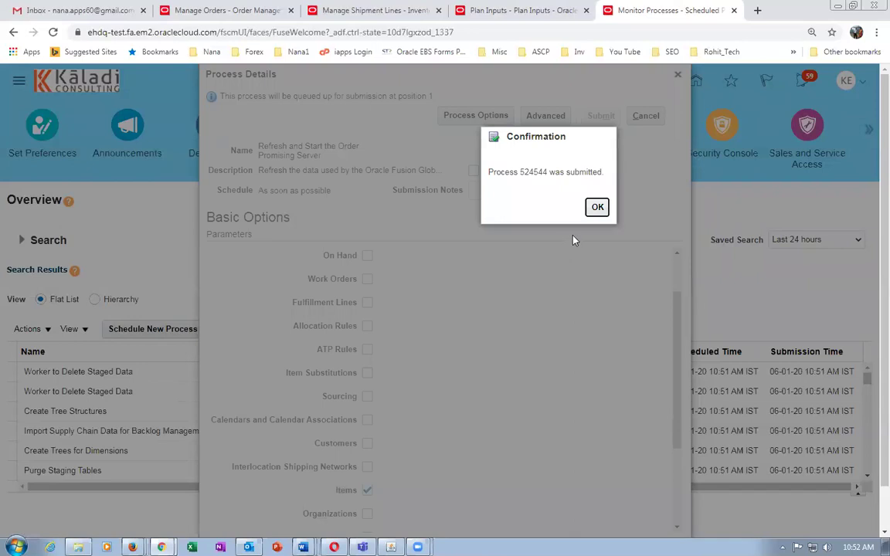
{"action": "left_click", "coordinate": [596, 207]}
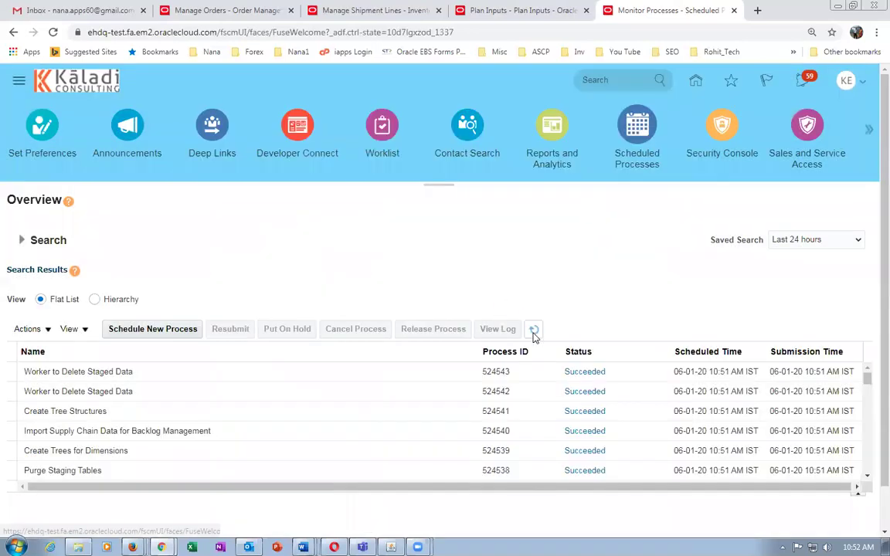
Refresh the scheduled process list repeatedly to monitor the Refresh and Start the Order Promising Server process.
{"action": "left_click", "coordinate": [538, 330]}
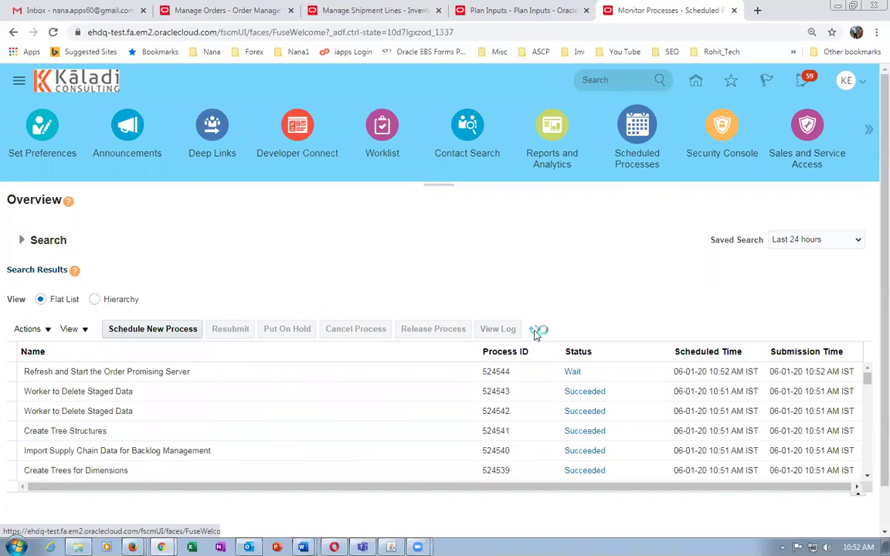
{"action": "left_click", "coordinate": [538, 331]}
{"action": "left_click", "coordinate": [537, 330]}
{"action": "left_click", "coordinate": [537, 331]}
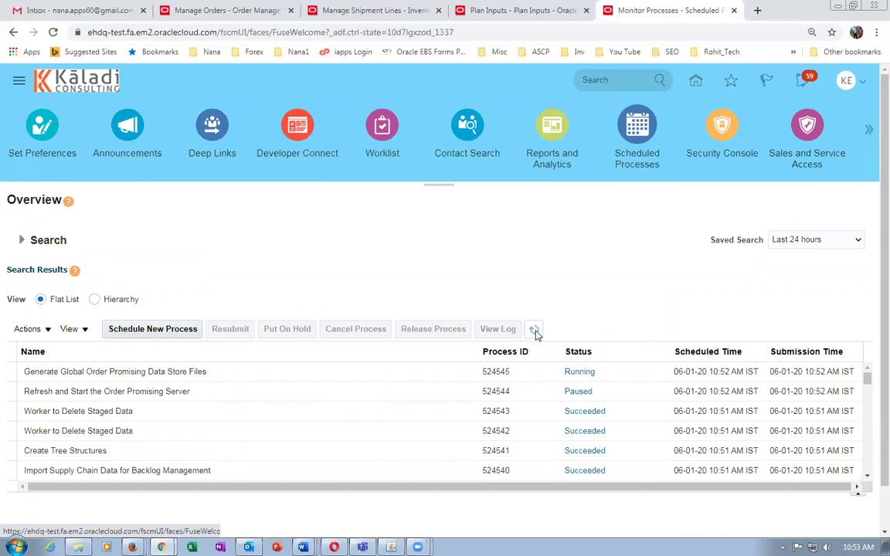
{"action": "left_click", "coordinate": [537, 330]}
{"action": "left_click", "coordinate": [537, 330]}
{"action": "left_click", "coordinate": [535, 332]}
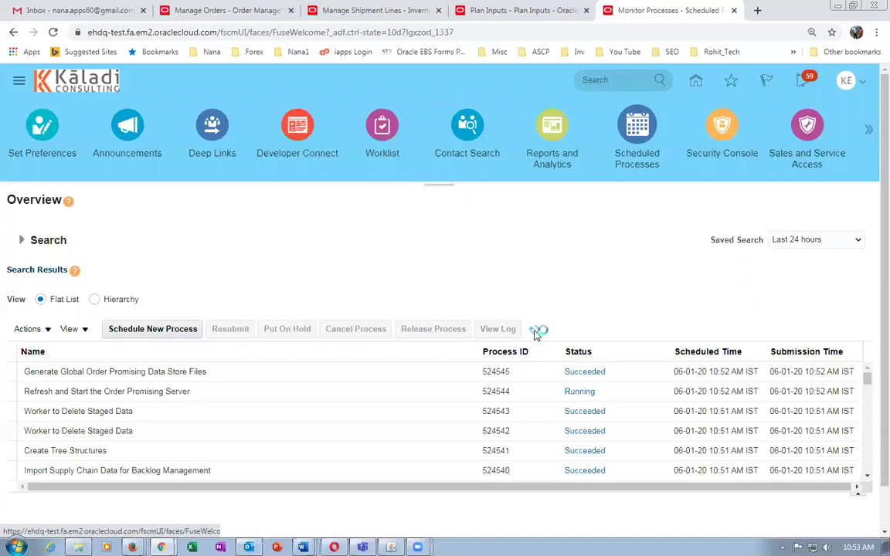
{"action": "left_click", "coordinate": [534, 332]}
{"action": "left_click", "coordinate": [534, 332]}
{"action": "left_click", "coordinate": [534, 331]}
{"action": "left_click", "coordinate": [534, 331]}
{"action": "left_click", "coordinate": [534, 332]}
{"action": "left_click", "coordinate": [534, 332]}
{"action": "left_click", "coordinate": [534, 332]}
{"action": "left_click", "coordinate": [536, 332]}
{"action": "left_click", "coordinate": [535, 331]}
{"action": "left_click", "coordinate": [537, 332]}
{"action": "left_click", "coordinate": [536, 332]}
{"action": "left_click", "coordinate": [536, 332]}
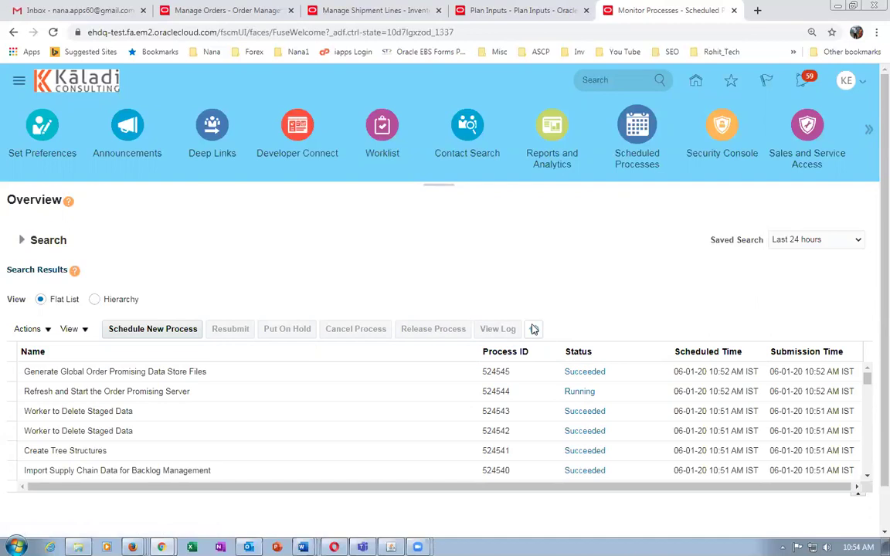
{"action": "left_click", "coordinate": [535, 331]}
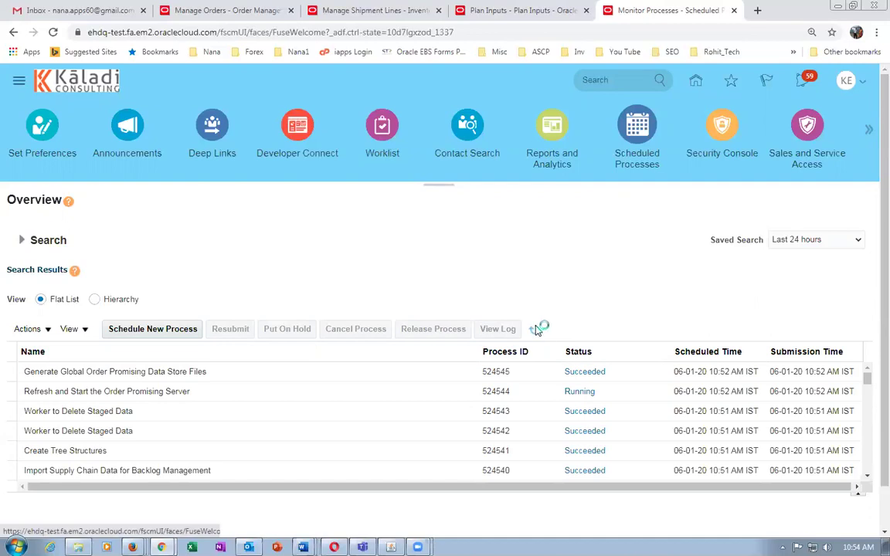
{"action": "left_click", "coordinate": [535, 331]}
{"action": "left_click", "coordinate": [538, 332]}
{"action": "left_click", "coordinate": [539, 332]}
Return to the Manage Orders browser tab, close the sales order, and reopen it by searching for its order number.
{"action": "left_click", "coordinate": [344, 11]}
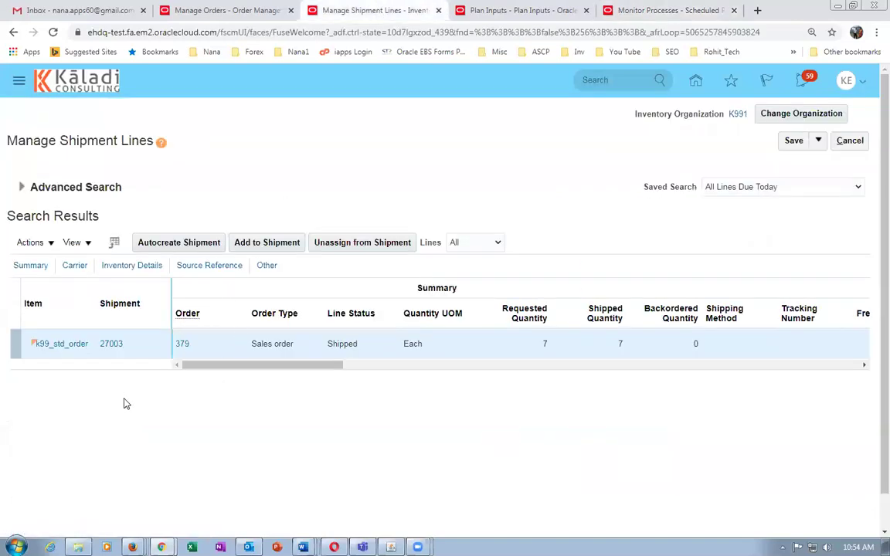
{"action": "left_click", "coordinate": [232, 10]}
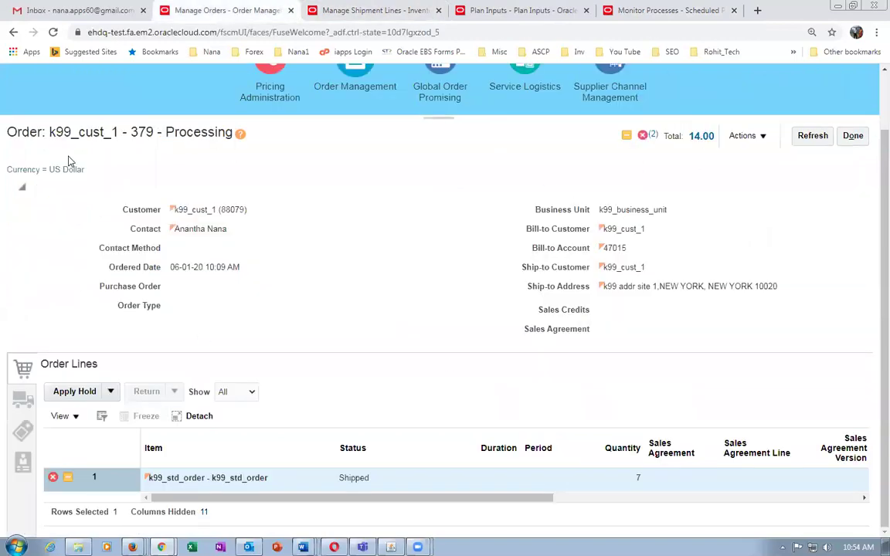
{"action": "left_click", "coordinate": [852, 135]}
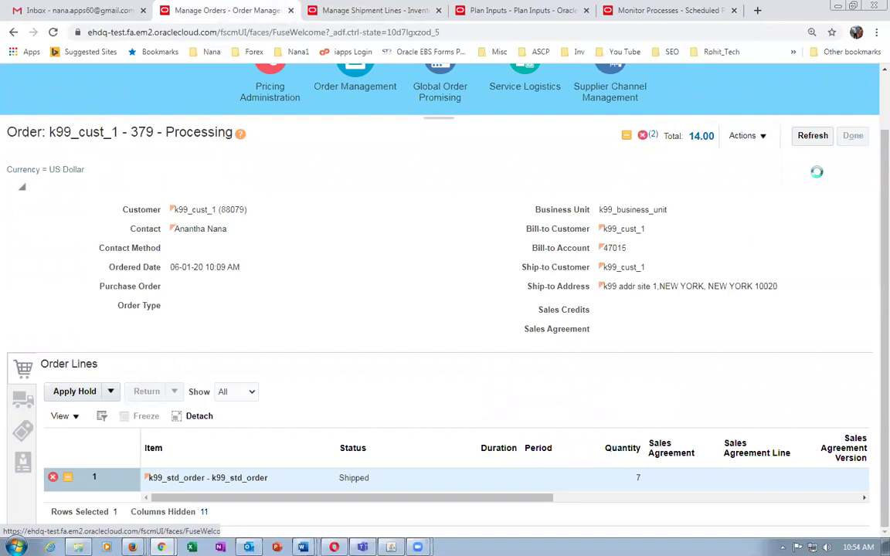
{"action": "left_click", "coordinate": [636, 132]}
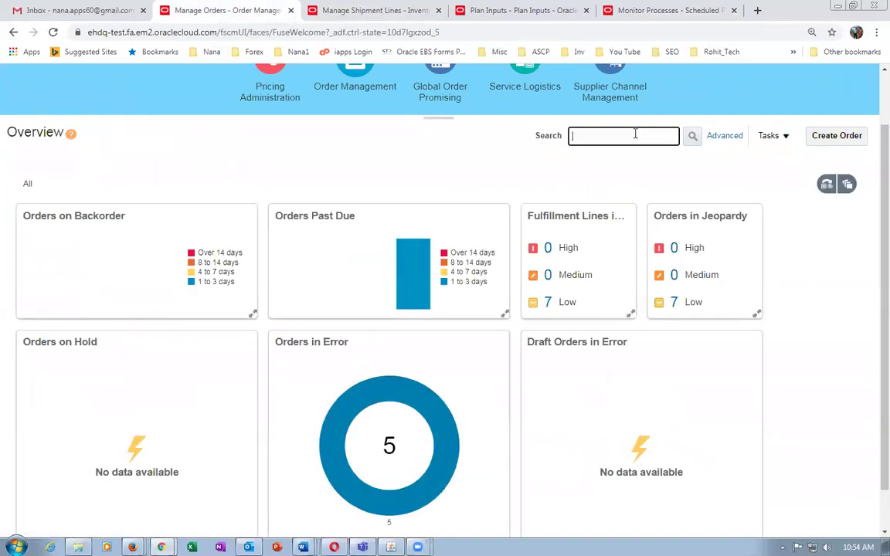
{"action": "type", "text": "379"}
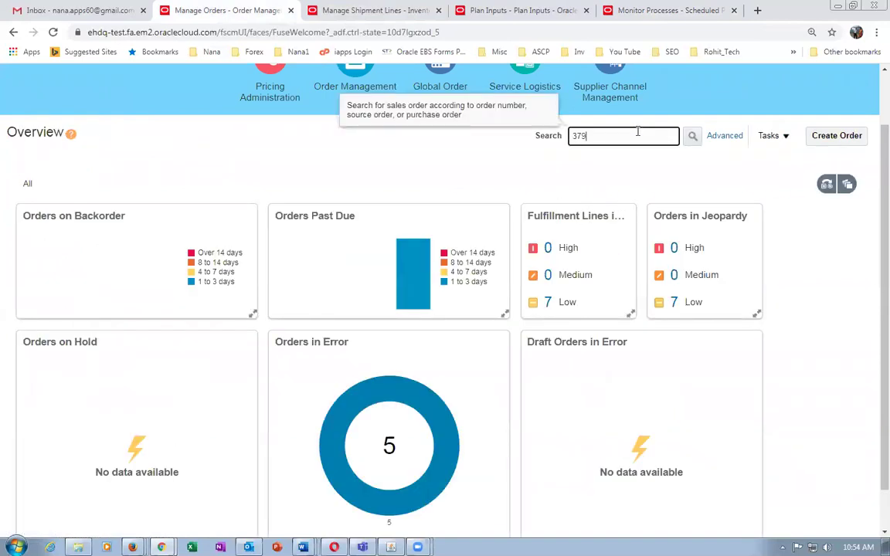
{"action": "left_click", "coordinate": [692, 139]}
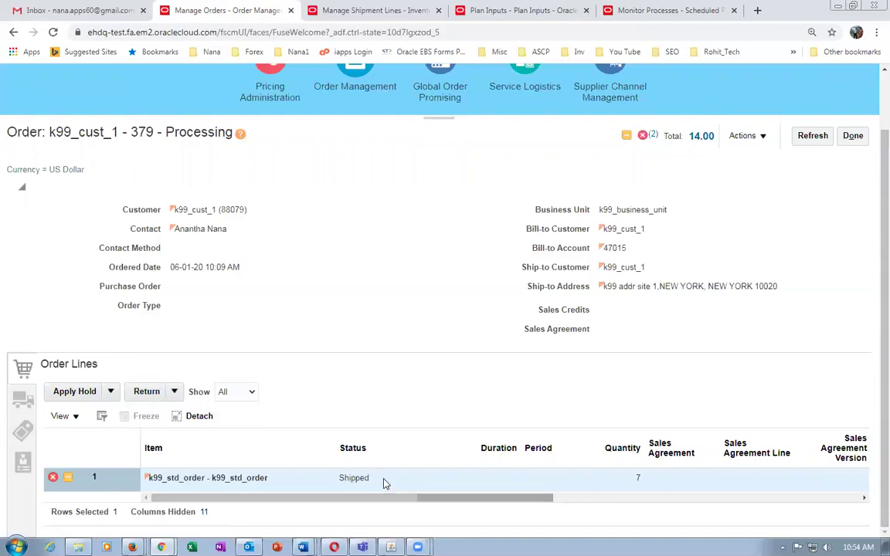
{"action": "left_click", "coordinate": [153, 395]}
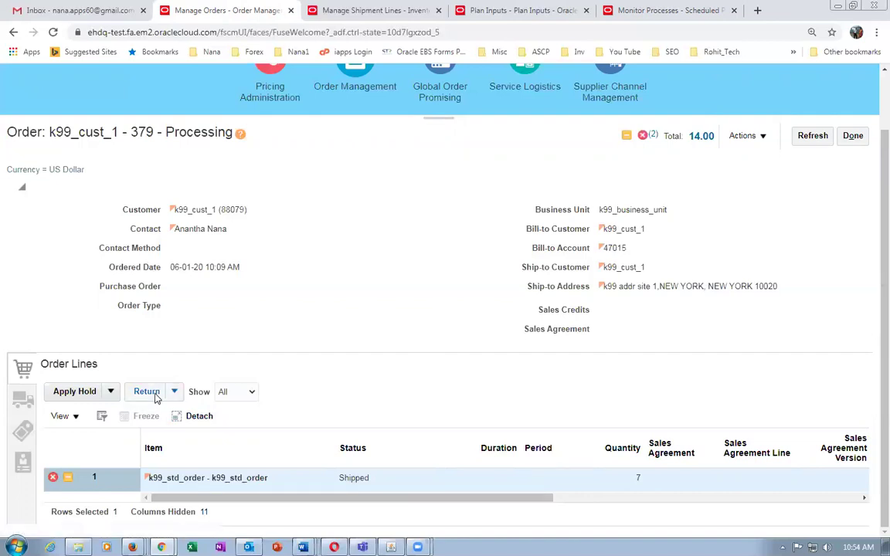
{"action": "left_click", "coordinate": [175, 392]}
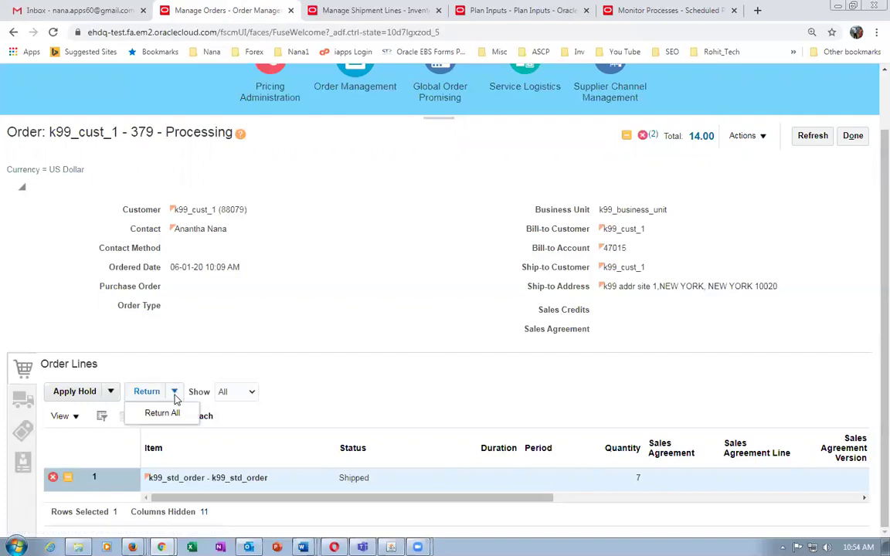
{"action": "left_click", "coordinate": [303, 317]}
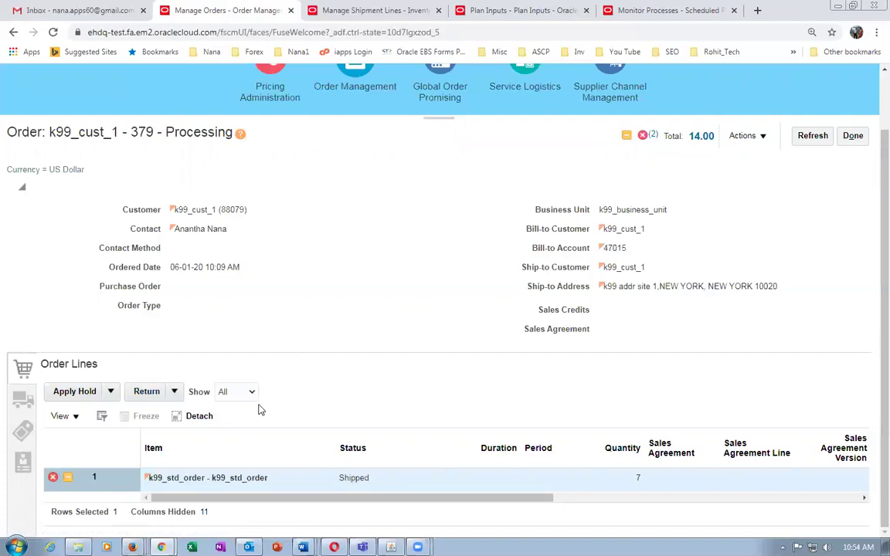
{"action": "left_click", "coordinate": [153, 393]}
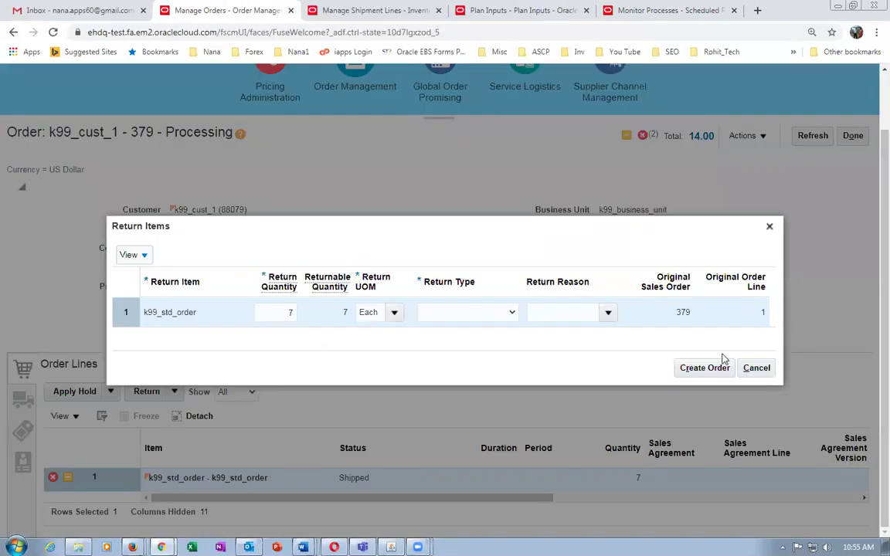
{"action": "left_click", "coordinate": [750, 368]}
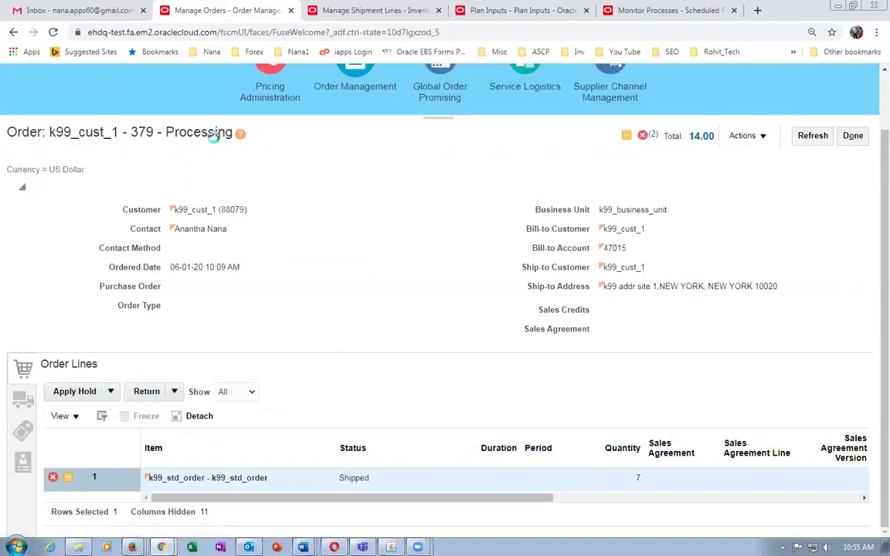
Examine the k99_std_order line's fulfillment status and compare it with the overall status in the sales order header.
{"action": "left_click", "coordinate": [341, 477]}
{"action": "left_click_drag", "start_coordinate": [342, 477], "coordinate": [363, 477]}
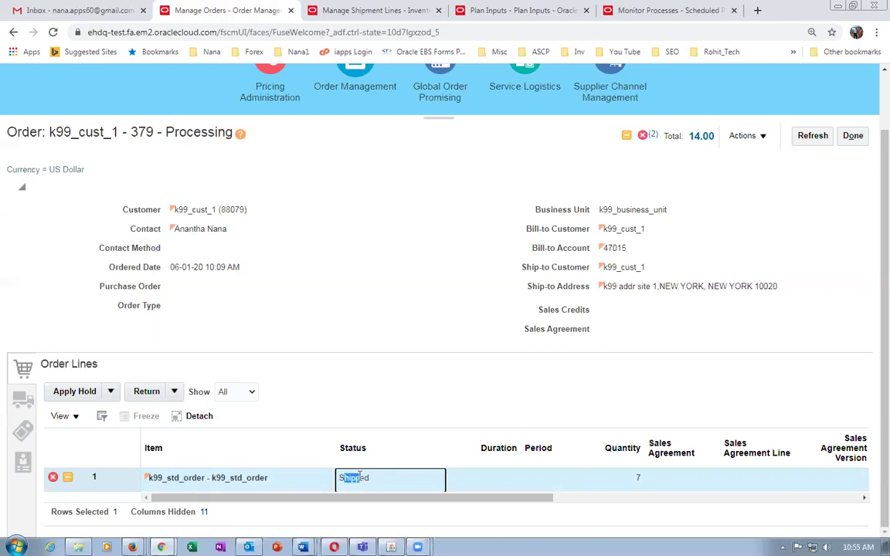
{"action": "left_click", "coordinate": [363, 329]}
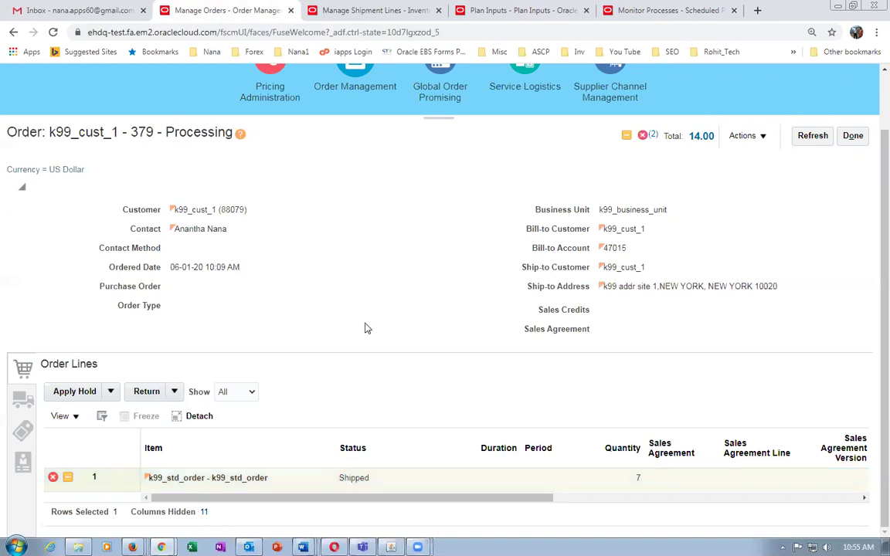
{"action": "left_click", "coordinate": [343, 477]}
{"action": "left_click_drag", "start_coordinate": [343, 477], "coordinate": [363, 480]}
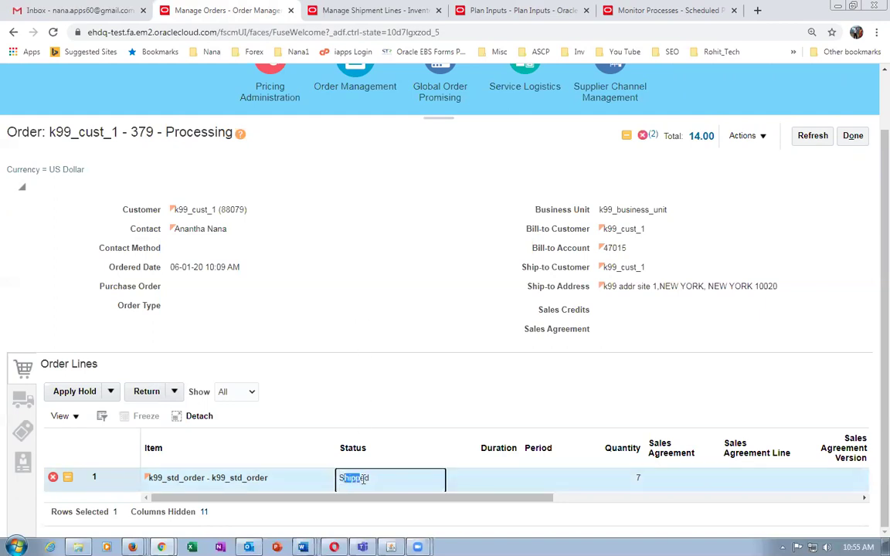
{"action": "left_click", "coordinate": [375, 202]}
{"action": "left_click_drag", "start_coordinate": [175, 131], "coordinate": [229, 132]}
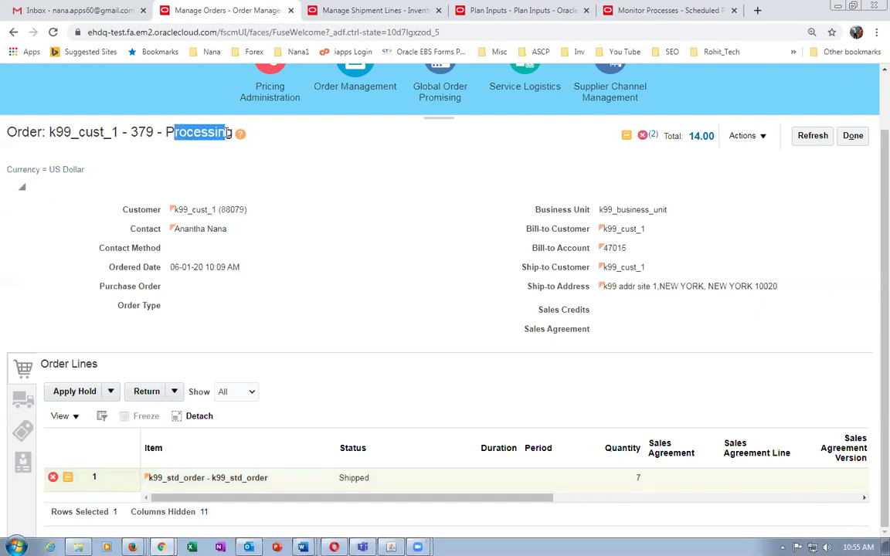
{"action": "left_click", "coordinate": [225, 153]}
{"action": "left_click_drag", "start_coordinate": [175, 132], "coordinate": [226, 133]}
{"action": "left_click", "coordinate": [358, 198]}
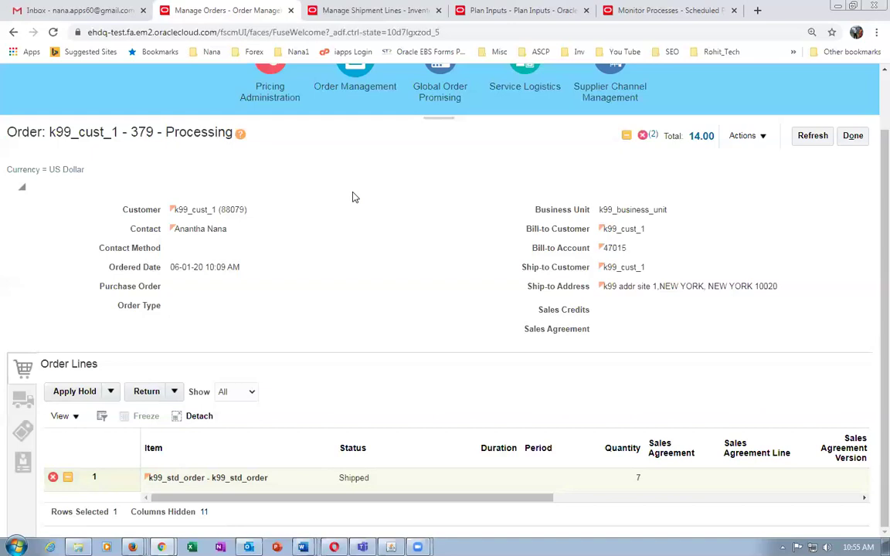
{"action": "left_click_drag", "start_coordinate": [177, 132], "coordinate": [225, 133]}
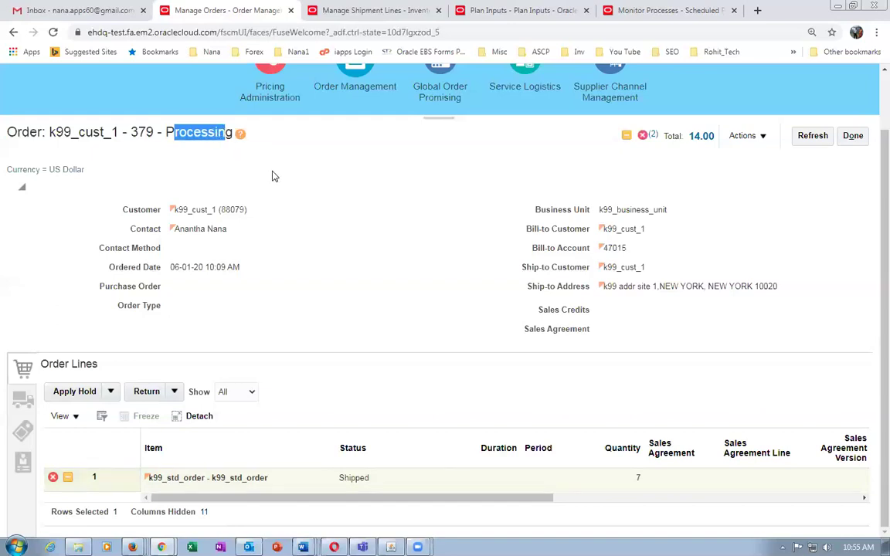
{"action": "left_click", "coordinate": [248, 159]}
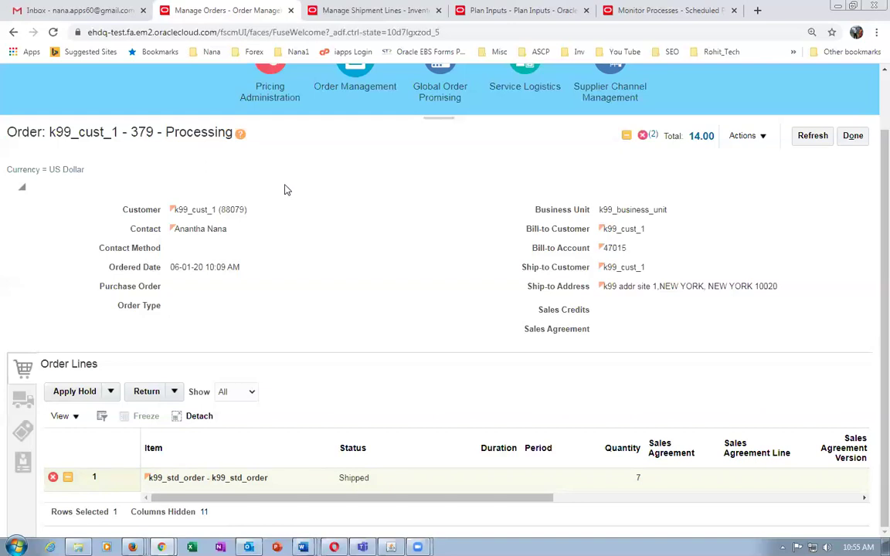
{"action": "left_click_drag", "start_coordinate": [177, 133], "coordinate": [225, 134]}
{"action": "left_click", "coordinate": [244, 173]}
Start a return for the k99_std_order line with type Return for credit and return the item, giving item damage as the reason.
{"action": "left_click", "coordinate": [147, 391]}
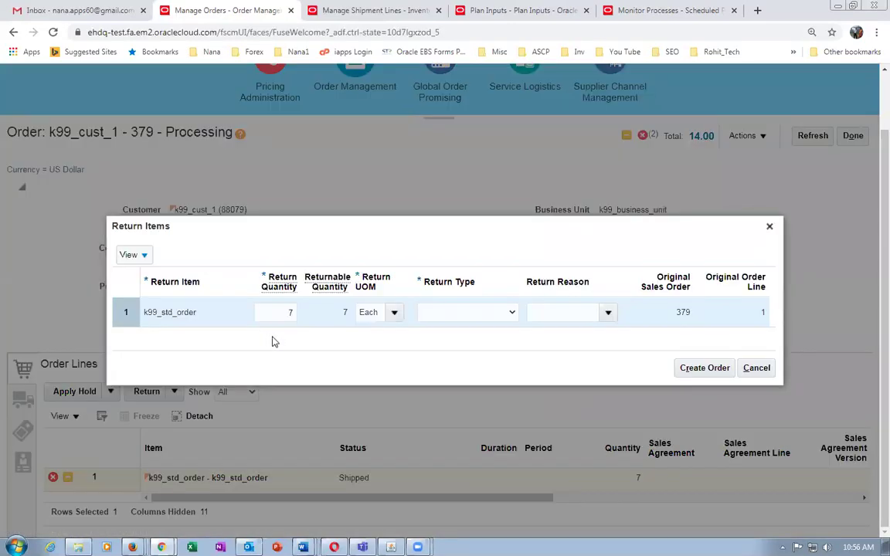
{"action": "left_click", "coordinate": [471, 316]}
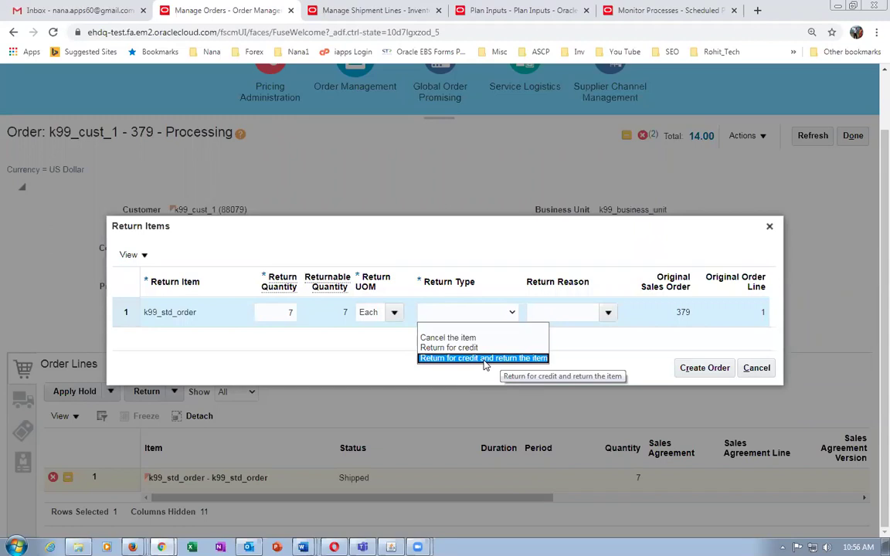
{"action": "left_click", "coordinate": [485, 359]}
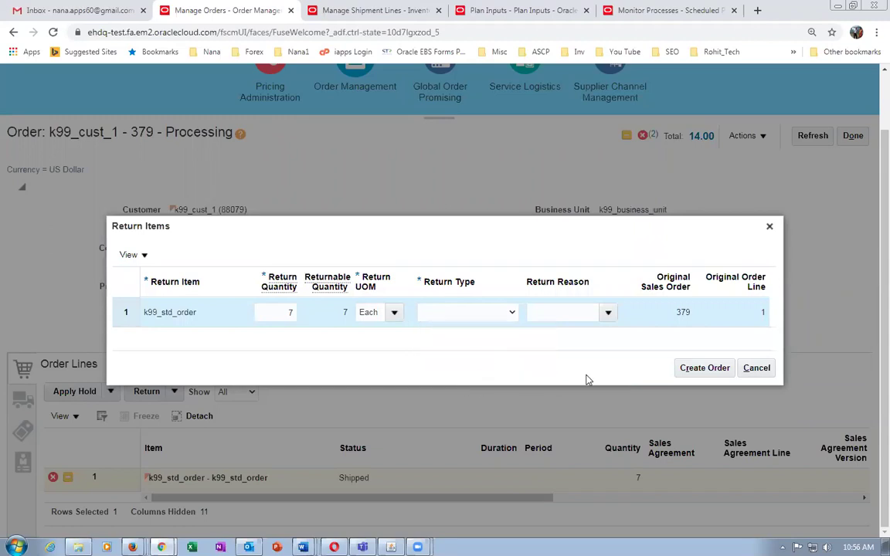
{"action": "left_click", "coordinate": [610, 315]}
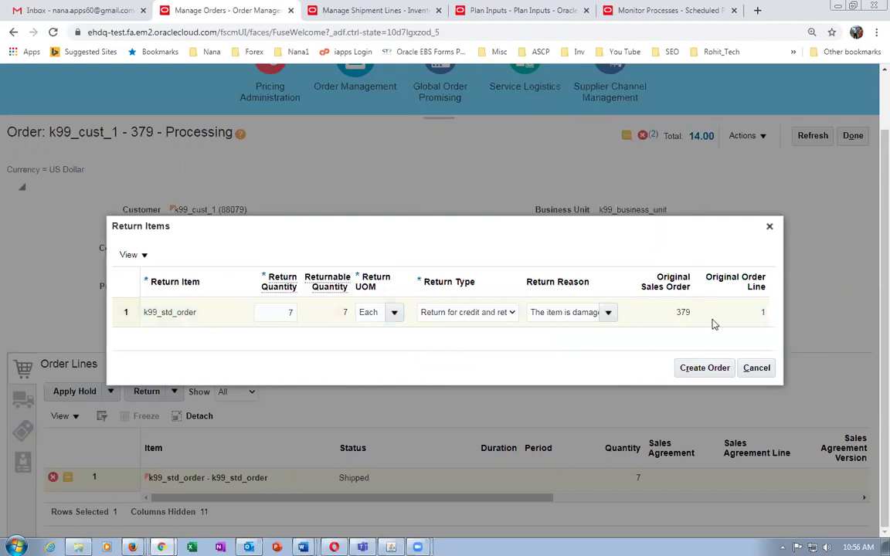
Set the return quantity to 2 and create the return order.
{"action": "left_click", "coordinate": [280, 312]}
{"action": "type", "text": "2"}
{"action": "key", "text": "Tab"}
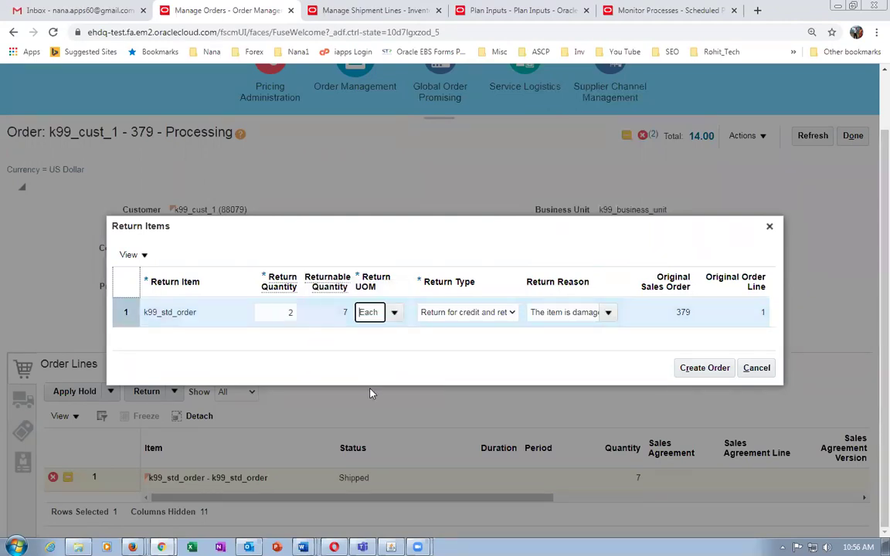
{"action": "left_click", "coordinate": [705, 370]}
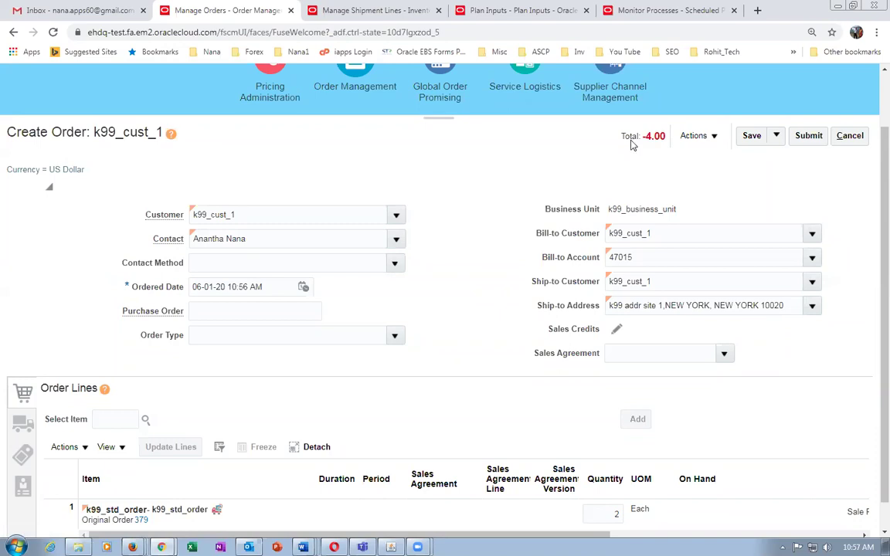
Save the new return order as a draft, submit it, and dismiss the confirmation.
{"action": "scroll", "coordinate": [430, 329], "scroll_direction": "down", "scroll_amount": 1}
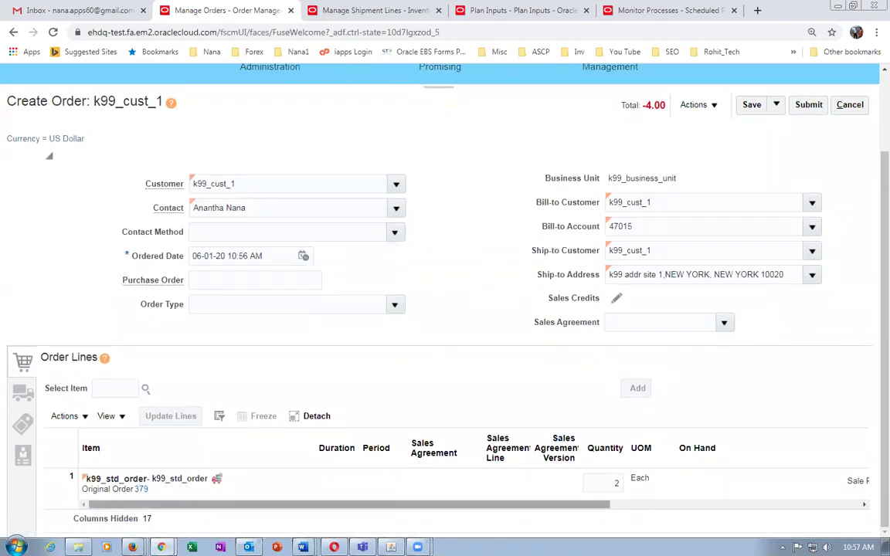
{"action": "left_click", "coordinate": [128, 497]}
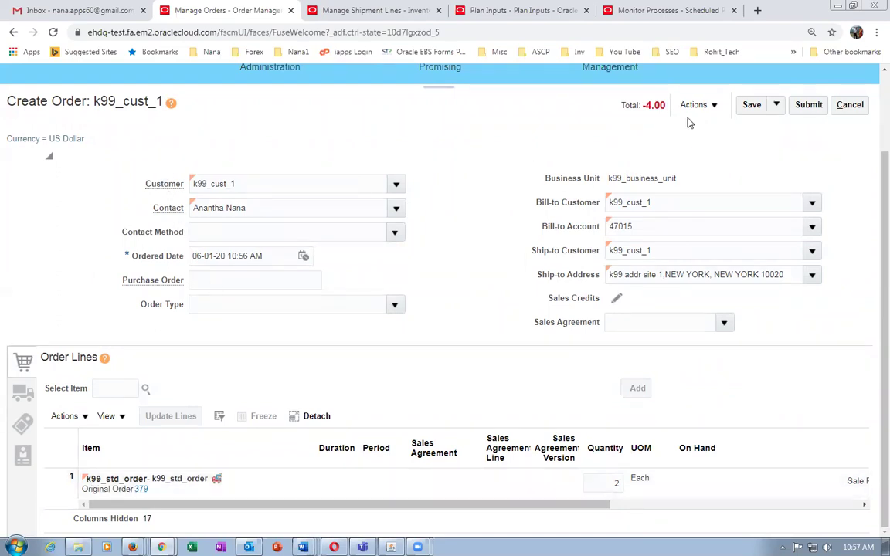
{"action": "left_click", "coordinate": [749, 105]}
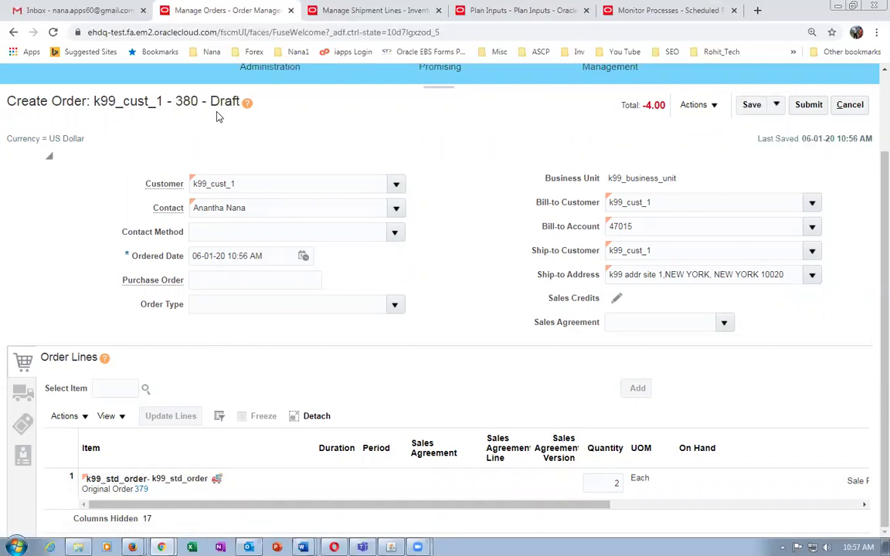
{"action": "double_click", "coordinate": [186, 101]}
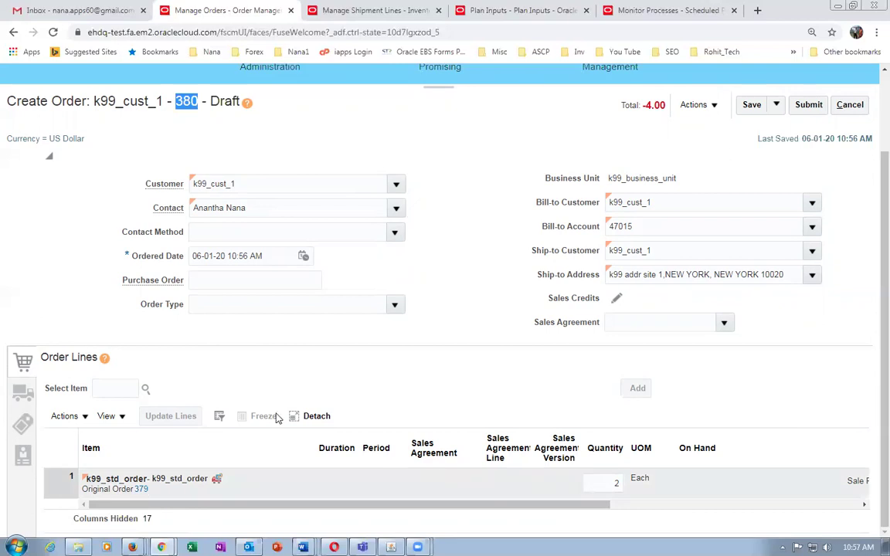
{"action": "left_click", "coordinate": [454, 269]}
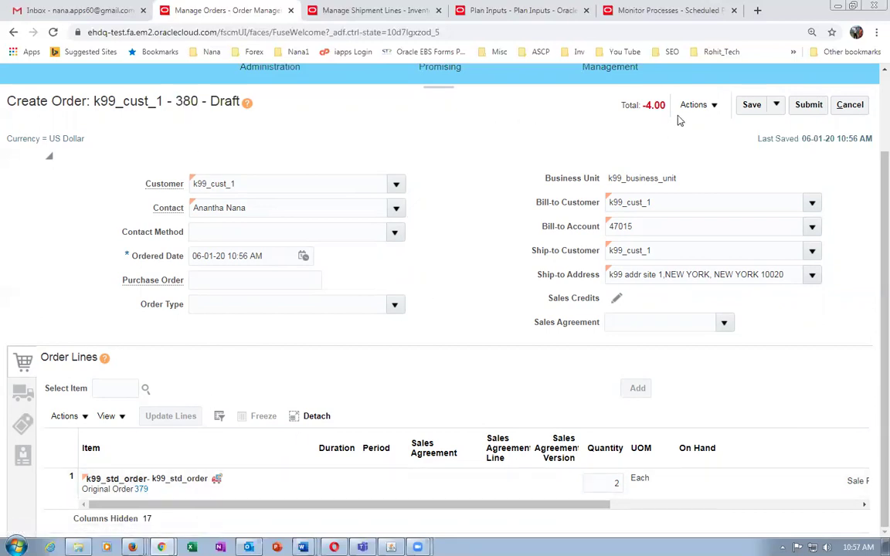
{"action": "left_click", "coordinate": [811, 105]}
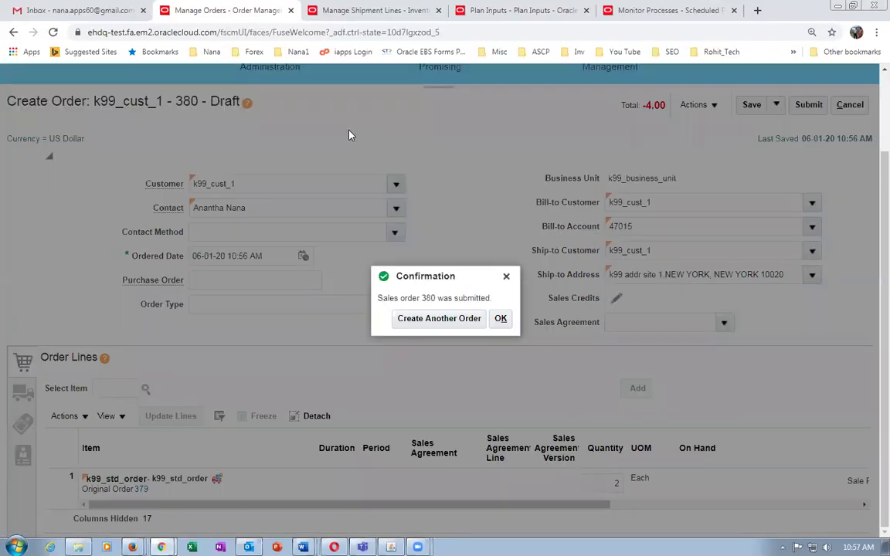
{"action": "left_click", "coordinate": [500, 318]}
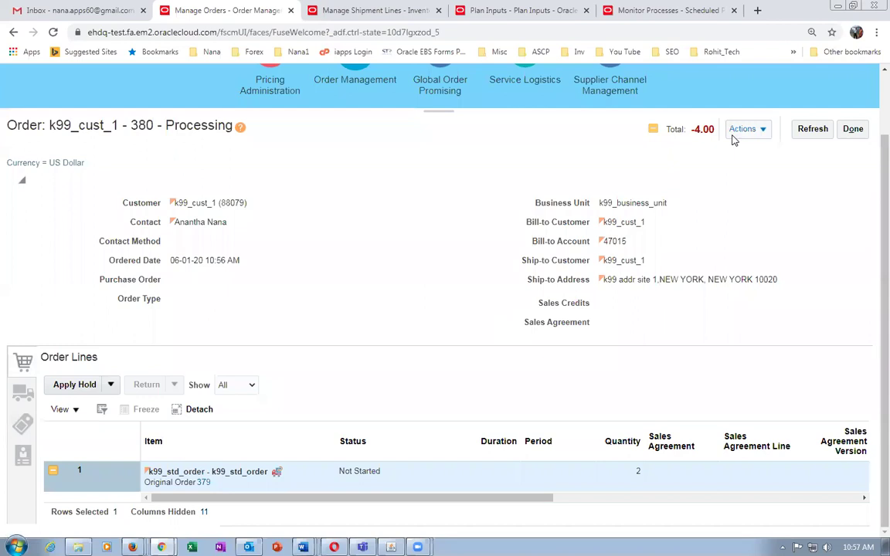
Switch the submitted return order to the fulfillment view, review its return line details, and refresh the order.
{"action": "left_click", "coordinate": [735, 134]}
{"action": "left_click", "coordinate": [669, 259]}
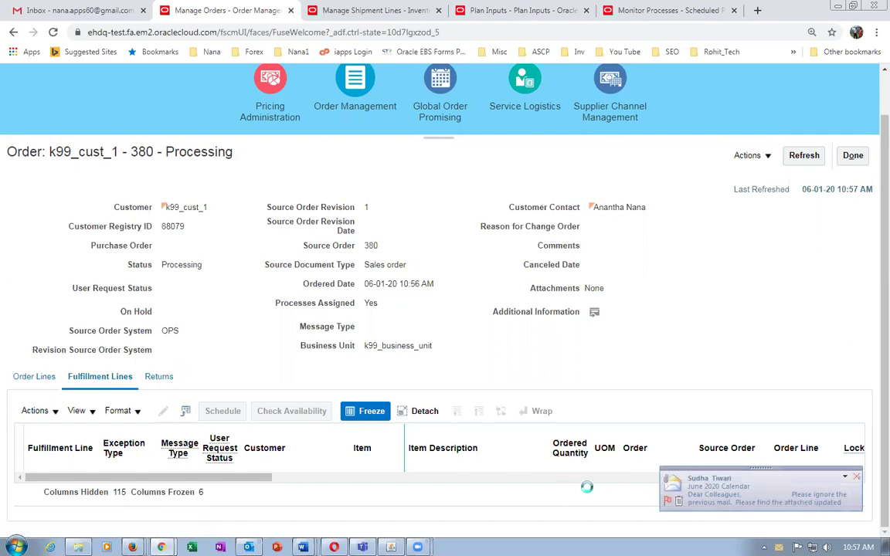
{"action": "left_click_drag", "start_coordinate": [241, 467], "coordinate": [566, 480]}
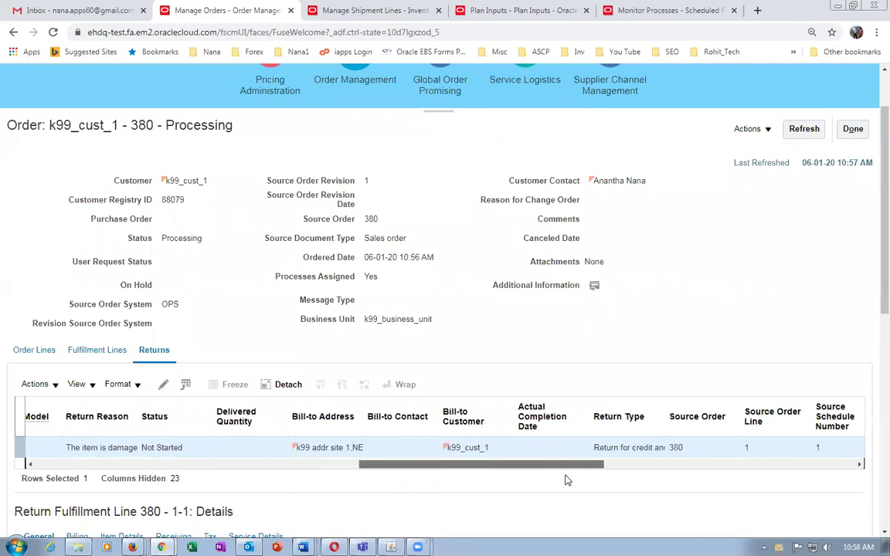
{"action": "left_click", "coordinate": [803, 130]}
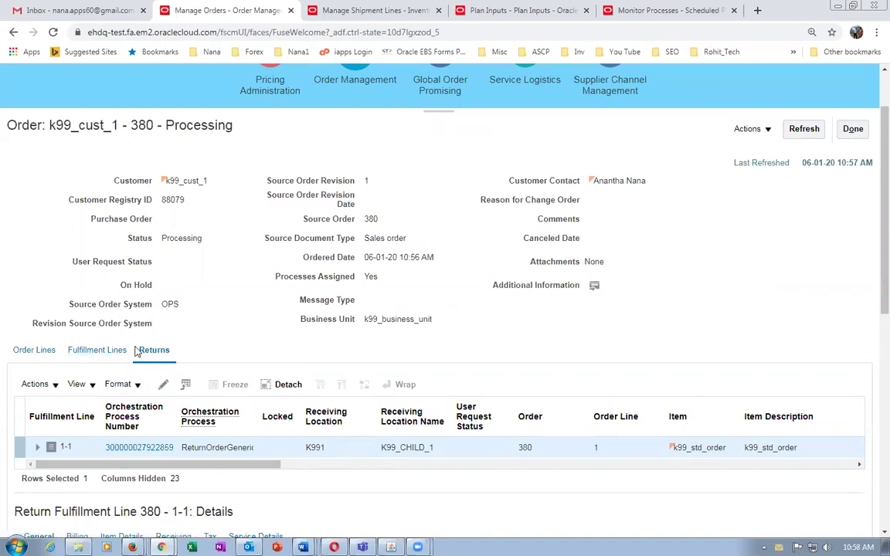
Open the return line's orchestration process and refresh it to check the progress of its tasks.
{"action": "left_click", "coordinate": [149, 447]}
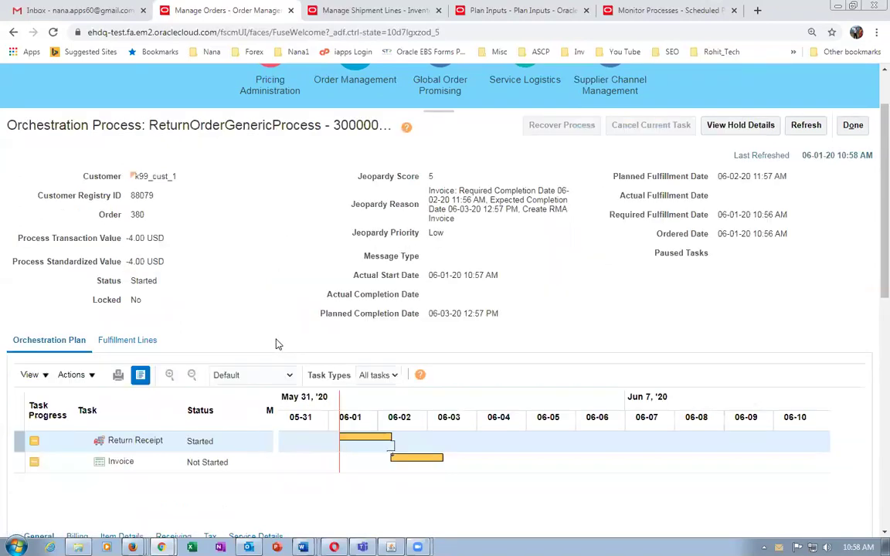
{"action": "left_click", "coordinate": [806, 125]}
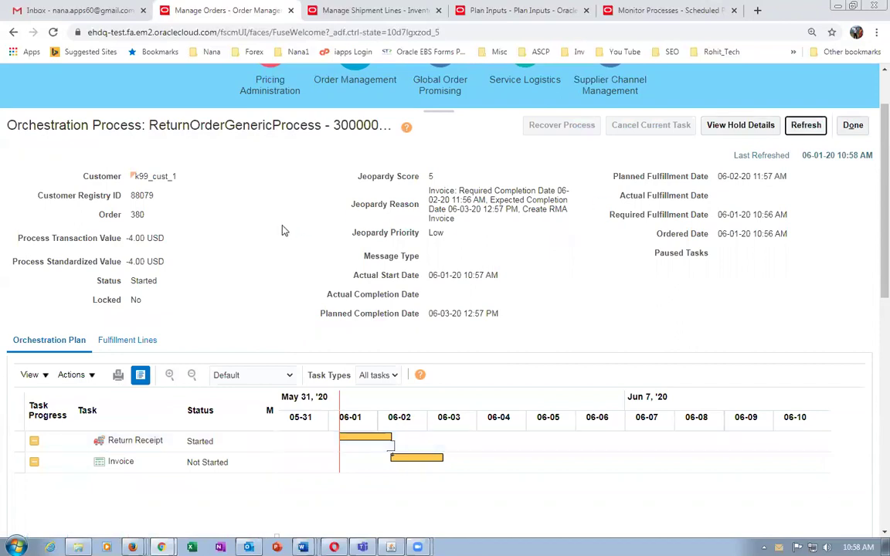
{"action": "left_click", "coordinate": [805, 125]}
Duplicate the Monitor Processes browser tab and load the Oracle Applications home page in the copy.
{"action": "left_click", "coordinate": [649, 10]}
{"action": "right_click", "coordinate": [679, 10]}
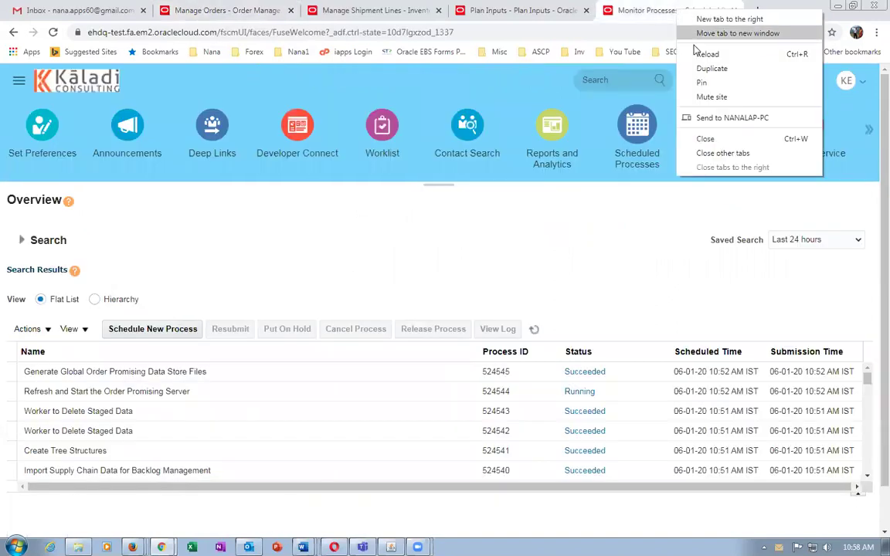
{"action": "left_click", "coordinate": [706, 68]}
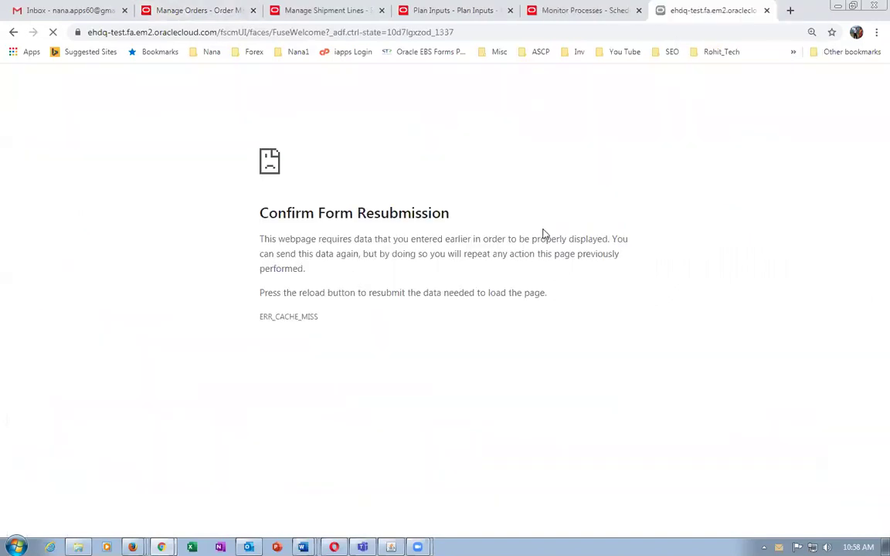
{"action": "left_click", "coordinate": [348, 32]}
{"action": "key", "text": "Return"}
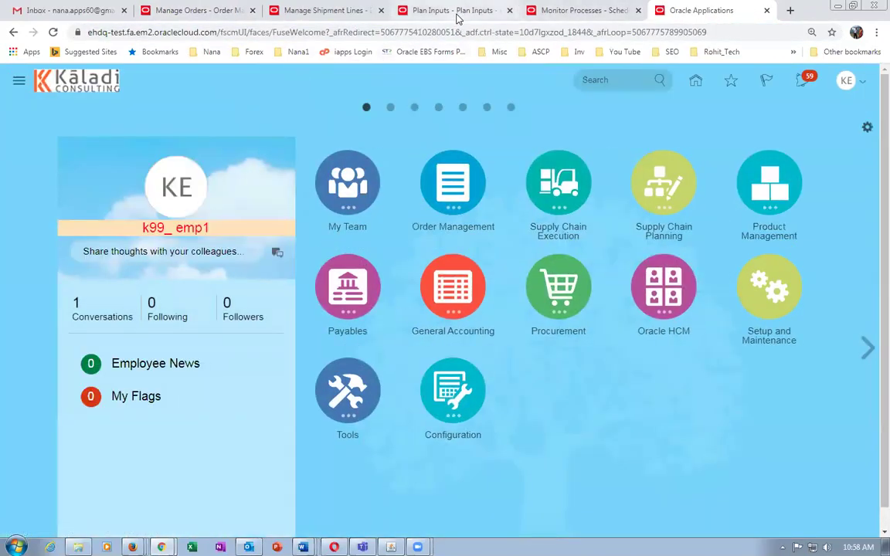
Return to the return order's orchestration process and refresh it to check the status of the Return Receipt task.
{"action": "left_click", "coordinate": [327, 11]}
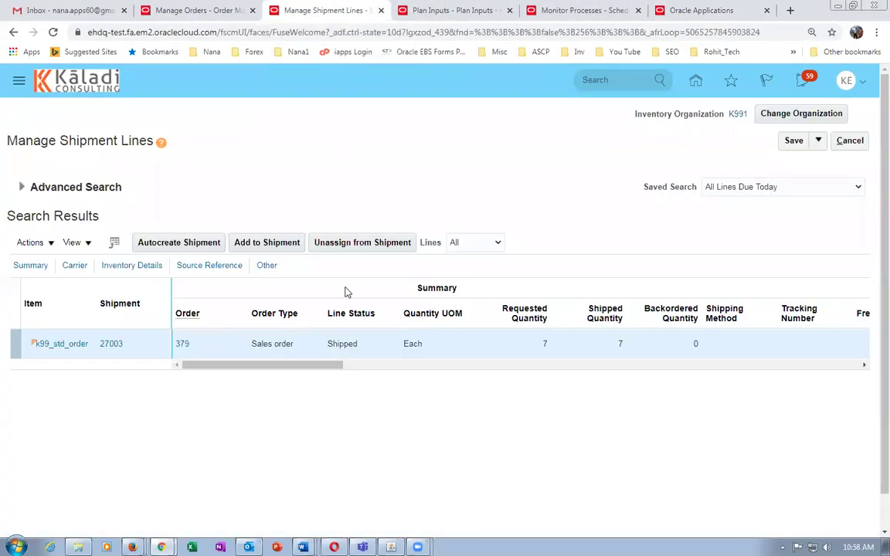
{"action": "left_click", "coordinate": [588, 12]}
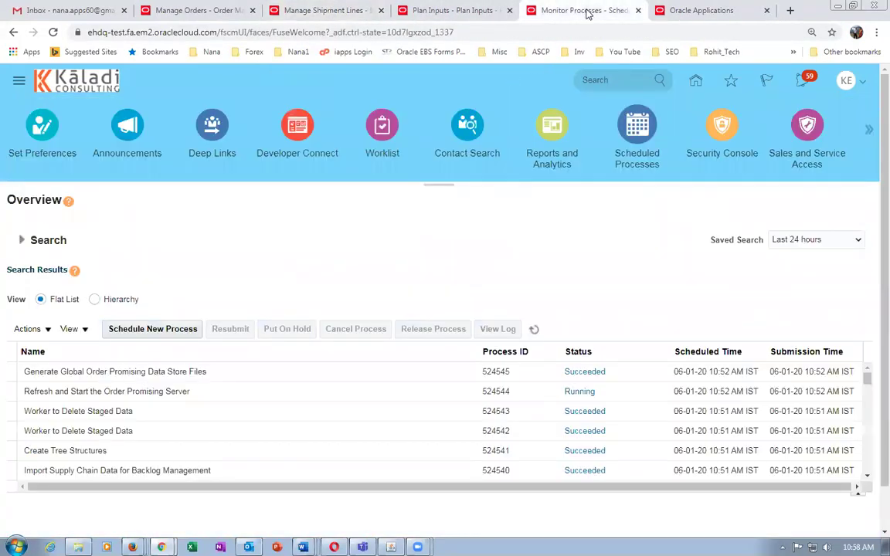
{"action": "left_click", "coordinate": [687, 12]}
{"action": "left_click", "coordinate": [181, 11]}
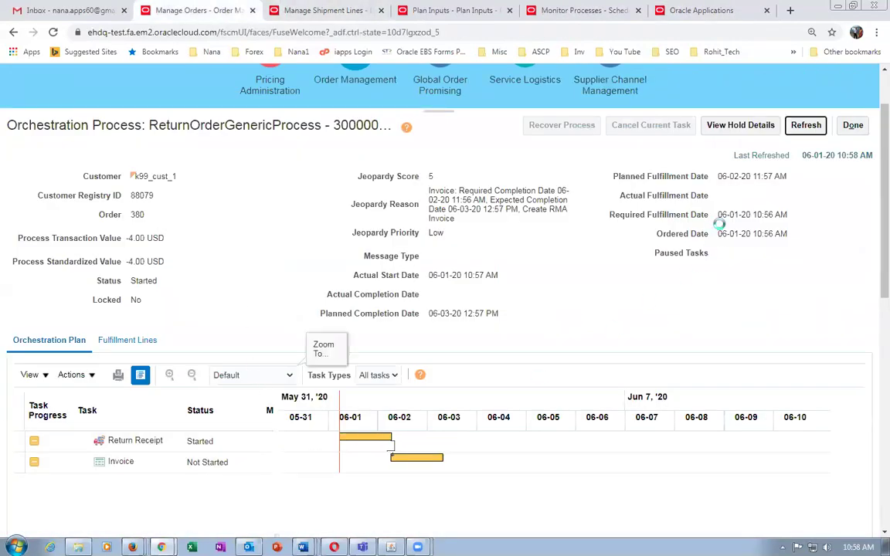
{"action": "left_click", "coordinate": [806, 124]}
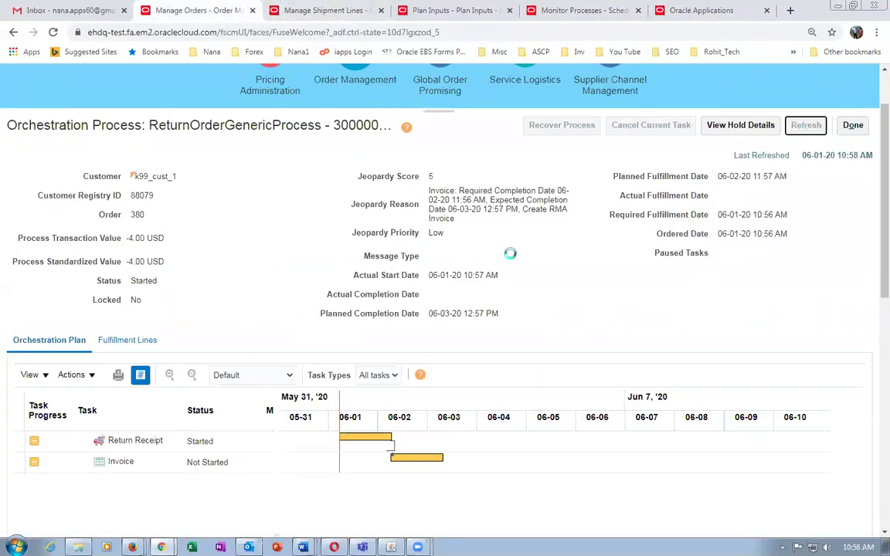
{"action": "left_click", "coordinate": [216, 441]}
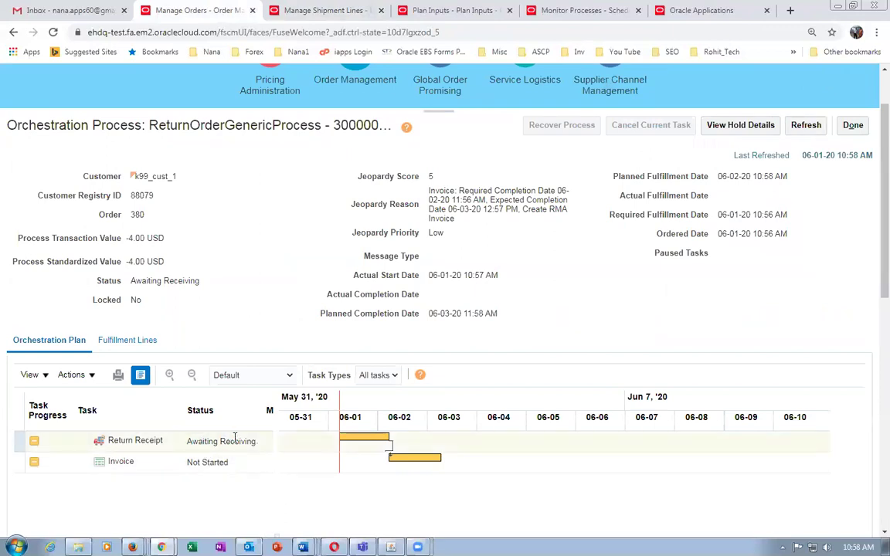
In the Oracle Applications browser tab, go to Inventory Management under Supply Chain Execution and open the Receive Expected Shipments task for receipts.
{"action": "left_click", "coordinate": [685, 12]}
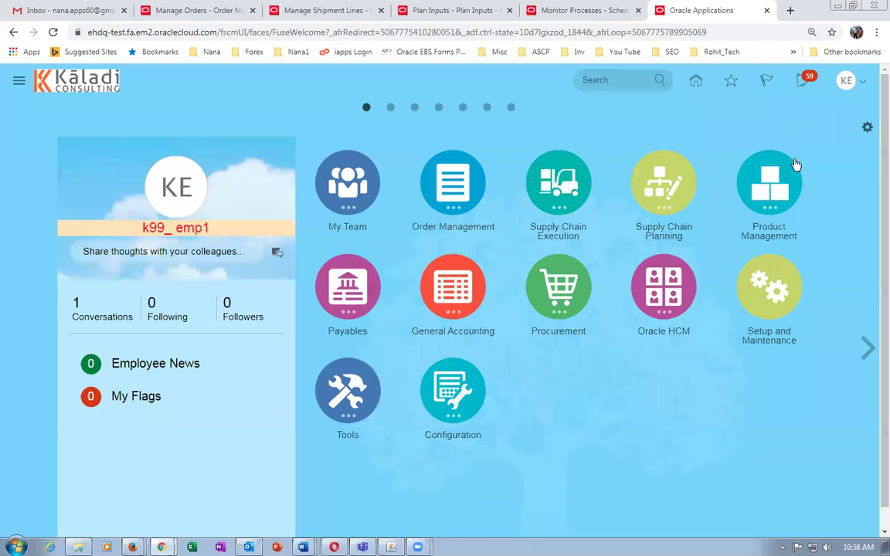
{"action": "left_click", "coordinate": [549, 184]}
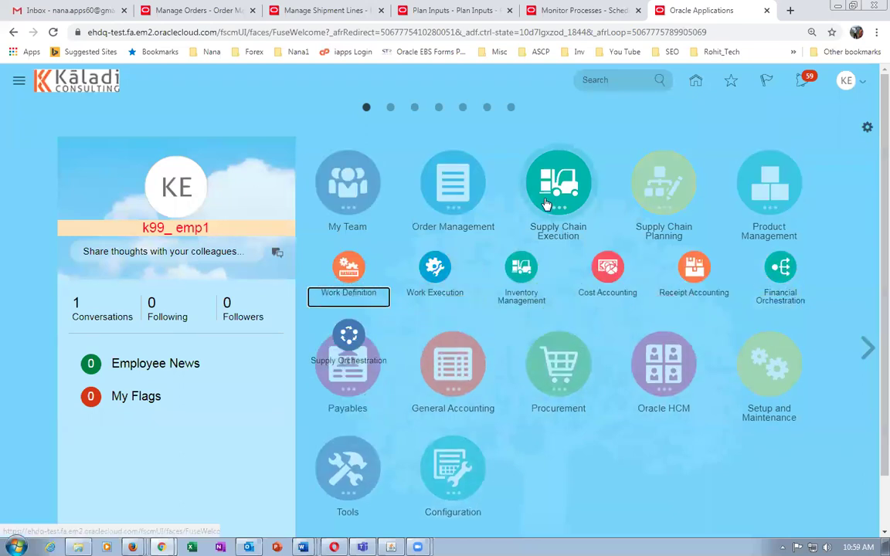
{"action": "left_click", "coordinate": [506, 272]}
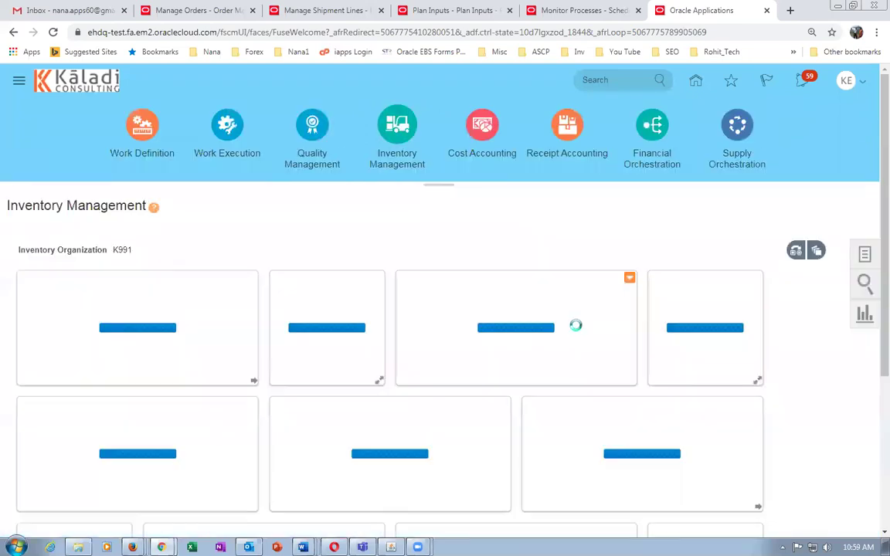
{"action": "left_click", "coordinate": [866, 254]}
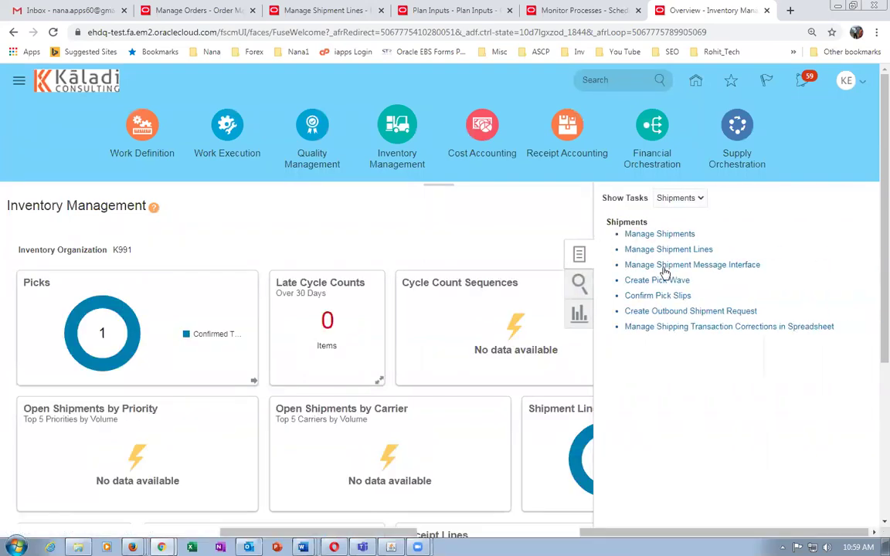
{"action": "left_click", "coordinate": [682, 199]}
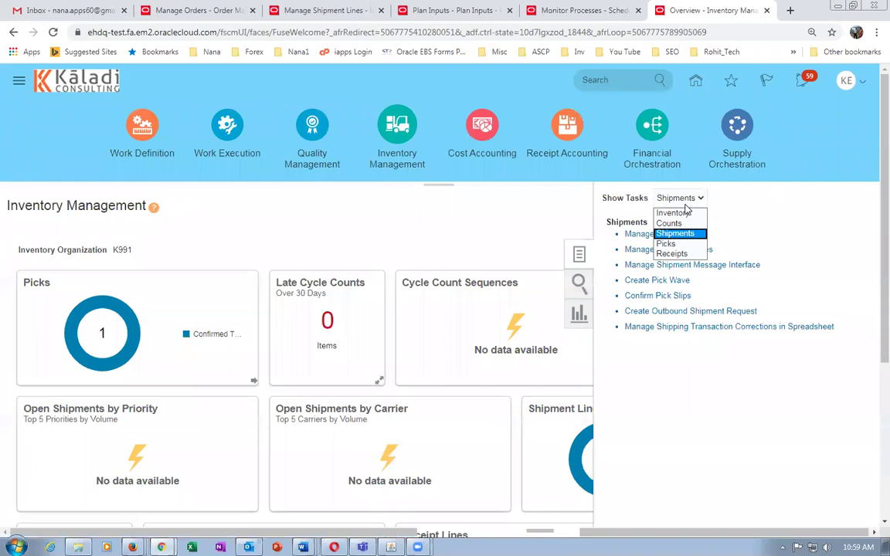
{"action": "left_click", "coordinate": [678, 254]}
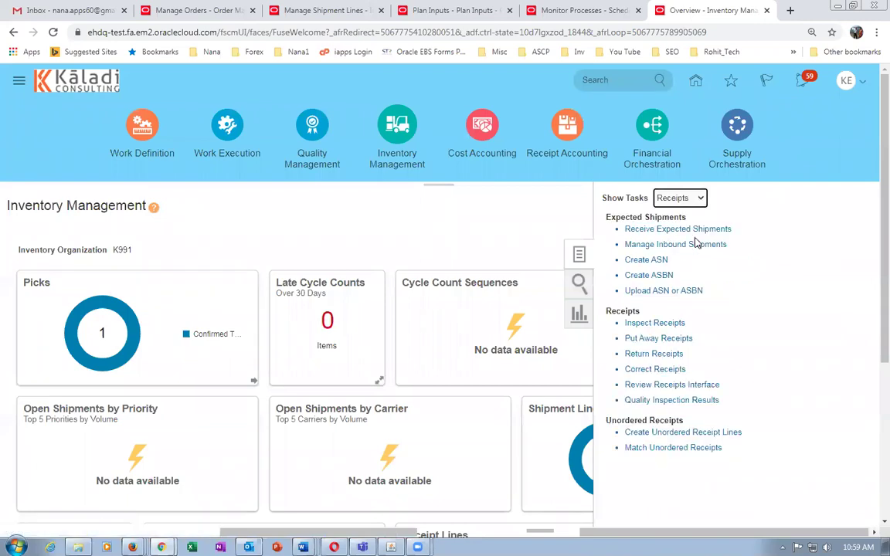
{"action": "left_click", "coordinate": [663, 231]}
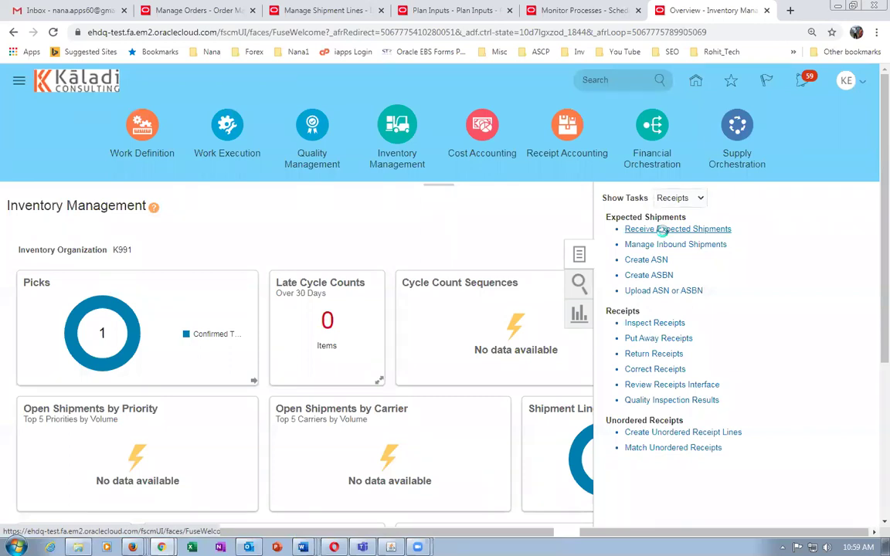
Search the expected shipments by the return order's RMA number and open the k99_std_order line for receiving.
{"action": "left_click", "coordinate": [571, 217]}
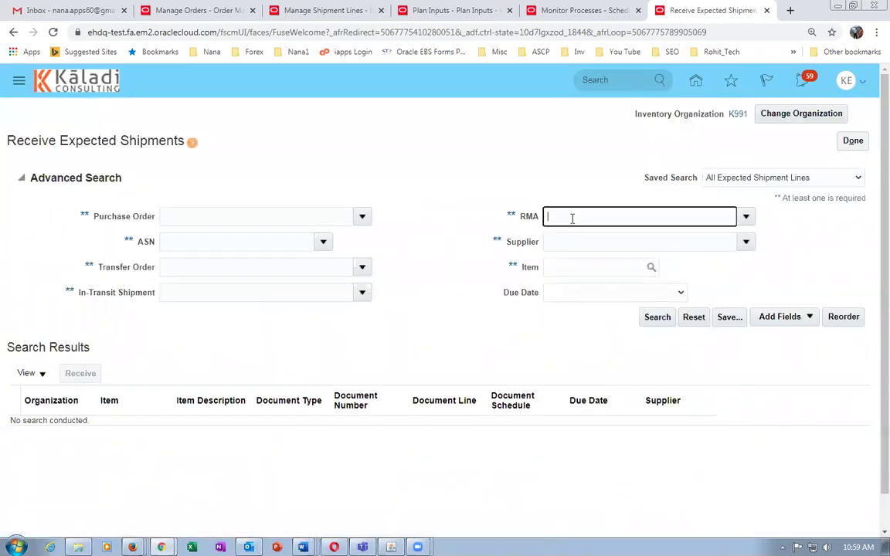
{"action": "key", "text": "Tab"}
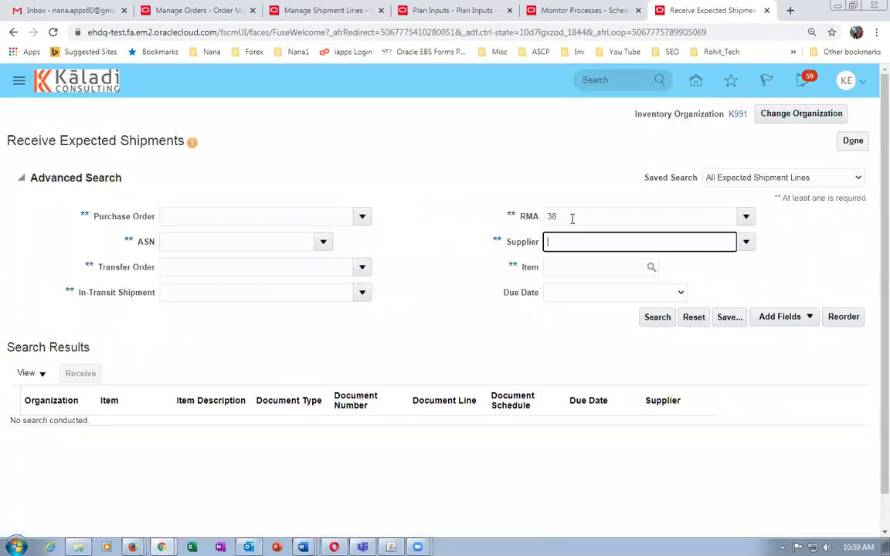
{"action": "left_click", "coordinate": [657, 316]}
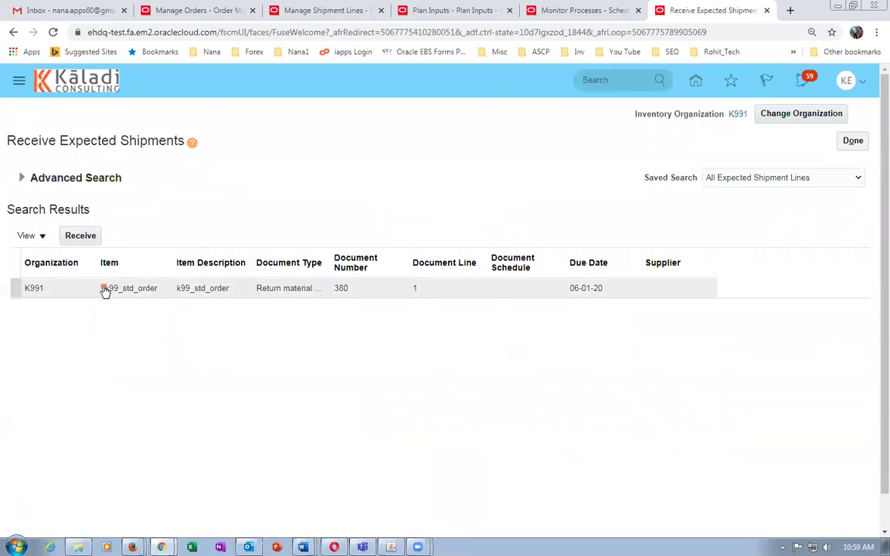
{"action": "left_click", "coordinate": [11, 290]}
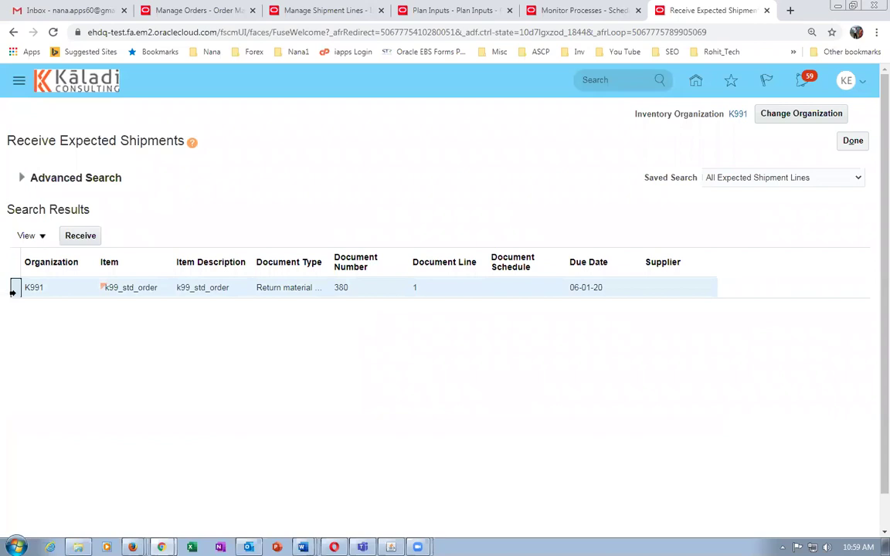
{"action": "left_click", "coordinate": [75, 237]}
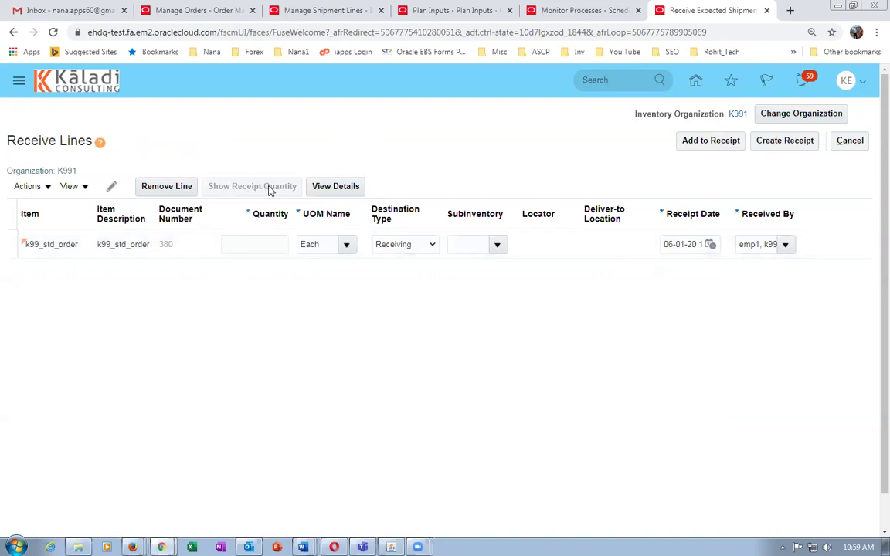
Set the received quantity to 2 with destination type Receiving, and start creating the receipt.
{"action": "left_click", "coordinate": [270, 241]}
{"action": "type", "text": "2"}
{"action": "key", "text": "Tab"}
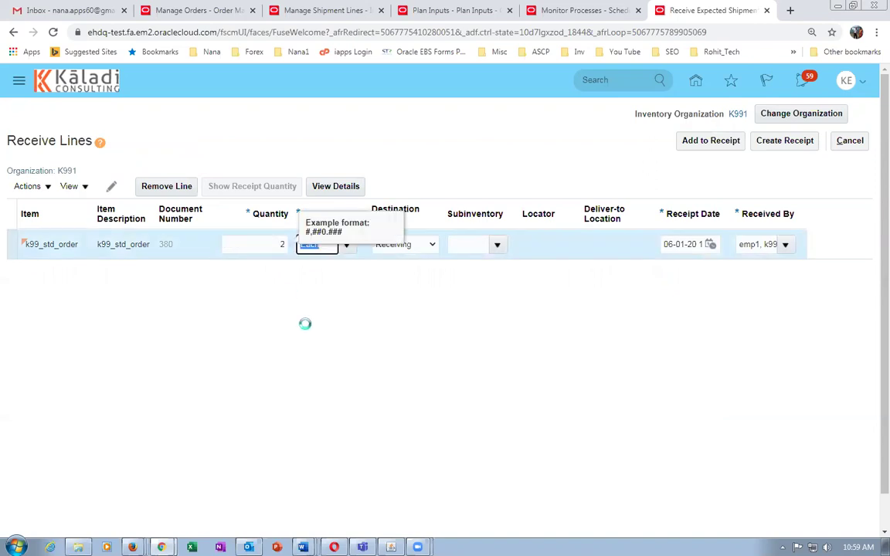
{"action": "left_click", "coordinate": [405, 244]}
{"action": "left_click", "coordinate": [405, 245]}
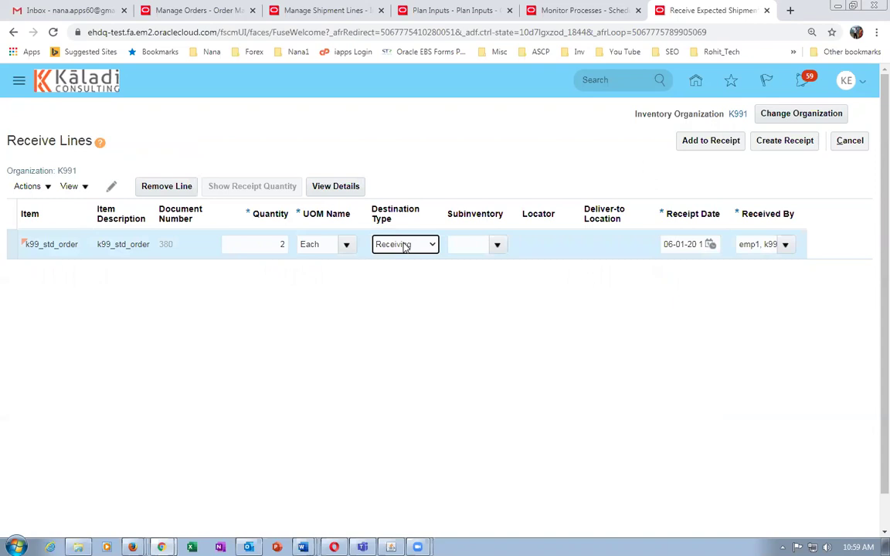
{"action": "left_click", "coordinate": [796, 143]}
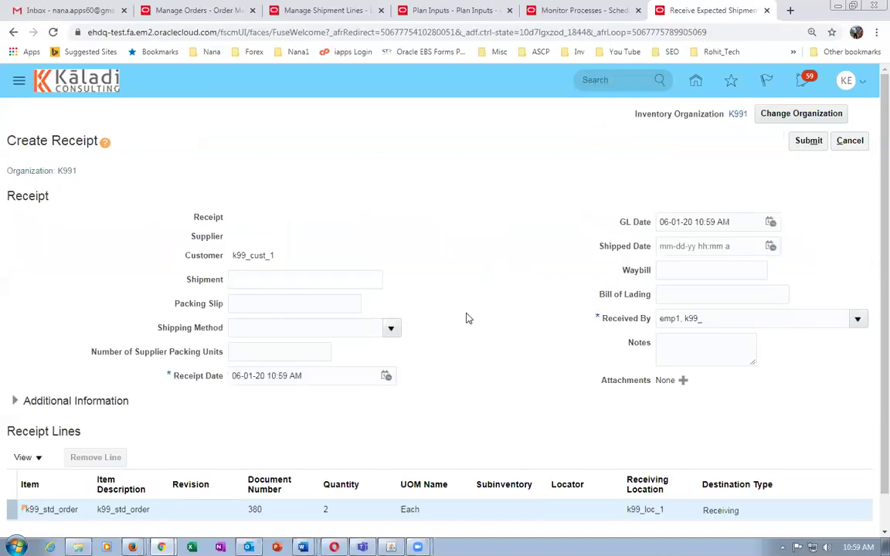
Review the optional receipt header fields, submit the receipt without filling them in, and return to the Inventory Management overview.
{"action": "scroll", "coordinate": [466, 319], "scroll_direction": "down", "scroll_amount": 1}
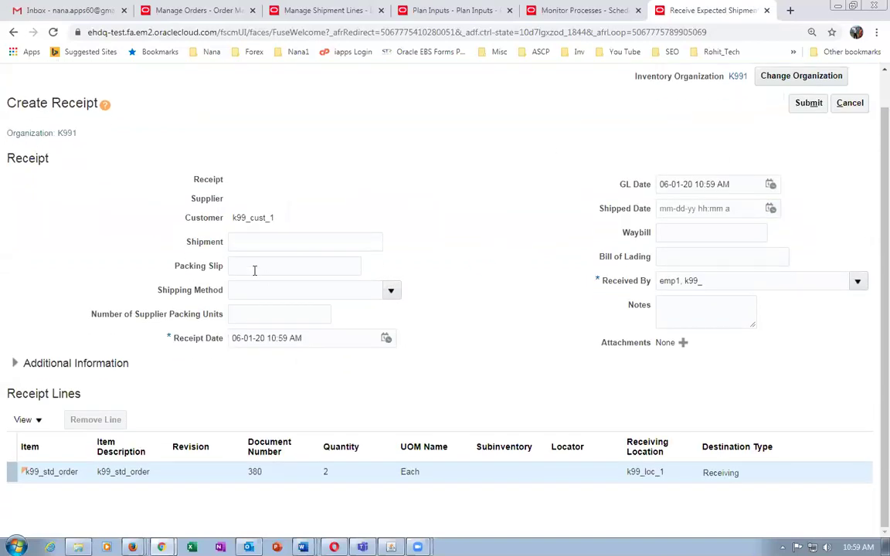
{"action": "left_click", "coordinate": [293, 240]}
{"action": "left_click", "coordinate": [288, 269]}
{"action": "left_click", "coordinate": [281, 288]}
{"action": "left_click", "coordinate": [705, 233]}
{"action": "left_click", "coordinate": [702, 257]}
{"action": "left_click", "coordinate": [704, 316]}
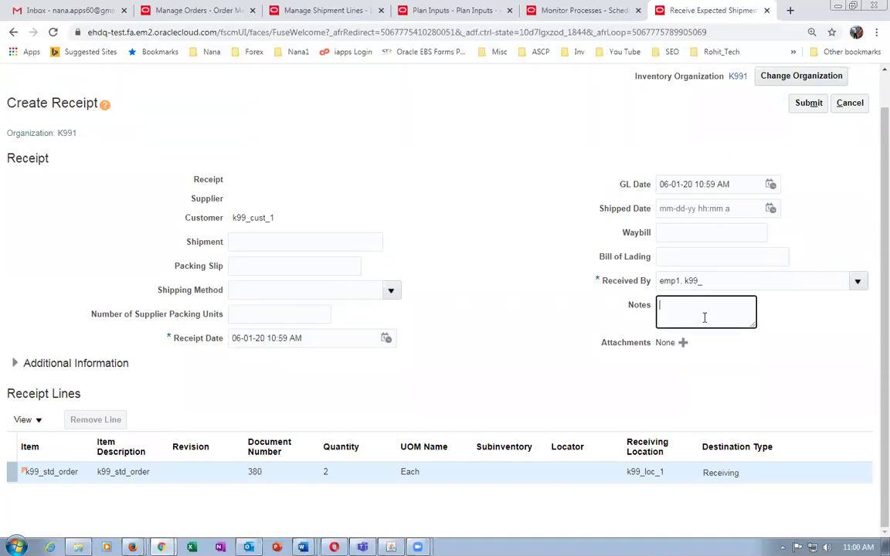
{"action": "left_click", "coordinate": [808, 102]}
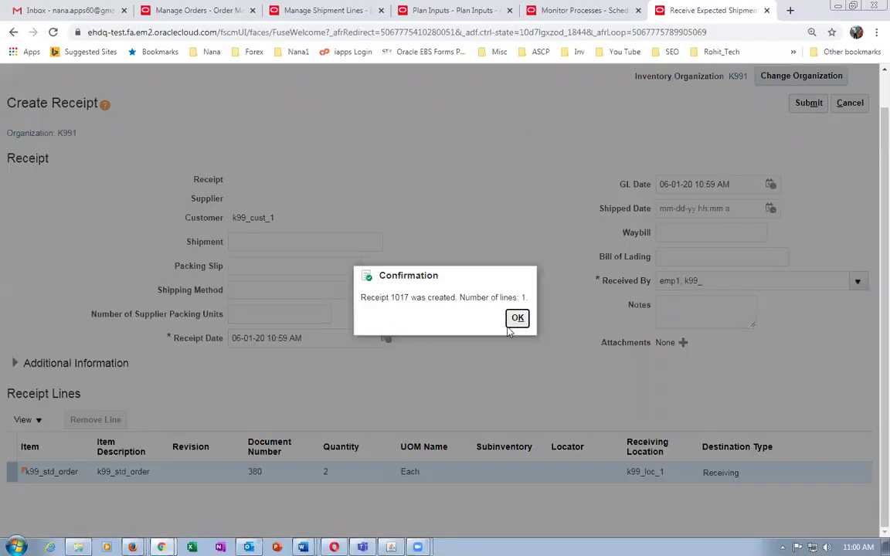
{"action": "left_click", "coordinate": [517, 318]}
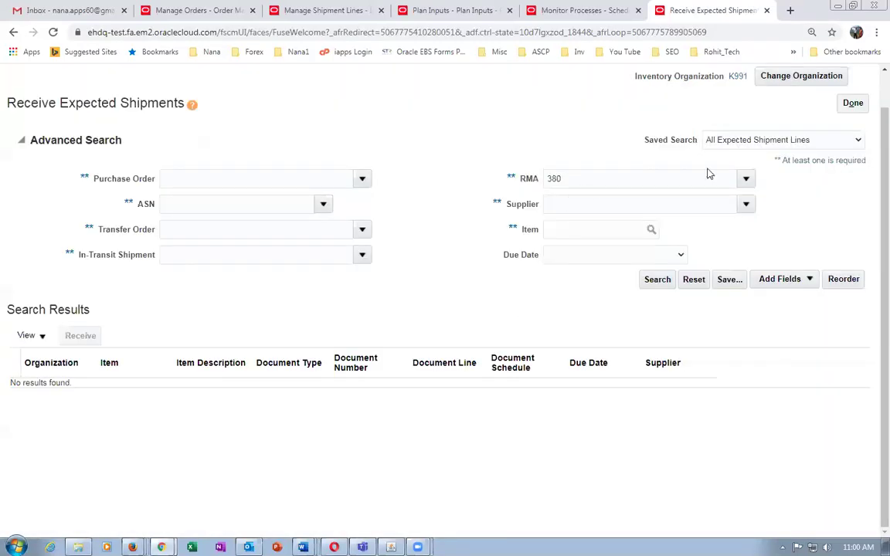
{"action": "left_click", "coordinate": [853, 106]}
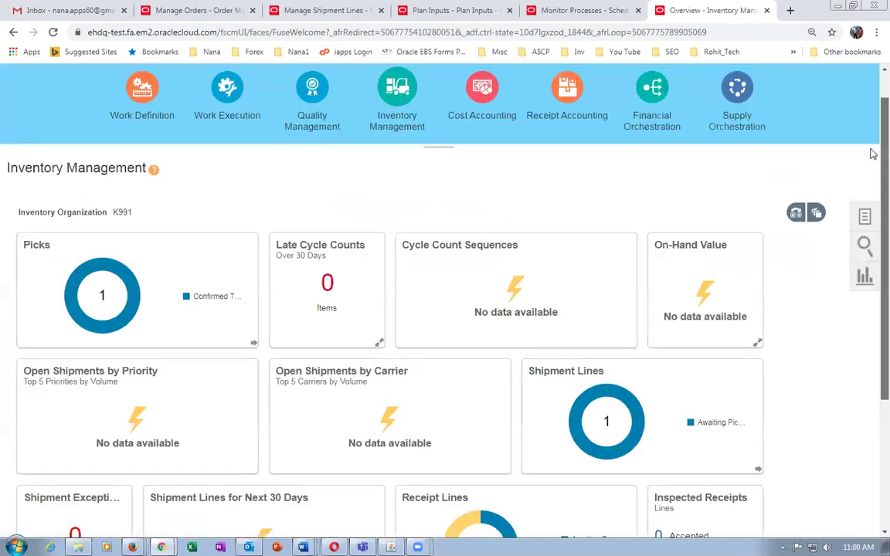
Open the Put Away Receipts task and search for receipt 1017.
{"action": "left_click", "coordinate": [864, 252]}
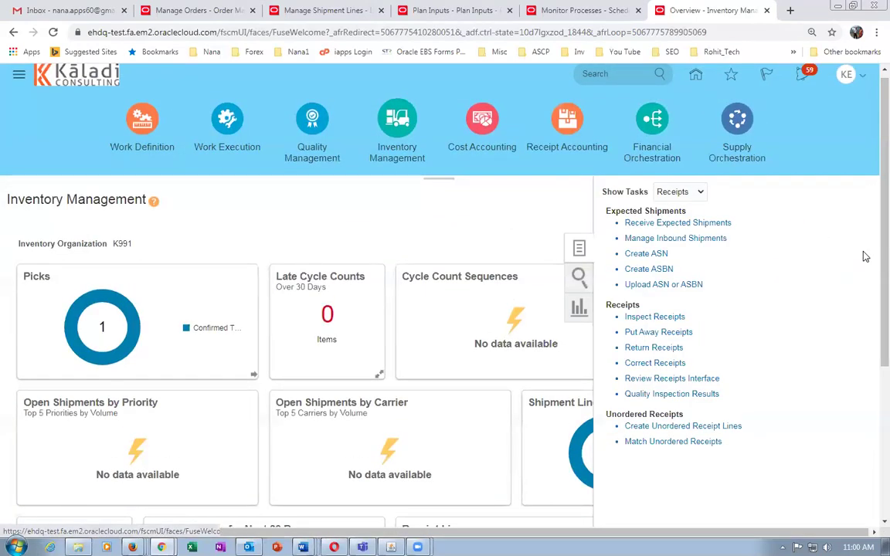
{"action": "left_click", "coordinate": [673, 334]}
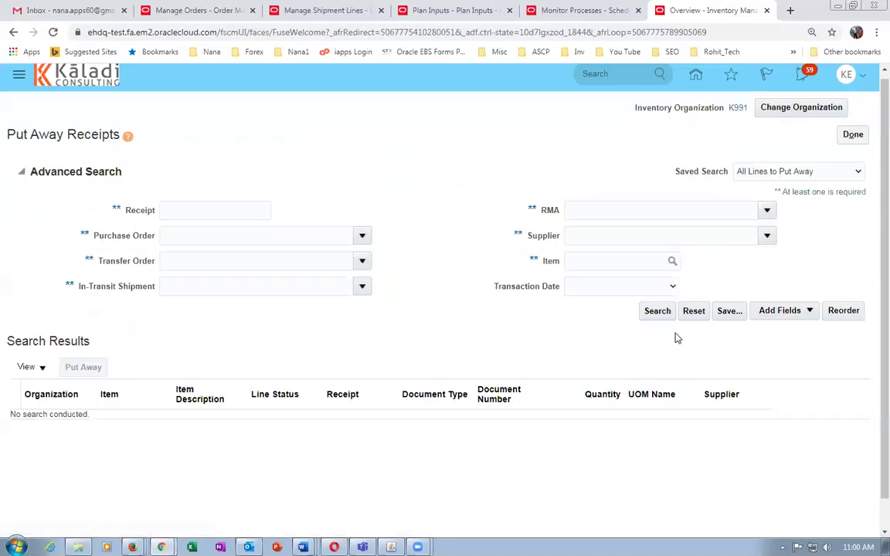
{"action": "left_click", "coordinate": [198, 210]}
{"action": "type", "text": "1017"}
{"action": "key", "text": "Tab"}
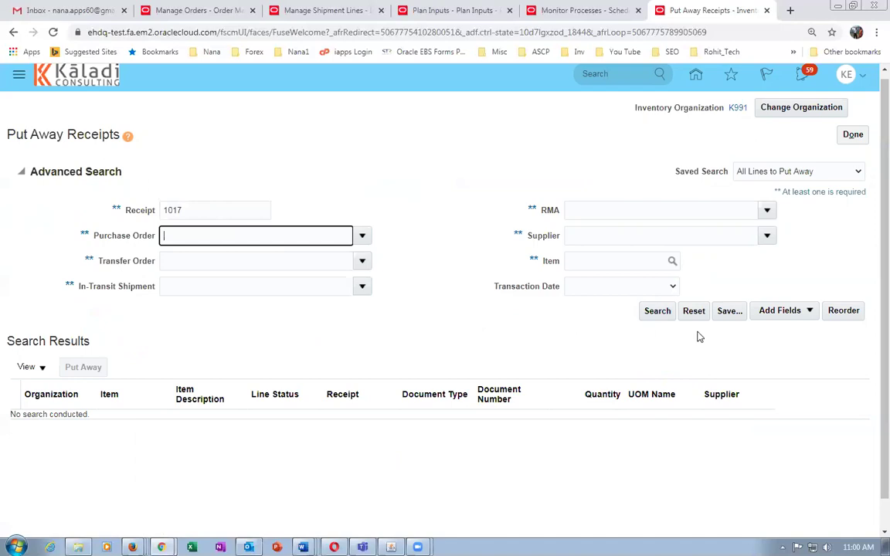
{"action": "left_click", "coordinate": [658, 311]}
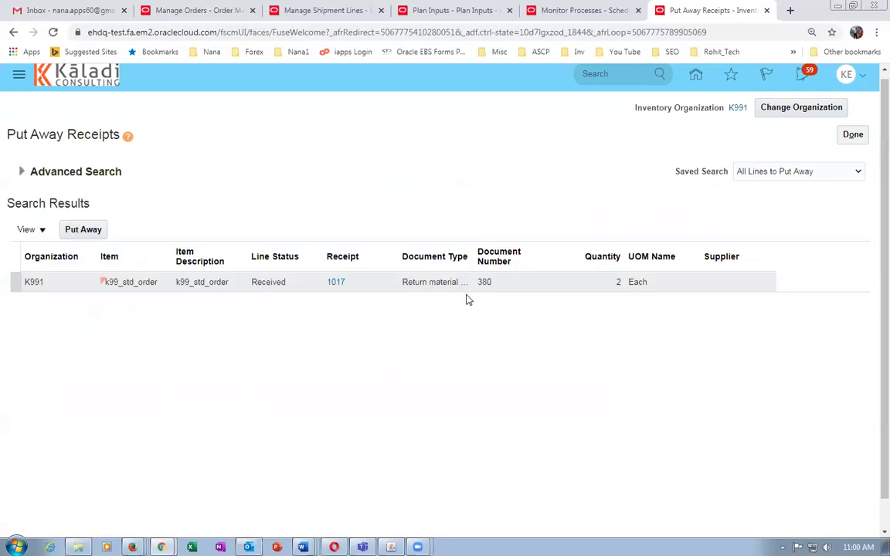
Put away the k99_std_order receipt line into subinventory M101_Ex_Su, submit it, and dismiss the confirmation.
{"action": "left_click", "coordinate": [19, 282]}
{"action": "left_click", "coordinate": [83, 230]}
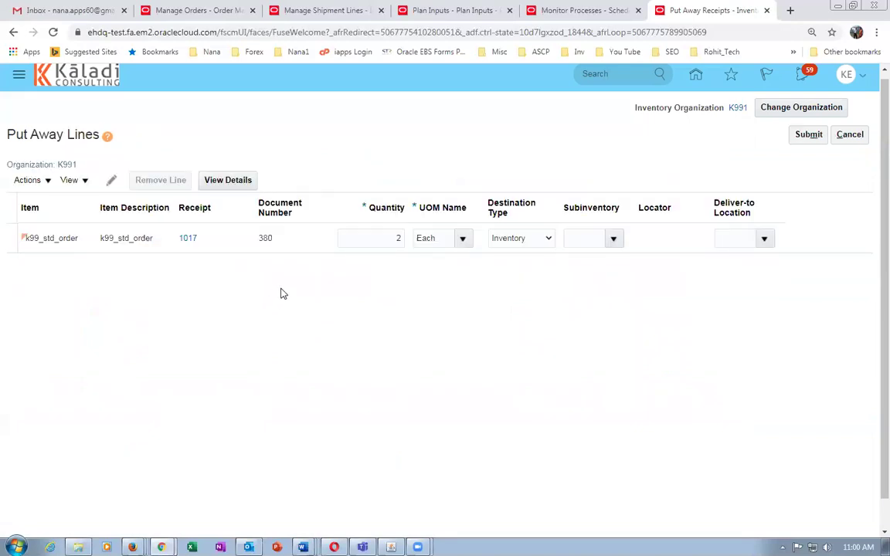
{"action": "left_click", "coordinate": [614, 239]}
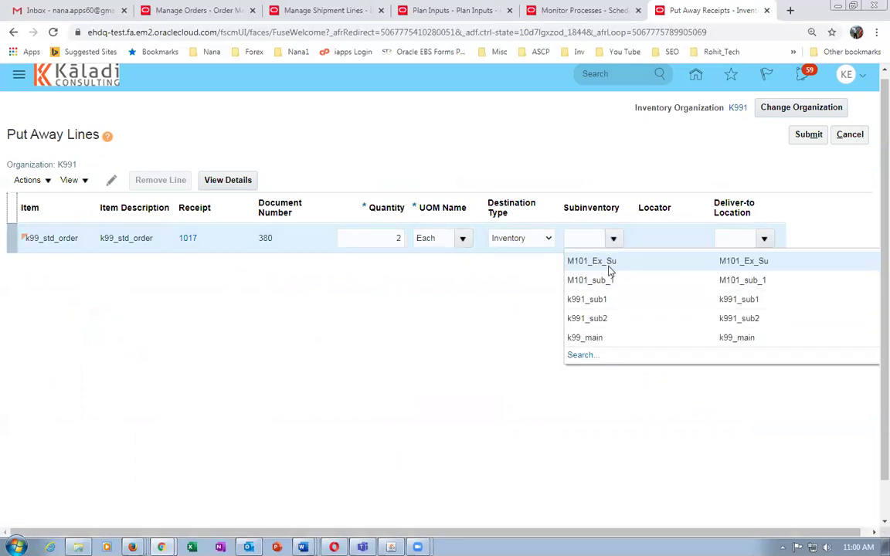
{"action": "left_click", "coordinate": [620, 263]}
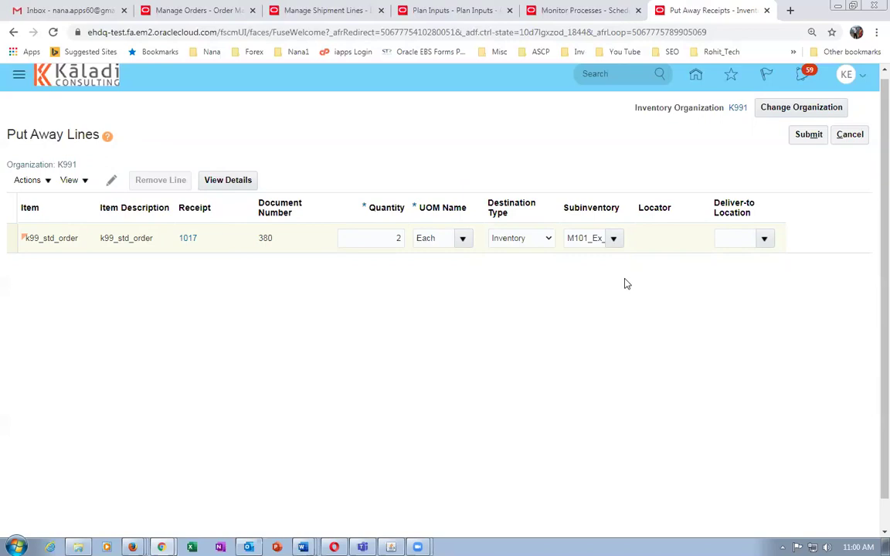
{"action": "left_click", "coordinate": [808, 135]}
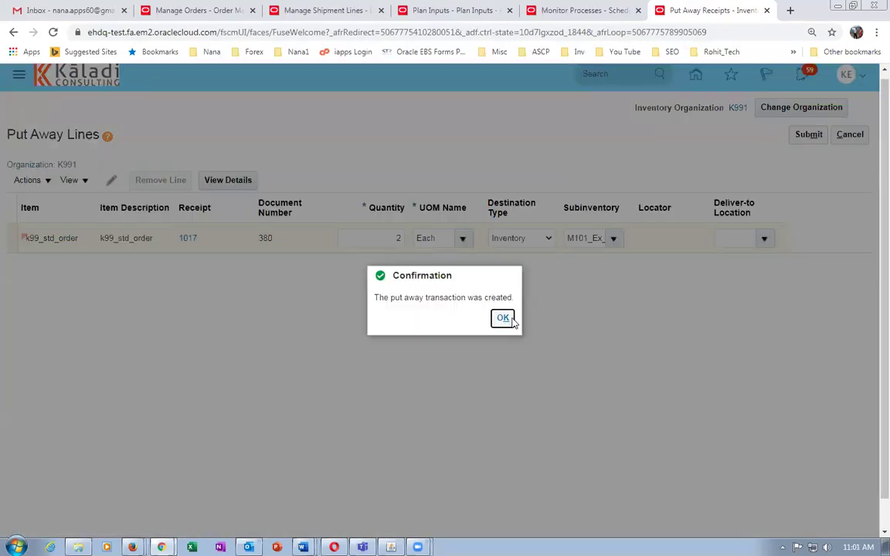
{"action": "left_click", "coordinate": [503, 318]}
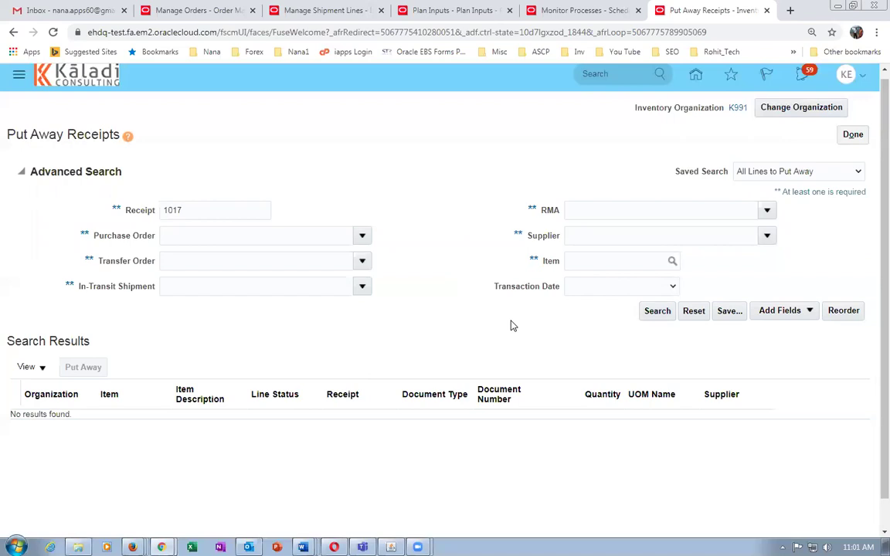
Return to the return order's orchestration process and refresh it to check the Return Receipt task status.
{"action": "left_click", "coordinate": [185, 11]}
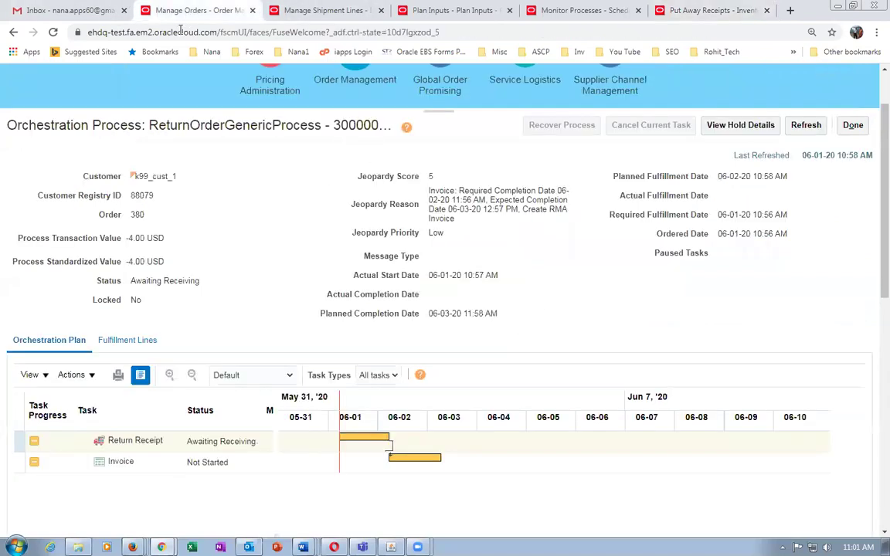
{"action": "left_click", "coordinate": [811, 127]}
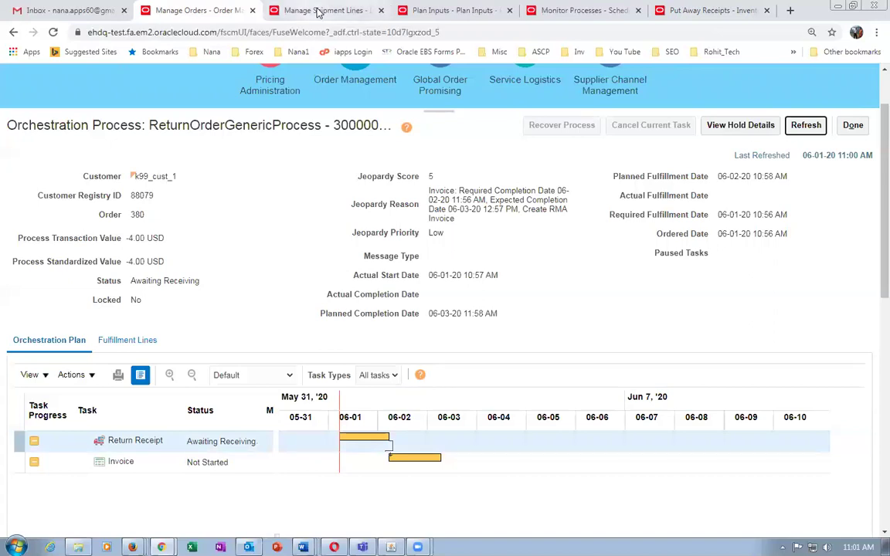
Go to Scheduled Processes and start a new job for Send Receipt Confirmation, finding it with the search term %send%.
{"action": "left_click", "coordinate": [524, 10]}
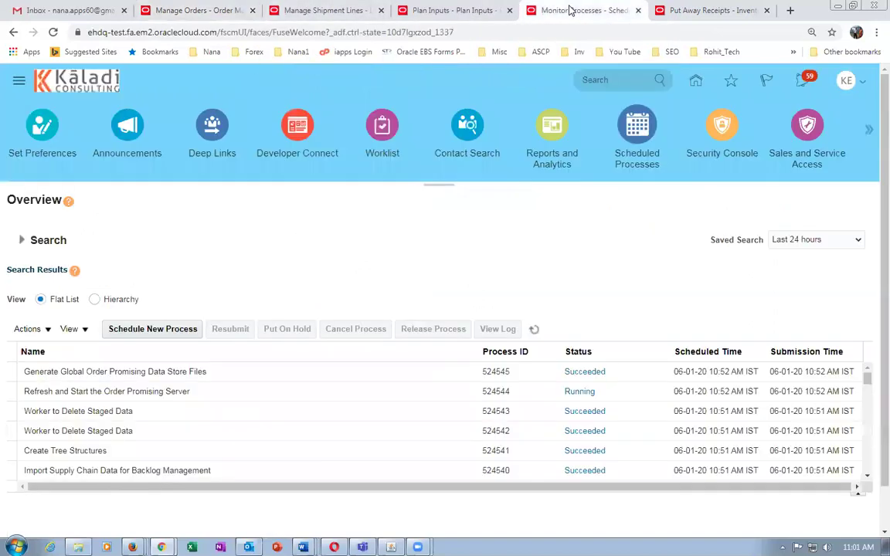
{"action": "left_click", "coordinate": [152, 328]}
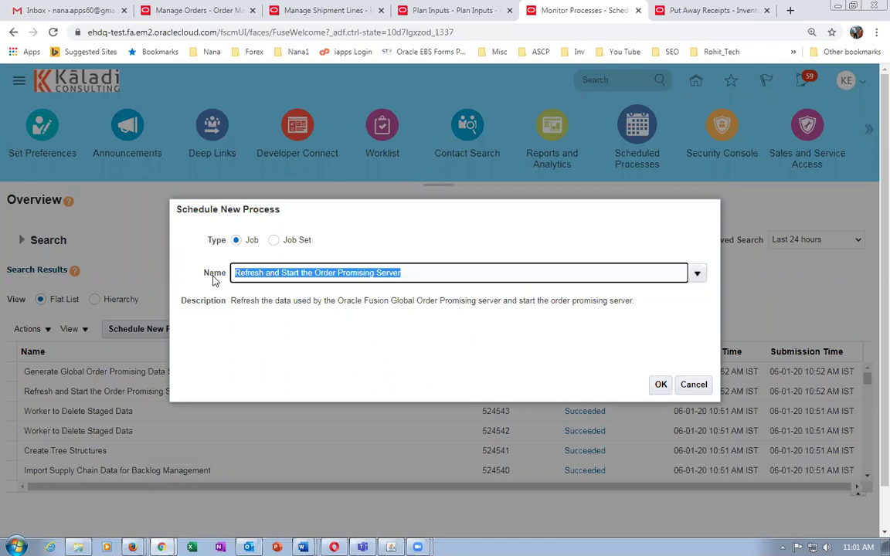
{"action": "type", "text": "%send%"}
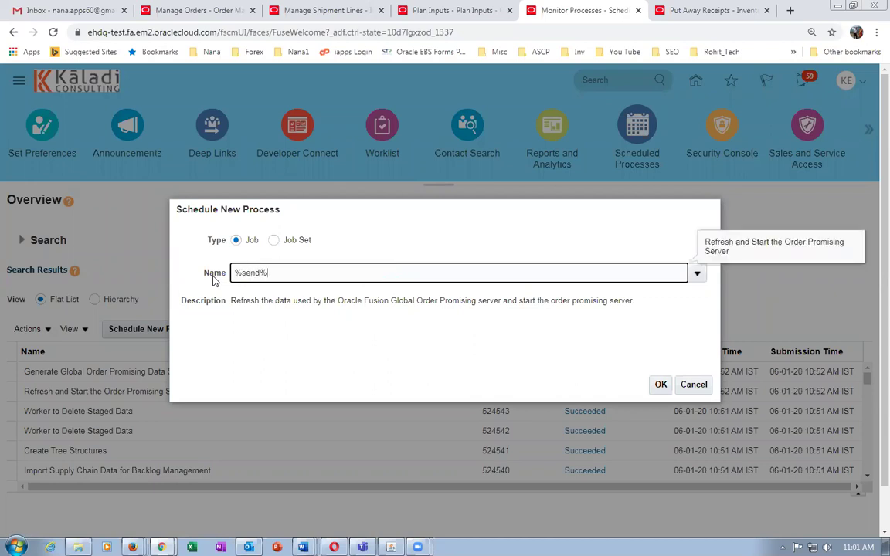
{"action": "key", "text": "Tab"}
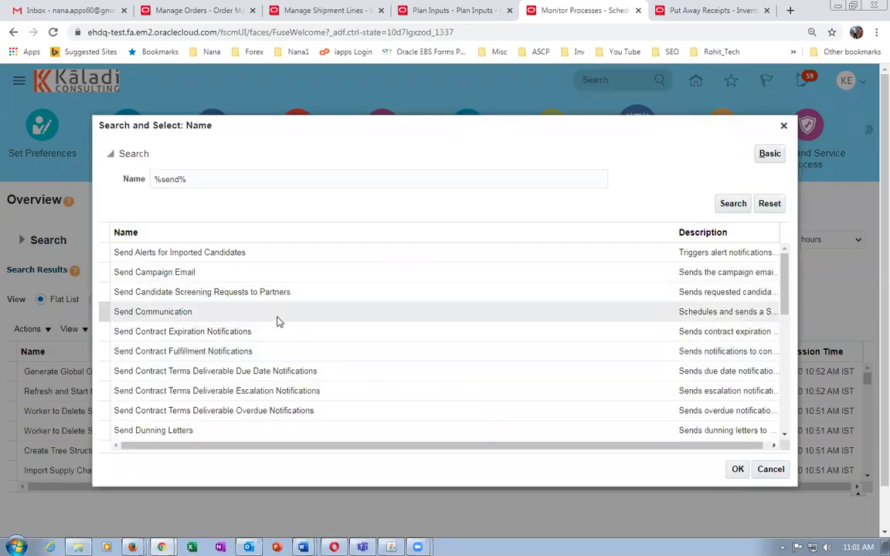
{"action": "left_click_drag", "start_coordinate": [780, 298], "coordinate": [780, 395]}
{"action": "left_click", "coordinate": [239, 393]}
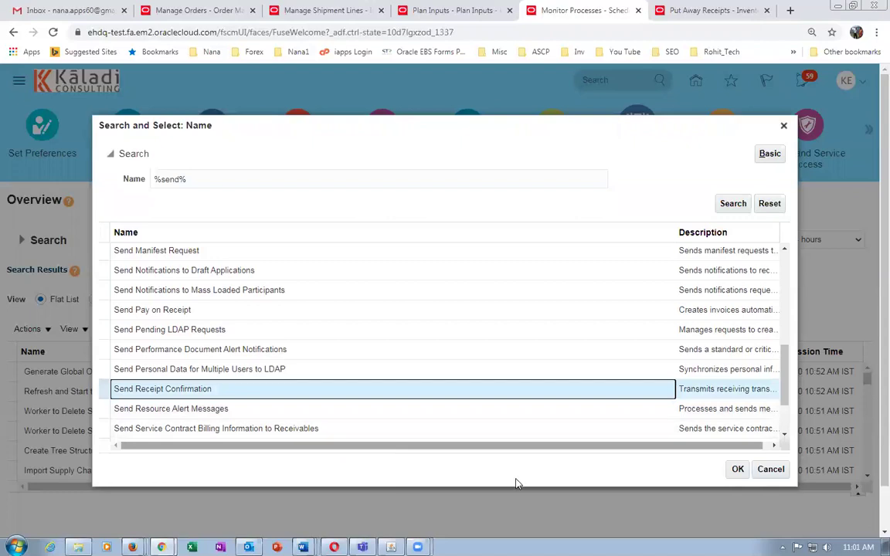
{"action": "left_click", "coordinate": [735, 470]}
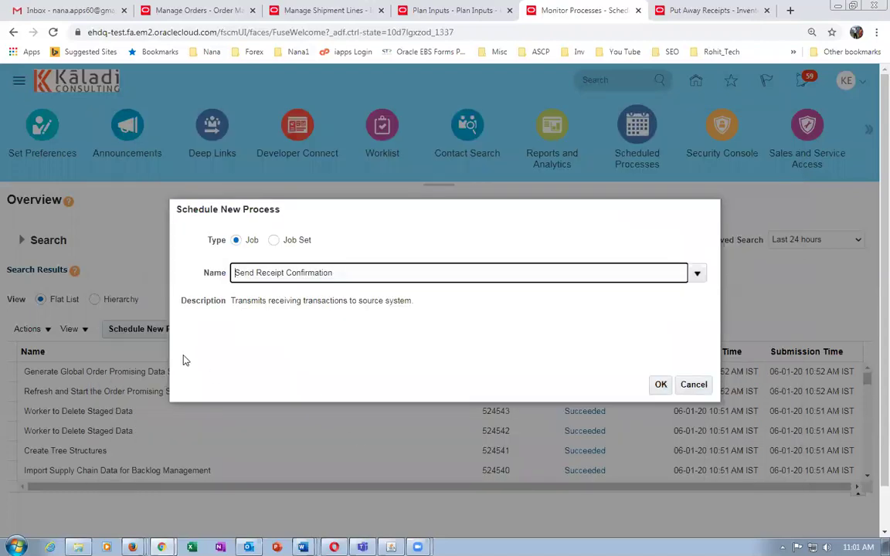
{"action": "left_click", "coordinate": [660, 384]}
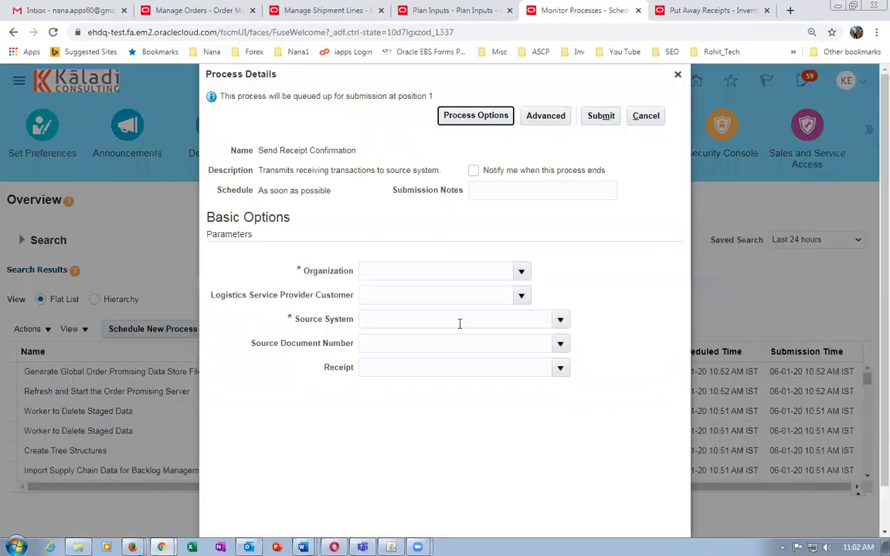
Set the process's organization to K991 and its source system to Oracle Fusion Order Orchestration And Planning.
{"action": "left_click", "coordinate": [437, 272]}
{"action": "type", "text": "K991"}
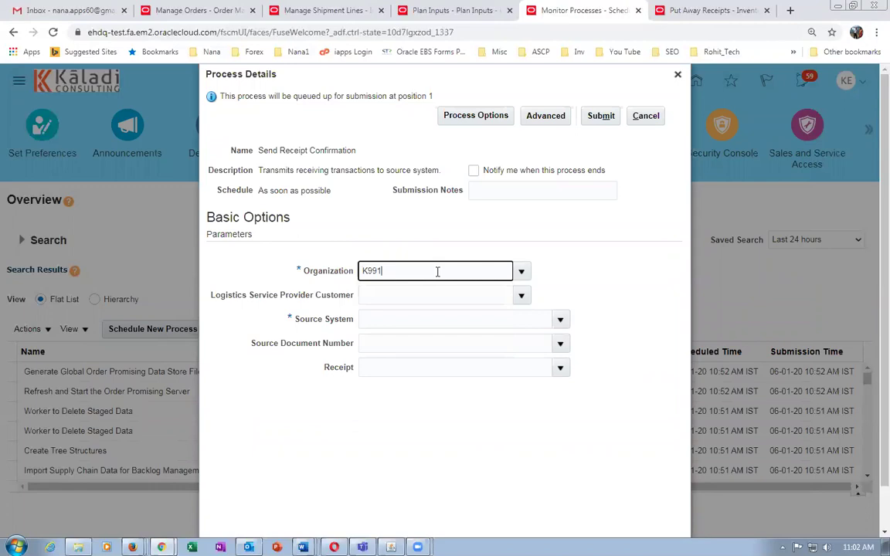
{"action": "key", "text": "Tab"}
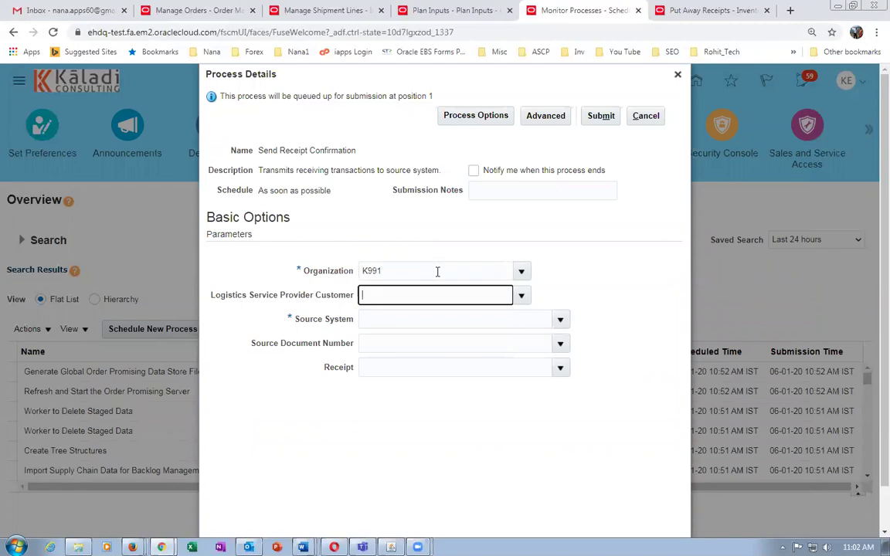
{"action": "left_click", "coordinate": [402, 318]}
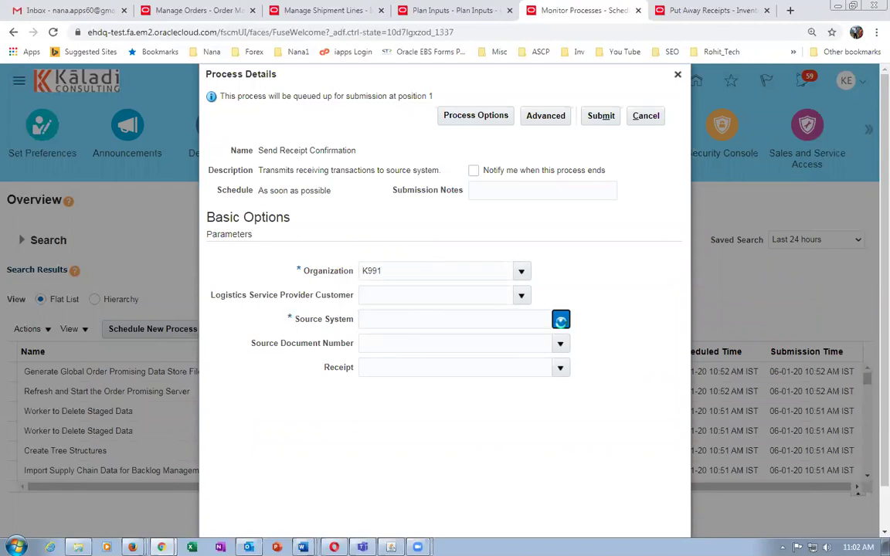
{"action": "left_click", "coordinate": [560, 319]}
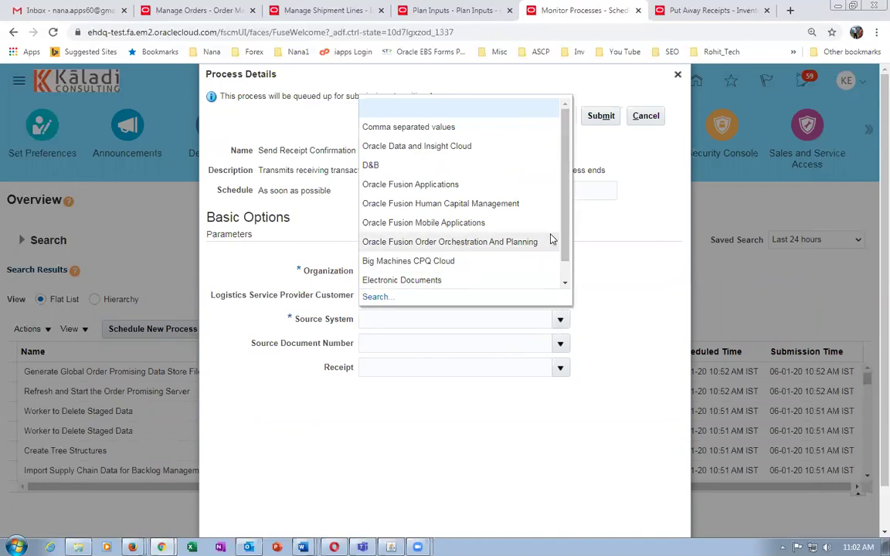
{"action": "left_click", "coordinate": [501, 247]}
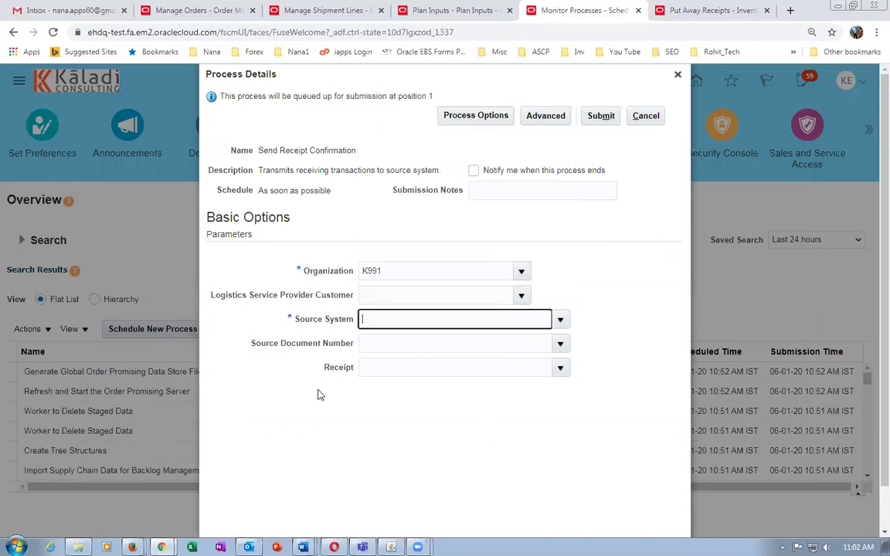
Choose receipt 1017 and the return order as source document, submit the process, and dismiss the confirmation.
{"action": "left_click", "coordinate": [434, 366]}
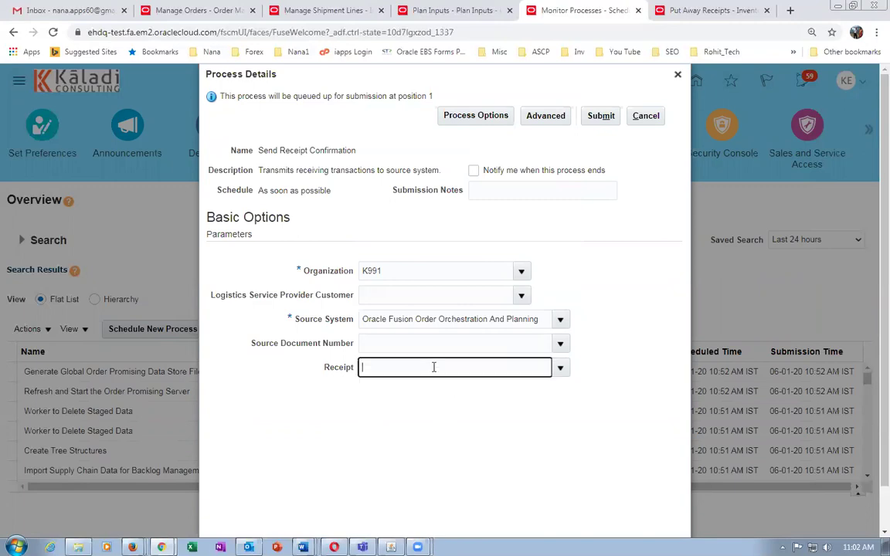
{"action": "left_click", "coordinate": [561, 369]}
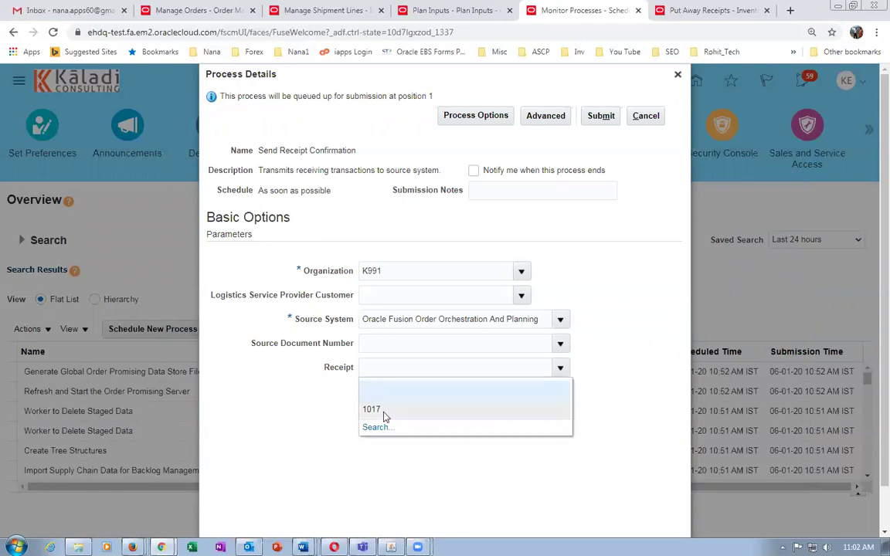
{"action": "left_click", "coordinate": [378, 410]}
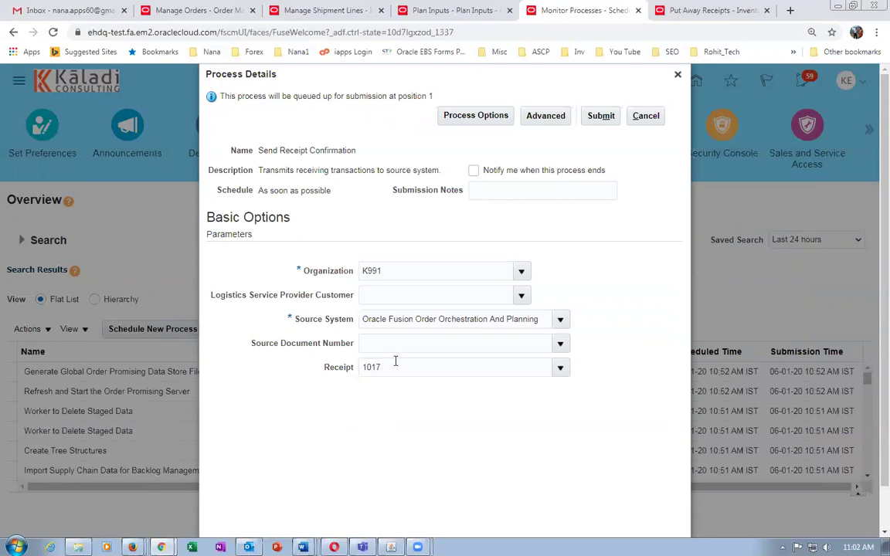
{"action": "left_click", "coordinate": [561, 345]}
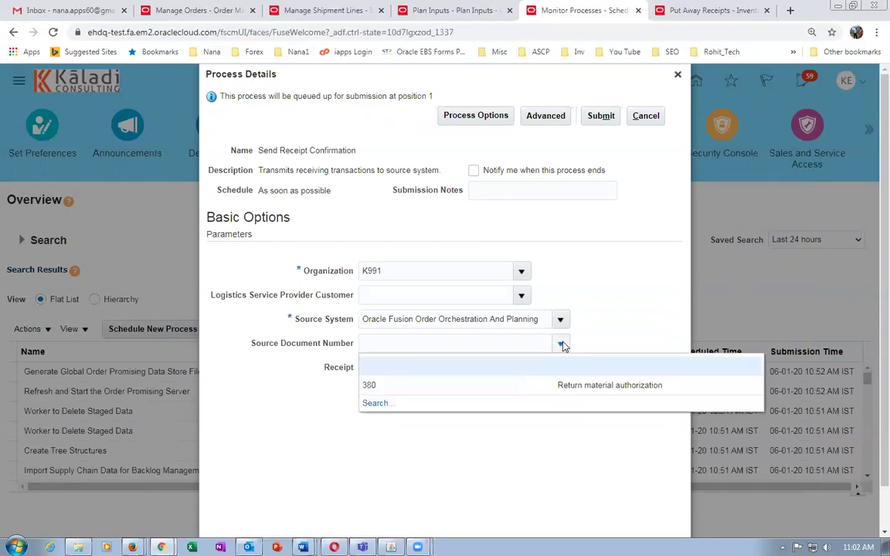
{"action": "left_click", "coordinate": [446, 386]}
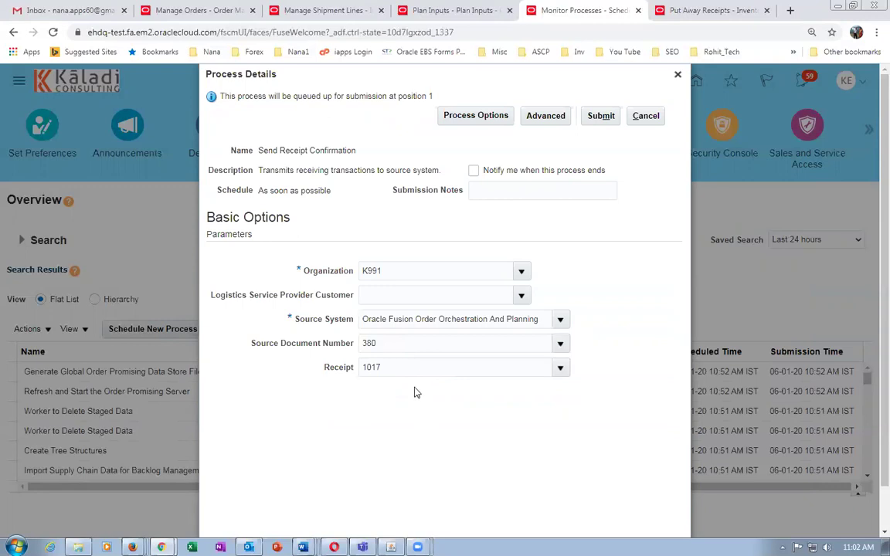
{"action": "left_click", "coordinate": [603, 120]}
{"action": "left_click", "coordinate": [595, 208]}
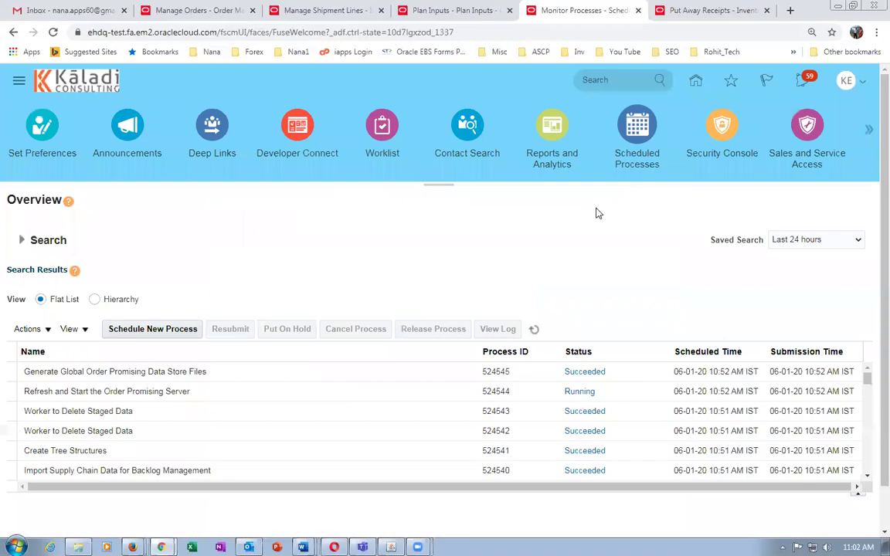
Refresh the scheduled process list repeatedly to check the status of the Send Receipt Confirmation run.
{"action": "left_click", "coordinate": [533, 329]}
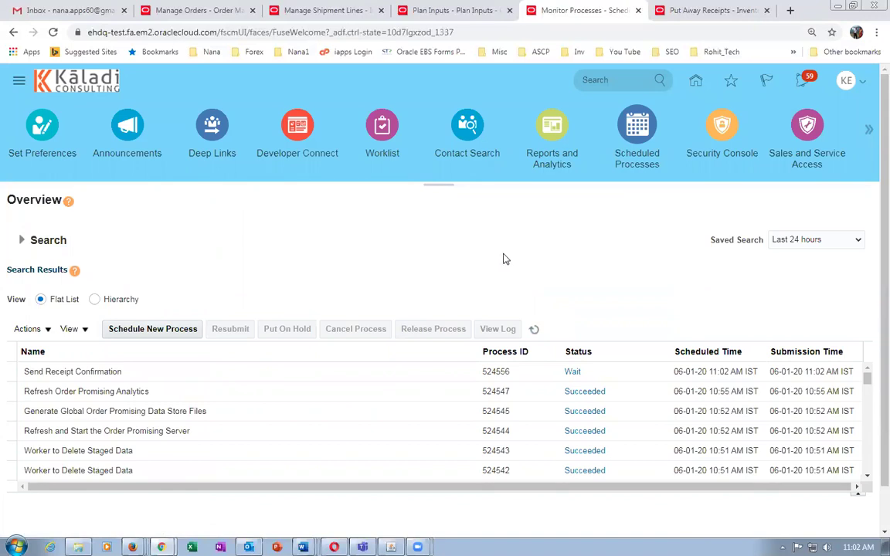
{"action": "left_click", "coordinate": [538, 330]}
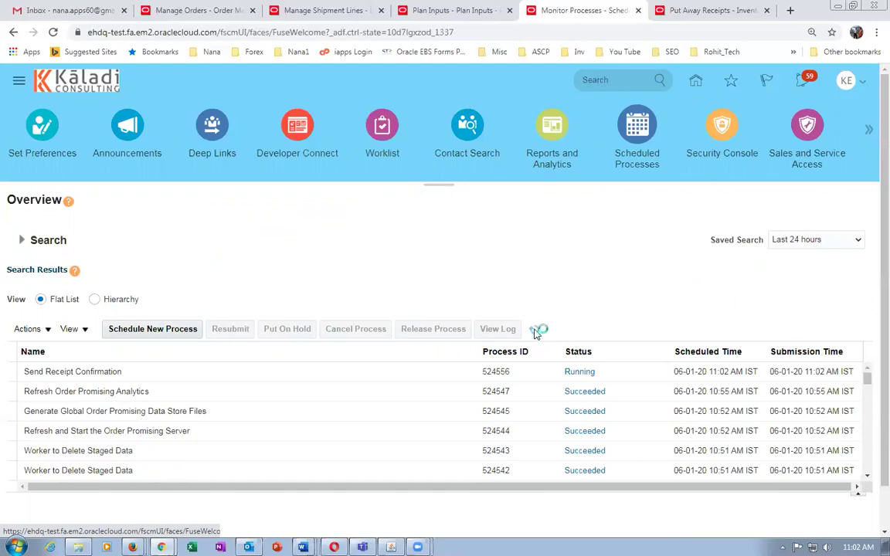
{"action": "left_click", "coordinate": [535, 331]}
{"action": "left_click", "coordinate": [536, 331]}
{"action": "left_click", "coordinate": [159, 371]}
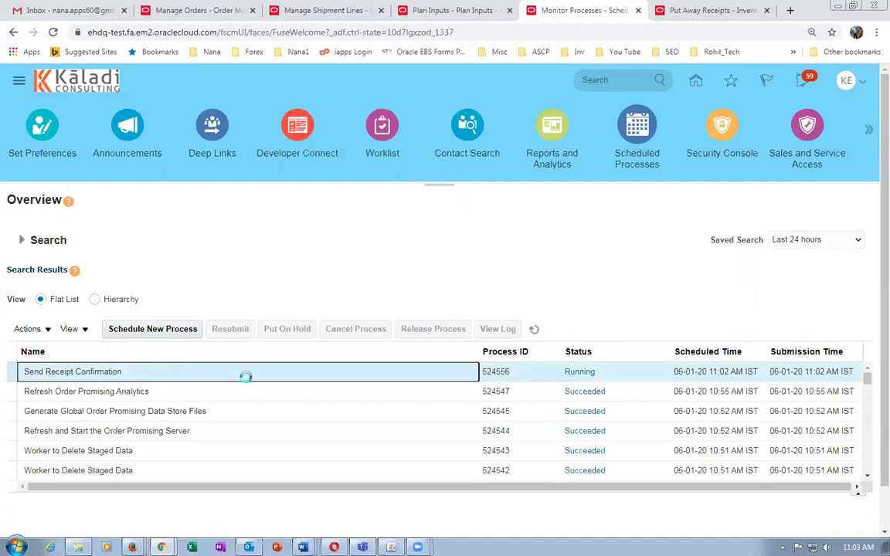
{"action": "left_click", "coordinate": [533, 329]}
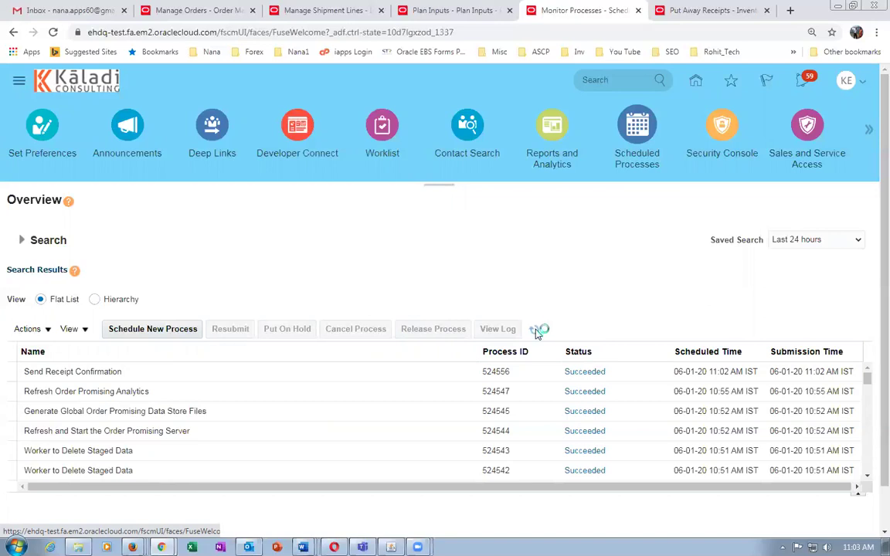
{"action": "left_click", "coordinate": [266, 376]}
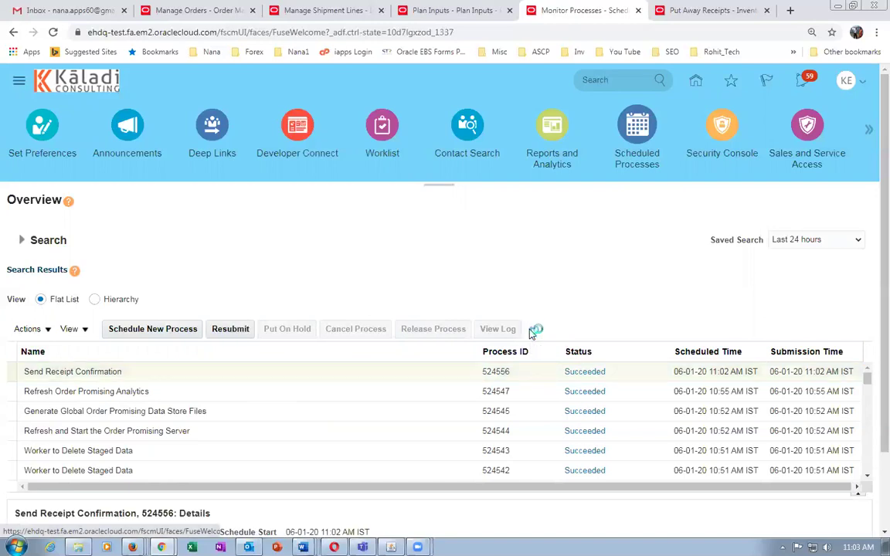
Return to the return's orchestration process and refresh it repeatedly to check the Return Receipt and Invoice task statuses.
{"action": "left_click", "coordinate": [177, 13]}
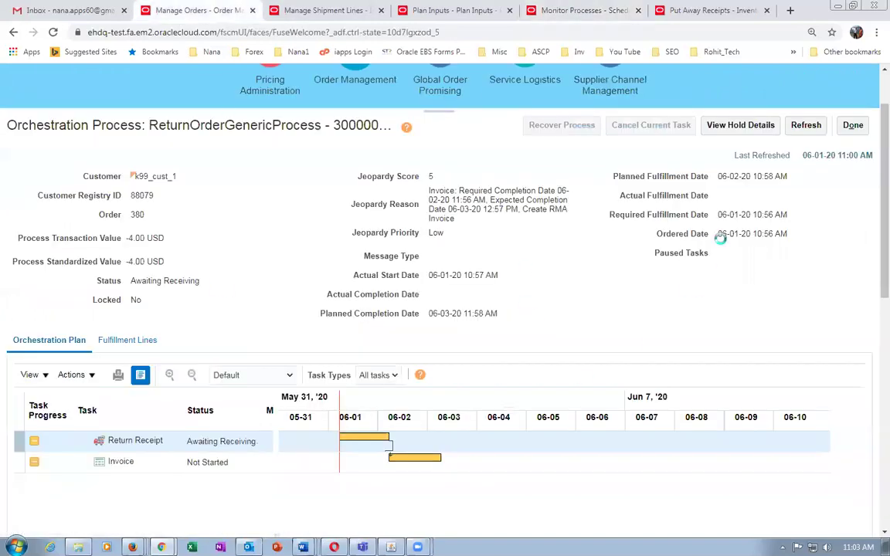
{"action": "left_click", "coordinate": [805, 126]}
{"action": "left_click", "coordinate": [806, 125]}
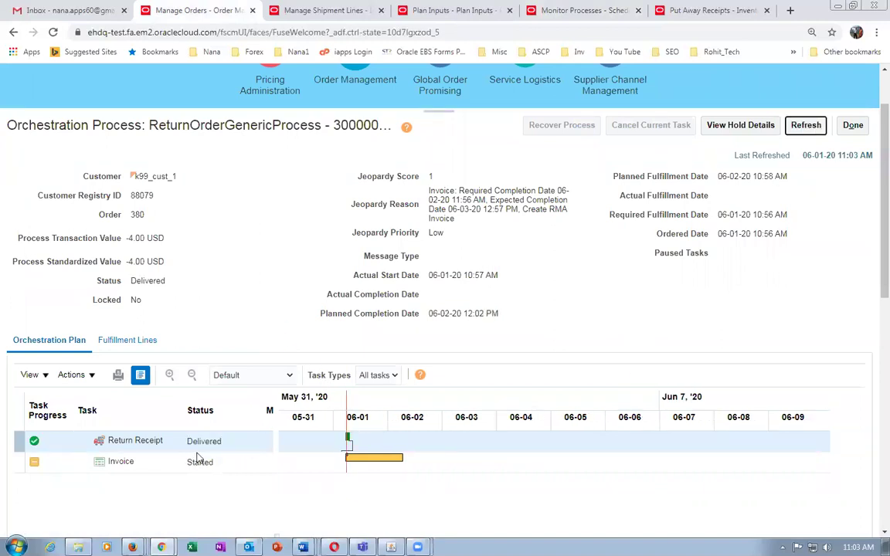
{"action": "left_click", "coordinate": [228, 466]}
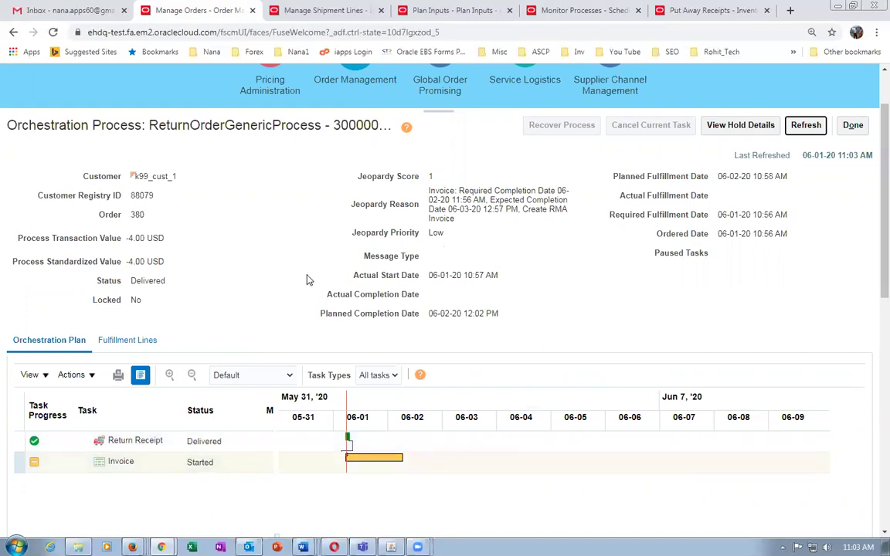
{"action": "left_click", "coordinate": [806, 126]}
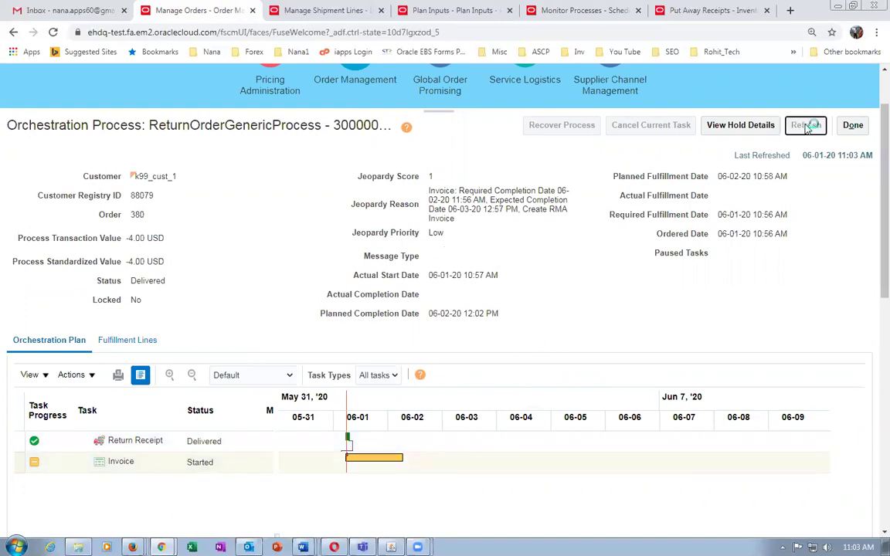
{"action": "left_click", "coordinate": [806, 125]}
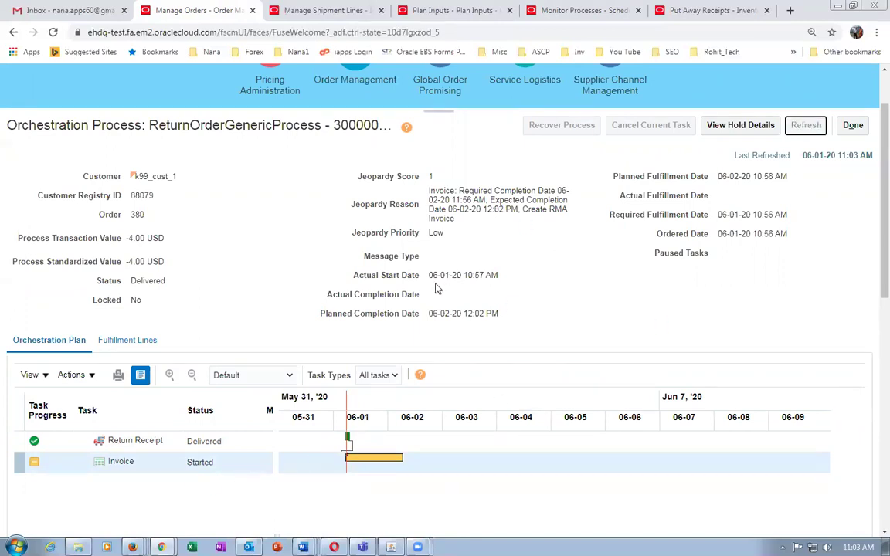
{"action": "left_click", "coordinate": [803, 131]}
{"action": "left_click", "coordinate": [804, 131]}
{"action": "left_click", "coordinate": [807, 129]}
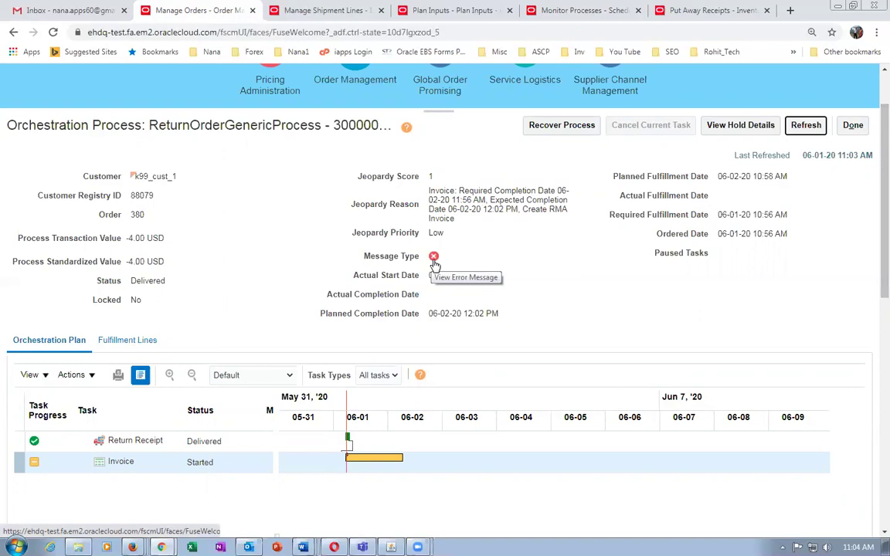
Open the orchestration process's error messages, examine the message for the Invoice task's Create Billing Lines service, and close them.
{"action": "left_click", "coordinate": [434, 258]}
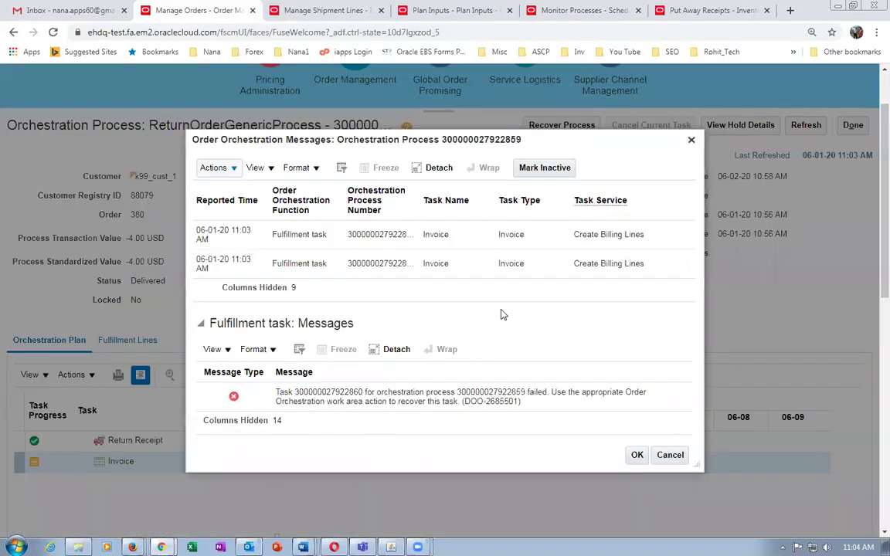
{"action": "left_click", "coordinate": [632, 238]}
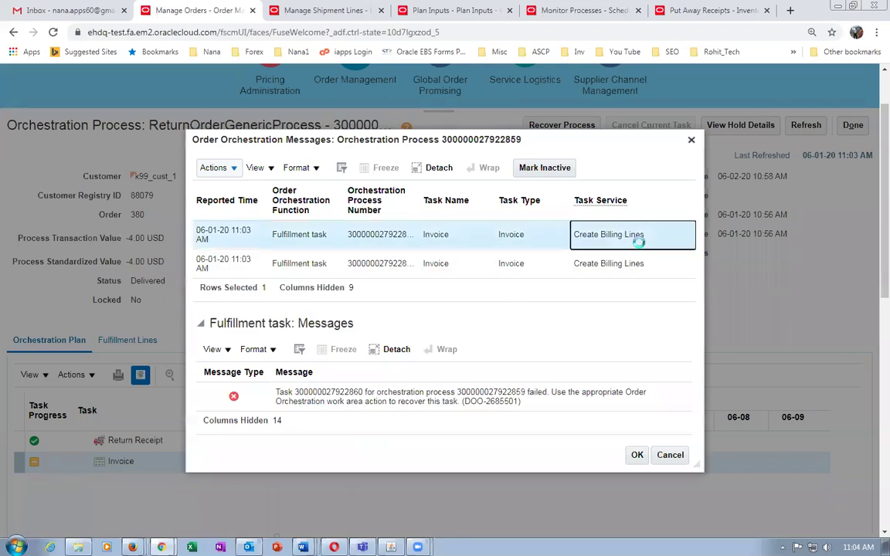
{"action": "left_click", "coordinate": [563, 405]}
{"action": "left_click", "coordinate": [470, 236]}
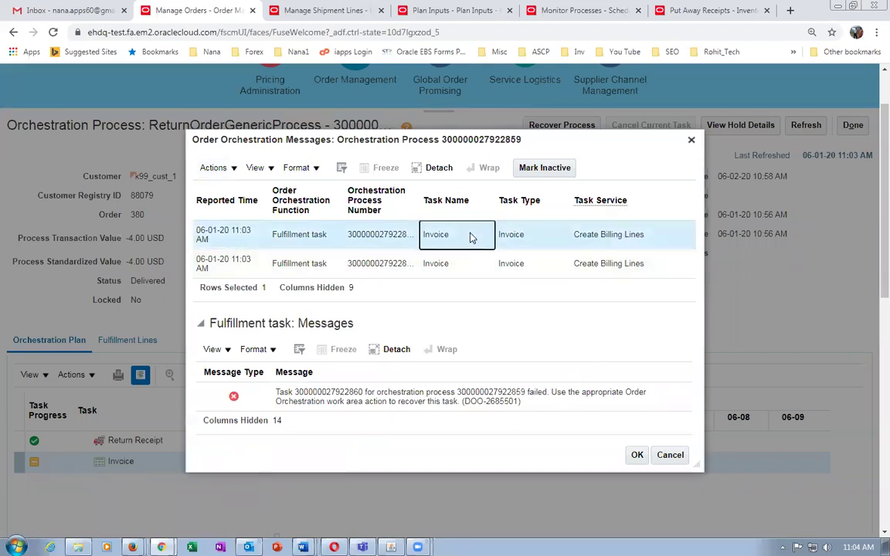
{"action": "left_click", "coordinate": [669, 455]}
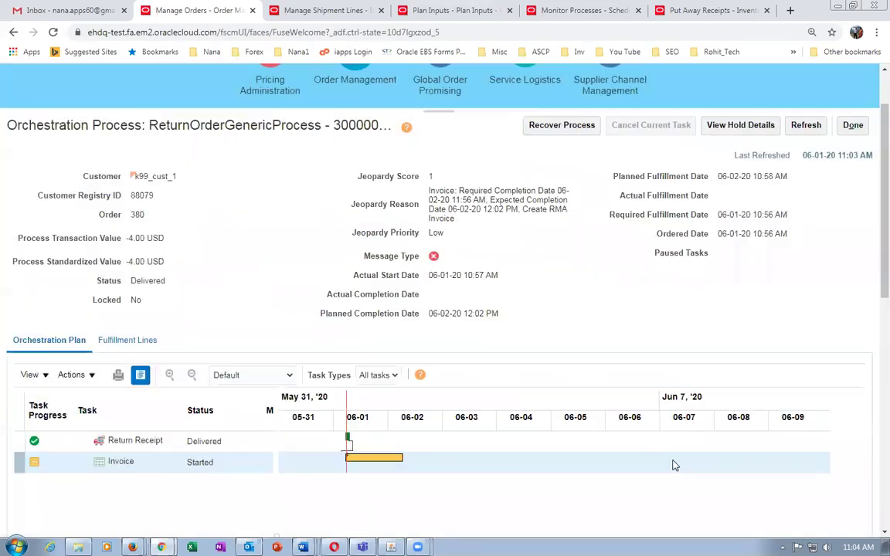